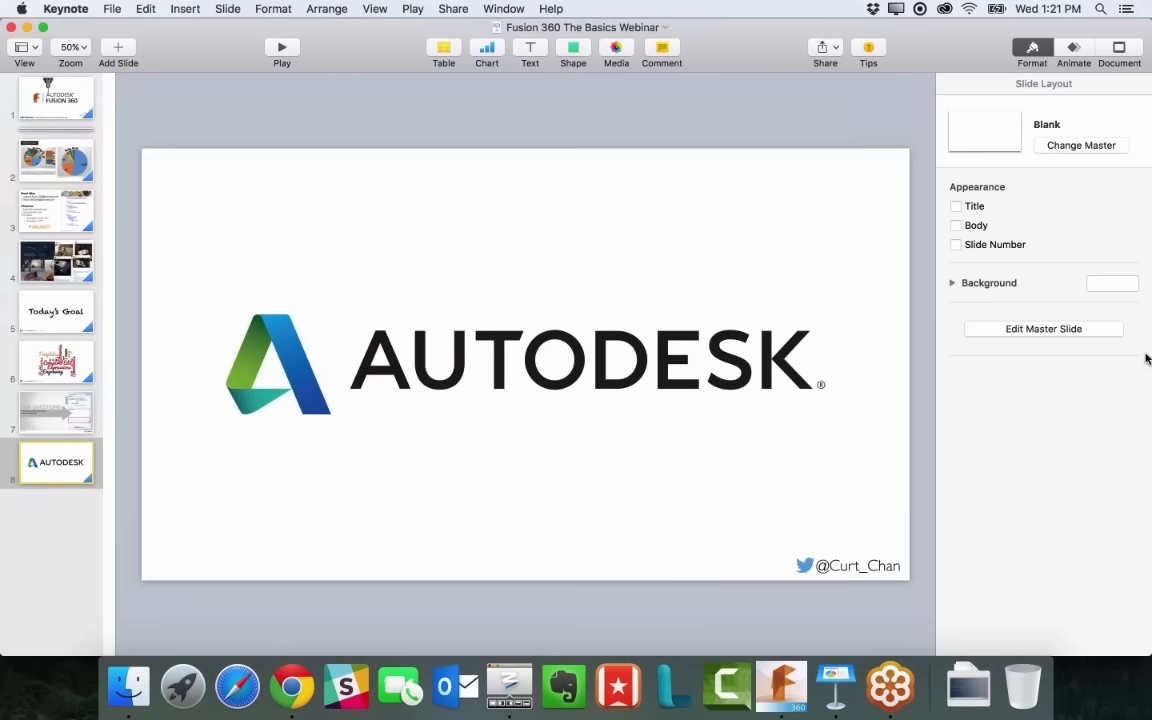
Switch to Chrome and look through the Tutorials: CAM & 3D printing playlist of the Autodesk Fusion 360 YouTube channel
left_click(781, 686)
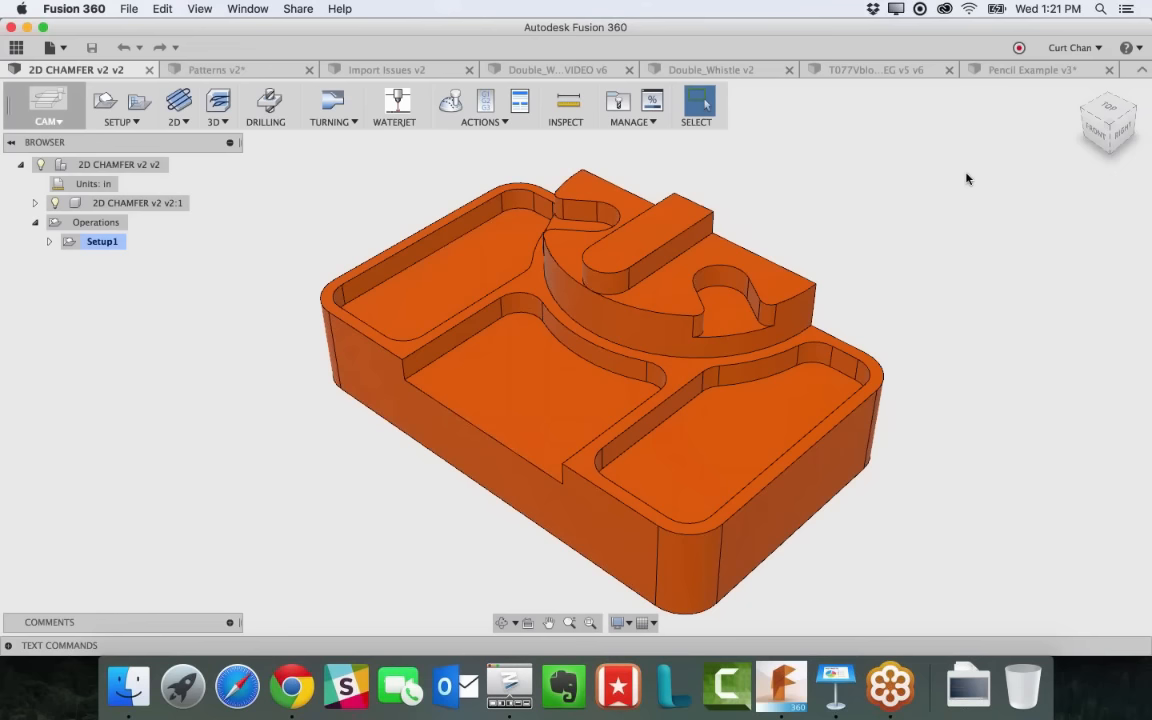
left_click(292, 688)
left_click(154, 18)
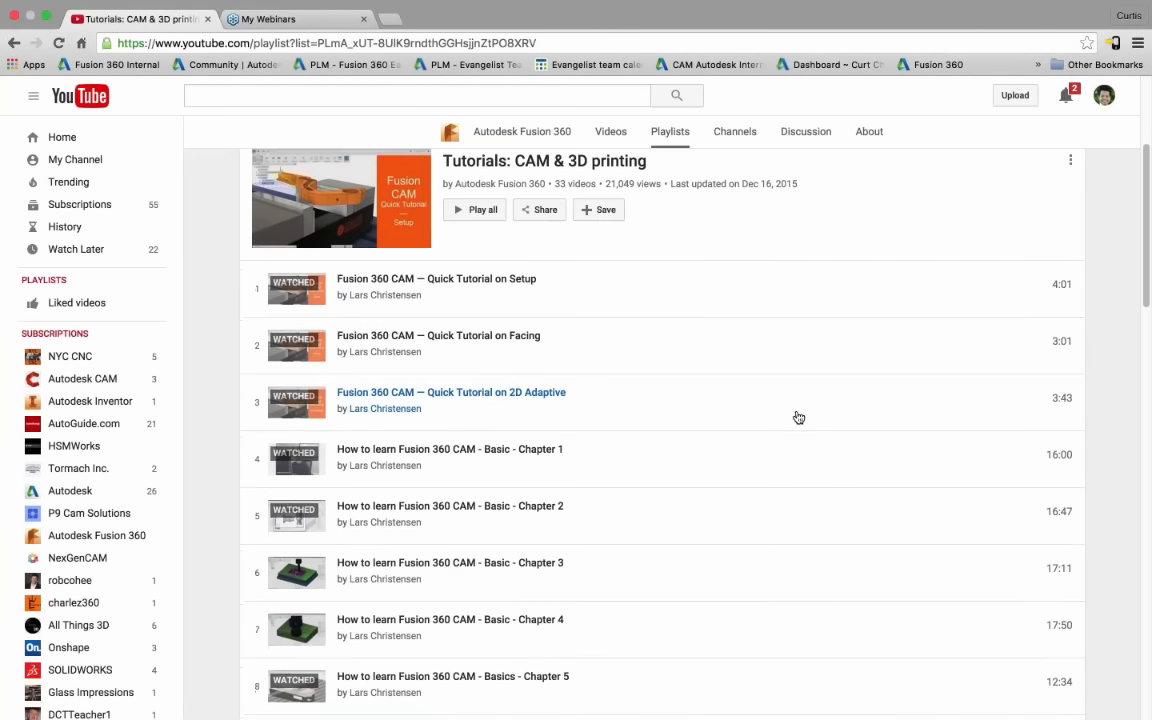
scroll(695, 184, "up", 3)
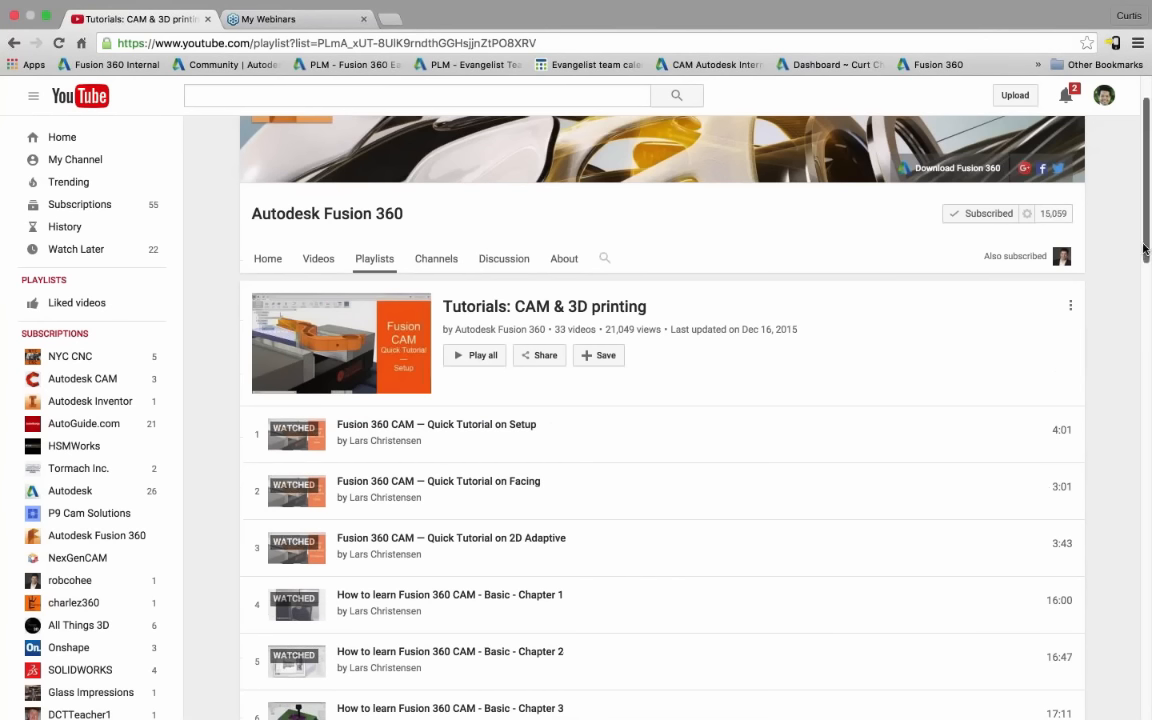
left_click_drag(1148, 251, 1148, 700)
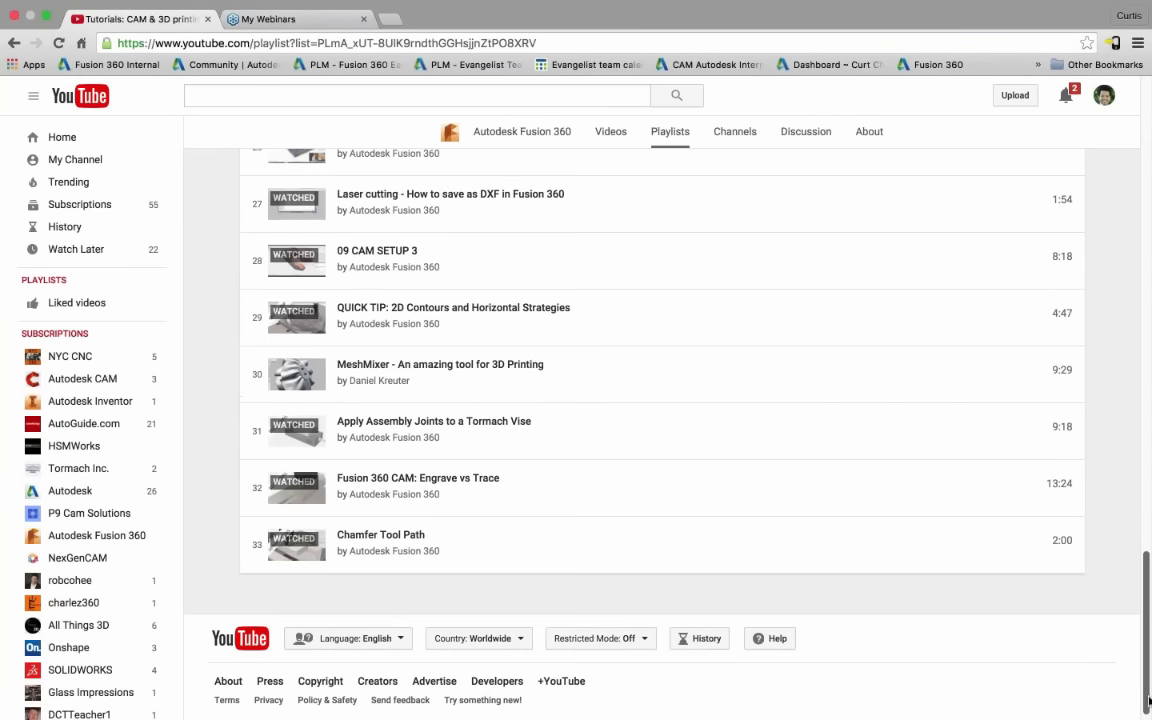
left_click_drag(1149, 700, 1098, 147)
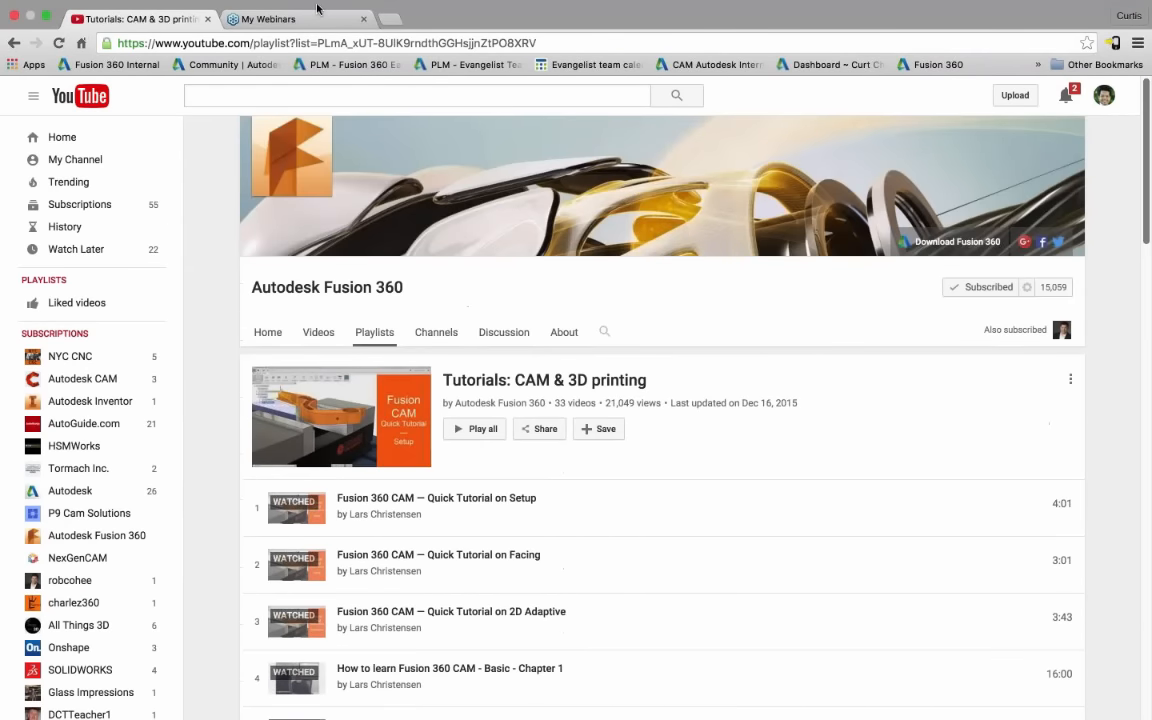
Take the browser window out of full screen and minimize it to return to Fusion 360
mouse_move(47, 12)
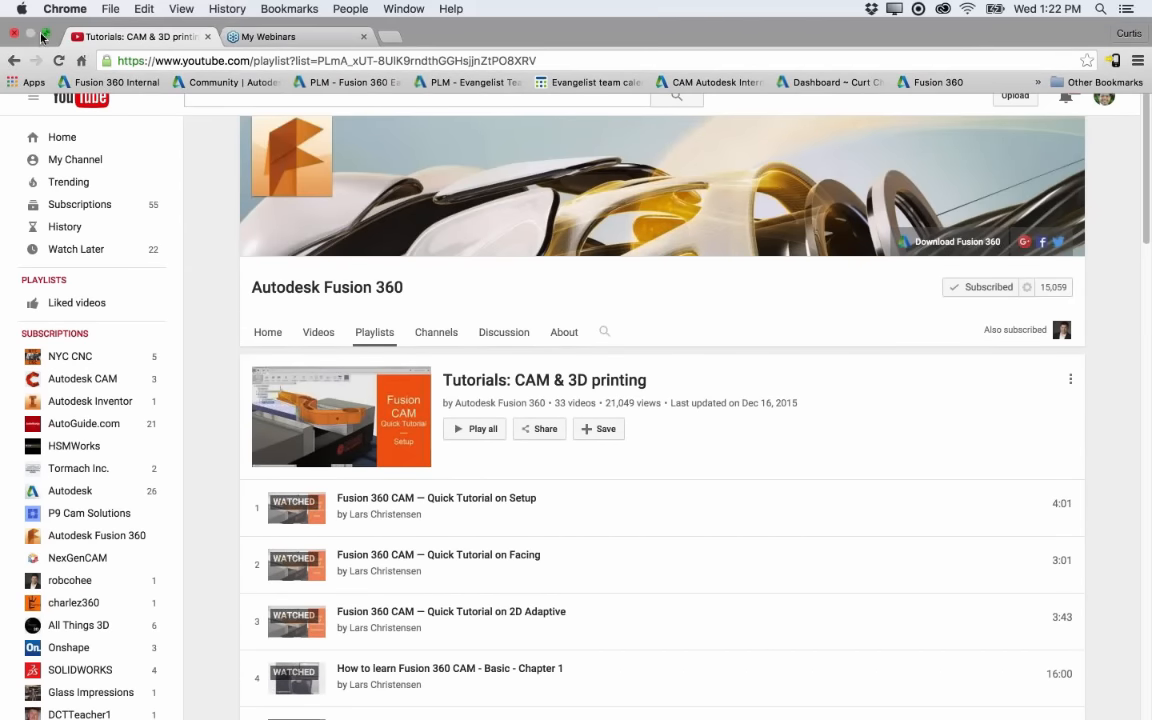
left_click(45, 33)
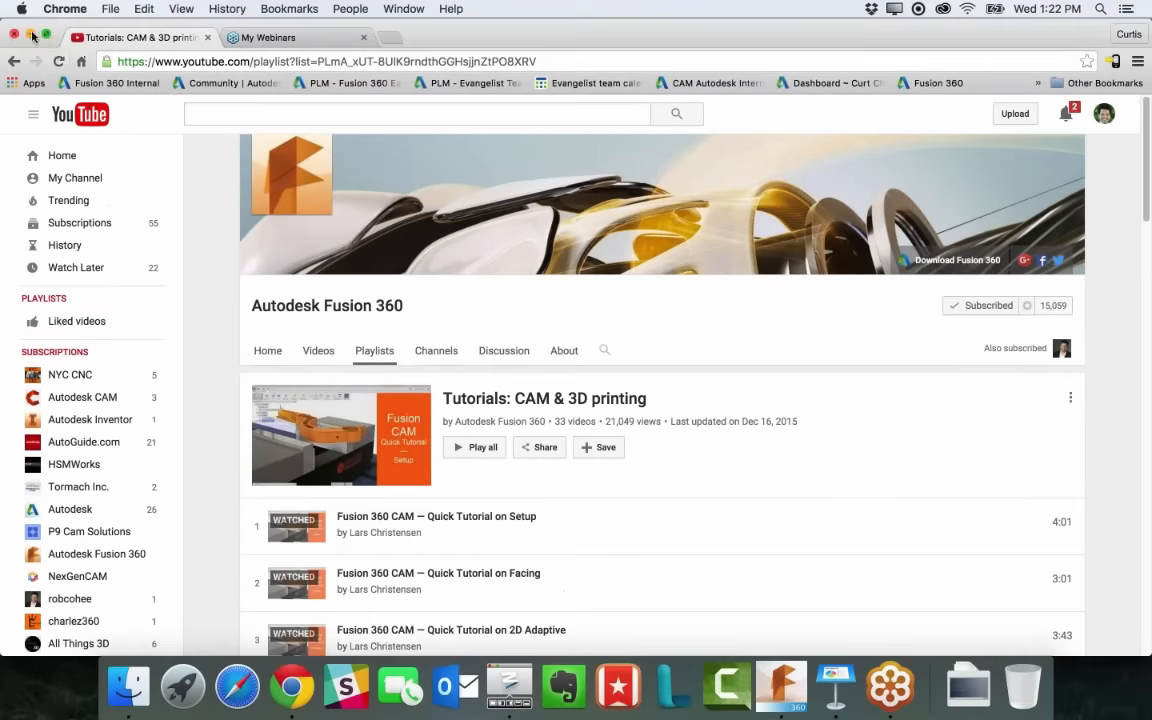
left_click(30, 35)
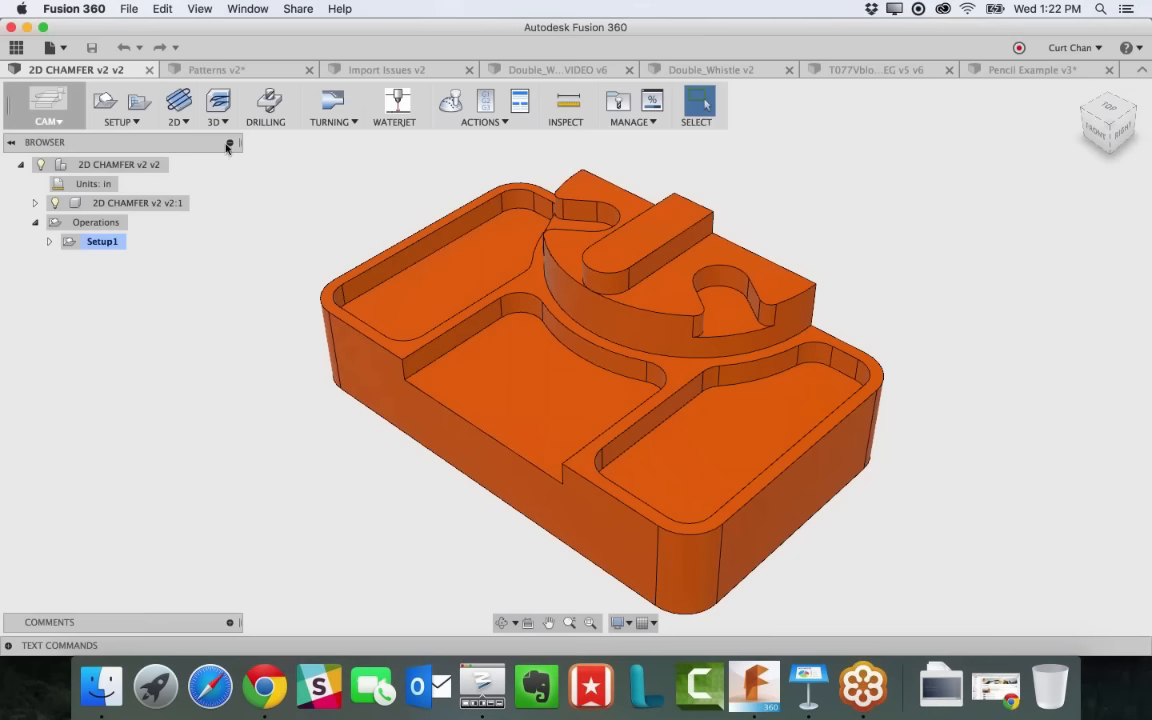
left_click(172, 118)
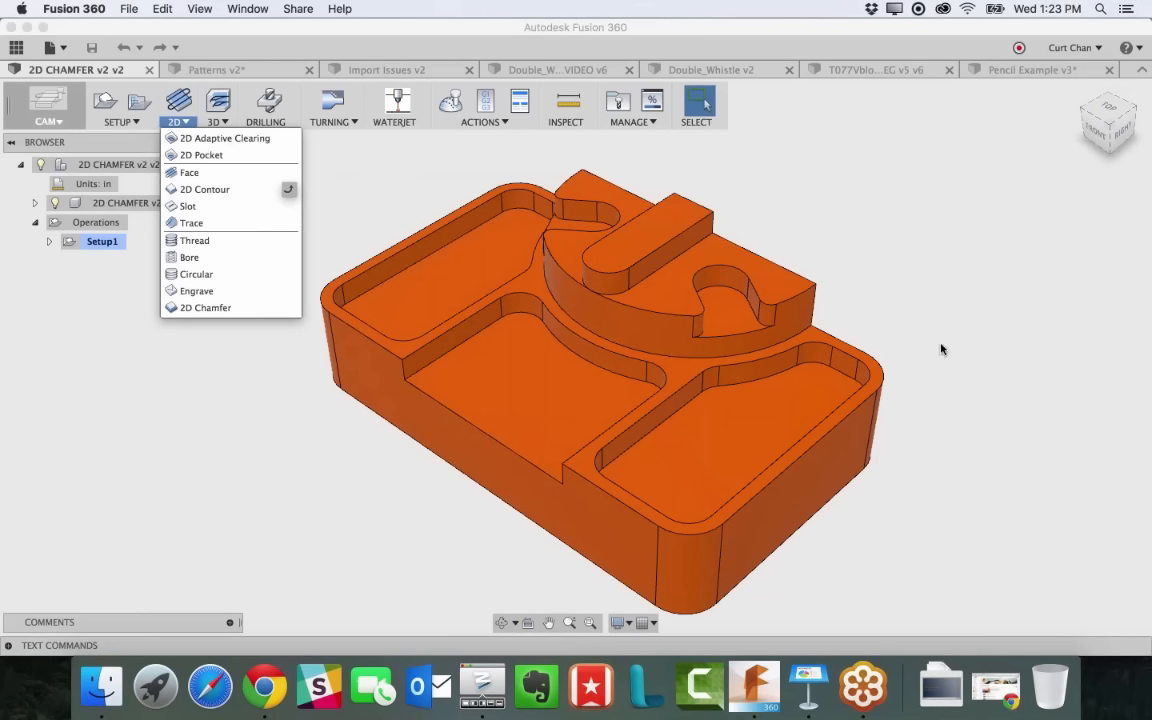
left_click(852, 183)
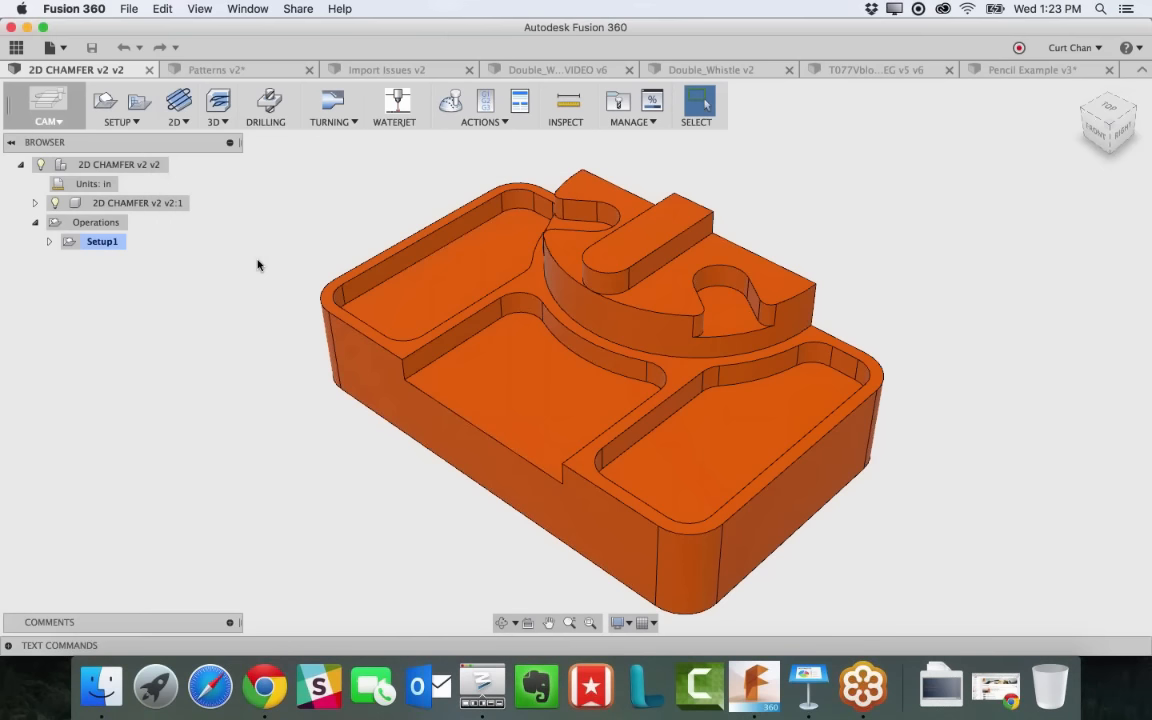
scroll(395, 369, "up", 2)
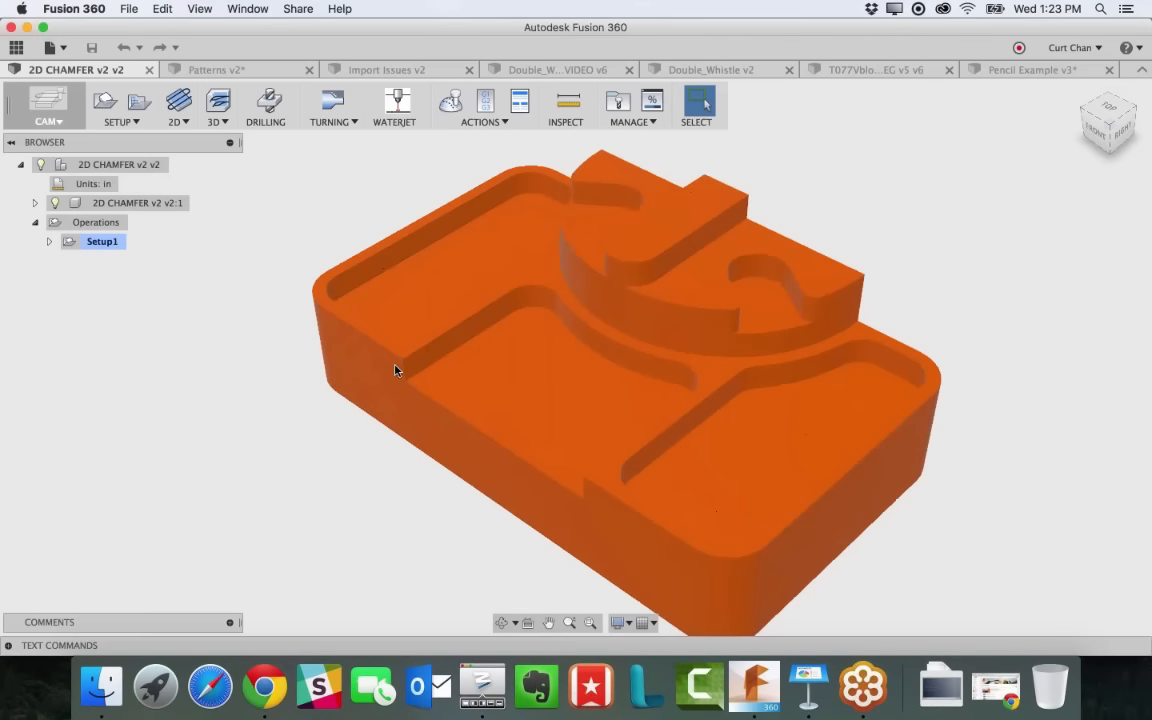
scroll(395, 370, "down", 1)
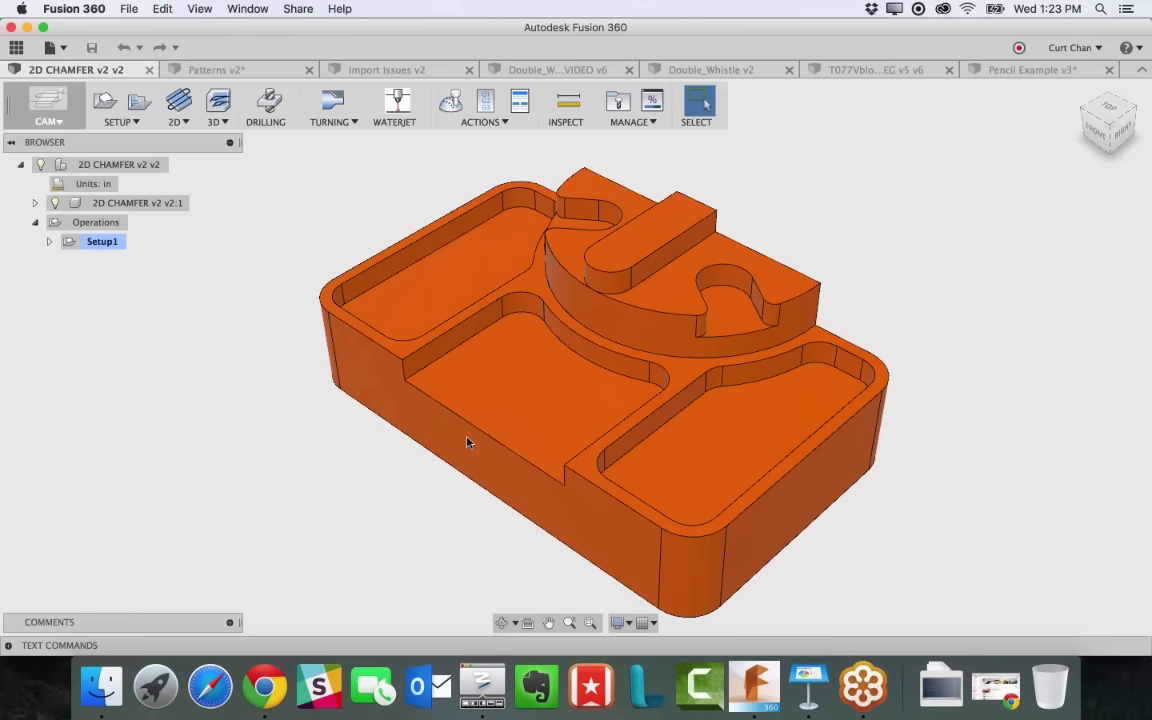
Create a milling setup oriented by Z axis/plane & X axis, using the middle pocket's floor as Z and an upper stock box corner as origin
left_click(104, 104)
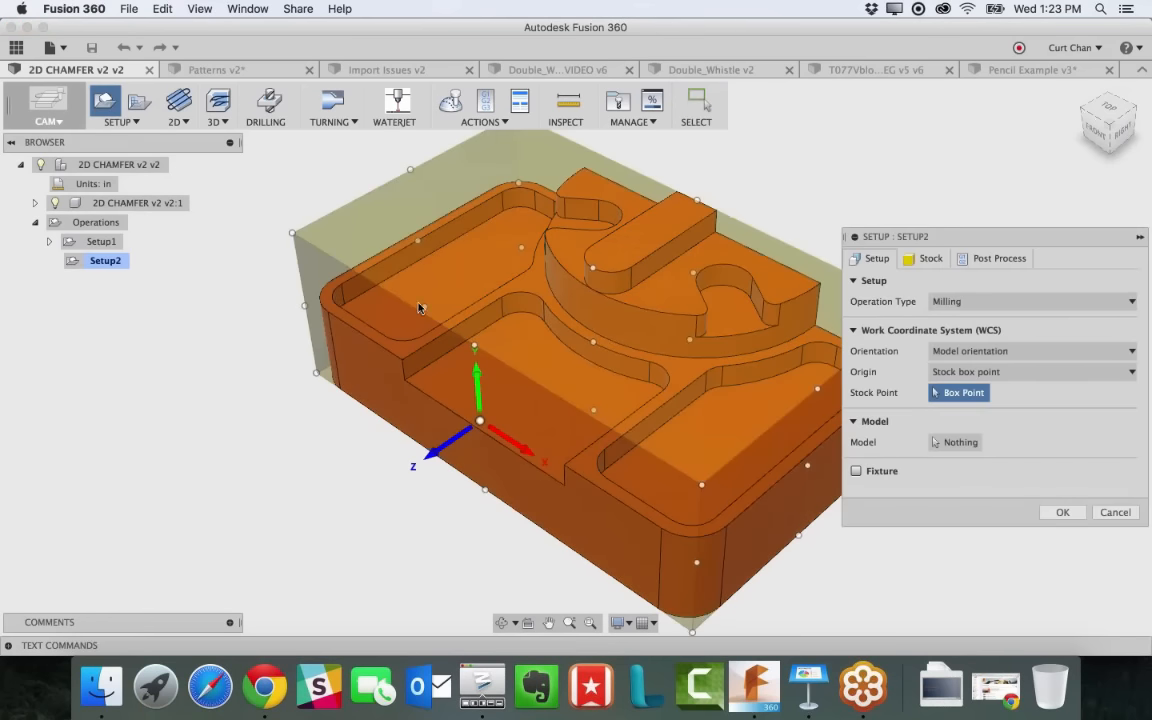
left_click(922, 258)
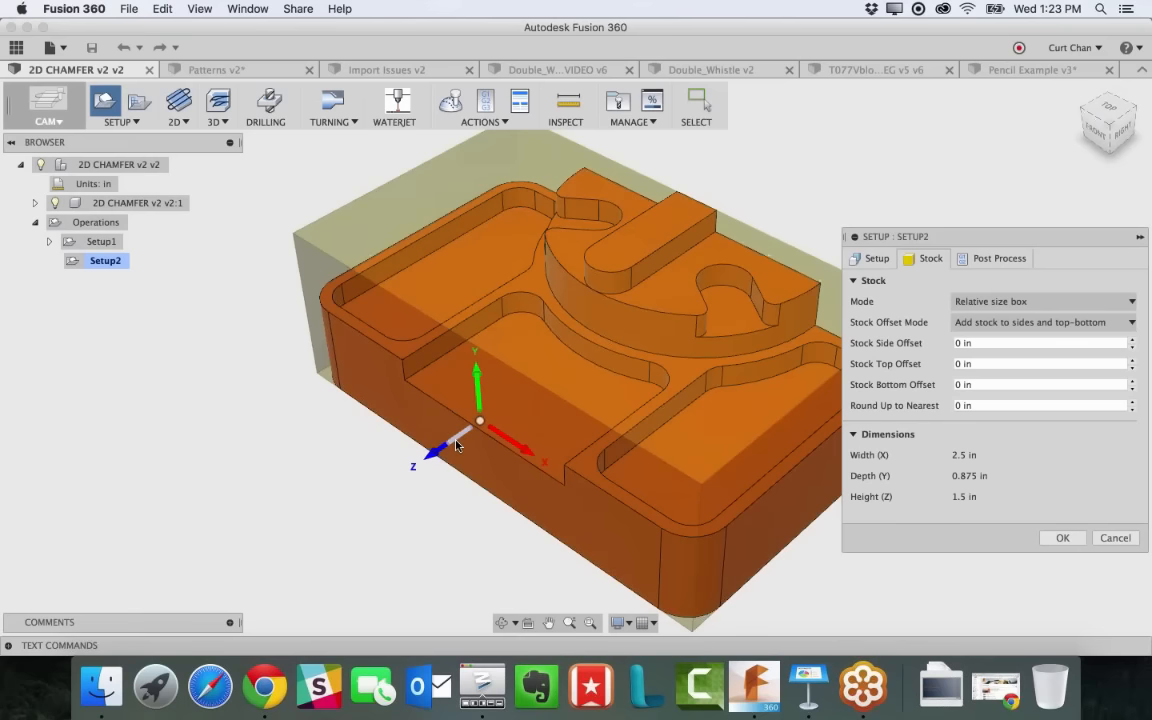
left_click(456, 444)
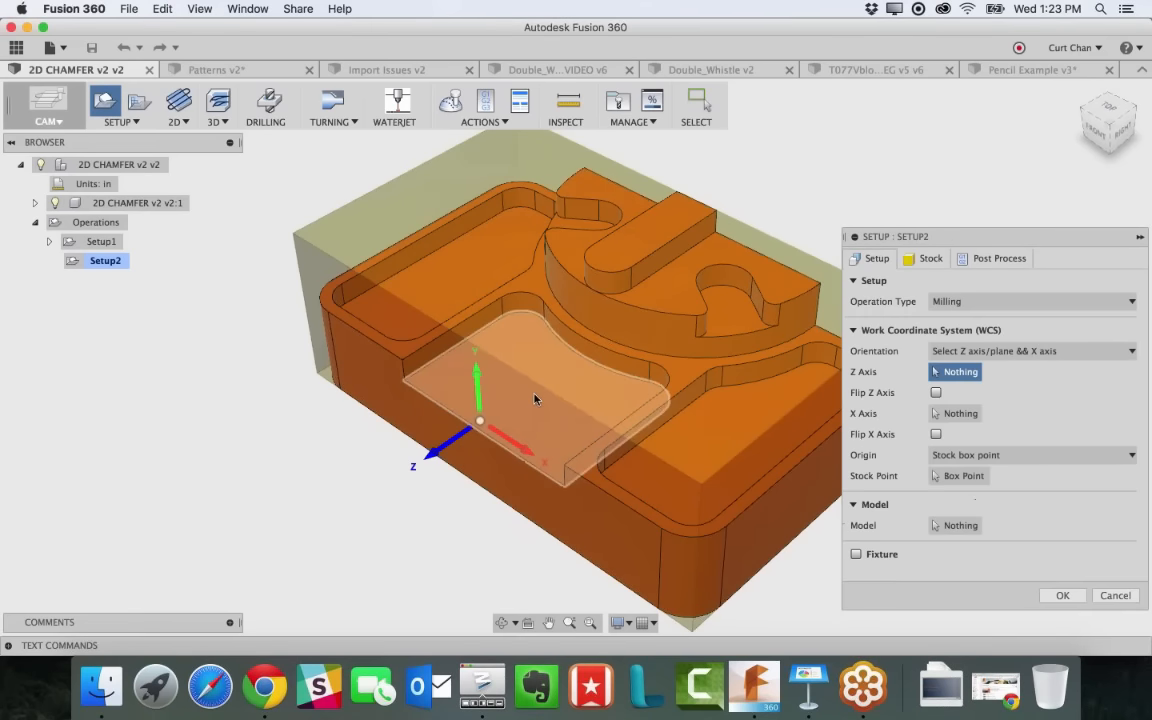
left_click(533, 399)
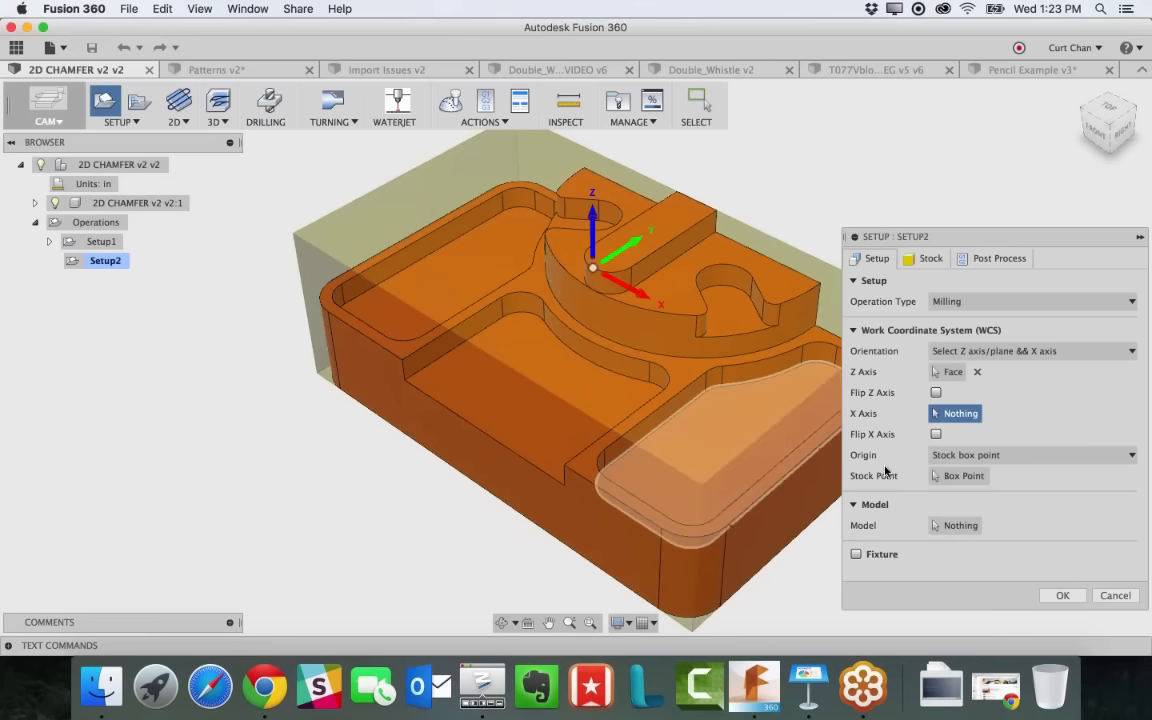
left_click(952, 476)
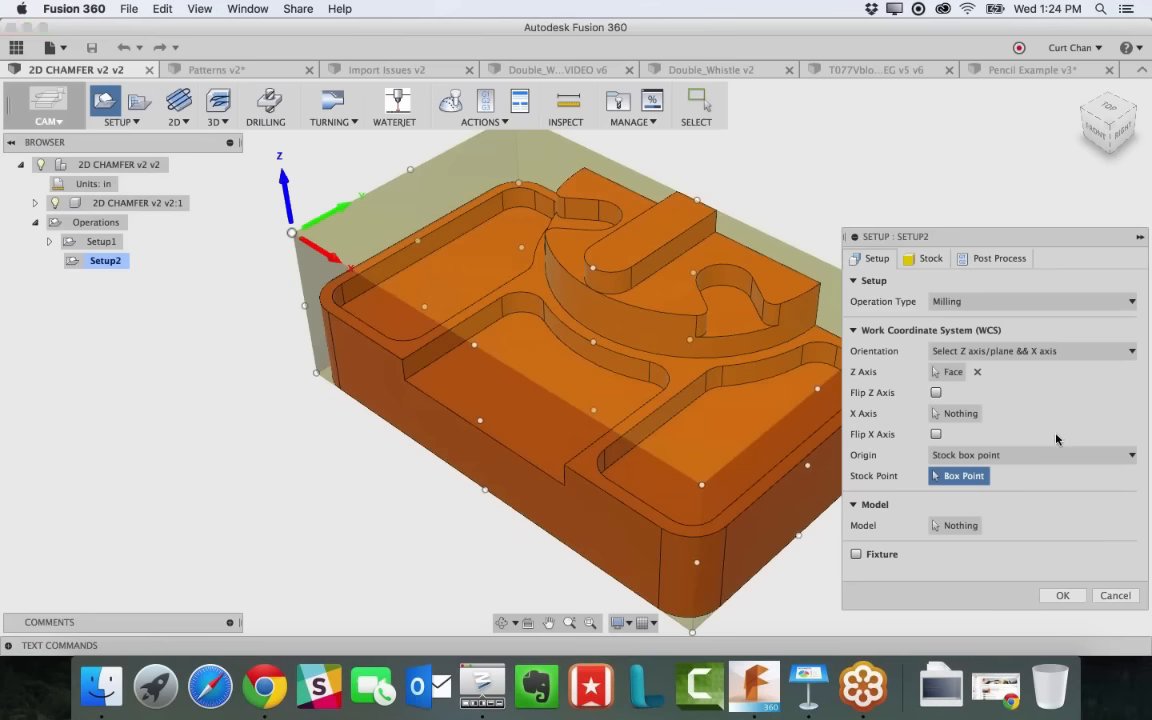
Set the stock top offset of the new setup to 1 in
left_click(926, 258)
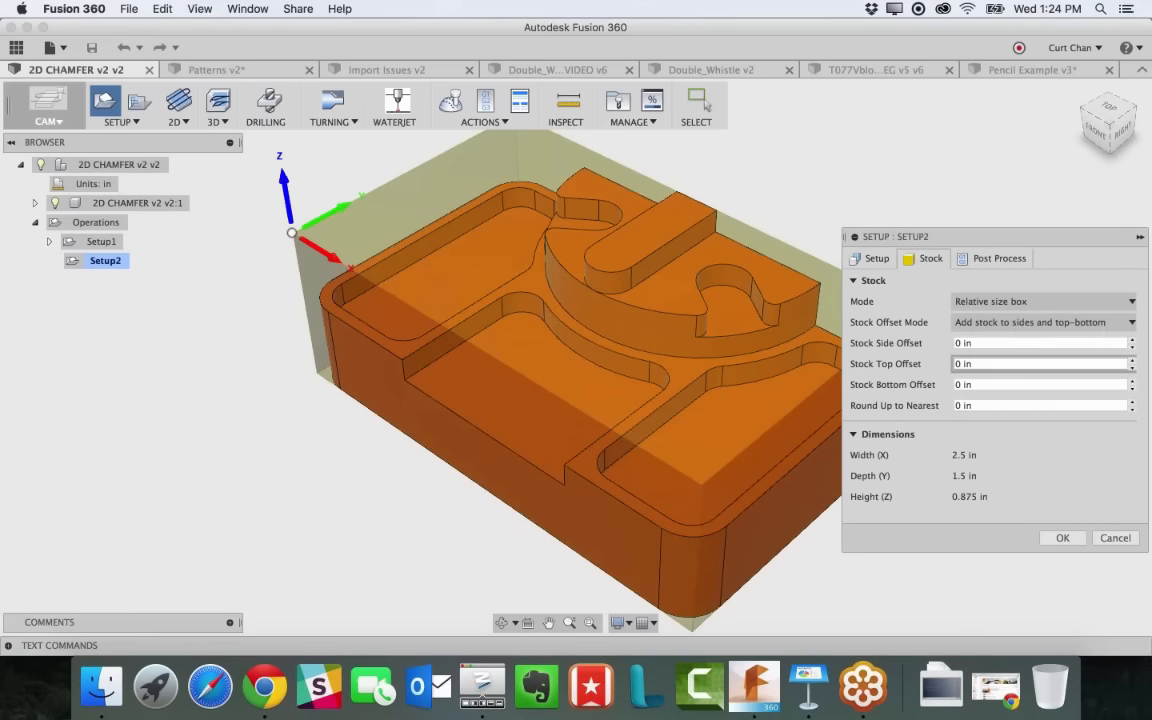
right_click(994, 368)
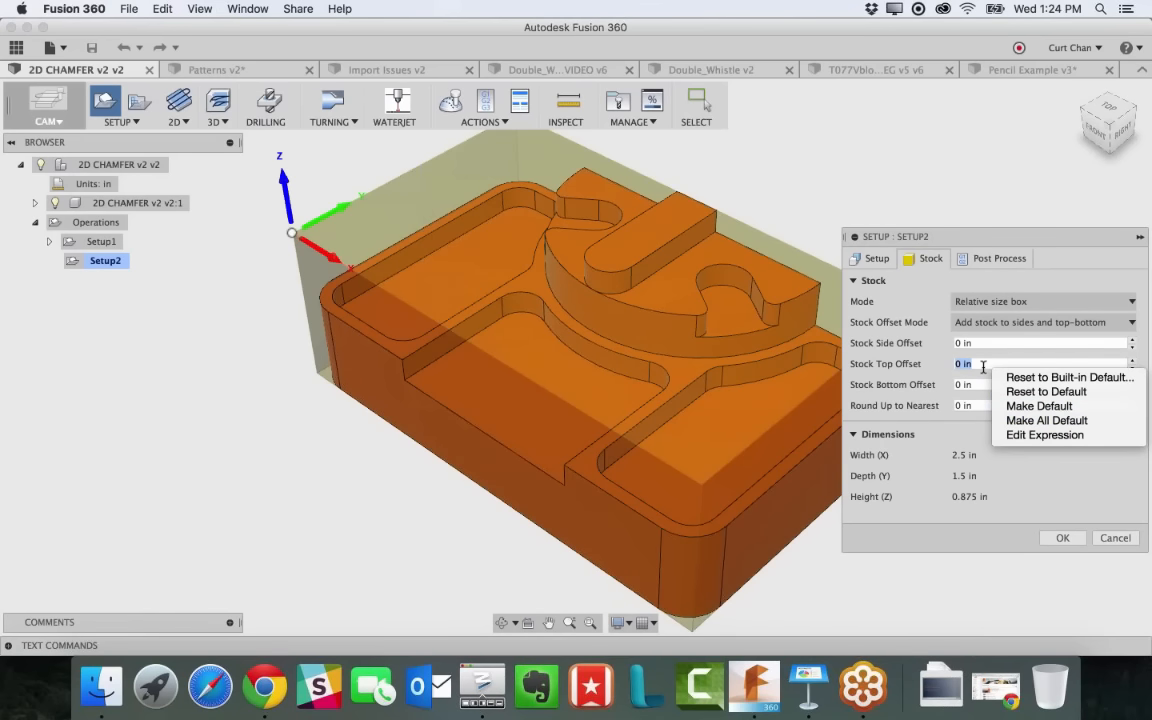
key("Escape")
type("1")
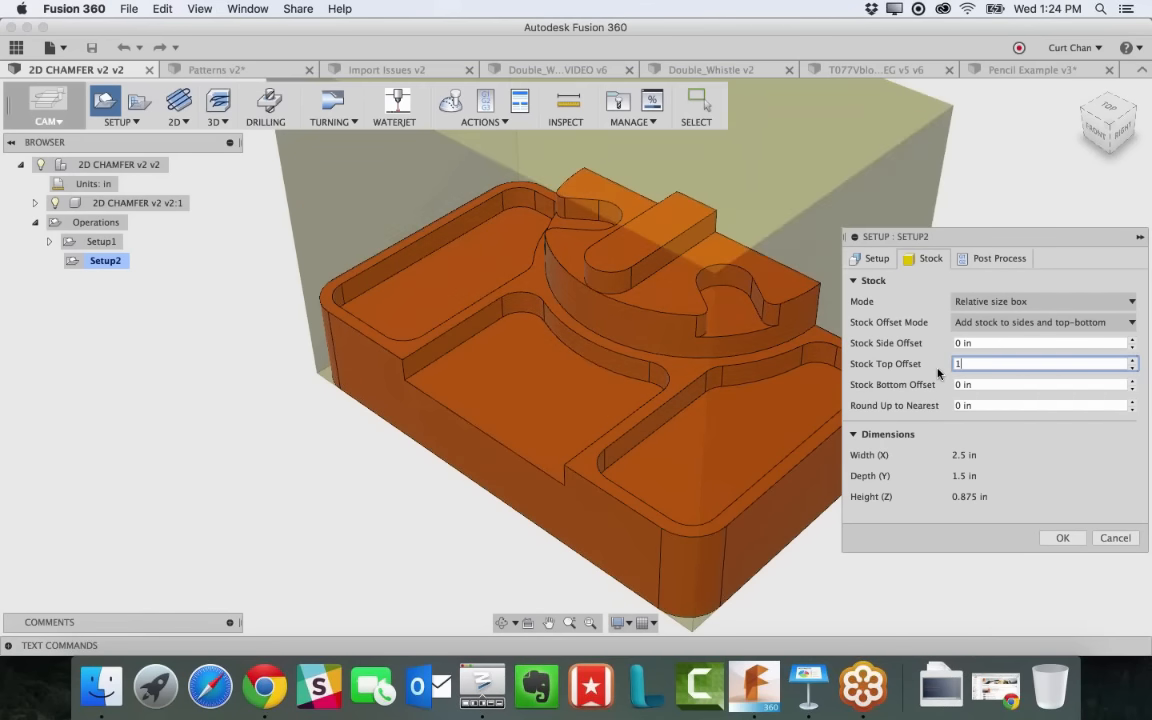
Set the stock top offset back to 0 in and view the default-value options for it
right_click(980, 366)
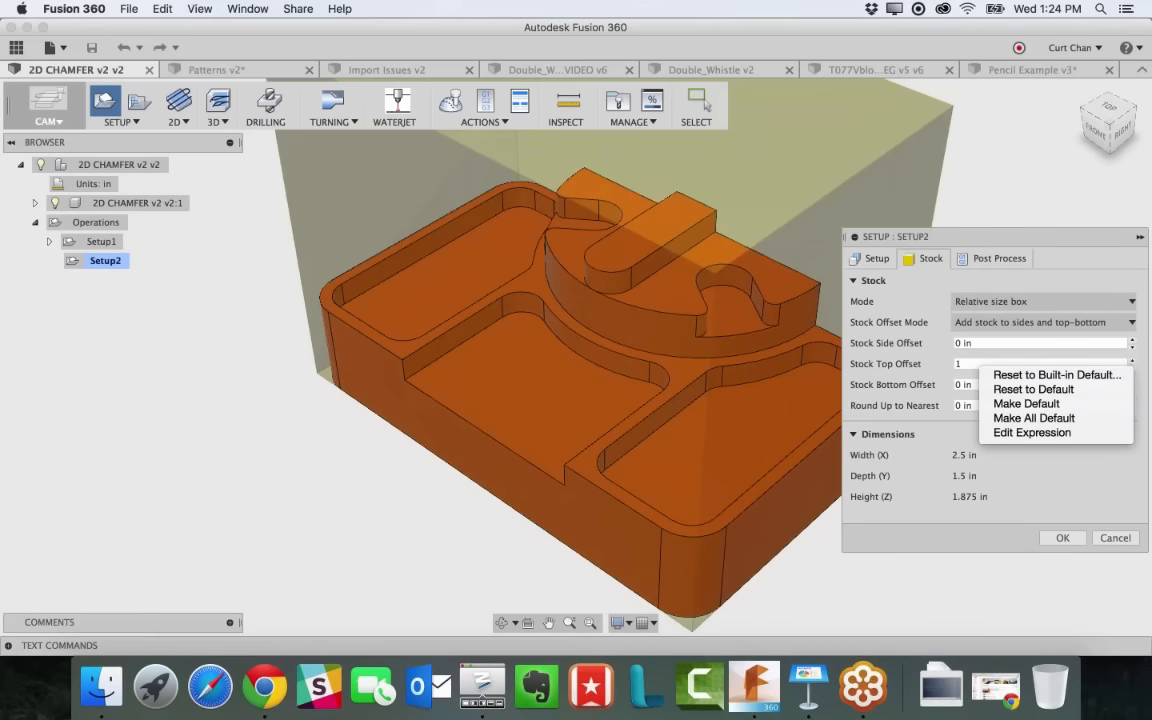
left_click_drag(966, 364, 928, 357)
type("0")
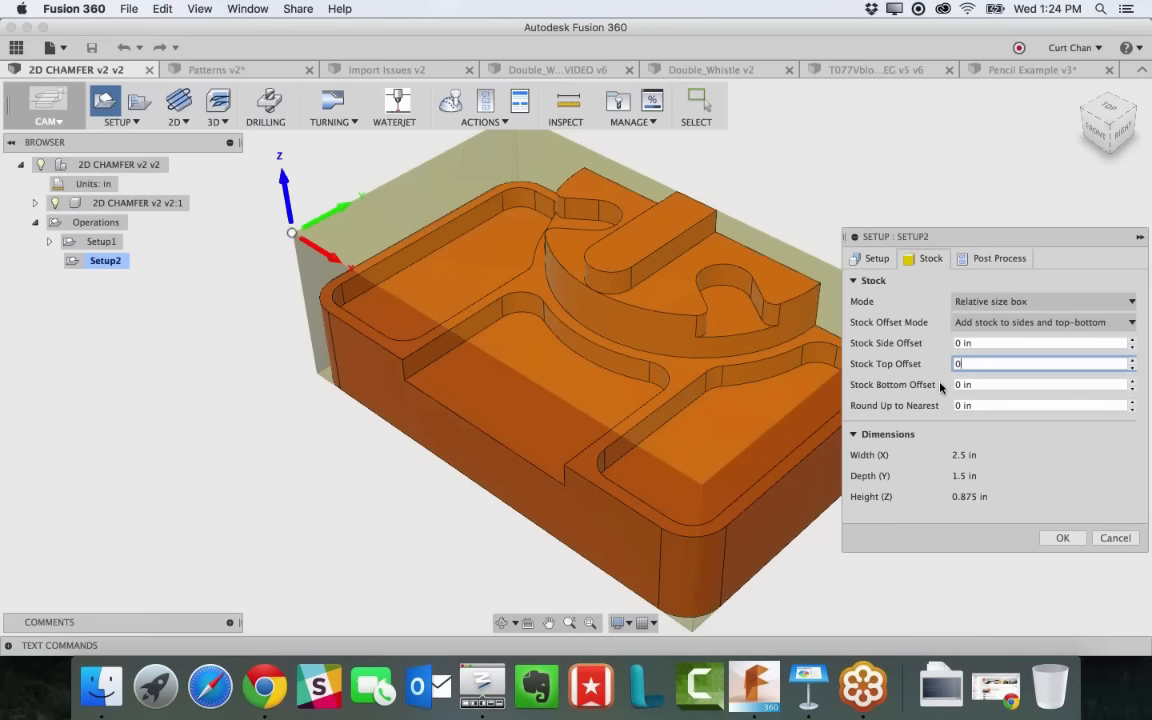
right_click(966, 364)
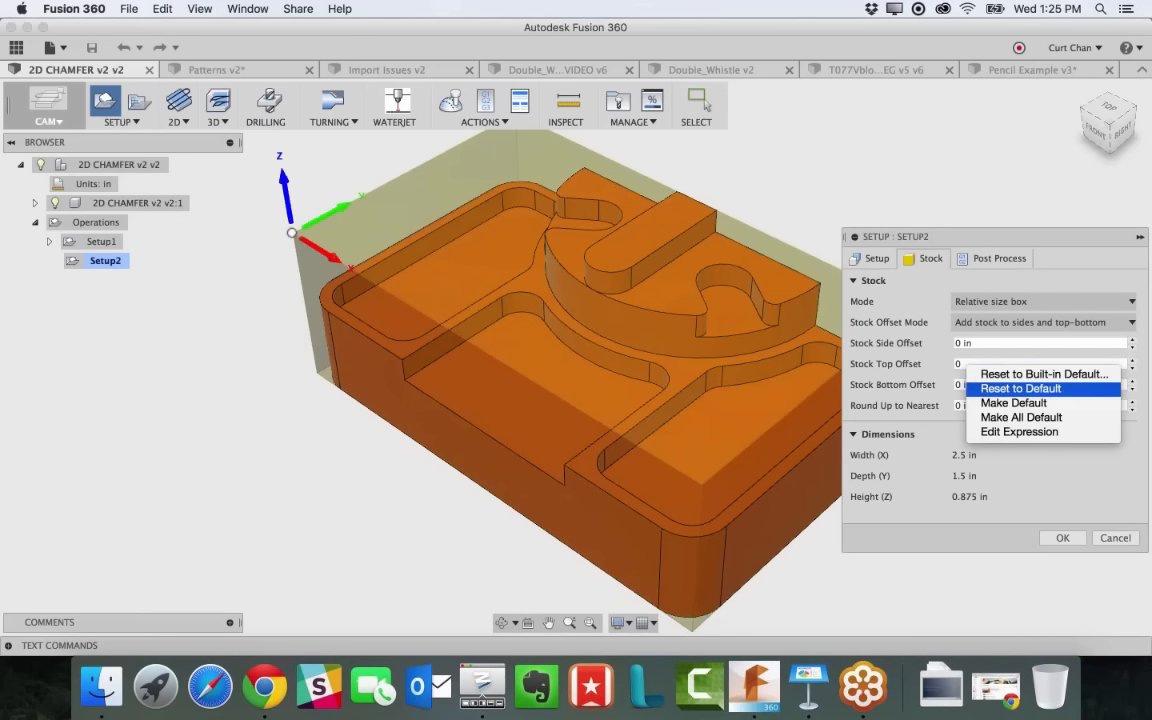
left_click(918, 294)
left_click(877, 260)
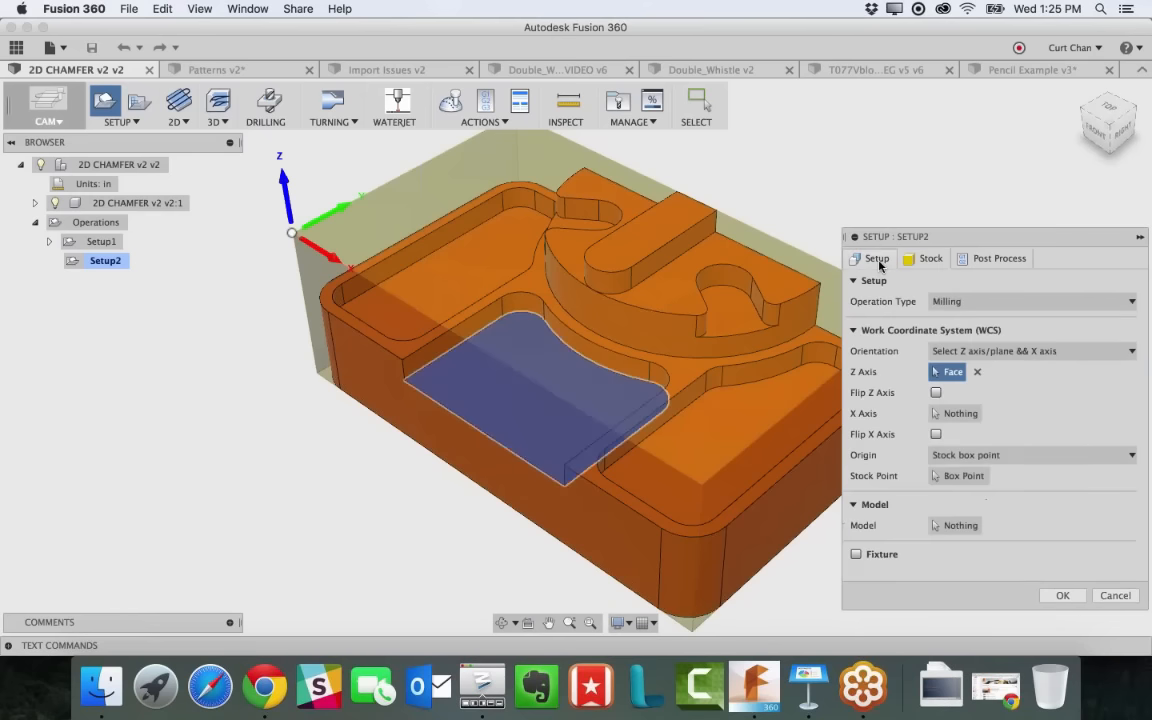
Define the stock from a solid using the model body, and finish the setup
left_click(915, 259)
left_click(978, 301)
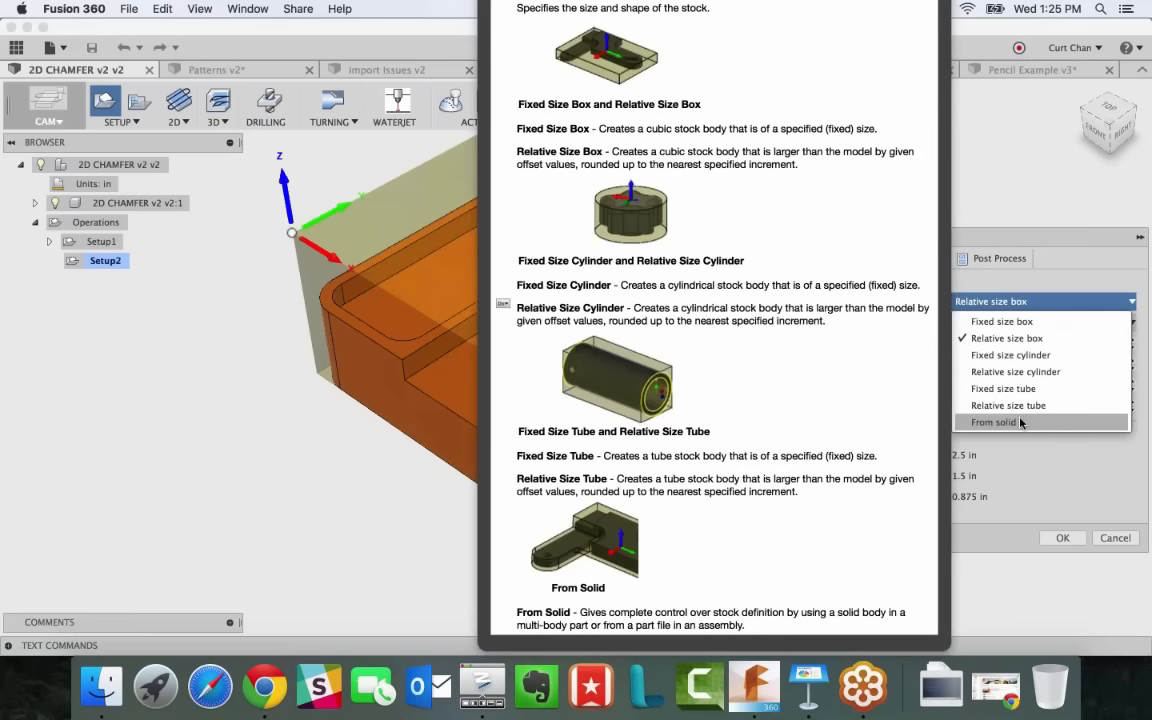
left_click(1021, 423)
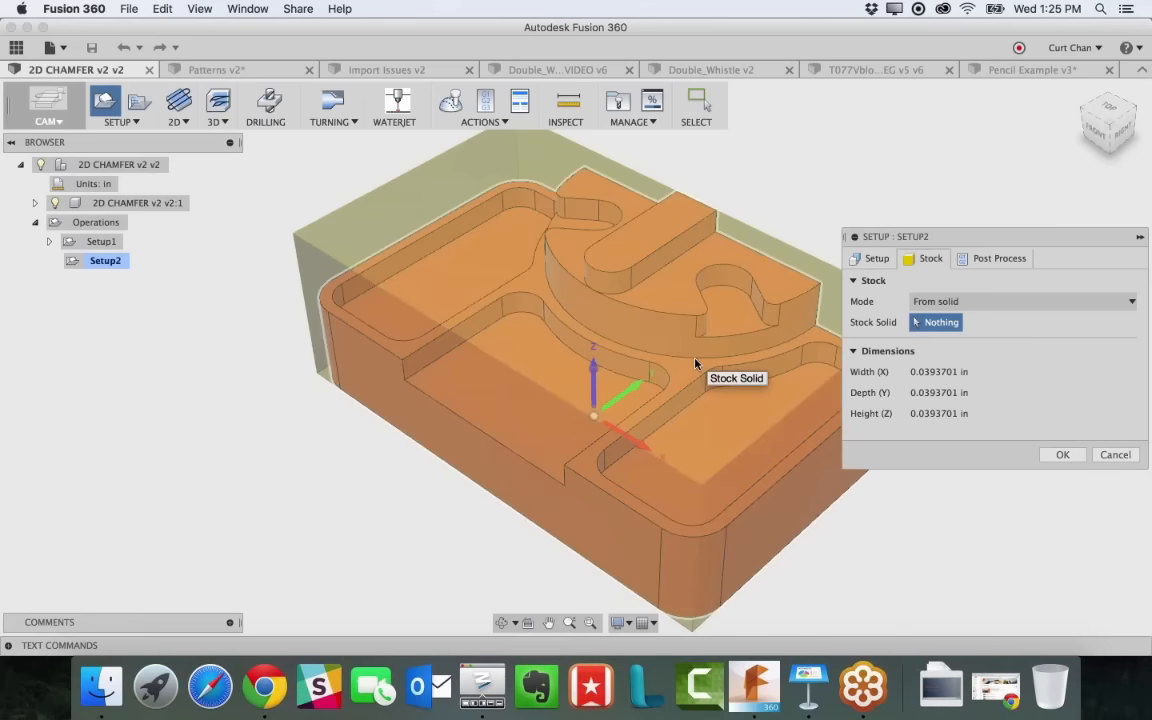
left_click(697, 364)
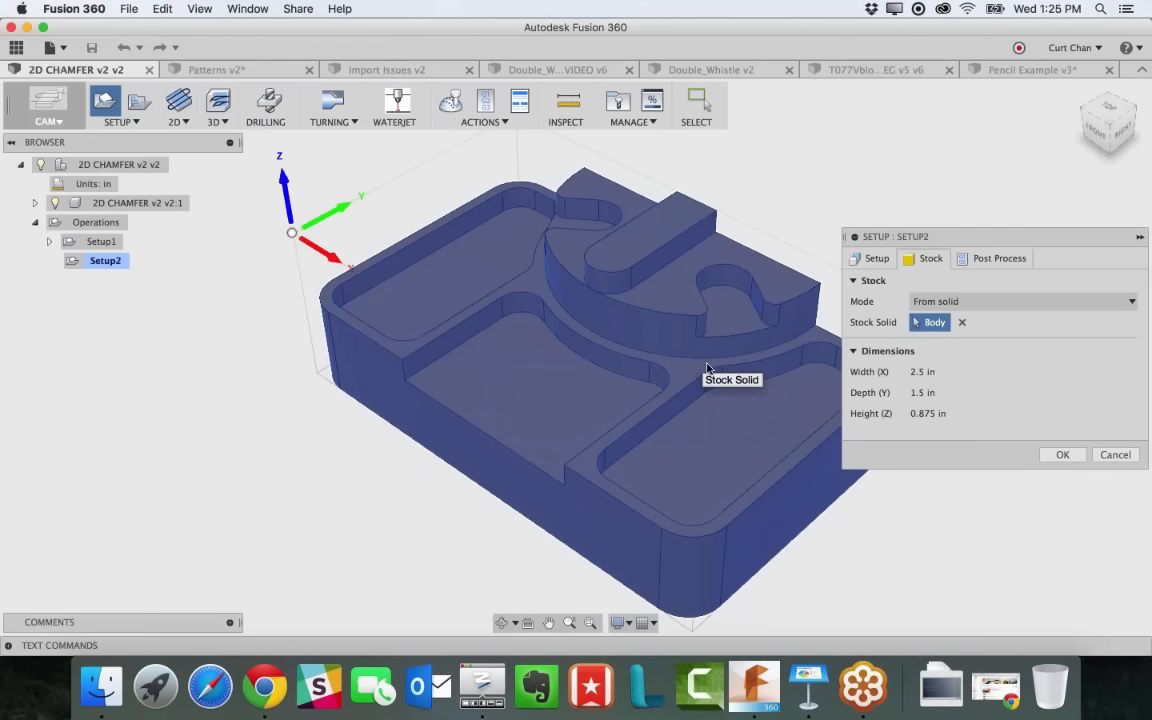
left_click(1062, 454)
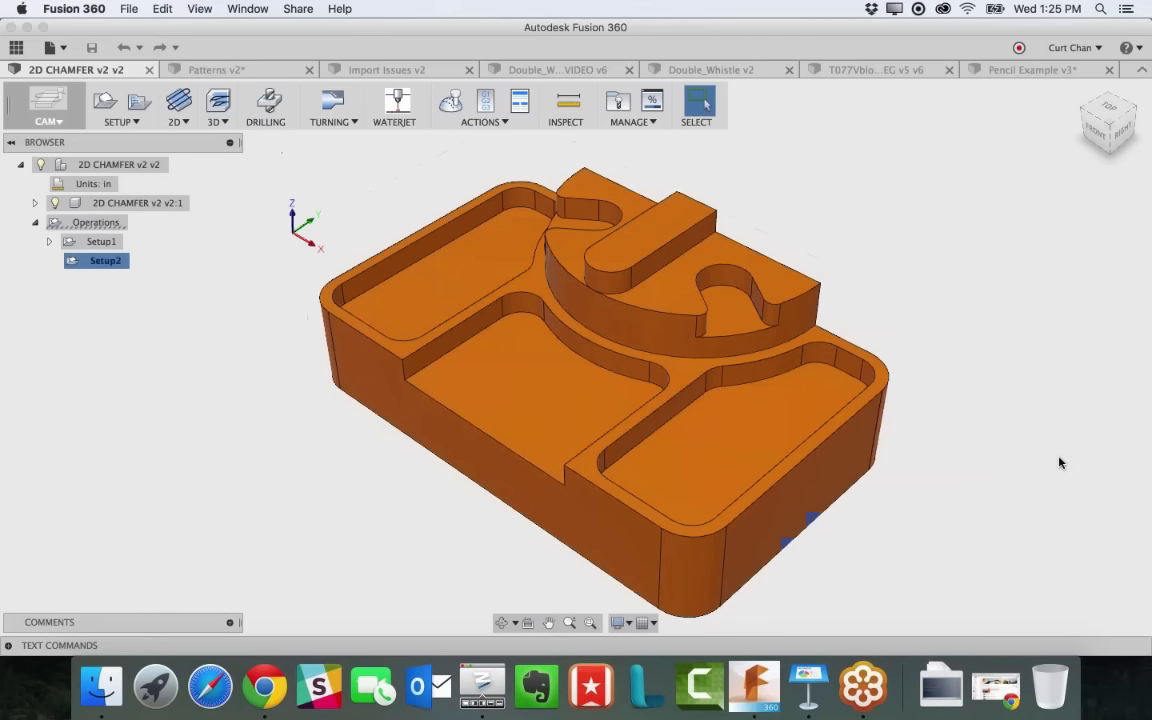
Start a 2D Contour operation in Setup2, keeping the #1 Ø1/8" 40° chamfer tool after viewing the tool library
double_click(105, 261)
key("Escape")
left_click(99, 244)
left_click(97, 261)
left_click(177, 121)
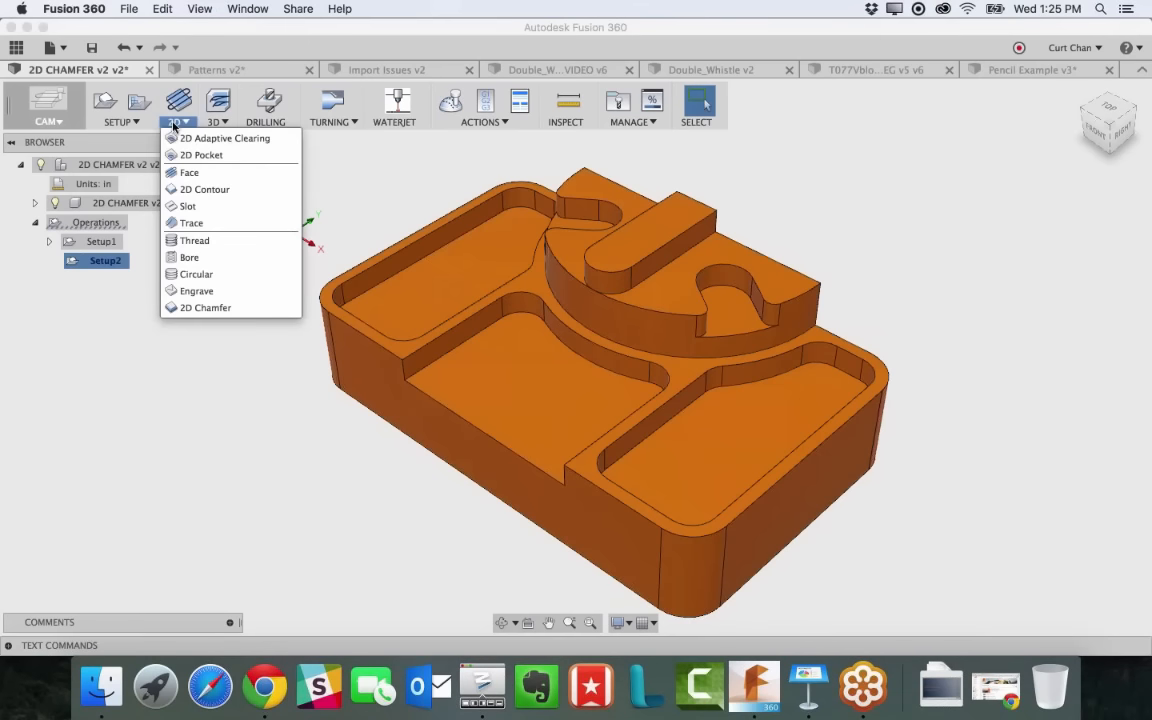
left_click(203, 190)
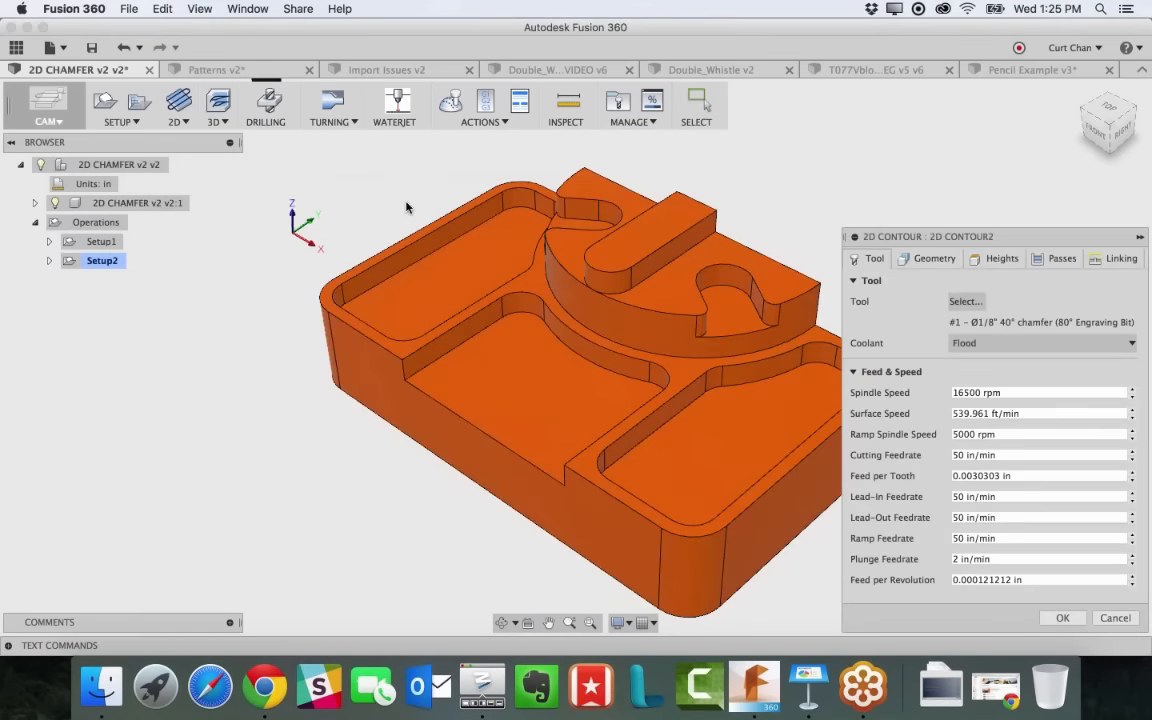
left_click(964, 308)
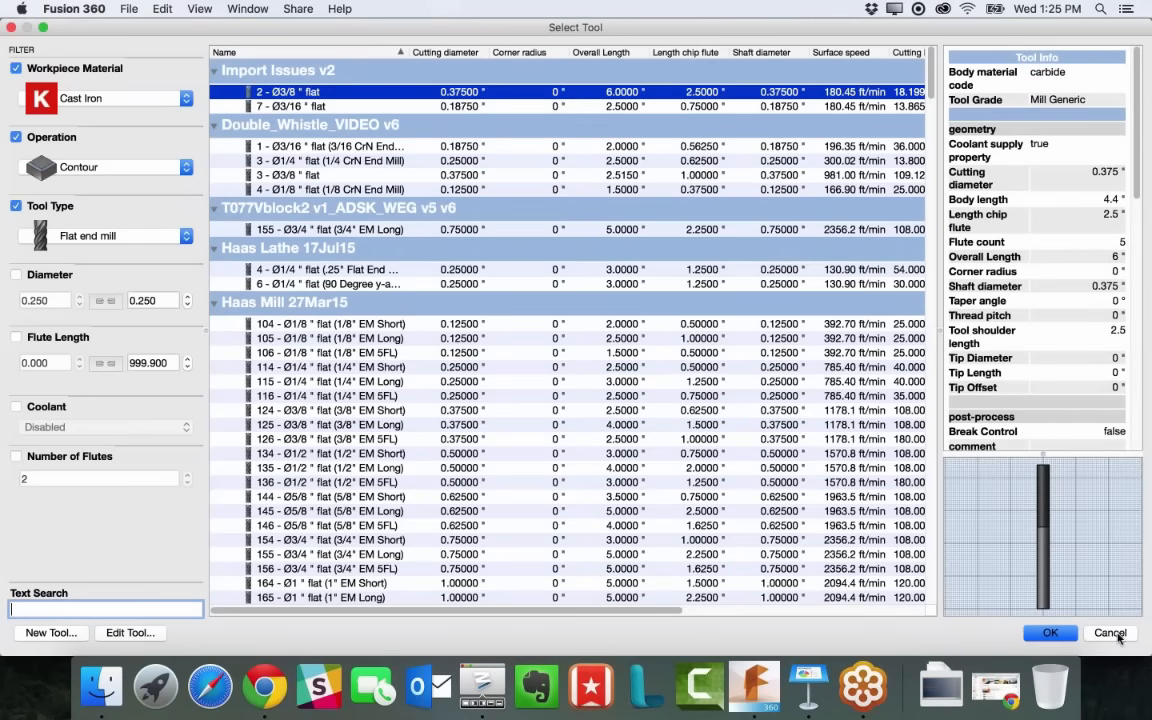
left_click(1050, 633)
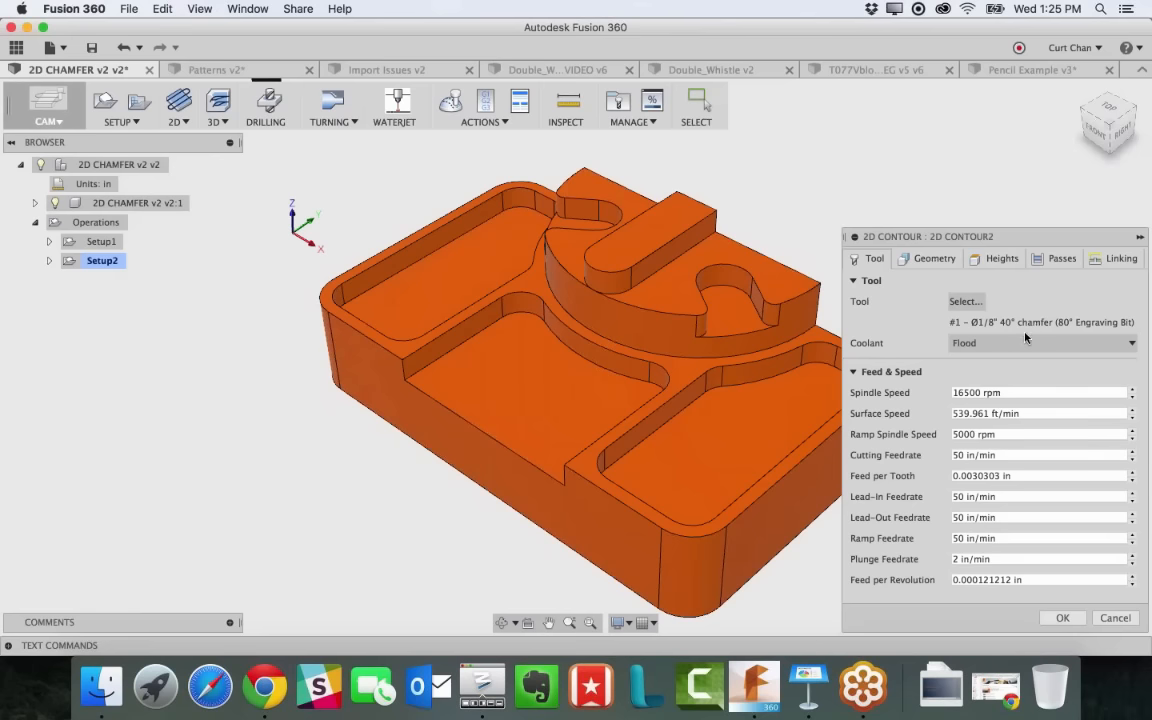
Select the chain along the base block's upper outer edge as the contour geometry
left_click(922, 258)
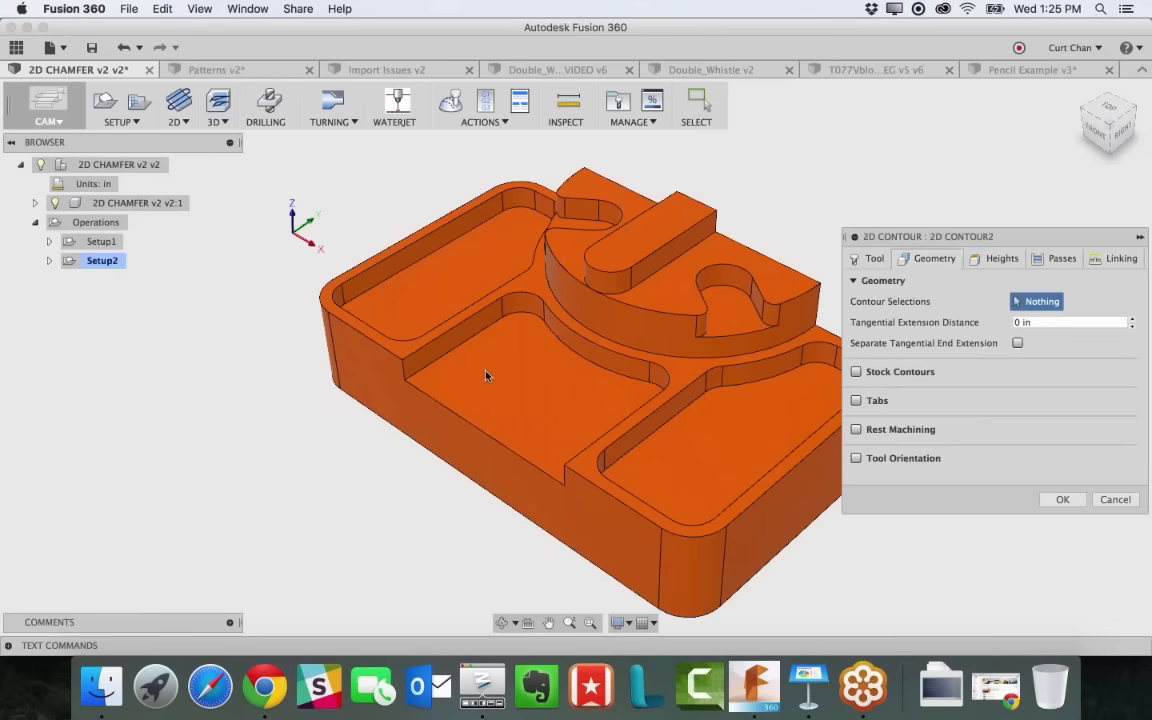
middle_click_drag(486, 376, 424, 362)
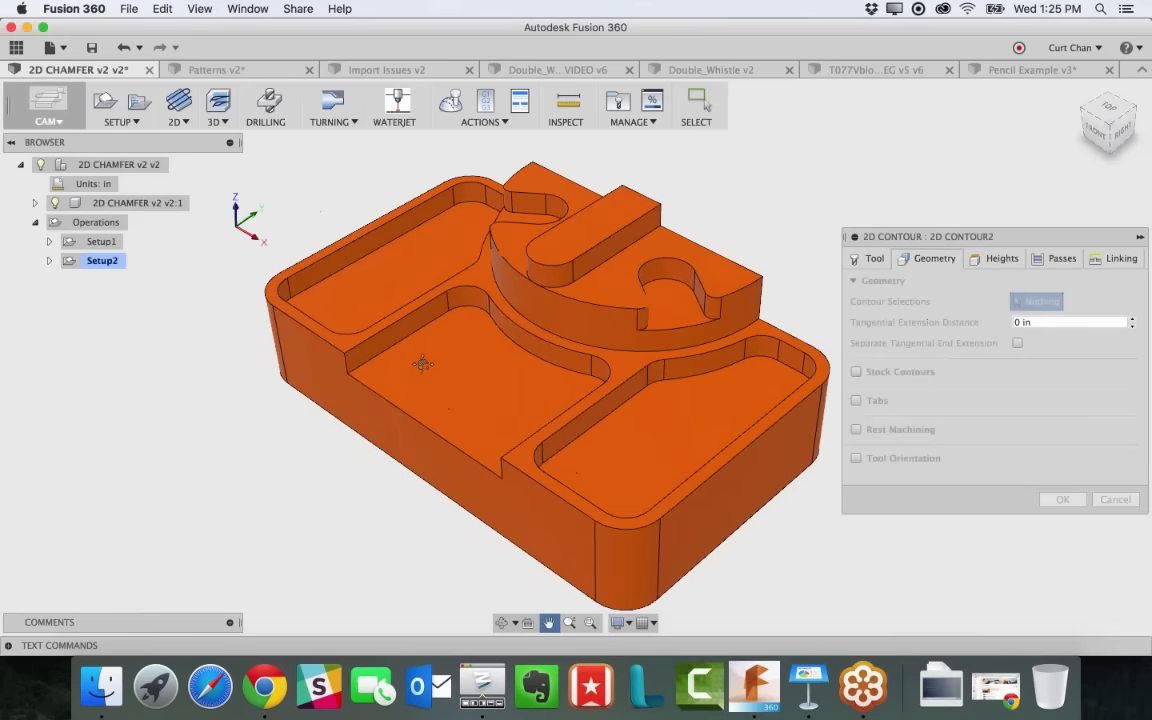
left_click(362, 340)
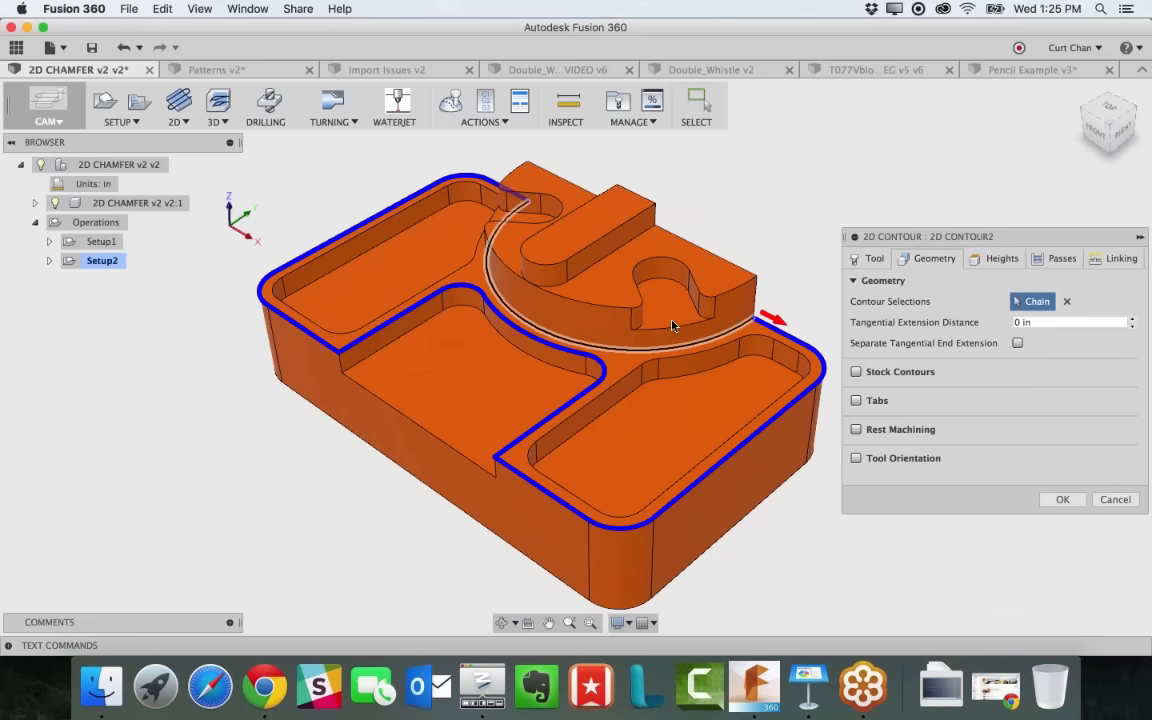
left_click(617, 237)
left_click(432, 440)
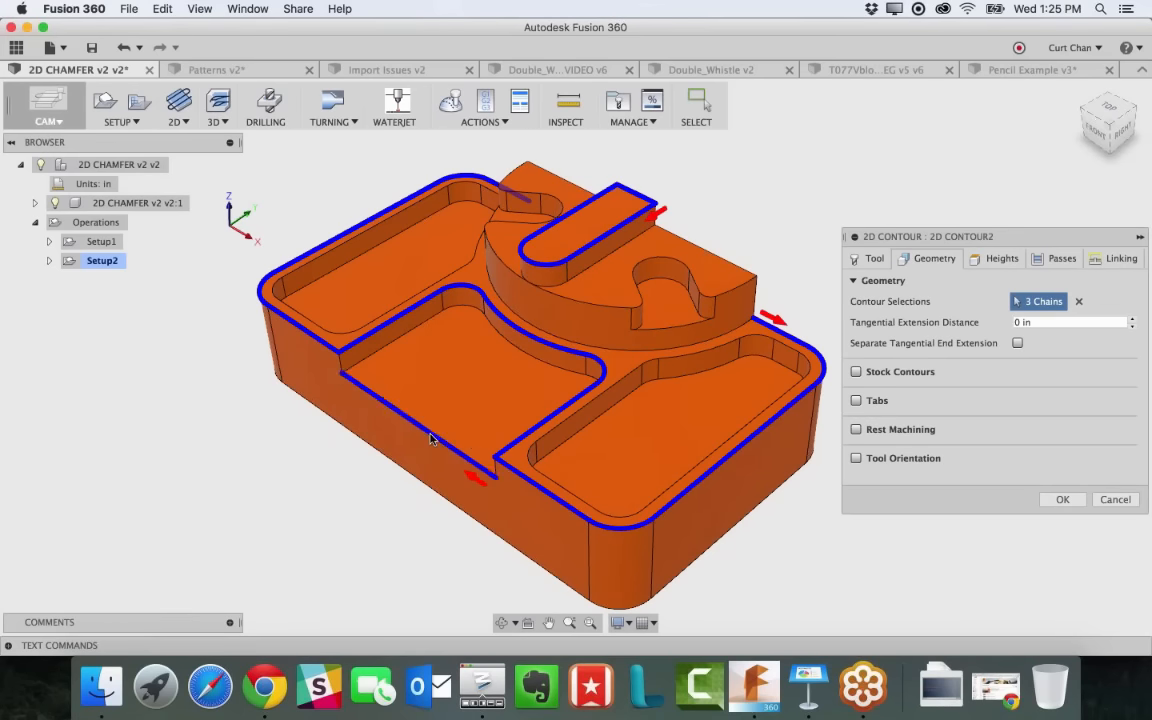
left_click(741, 273)
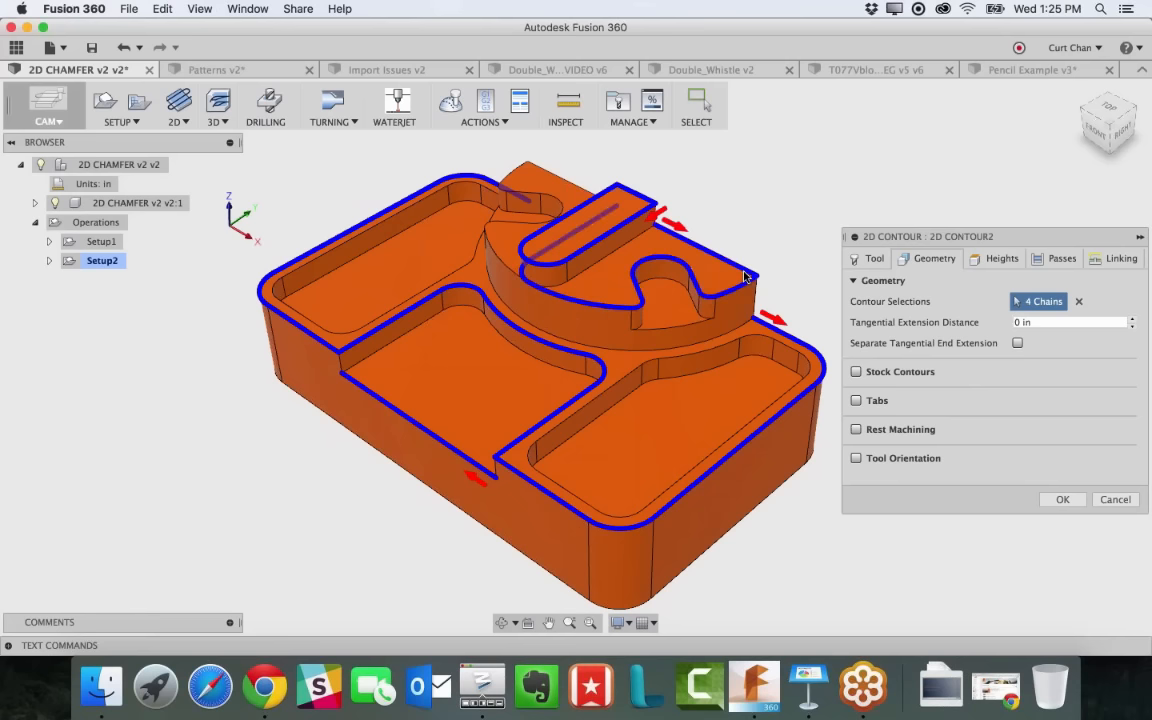
left_click(741, 273)
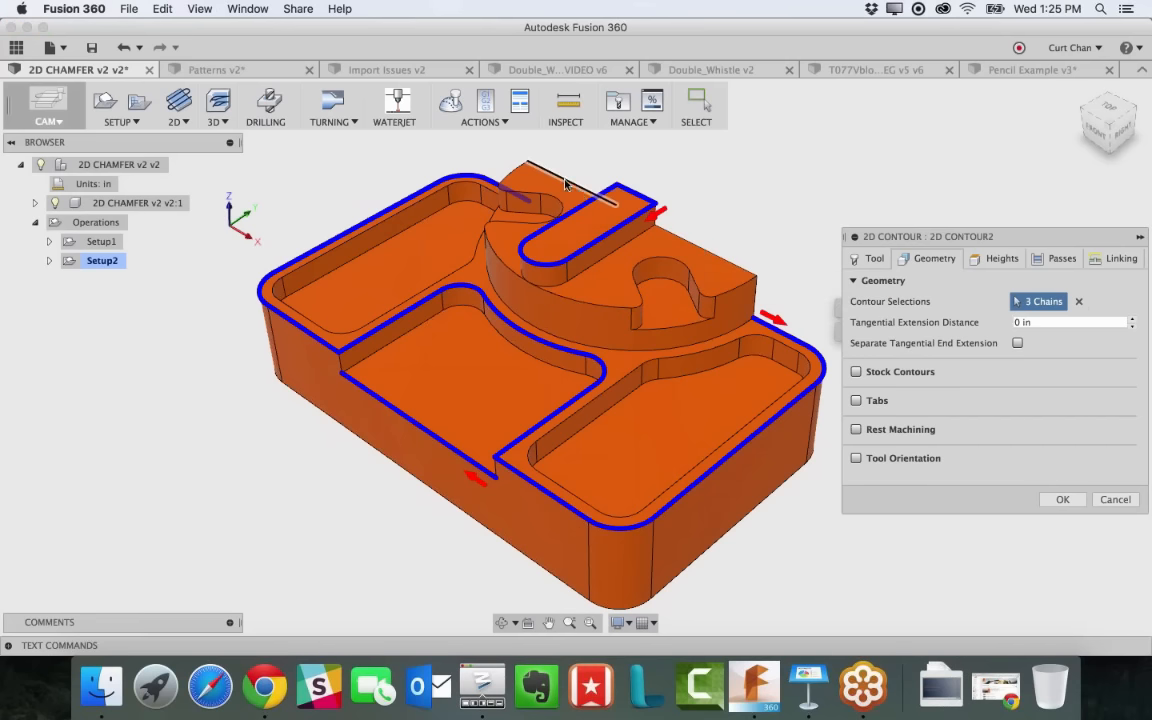
left_click(511, 180)
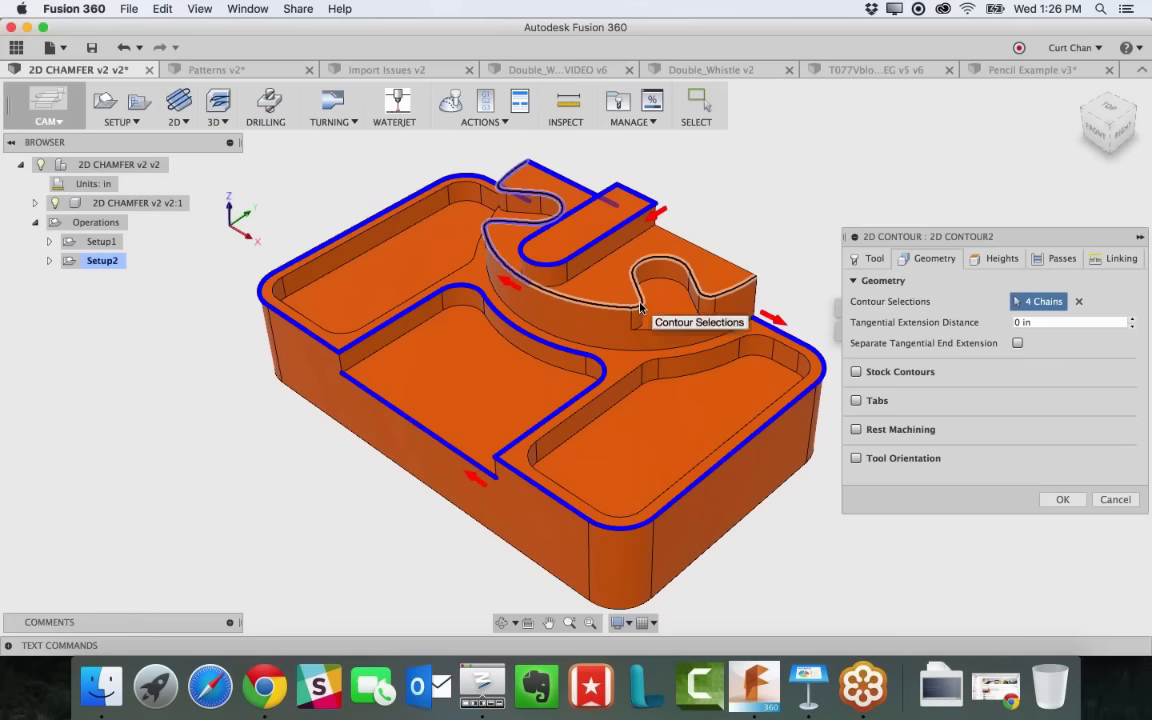
left_click(715, 260)
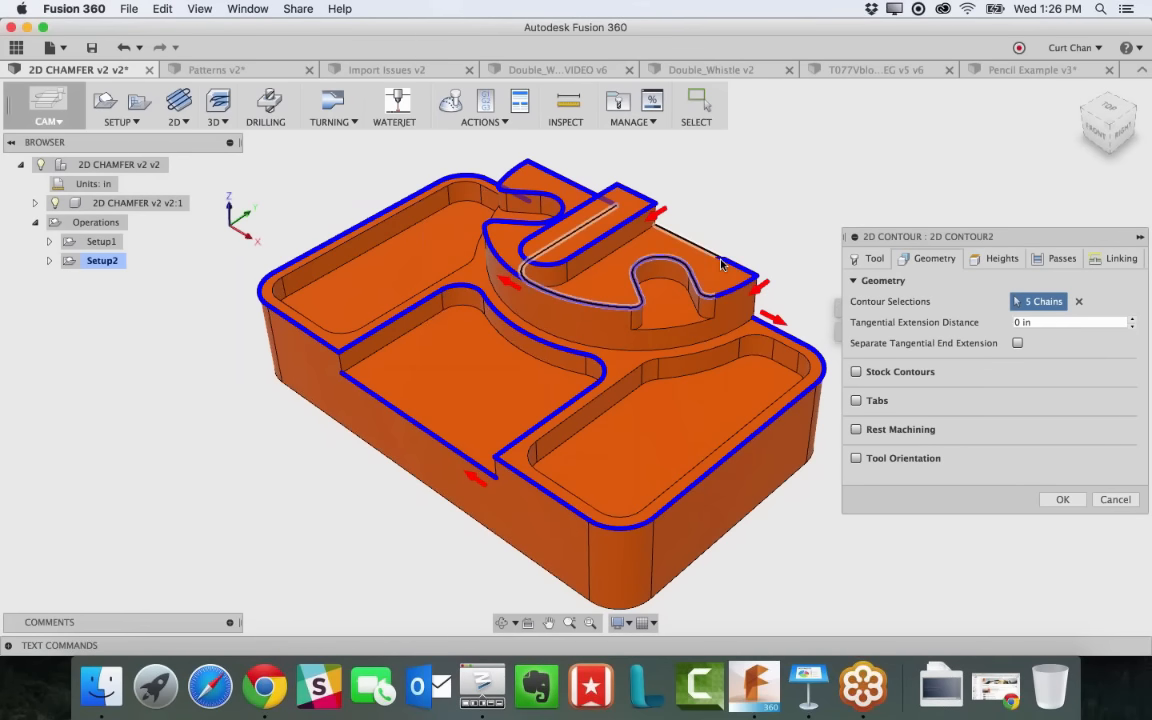
left_click(650, 232)
left_click(1079, 302)
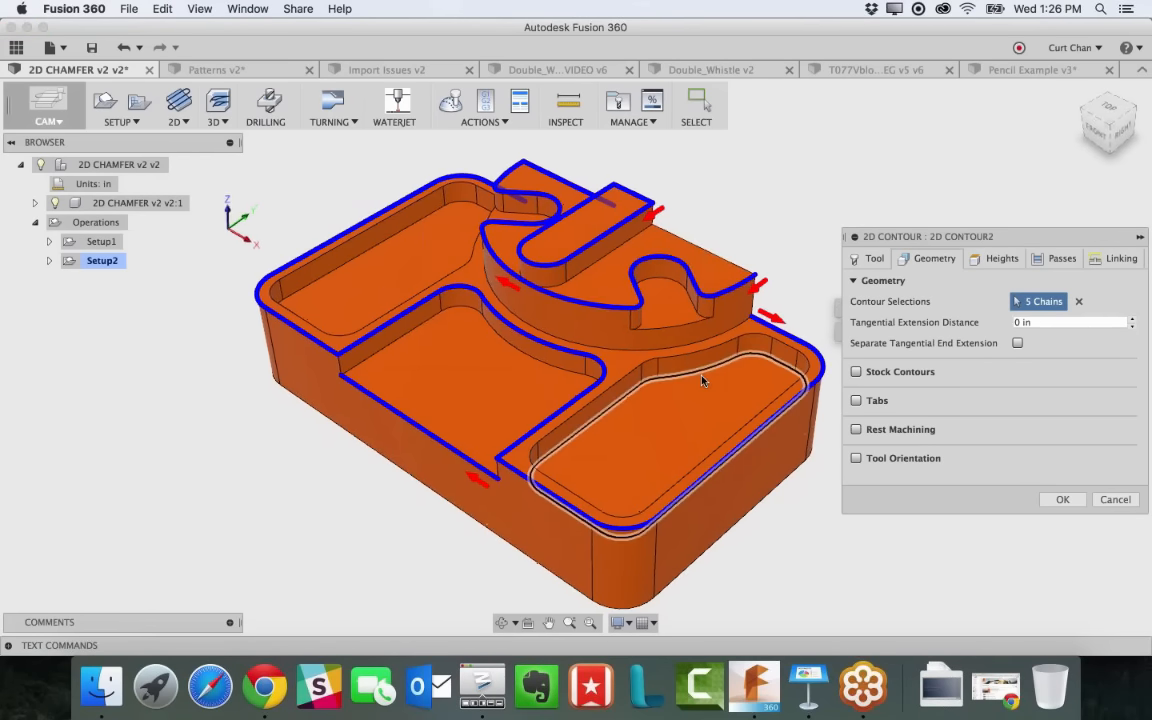
scroll(701, 379, "left", 10, "shift")
scroll(701, 380, "left", 5, "shift")
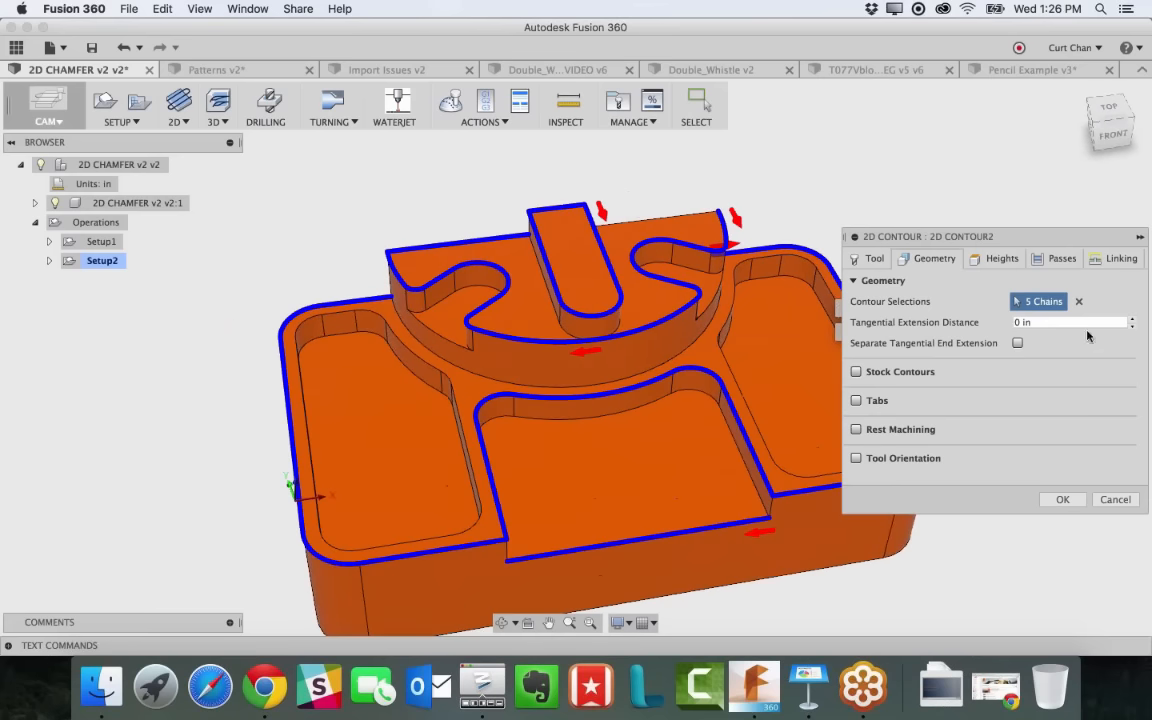
left_click(1079, 302)
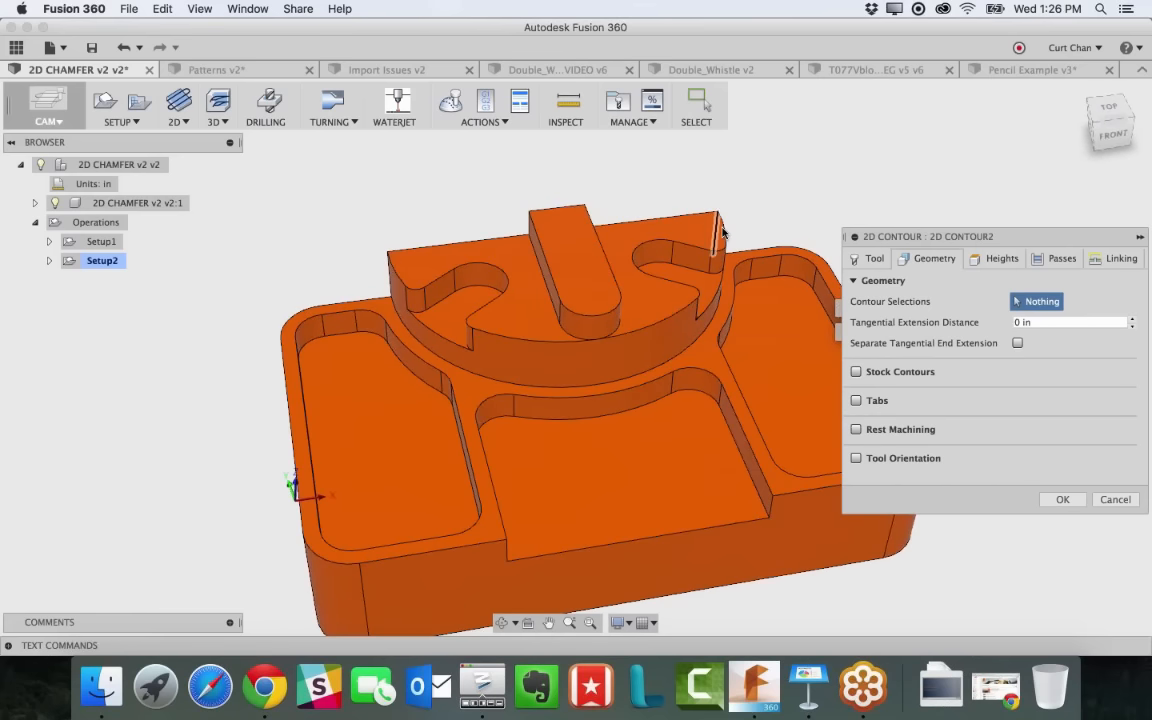
Select three contour chains: the raised block's curved front top edge, its left rear top edge, and the central boss's top edge
left_click(724, 233)
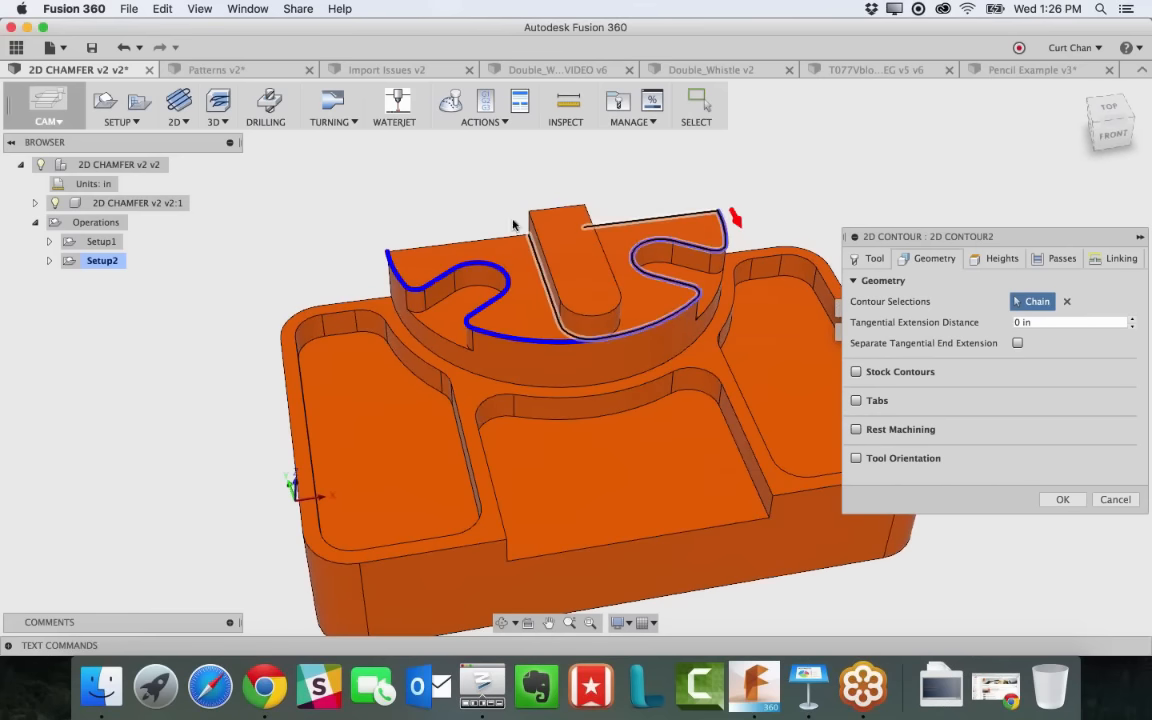
left_click(531, 238)
left_click(531, 238)
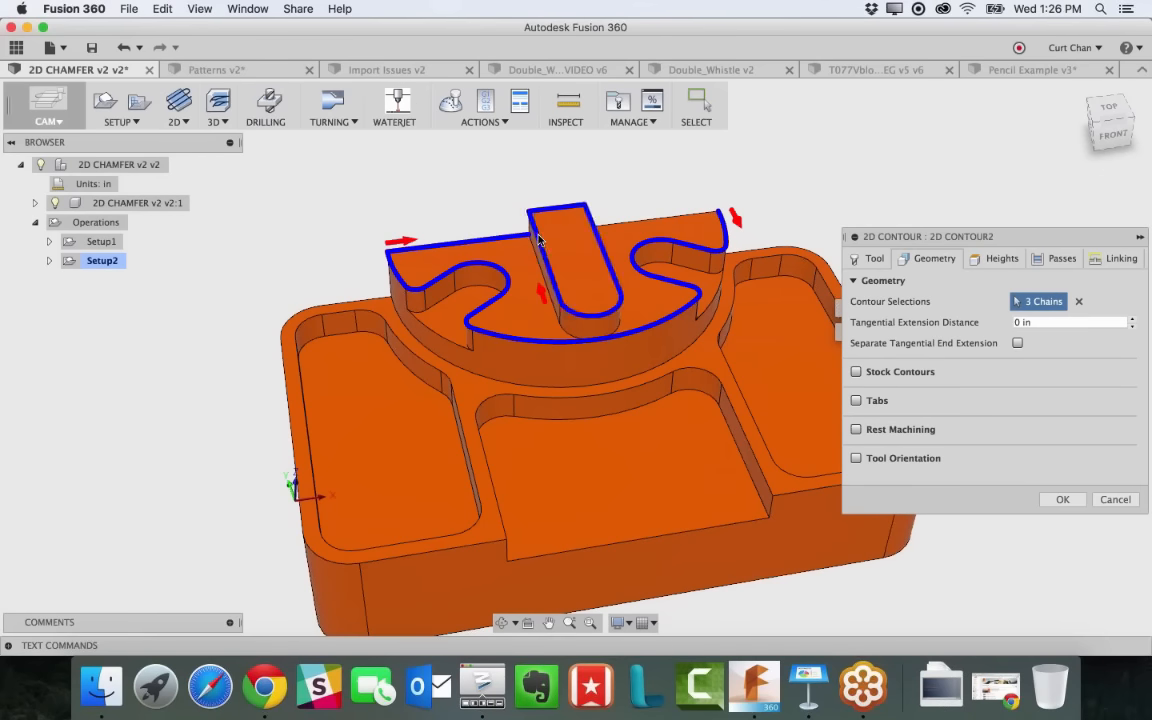
middle_click_drag(531, 238, 655, 265, "shift")
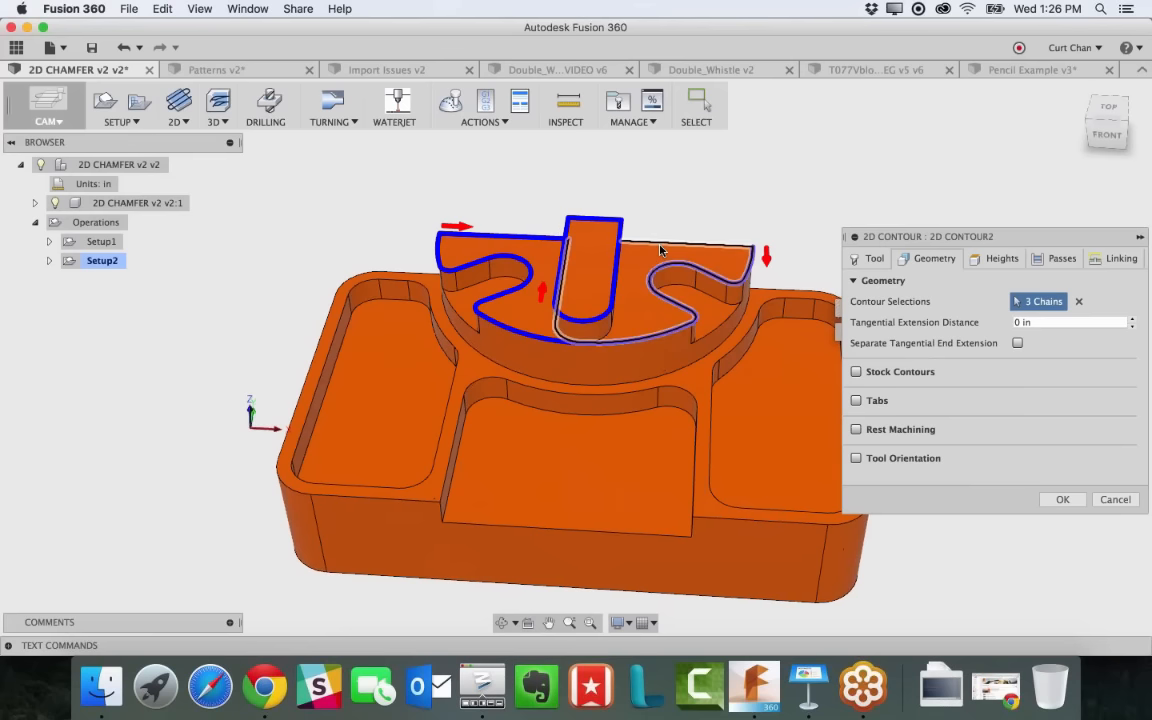
left_click(684, 265)
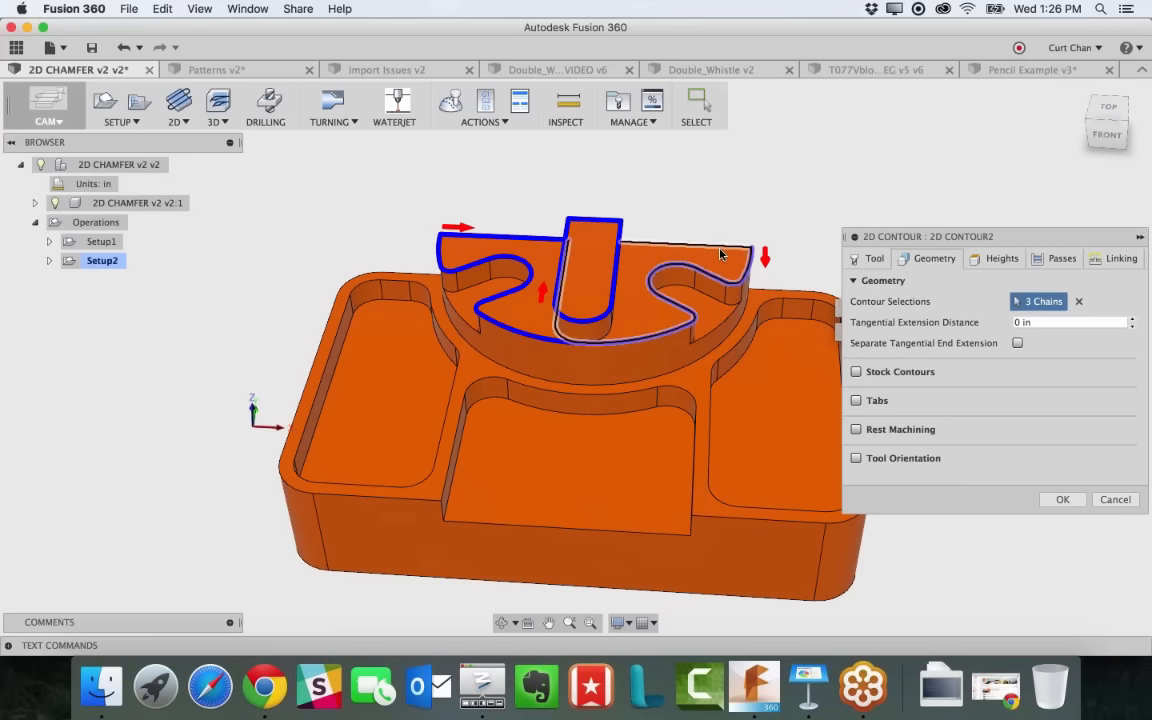
middle_click_drag(703, 276, 582, 267, "shift")
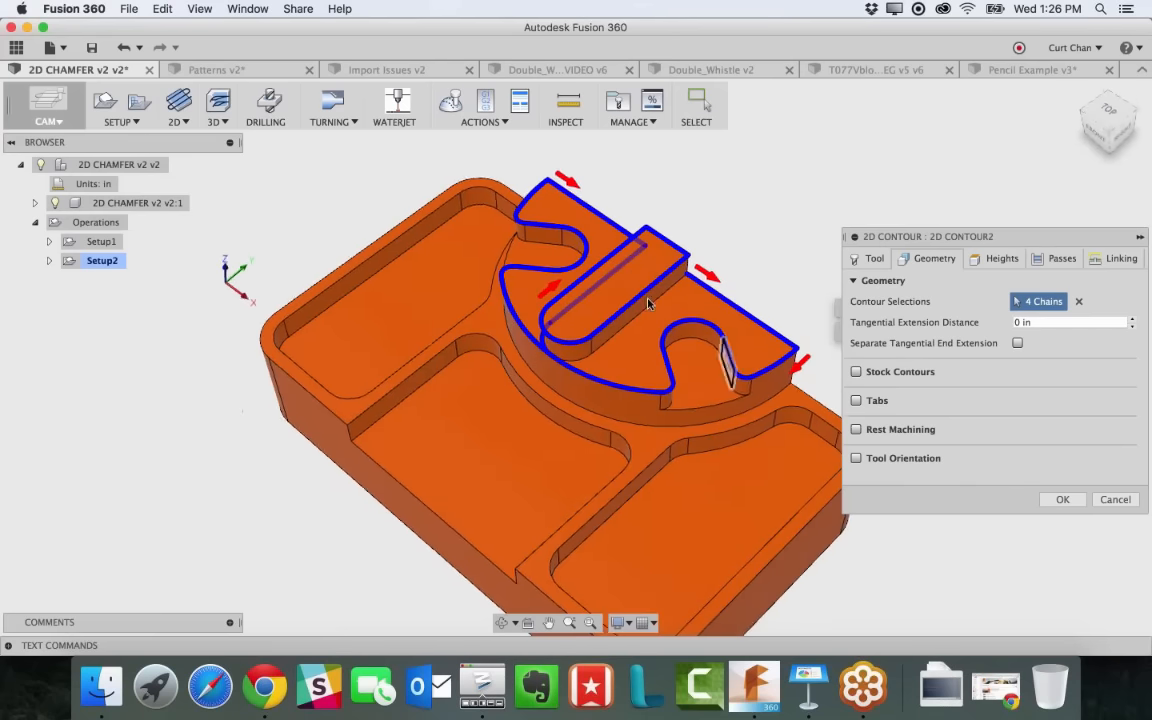
middle_click_drag(636, 350, 729, 317, "shift")
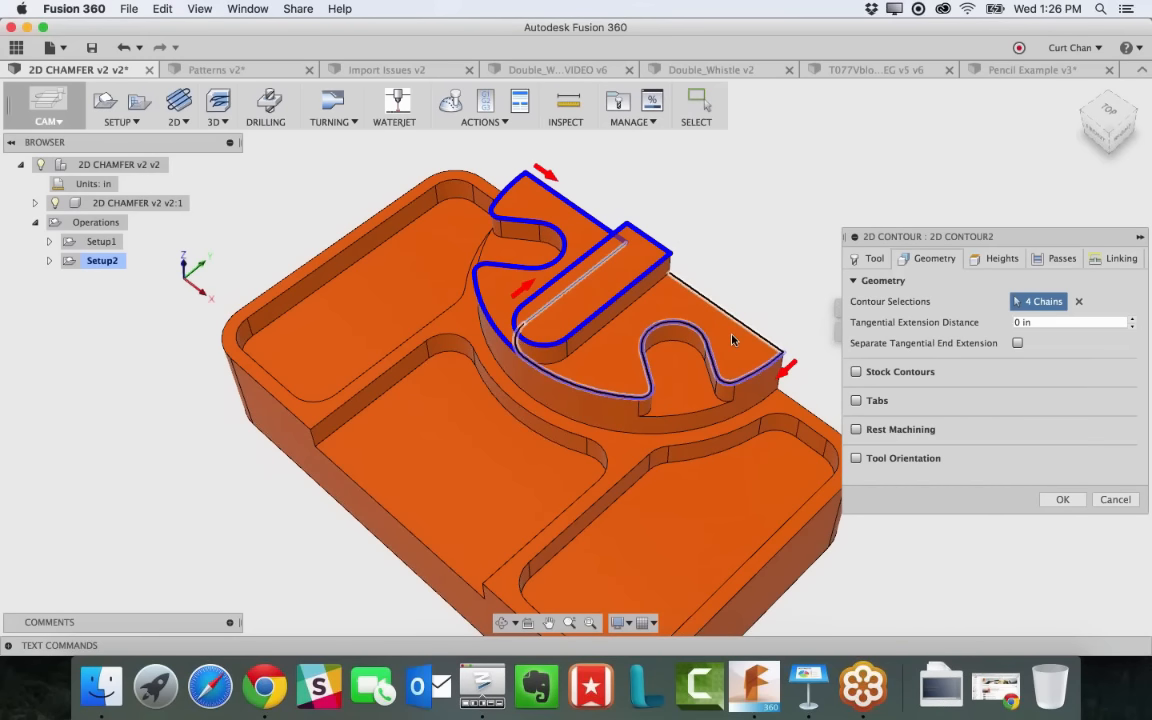
middle_click_drag(731, 340, 680, 330, "shift")
left_click_drag(932, 243, 1028, 295)
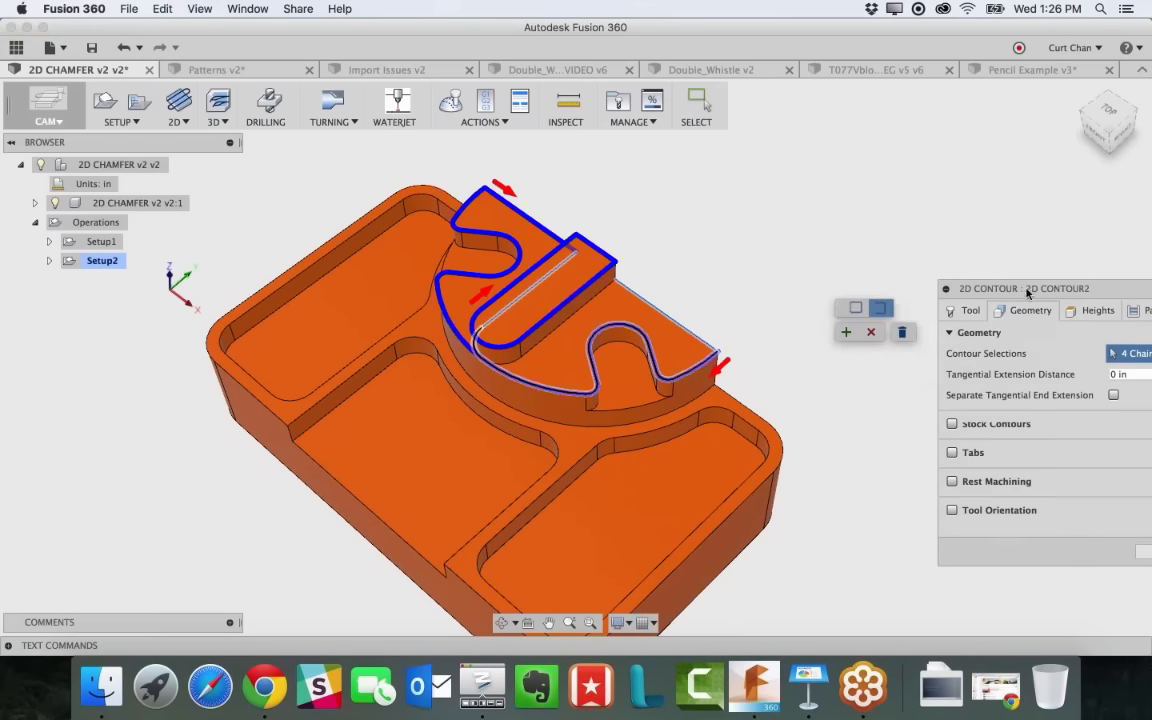
scroll(672, 323, "up", 3)
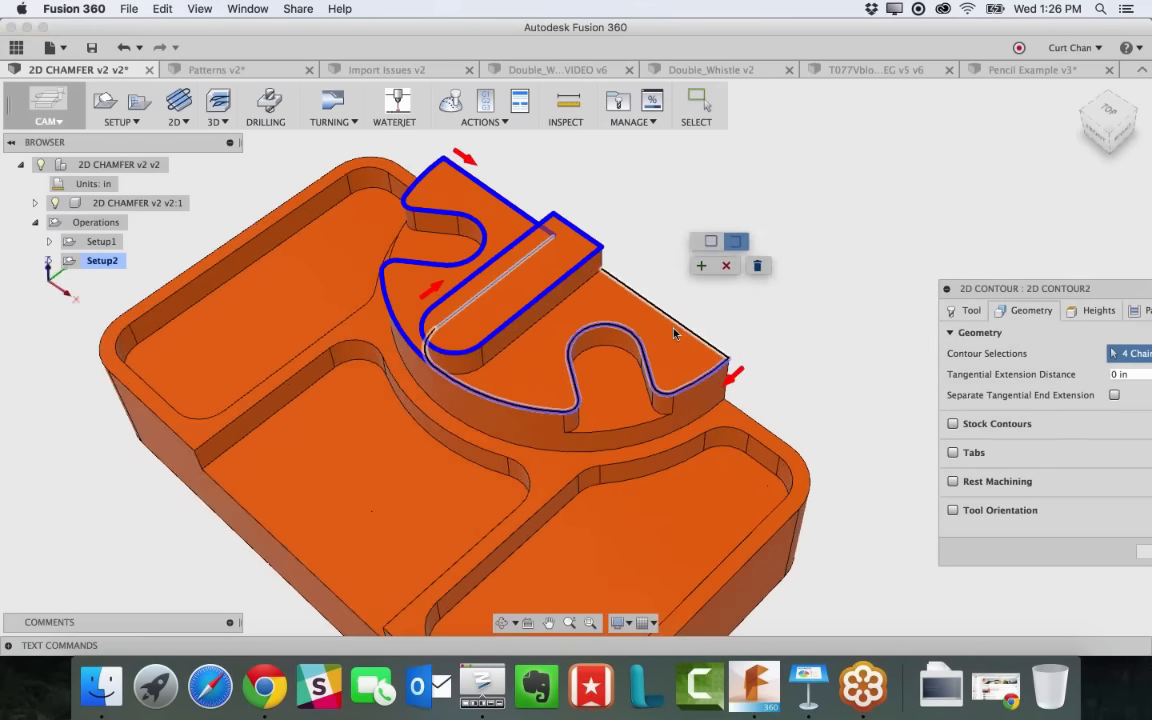
mouse_move(674, 329)
middle_mouse_down("shift")
mouse_move(662, 308)
mouse_move(660, 333)
middle_mouse_up("shift")
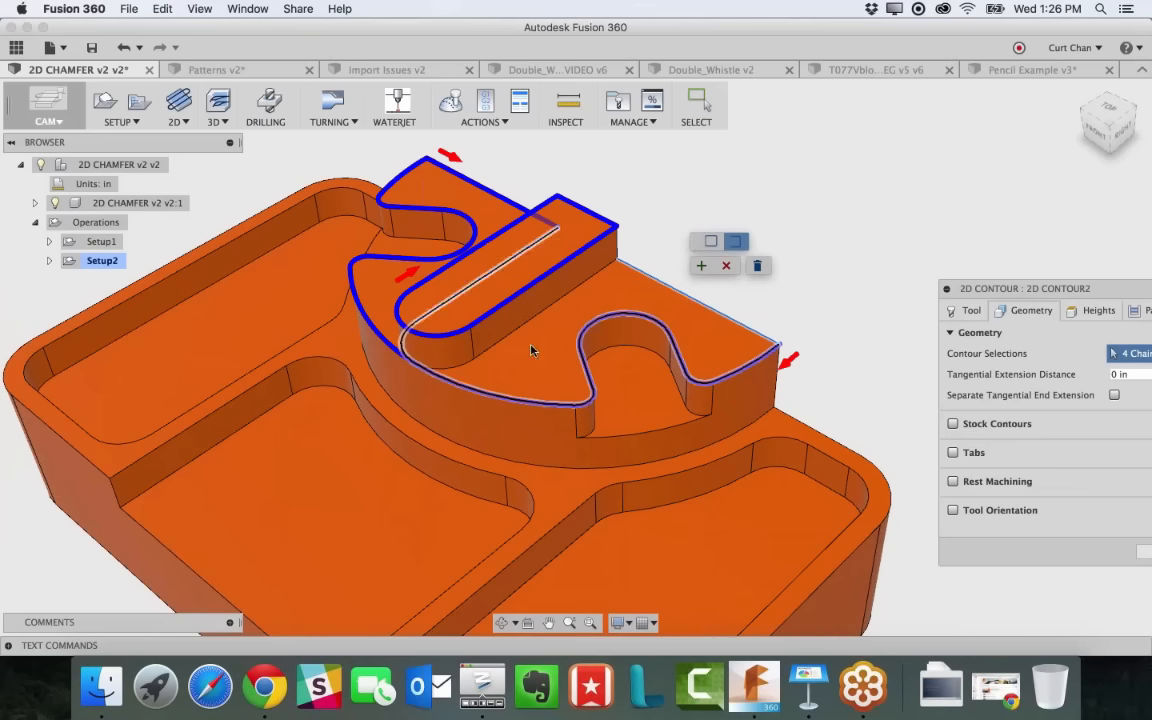
left_click(727, 266)
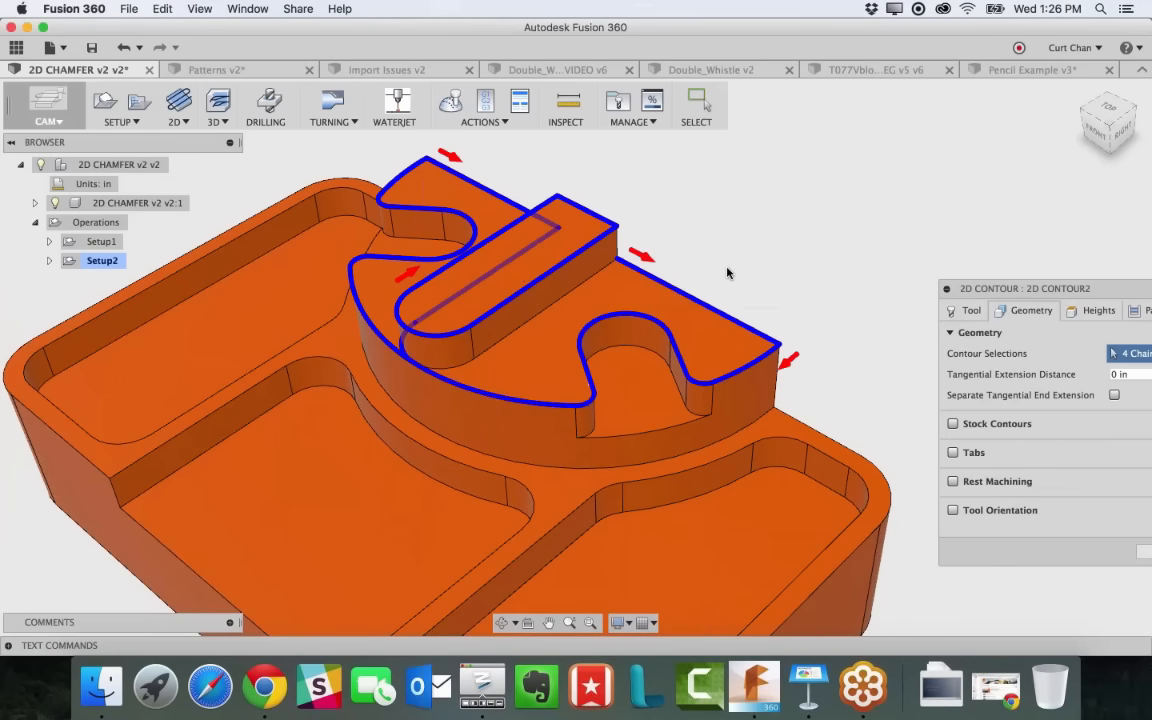
left_click(681, 292)
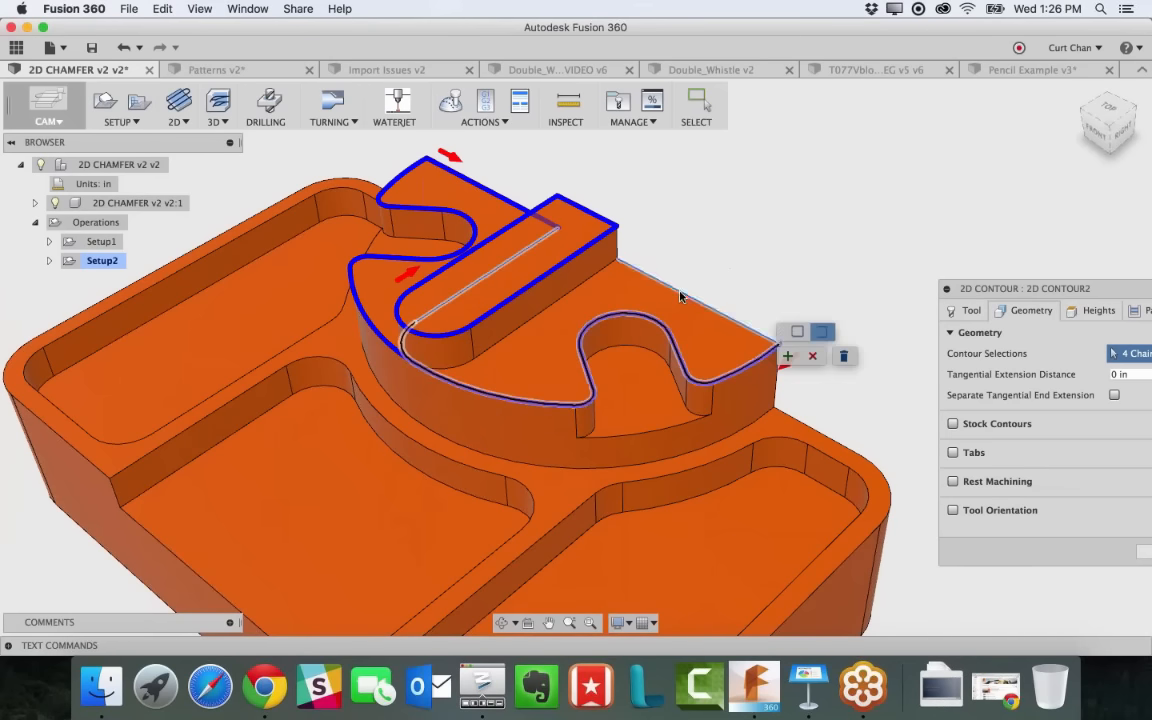
left_click(814, 358)
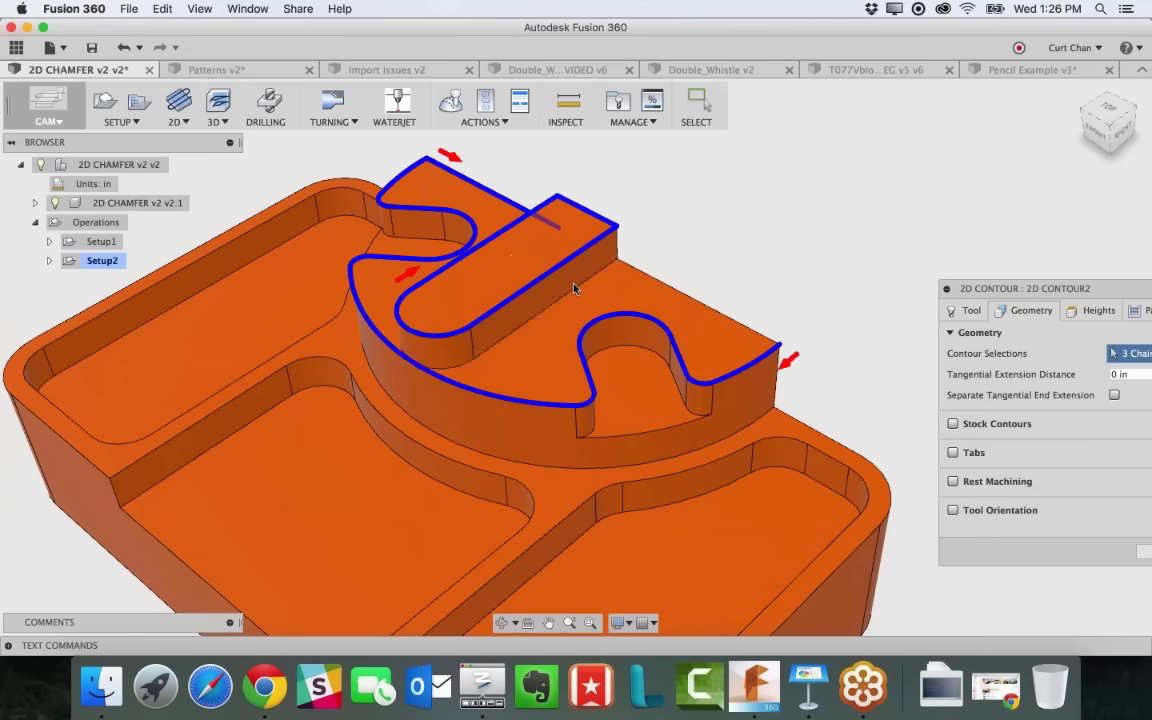
Add the raised block's right rear edge, the base's upper outer edge, and the middle pocket's open front edge to the contour chains
left_click(688, 302)
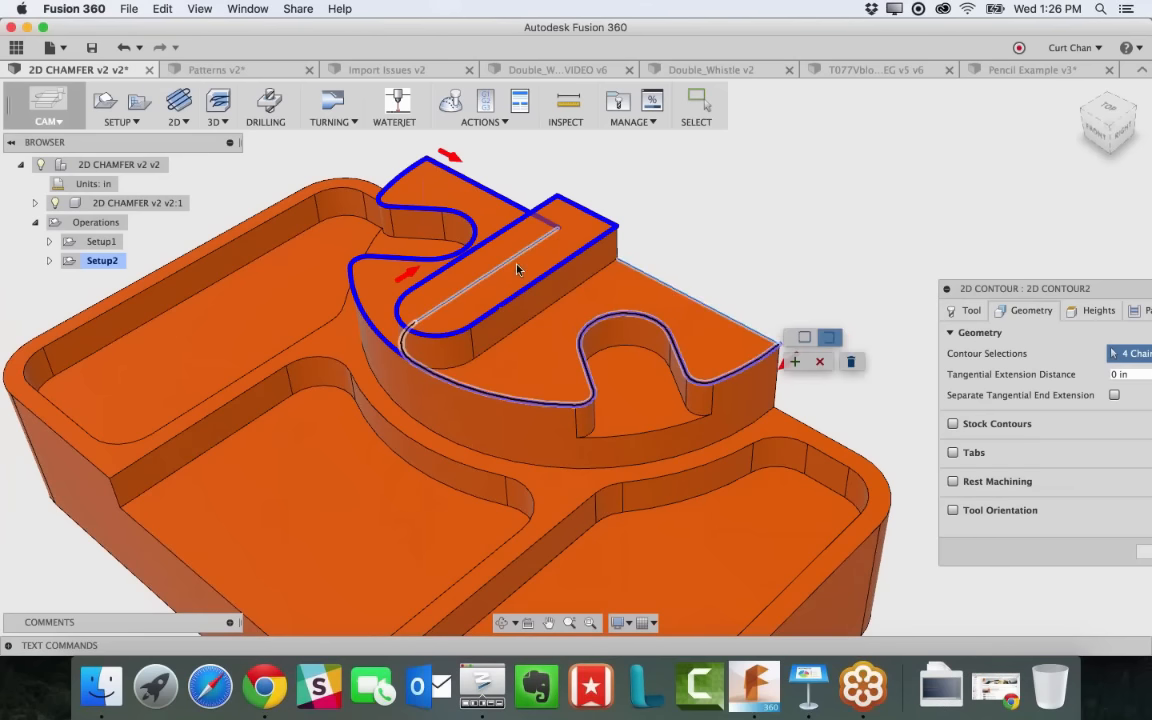
left_click(797, 363)
scroll(785, 402, "down", 2)
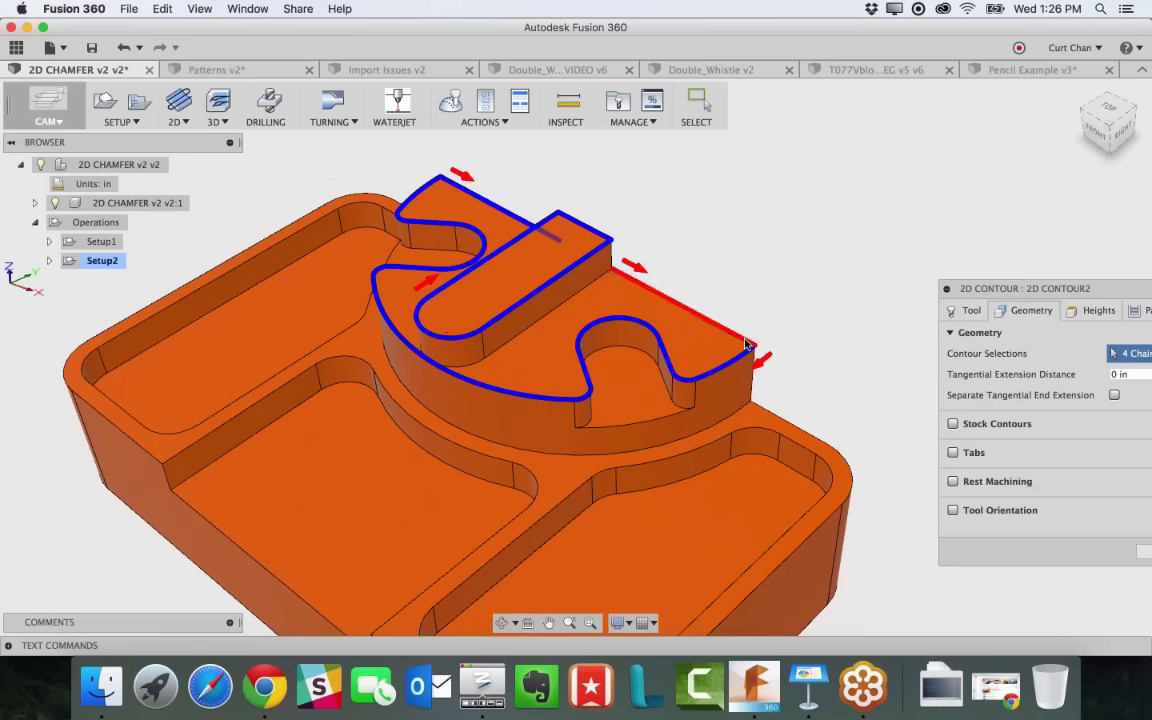
scroll(465, 302, "down", 5)
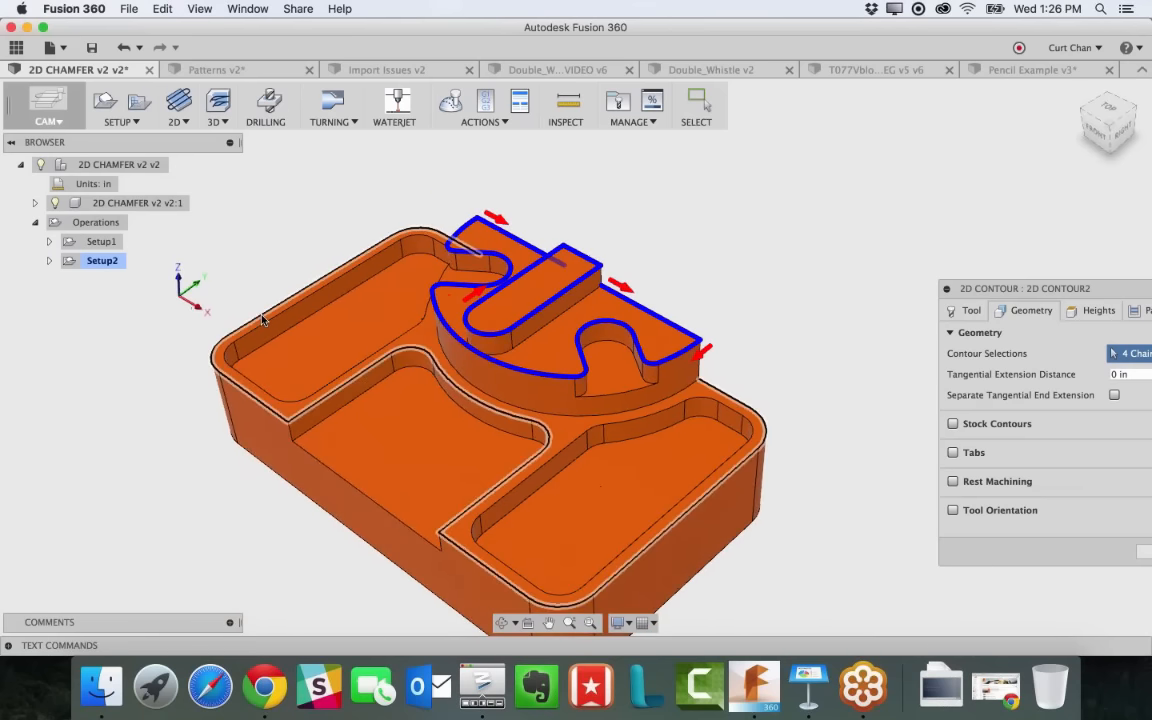
left_click(262, 316)
left_click(364, 496)
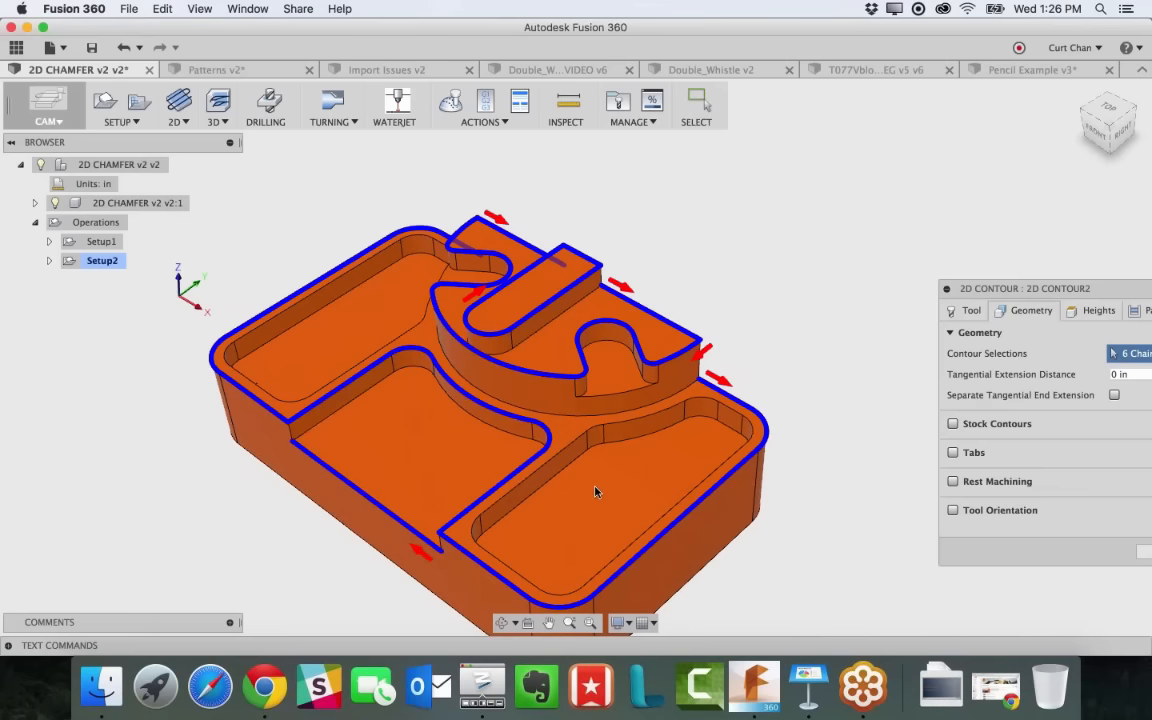
Accept the 2D Contour operation to generate its toolpath, and examine the toolpath along the selected edges
scroll(595, 491, "down", 2)
left_click_drag(1026, 288, 930, 236)
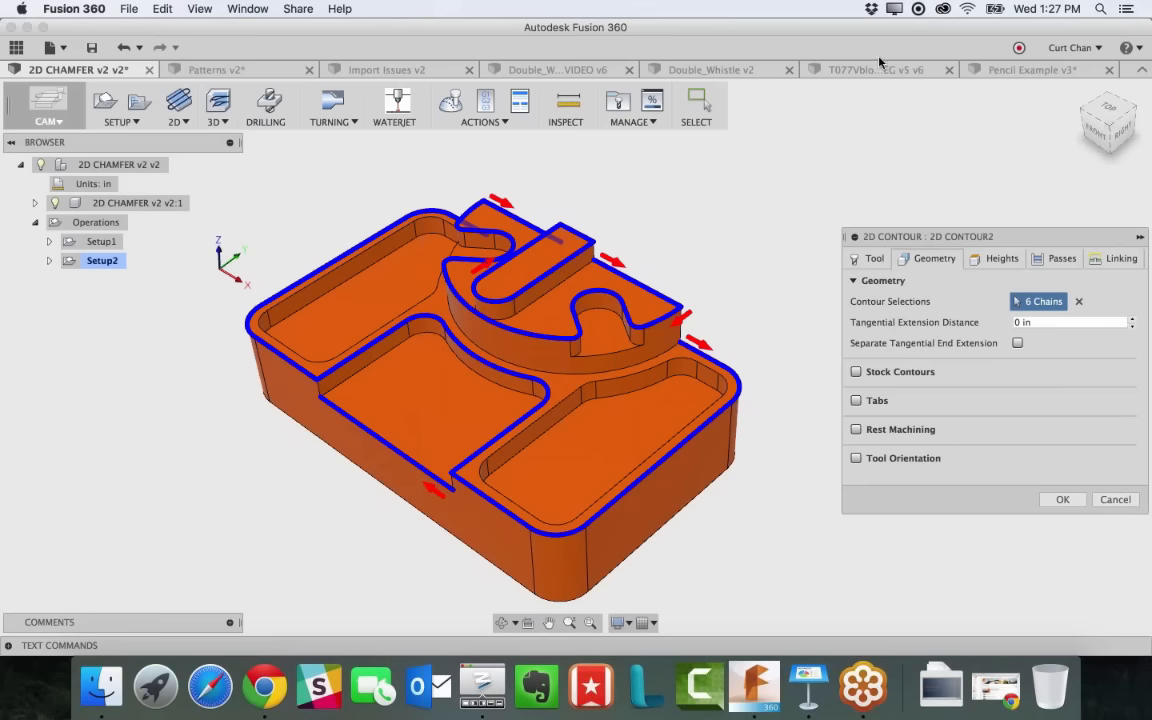
left_click(1057, 503)
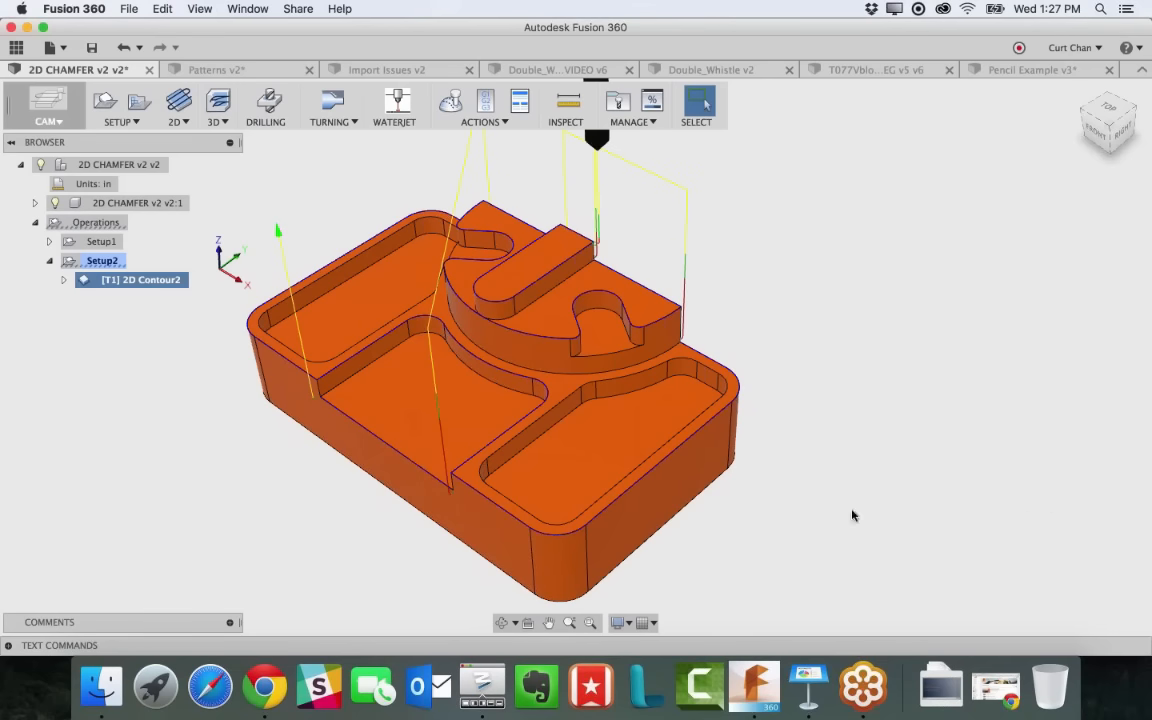
scroll(719, 502, "up", 3)
scroll(719, 502, "up", 1)
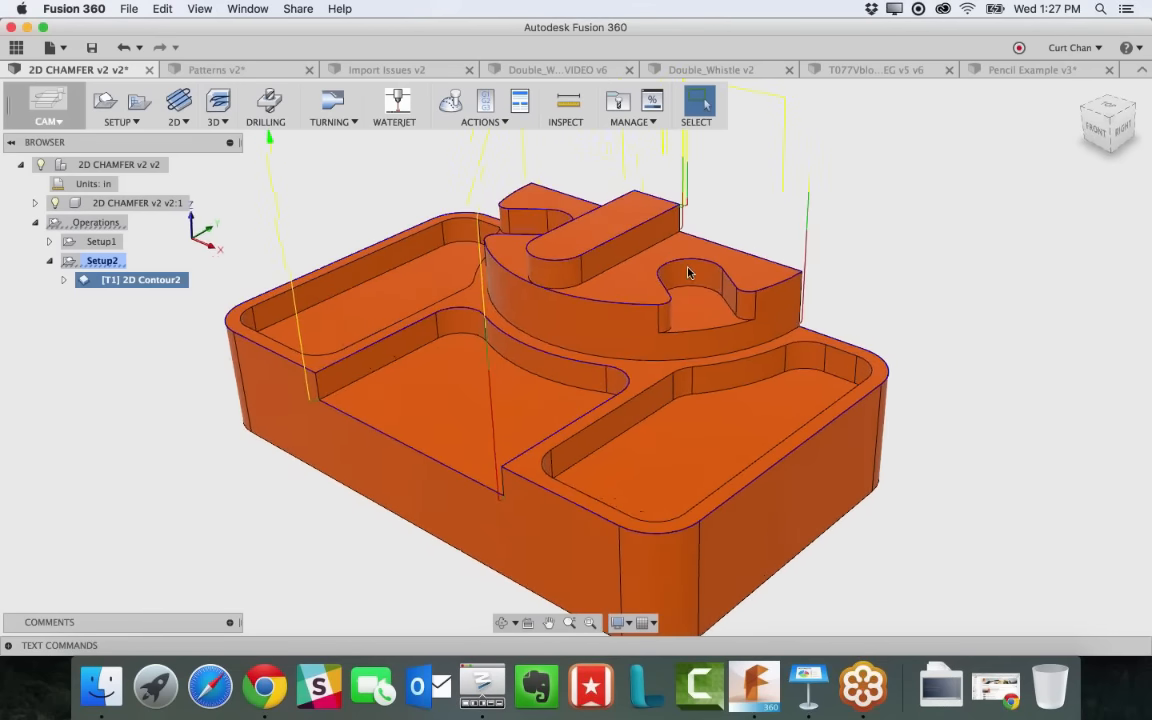
scroll(692, 256, "down", 3)
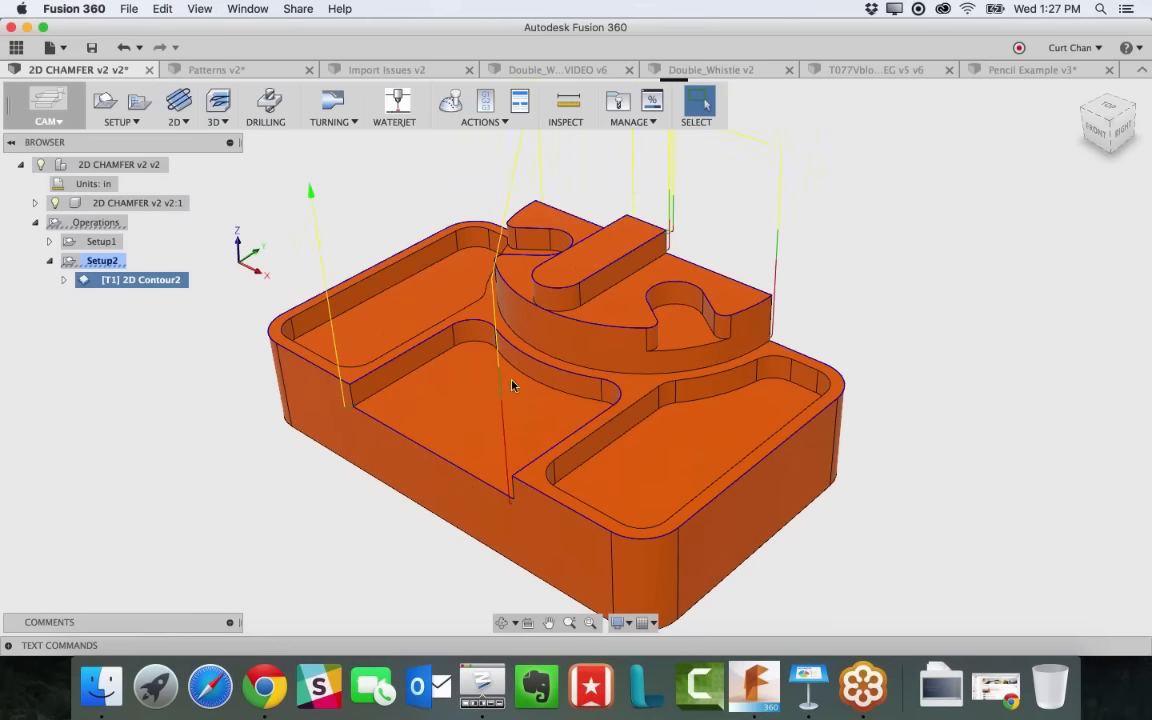
Edit the 2D Contour2 operation to enable Chamfer with a chamfer width of 0.02 in, and regenerate the toolpath
right_click(160, 289)
left_click(175, 296)
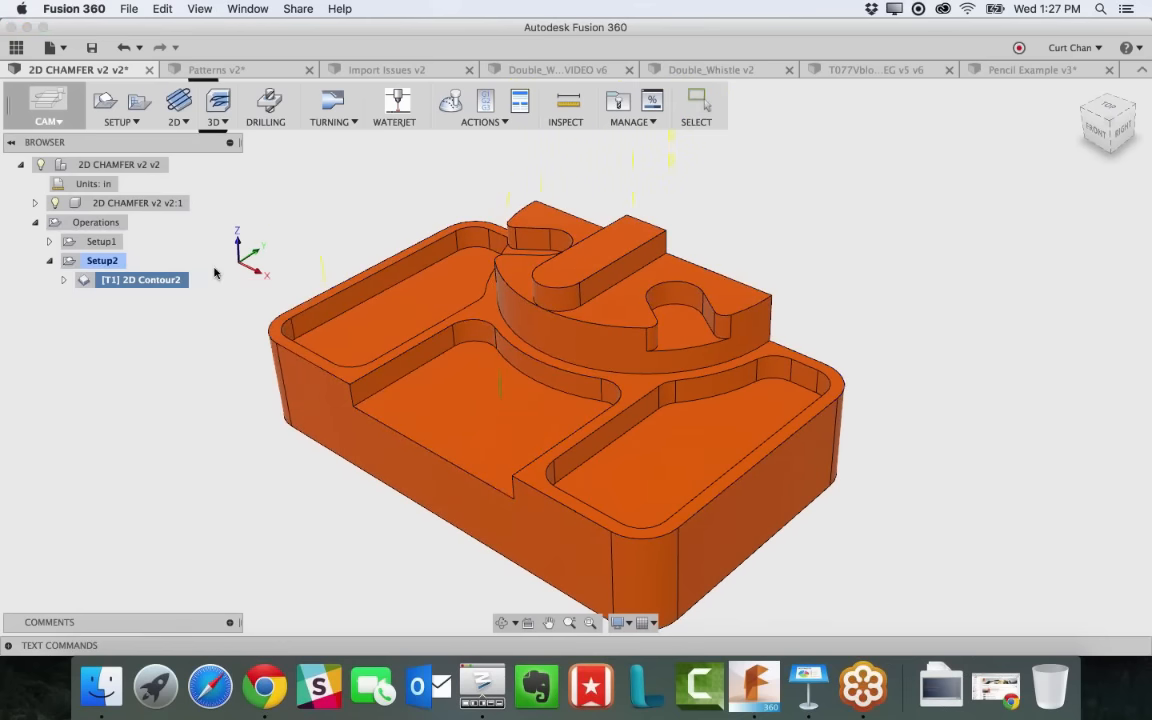
left_click(1040, 260)
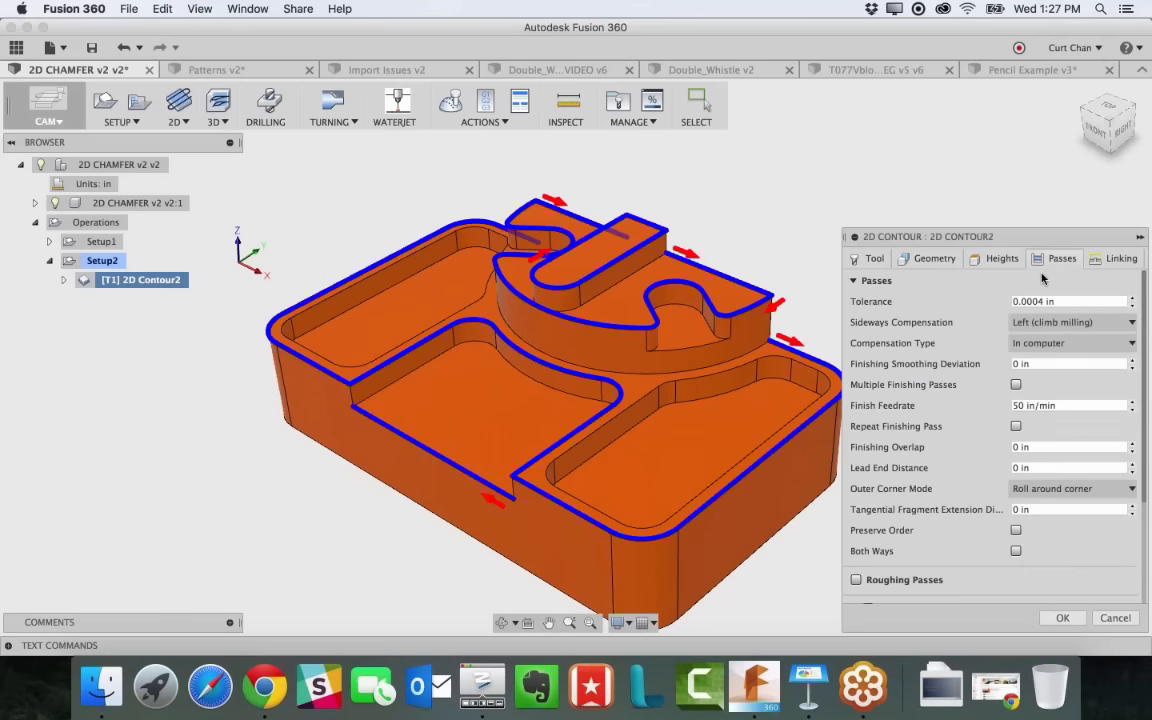
scroll(1010, 427, "down", 5)
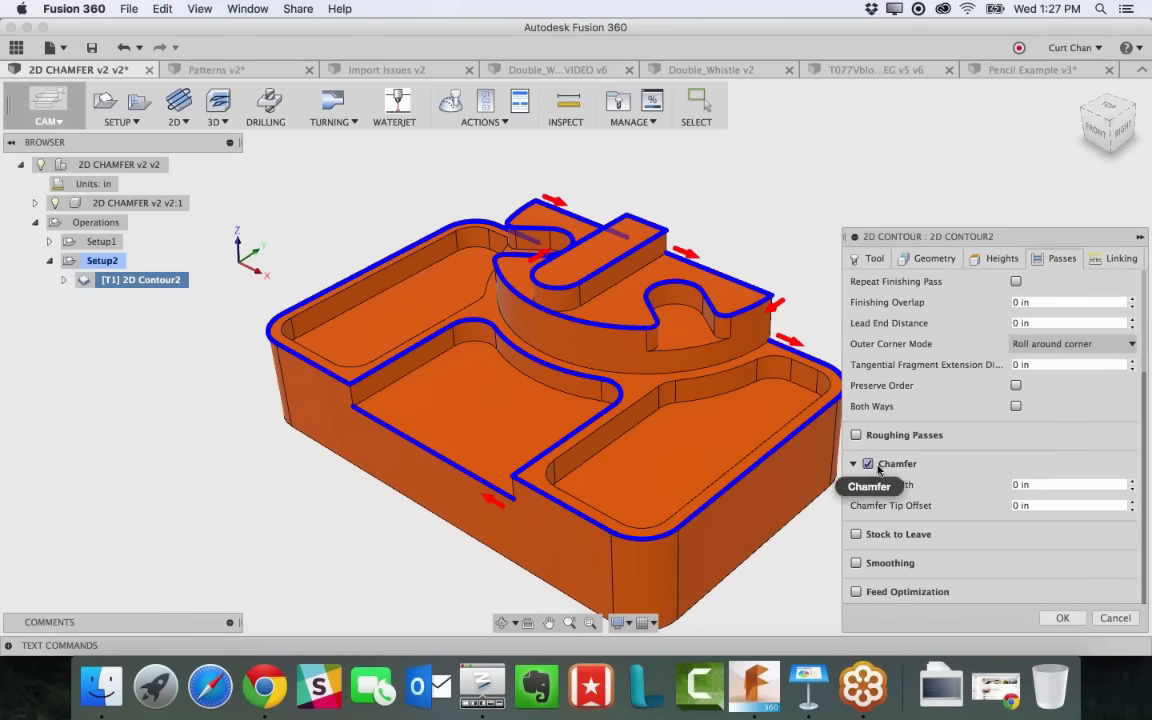
left_click(1025, 485)
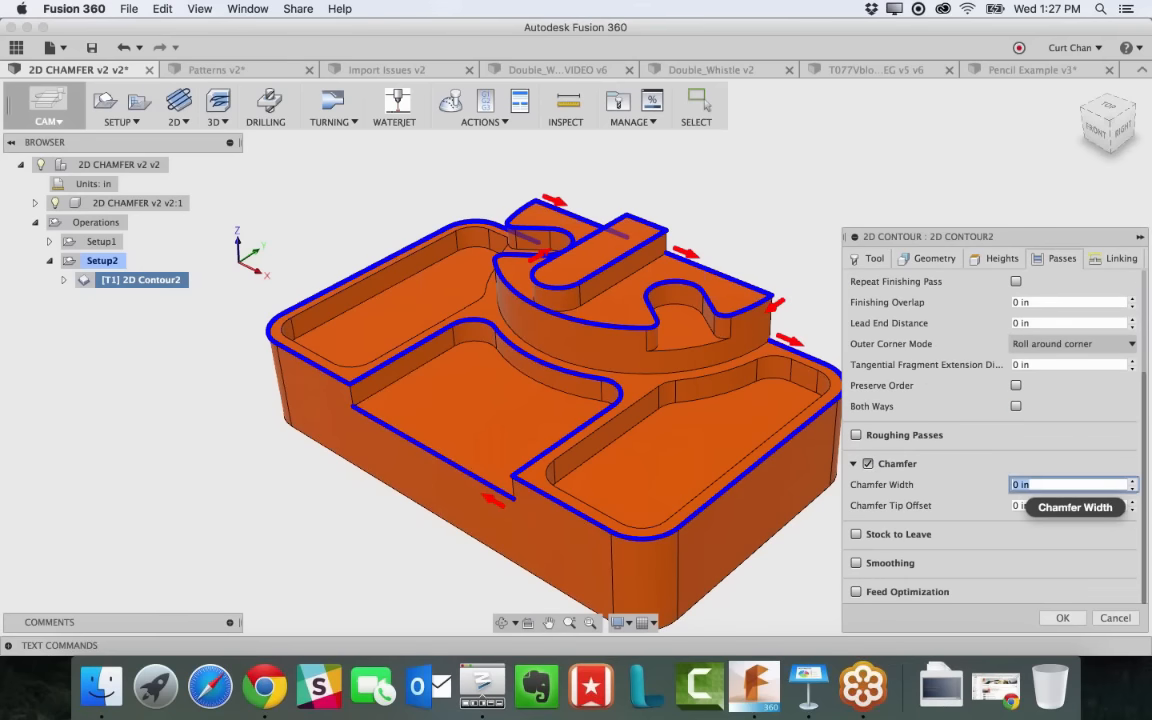
key("BackSpace")
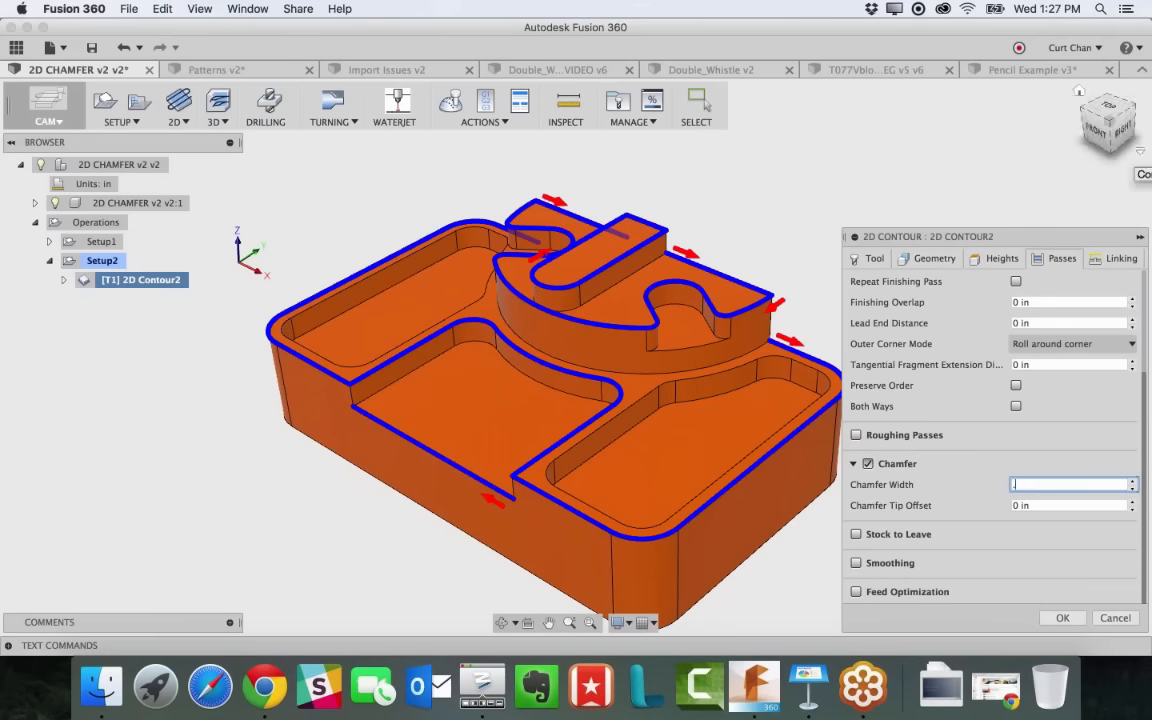
type(".02")
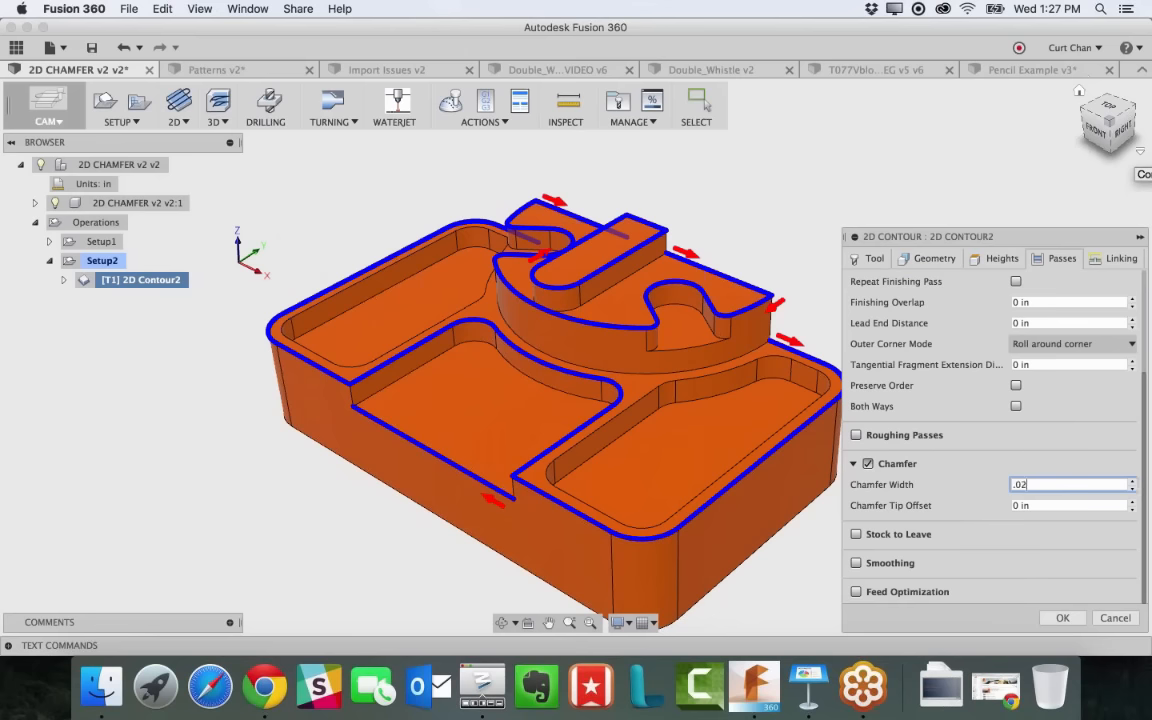
left_click(1062, 620)
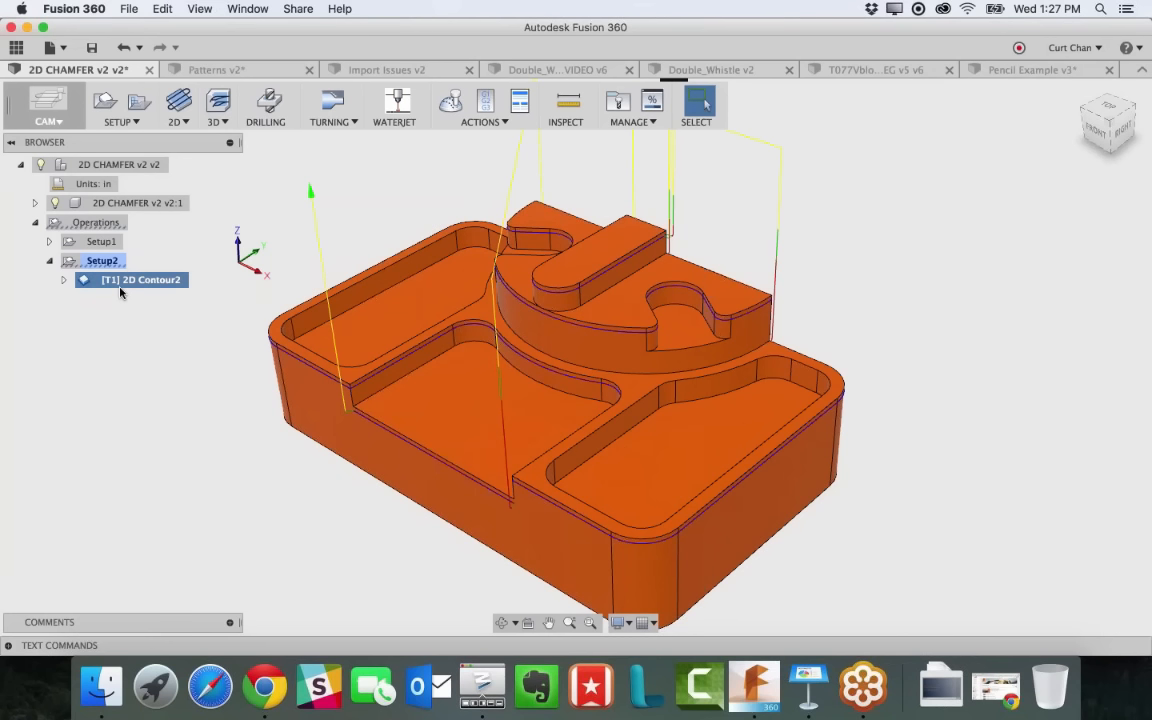
Hide the model and simulate the 2D Contour2 operation with the stock shown in Wall Paint material
left_click(56, 203)
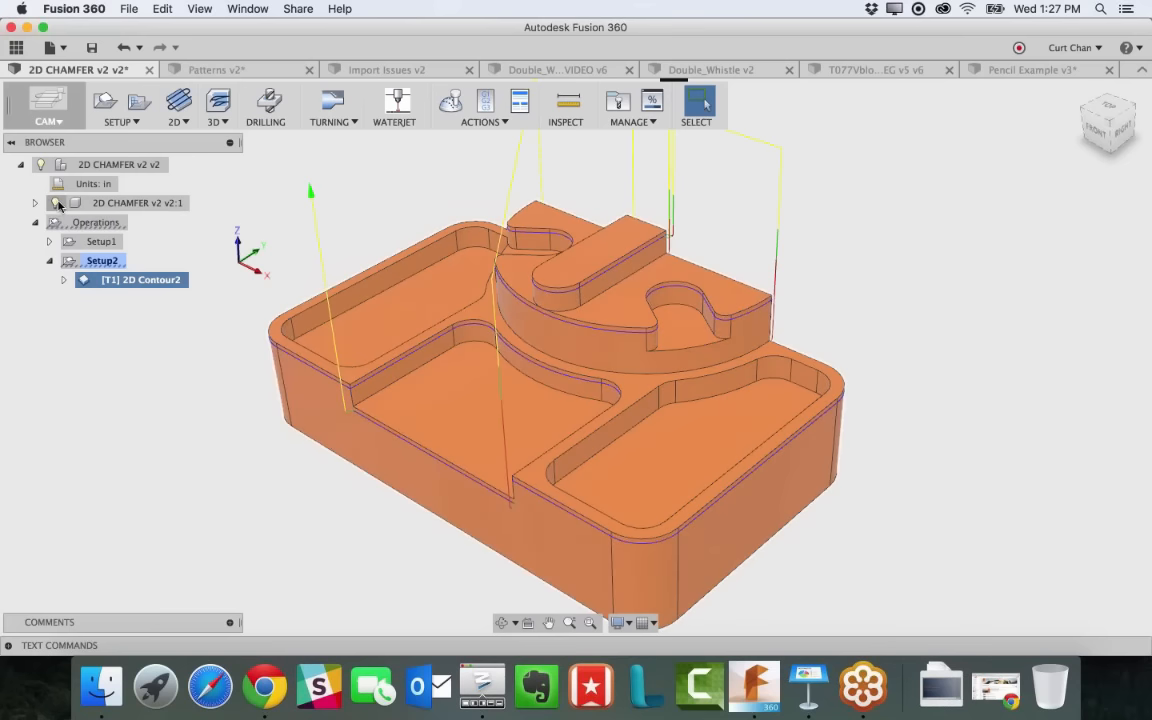
left_click(56, 203)
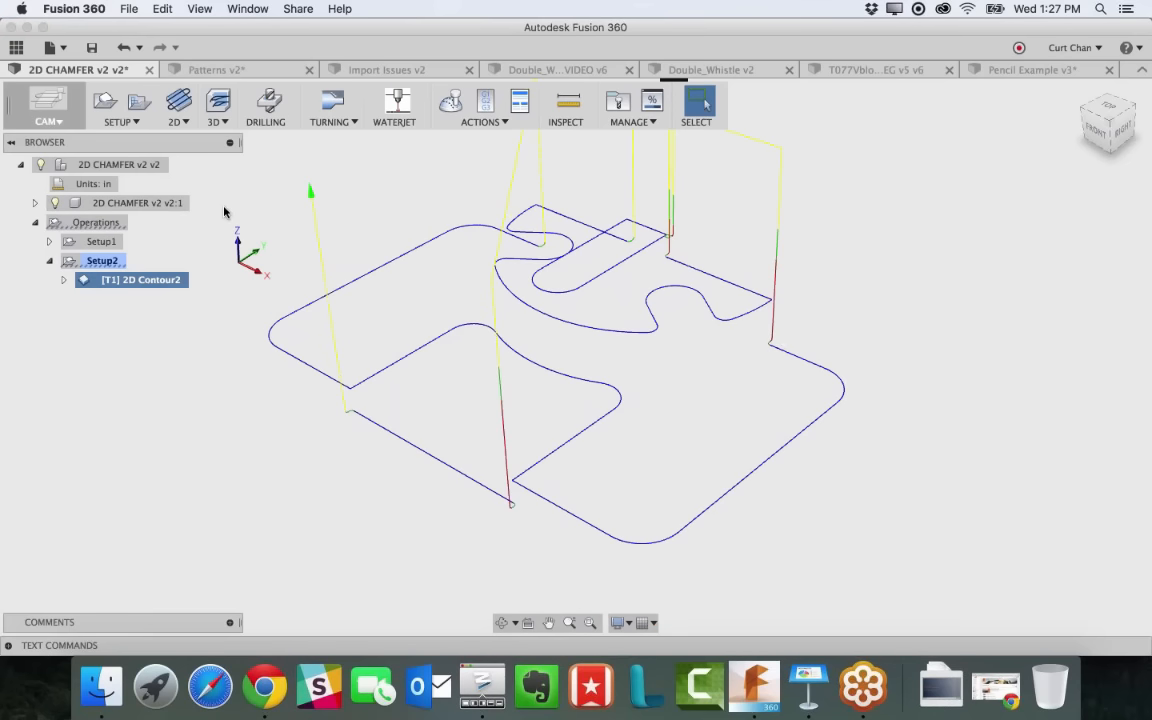
right_click(110, 281)
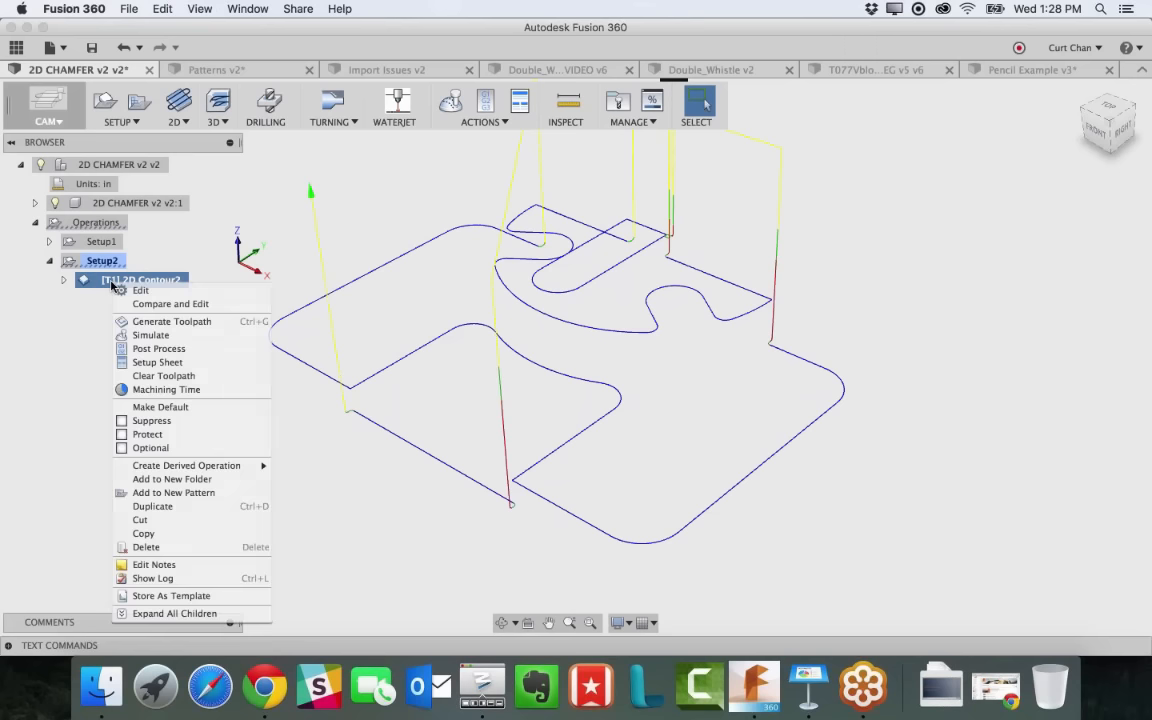
left_click(156, 339)
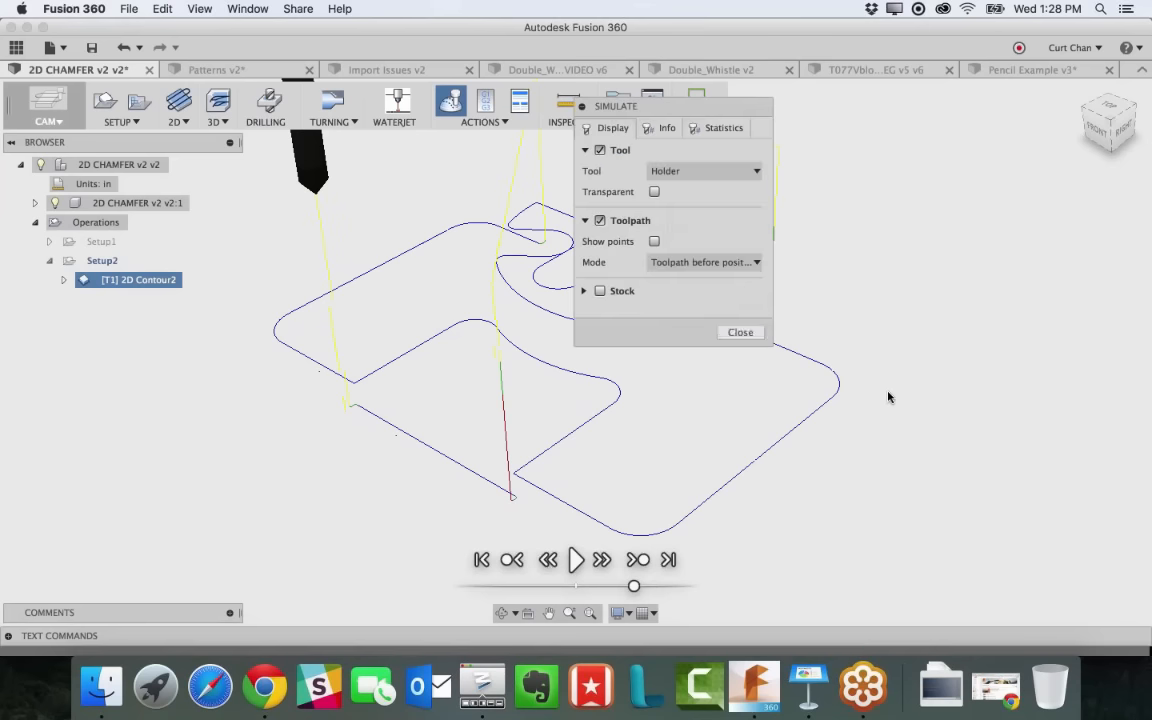
left_click(600, 291)
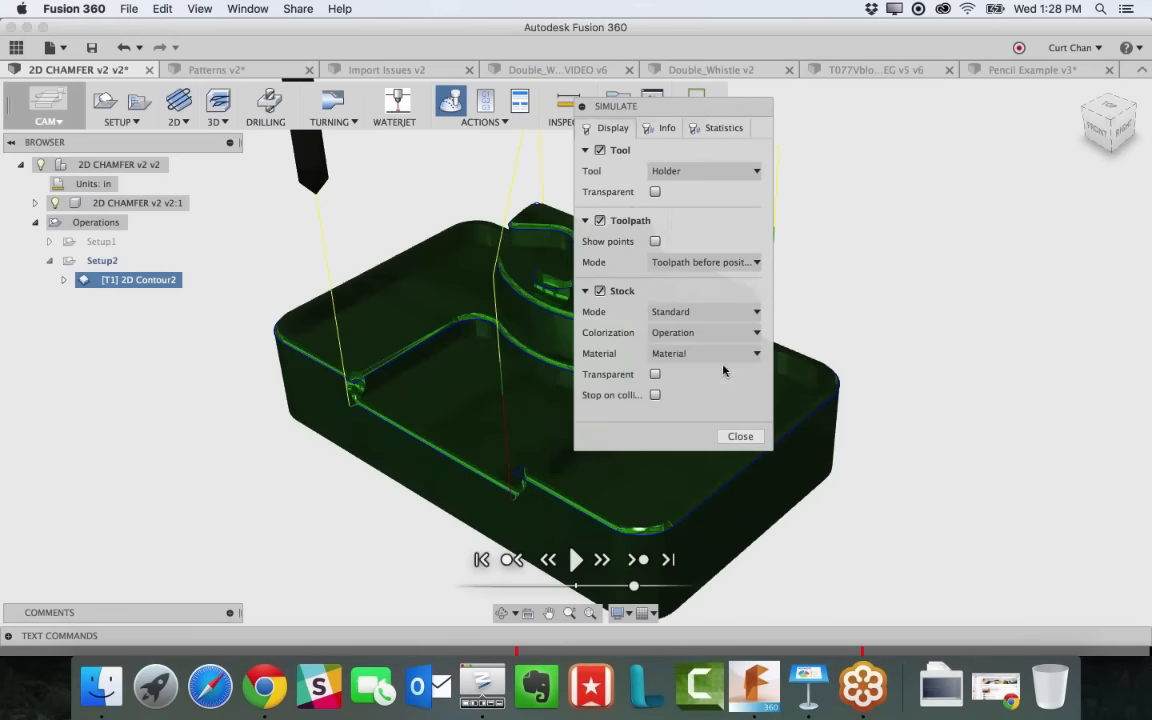
left_click(720, 354)
left_click(700, 508)
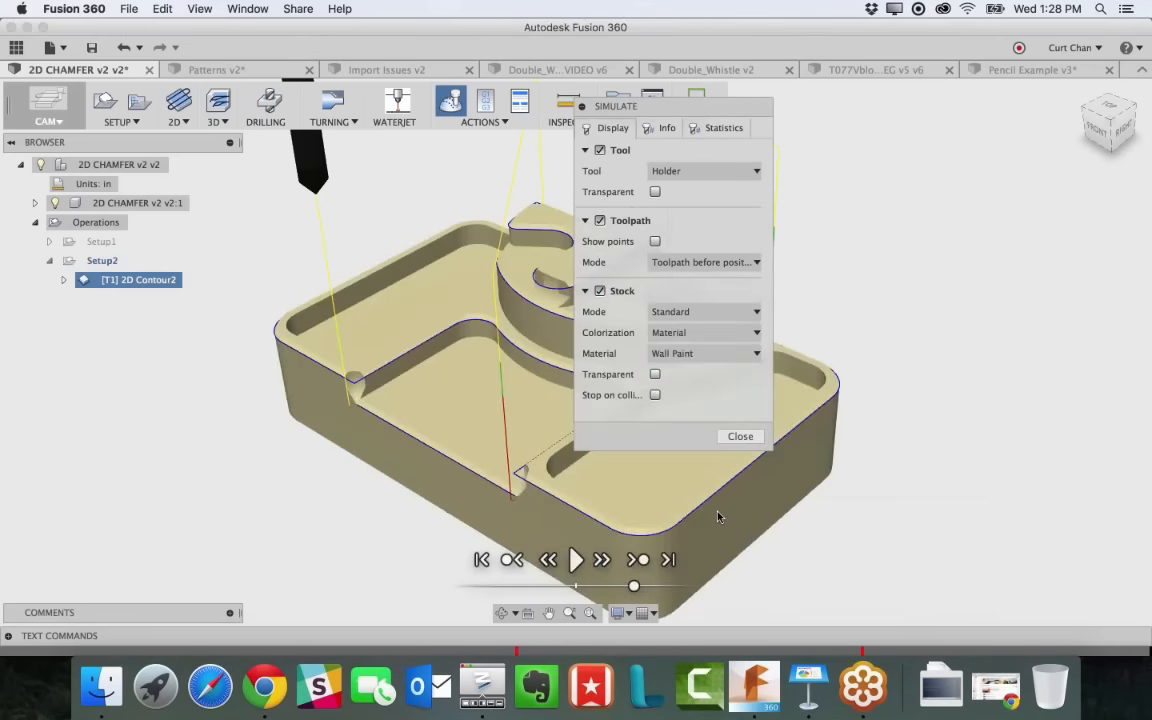
Play the 2D Contour2 simulation with its settings dialog moved clear of the part
scroll(681, 489, "up", 4)
scroll(670, 506, "down", 3)
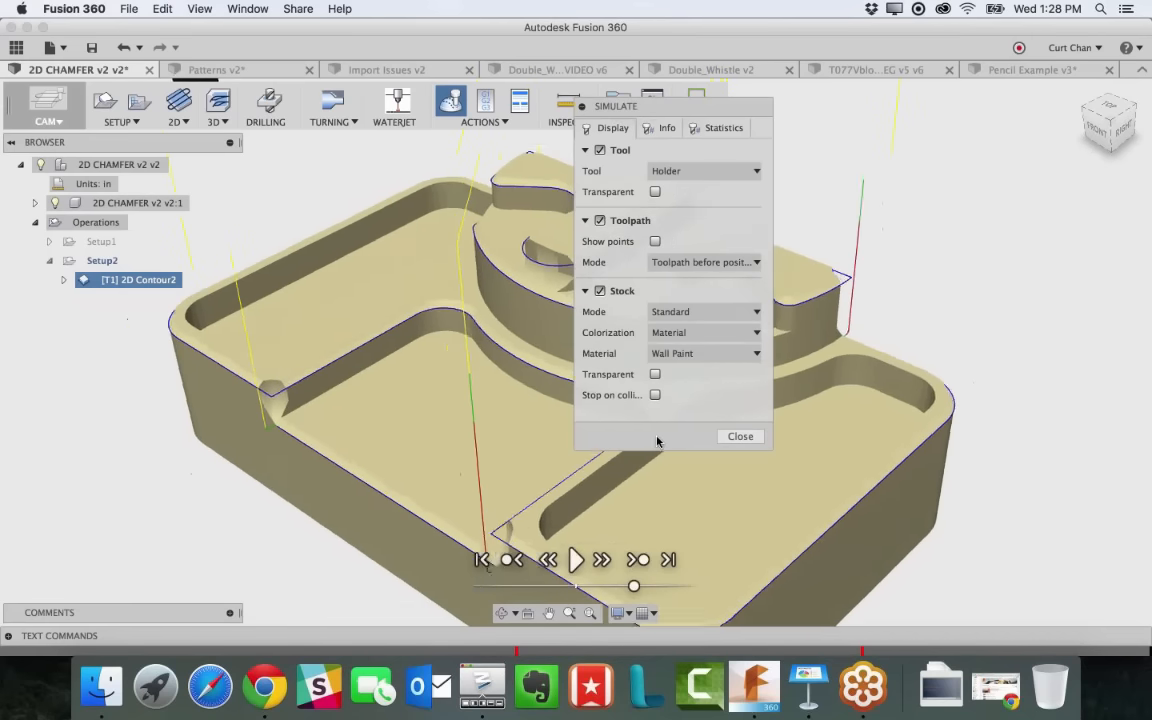
left_click(576, 560)
left_click_drag(690, 104, 1118, 272)
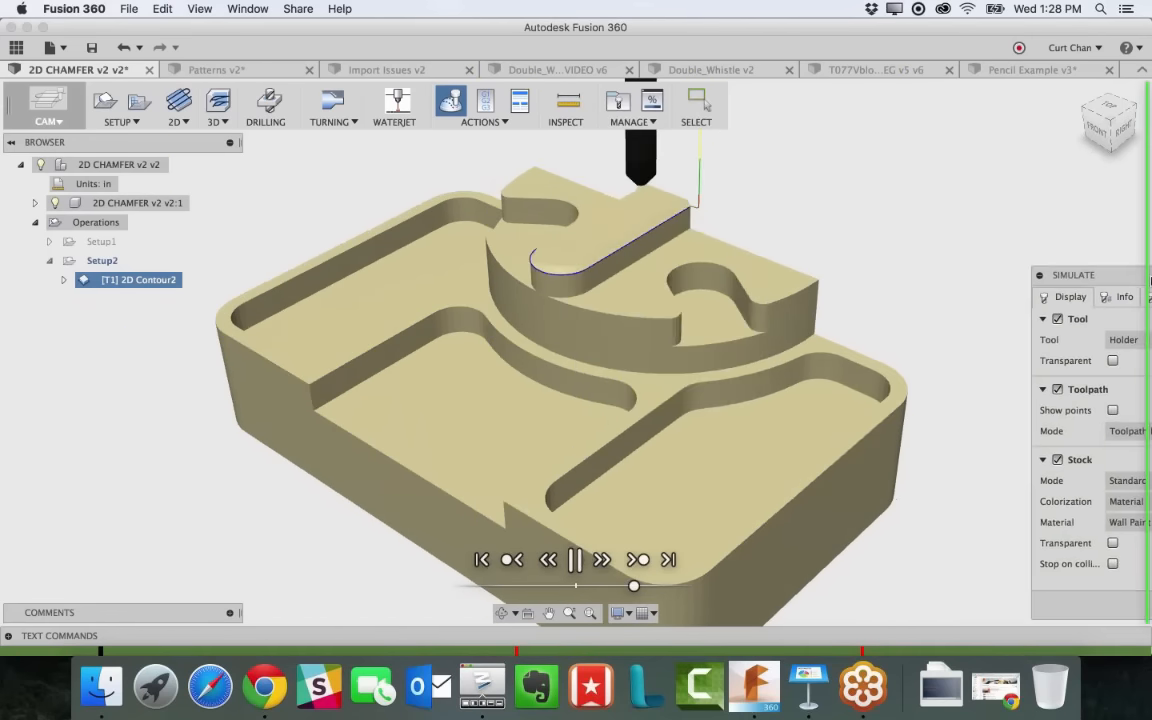
scroll(669, 311, "down", 1)
scroll(669, 310, "up", 1)
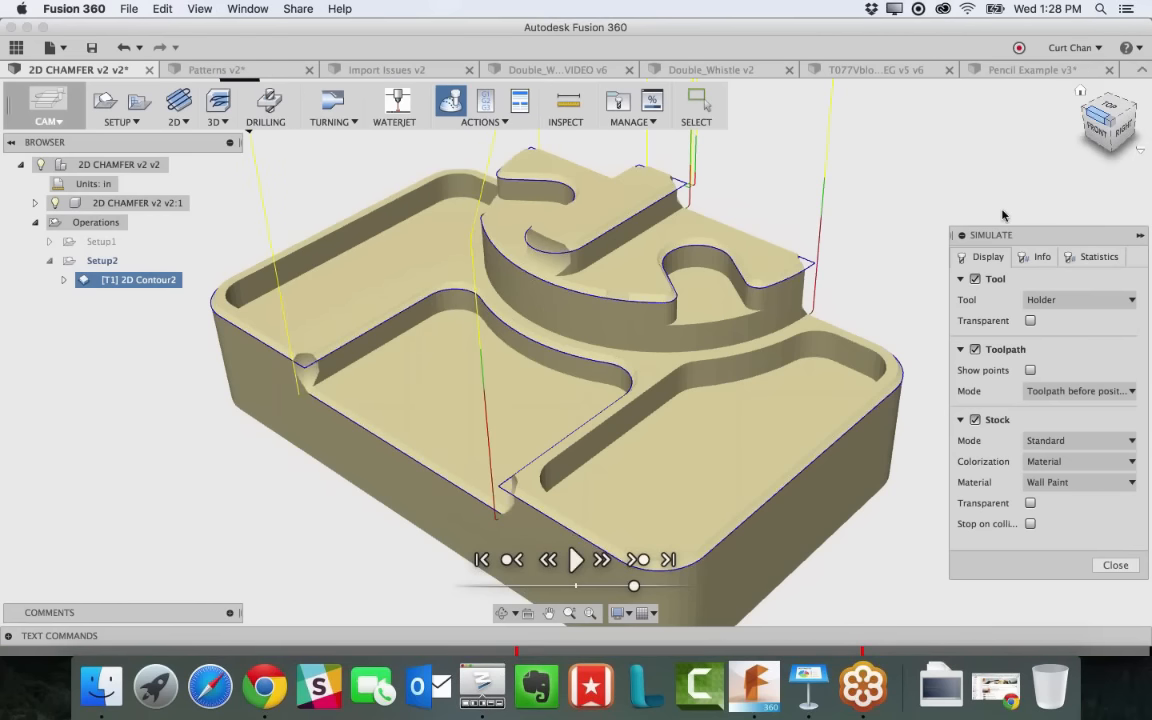
Set the simulation back to the first red collision mark on the timeline and play on from there at a higher speed
mouse_move(478, 651)
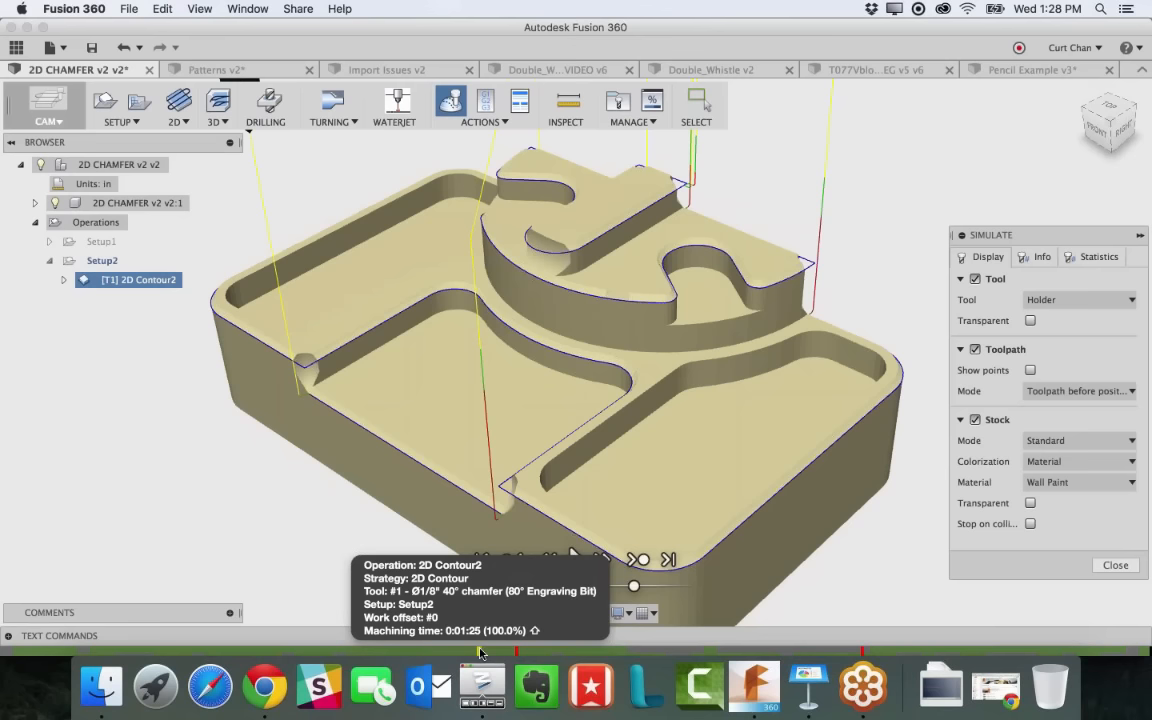
left_click_drag(460, 652, 516, 657)
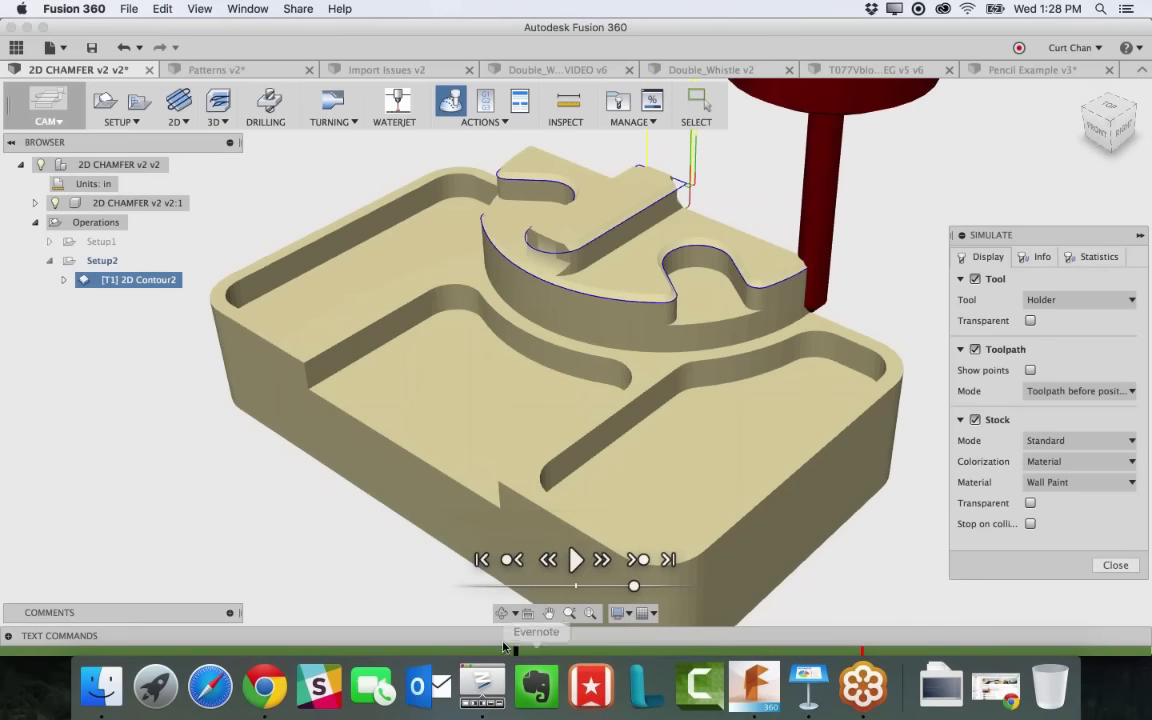
left_click(575, 559)
left_click_drag(634, 587, 689, 592)
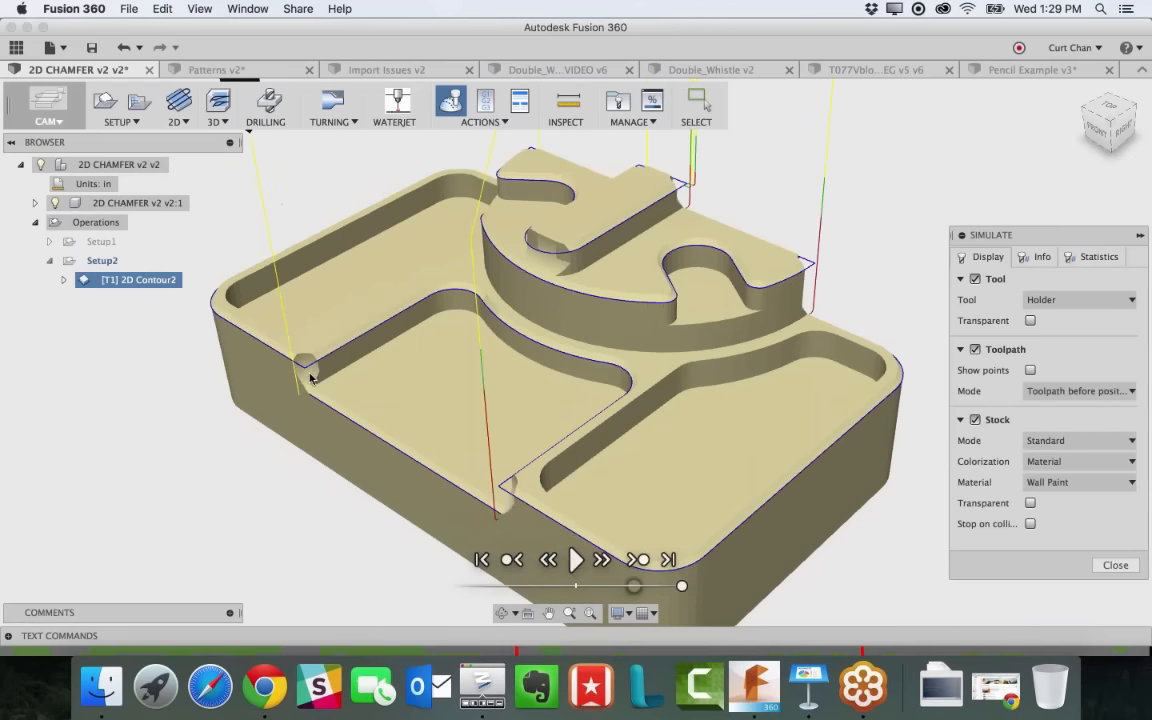
Examine the simulated cut at the middle pocket's open corners, and close the simulation and show the model again
scroll(310, 375, "up", 10)
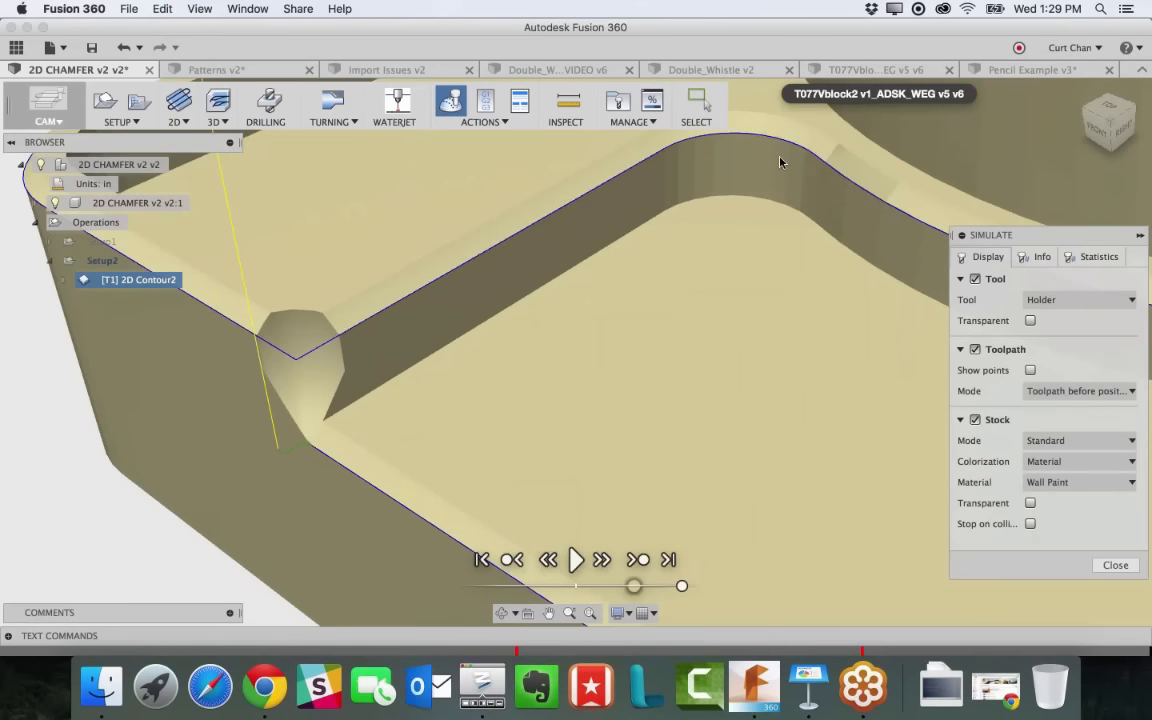
scroll(716, 153, "down", 5)
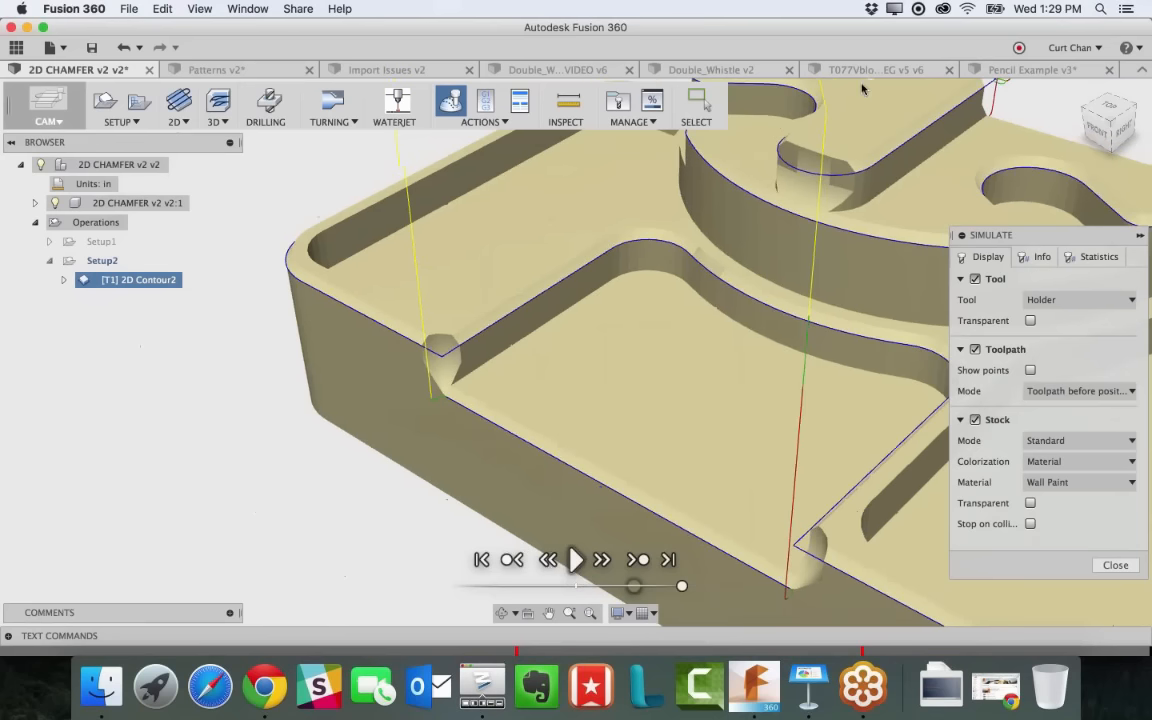
scroll(571, 403, "down", 4)
left_click(1115, 565)
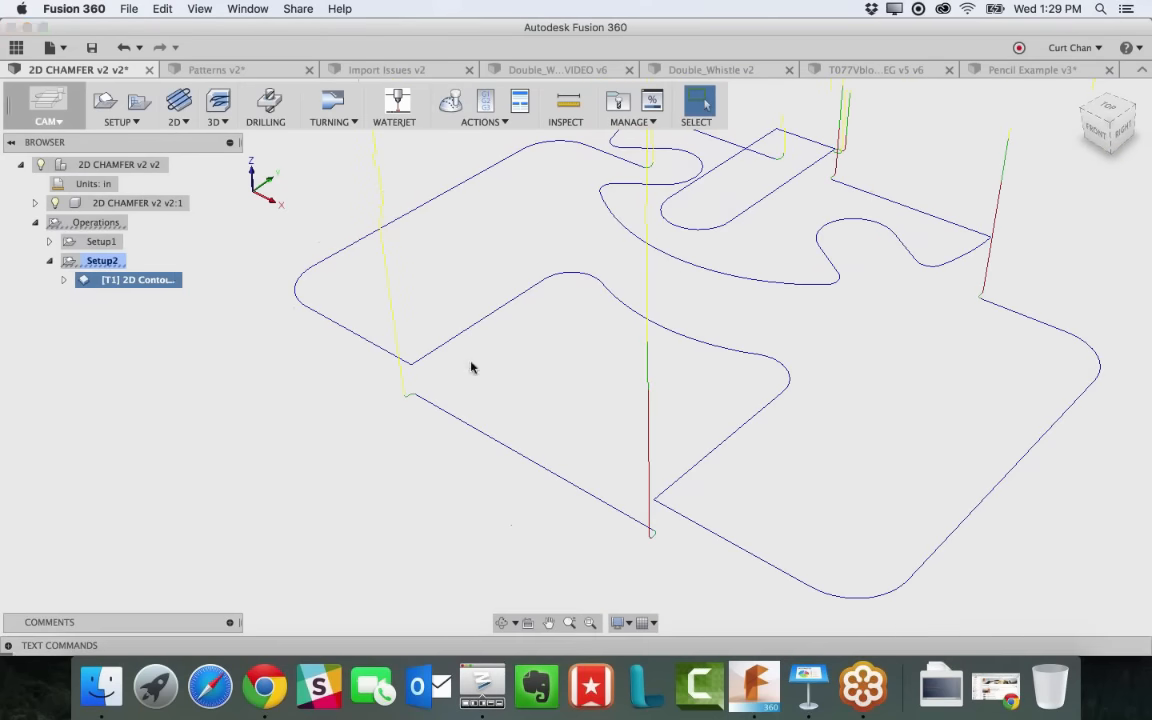
left_click(55, 203)
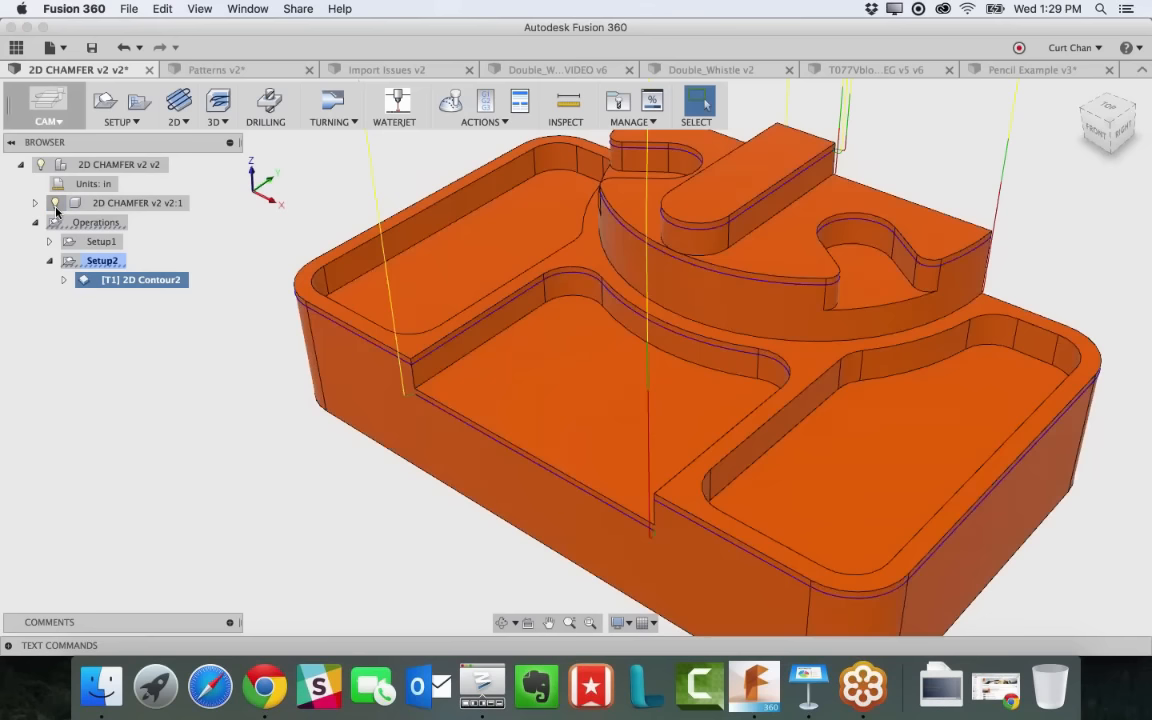
Create a derived 2D Chamfer operation from 2D Contour2, keeping its tool and feed settings, and generate its toolpath
left_click(63, 279)
double_click(101, 283)
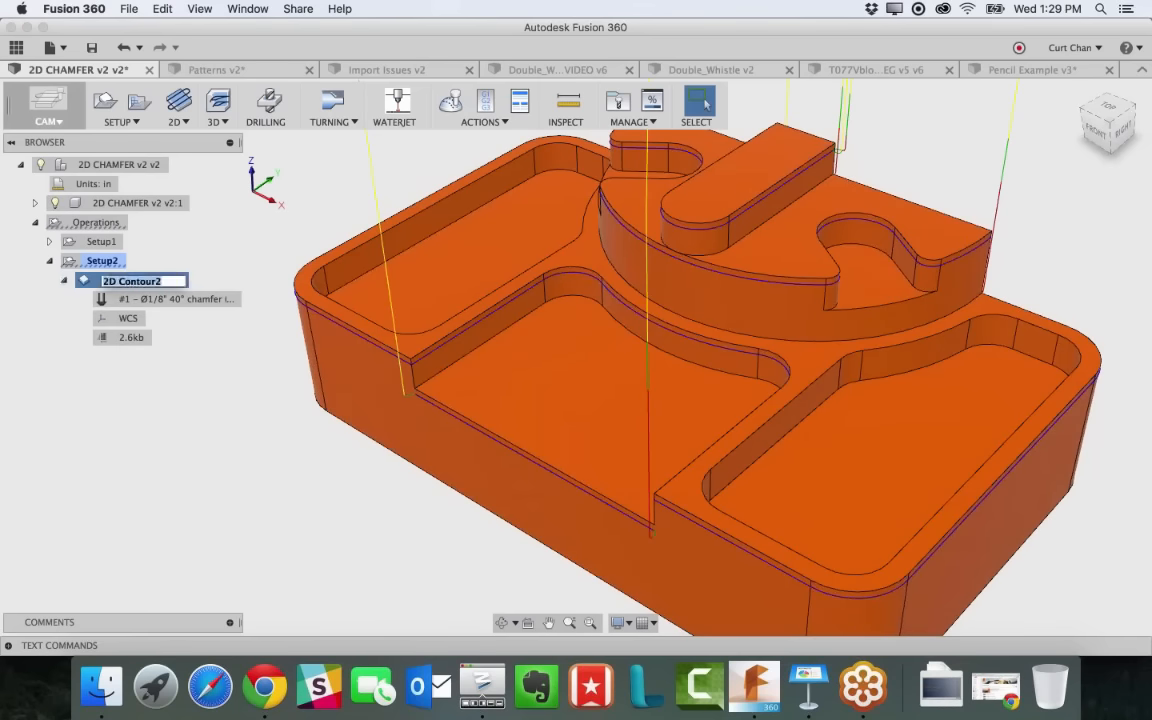
key("Escape")
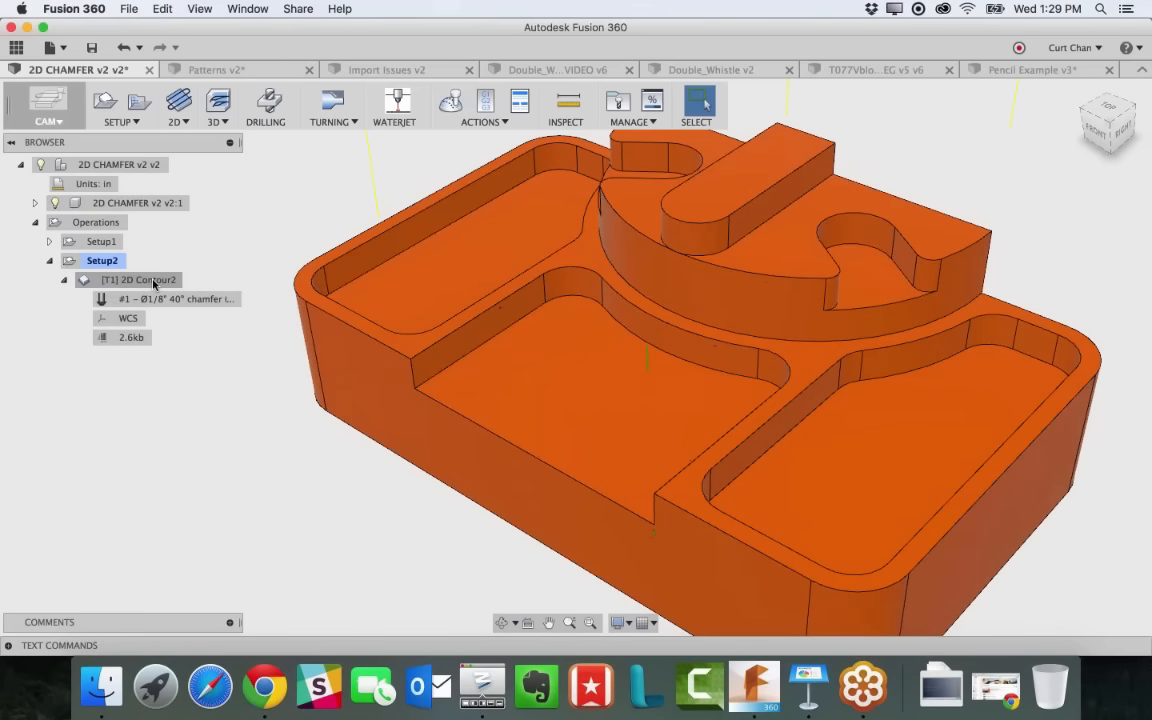
right_click(153, 283)
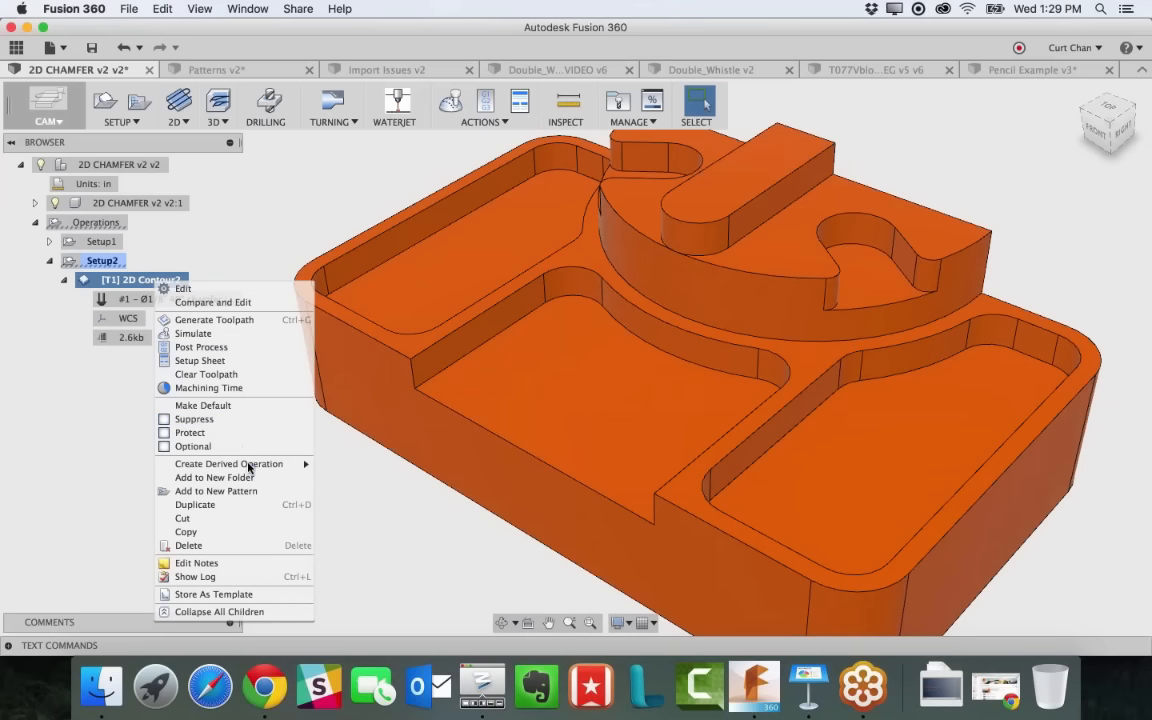
mouse_move(249, 468)
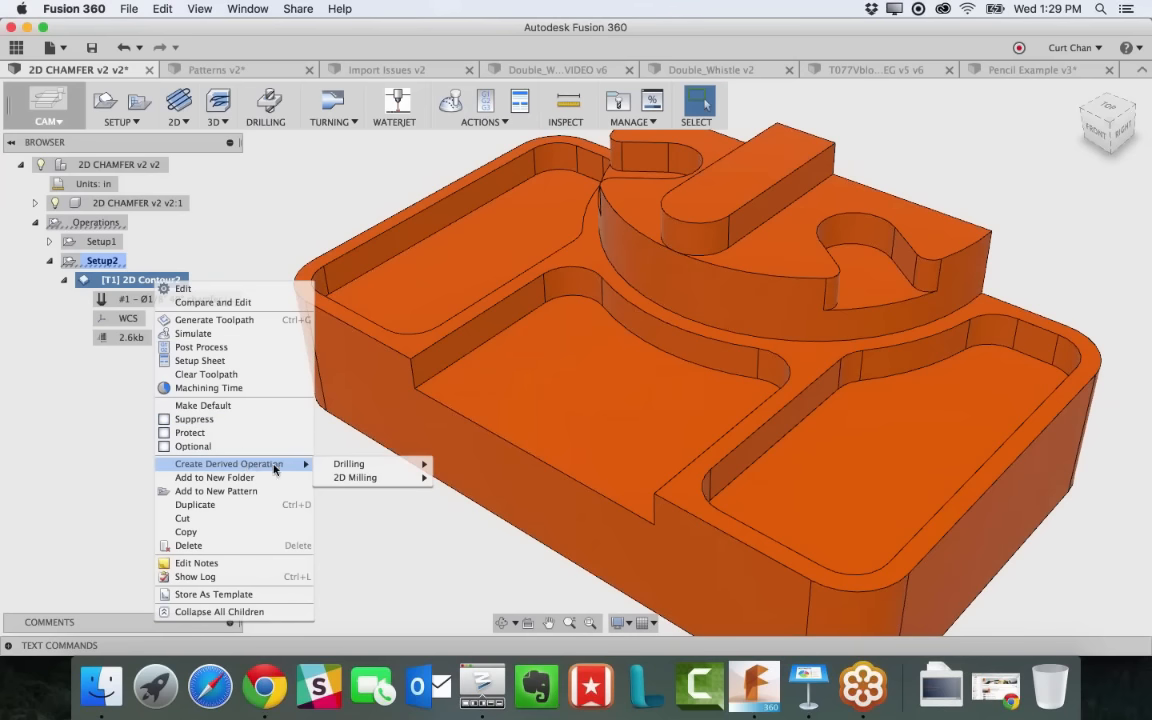
mouse_move(337, 472)
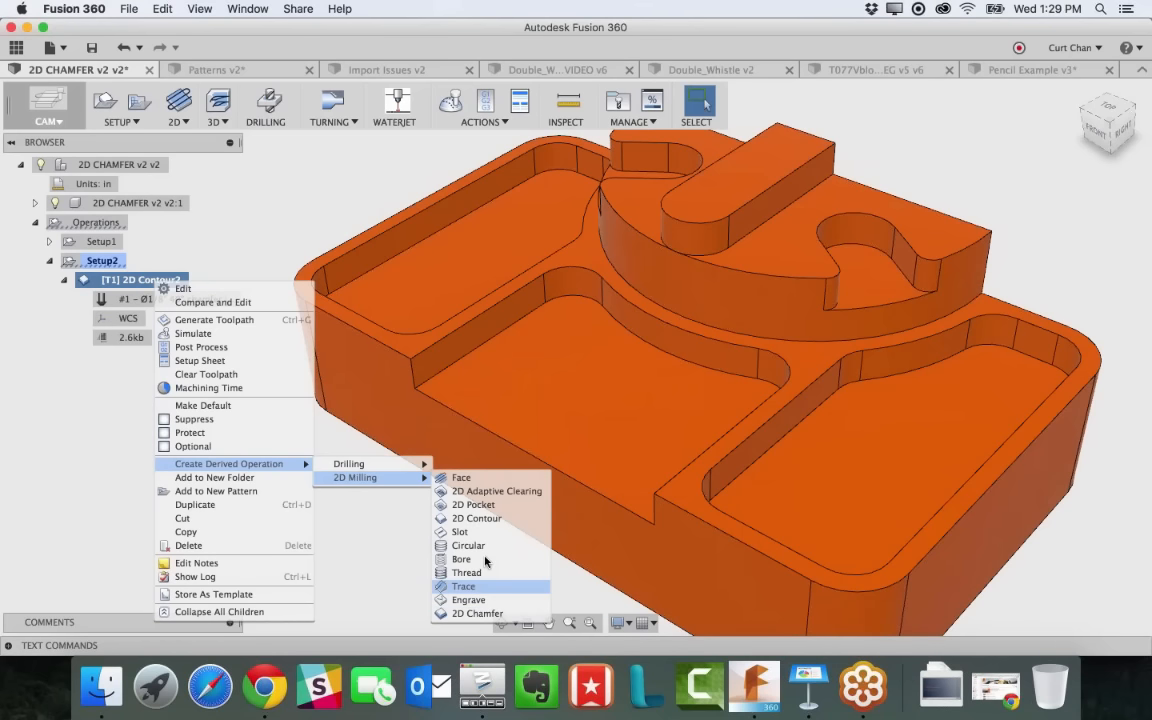
left_click(494, 614)
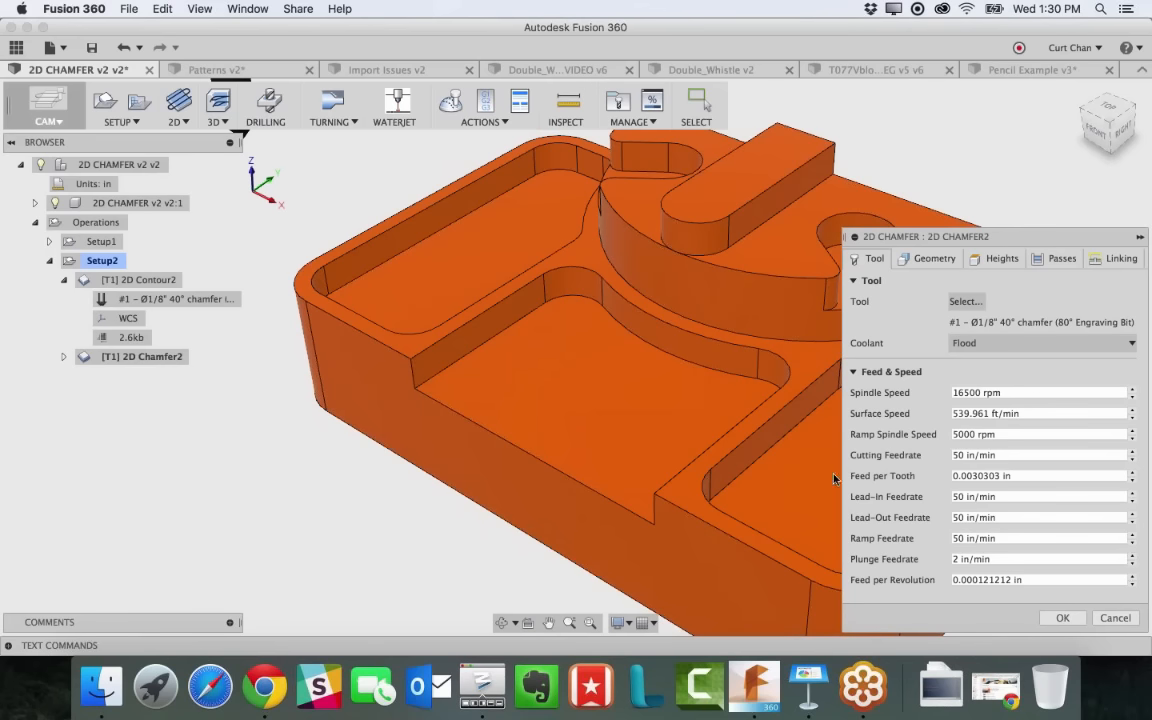
left_click(1064, 618)
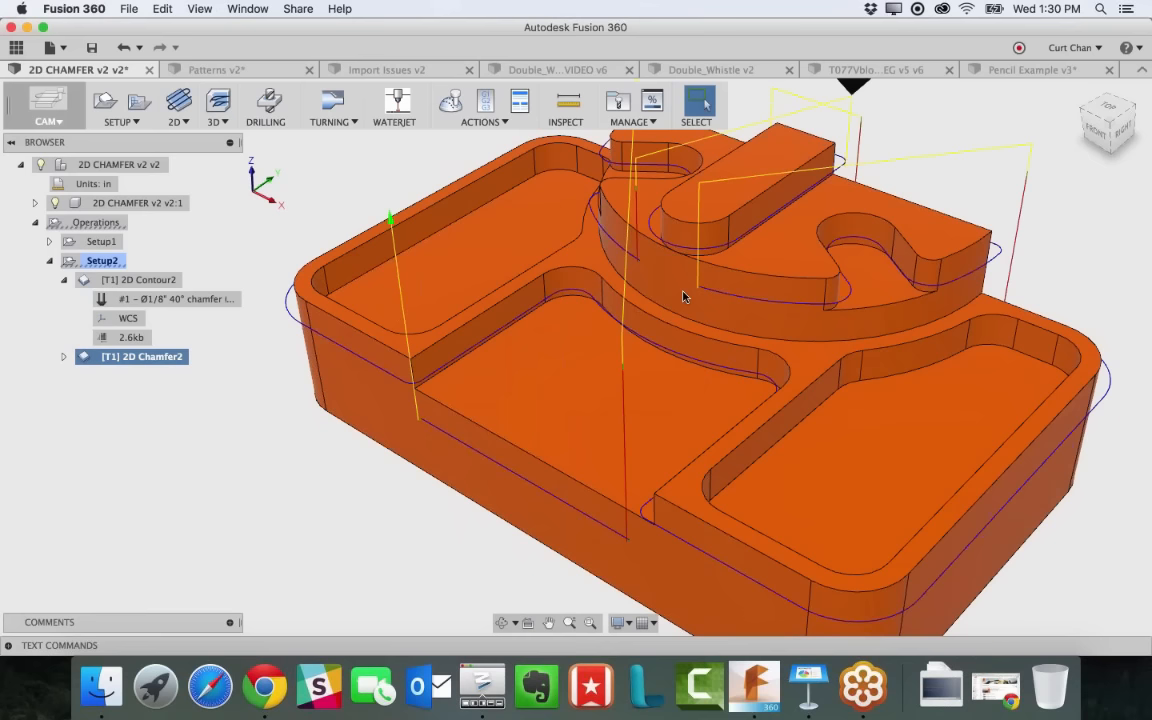
Hide the model and simulate the 2D Chamfer2 operation with the stock shown
scroll(685, 291, "down", 3)
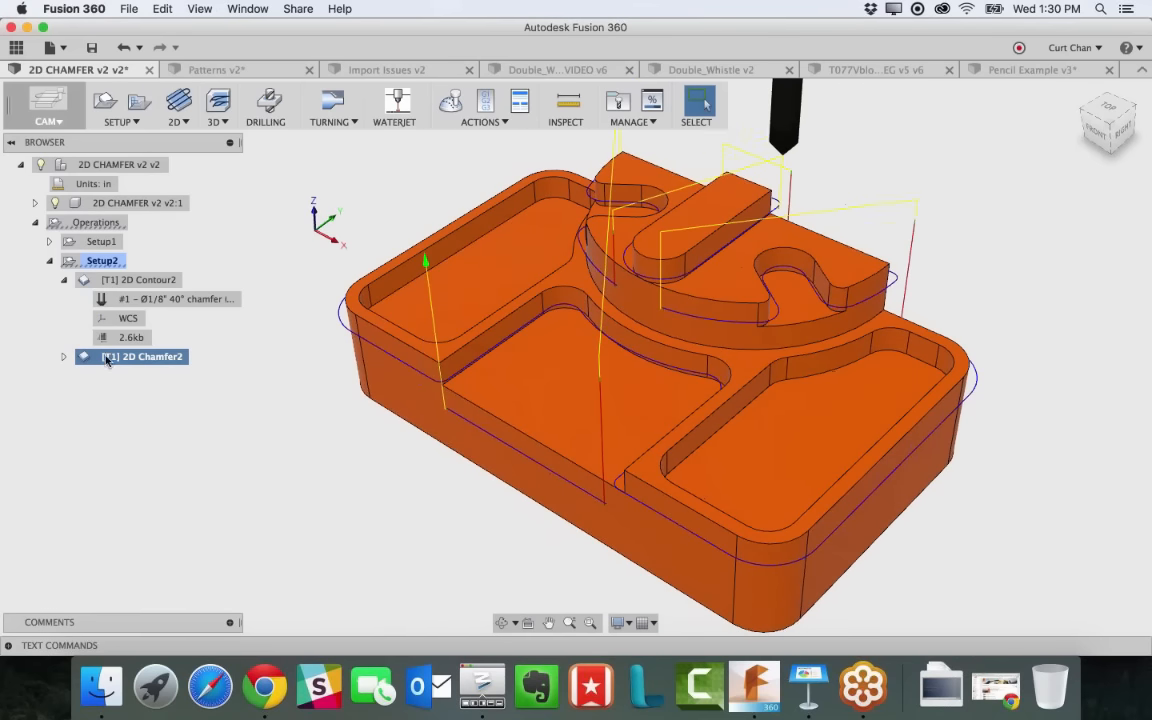
left_click(55, 202)
right_click(135, 365)
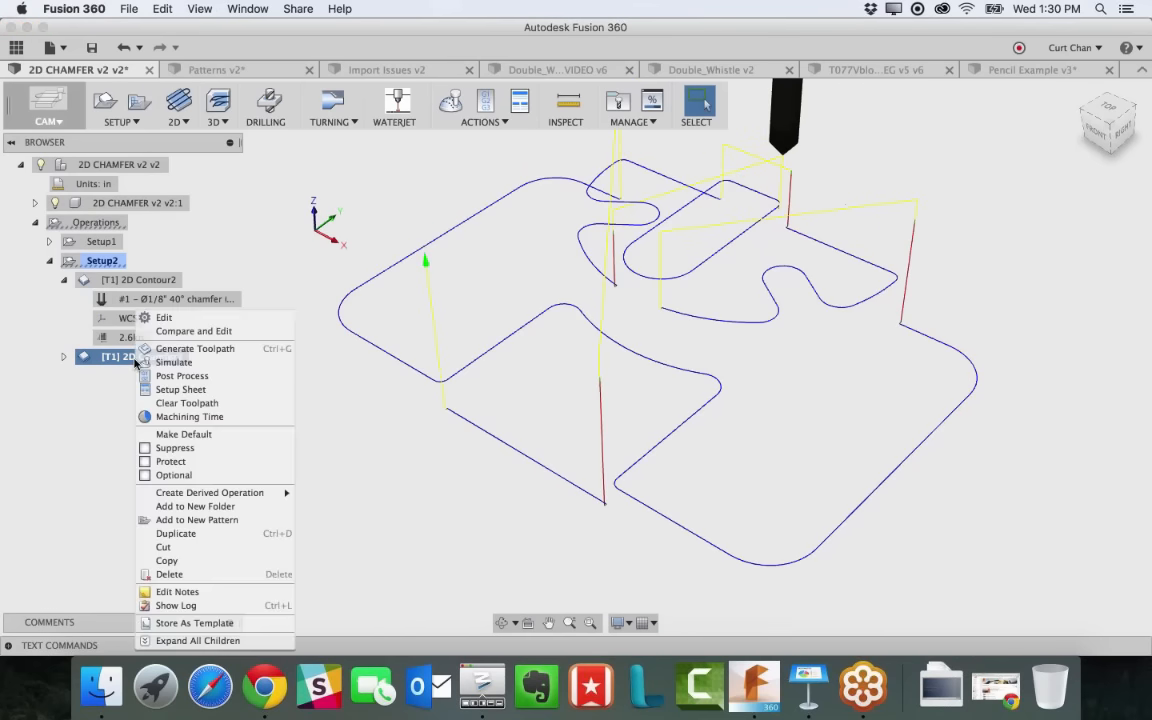
left_click(130, 329)
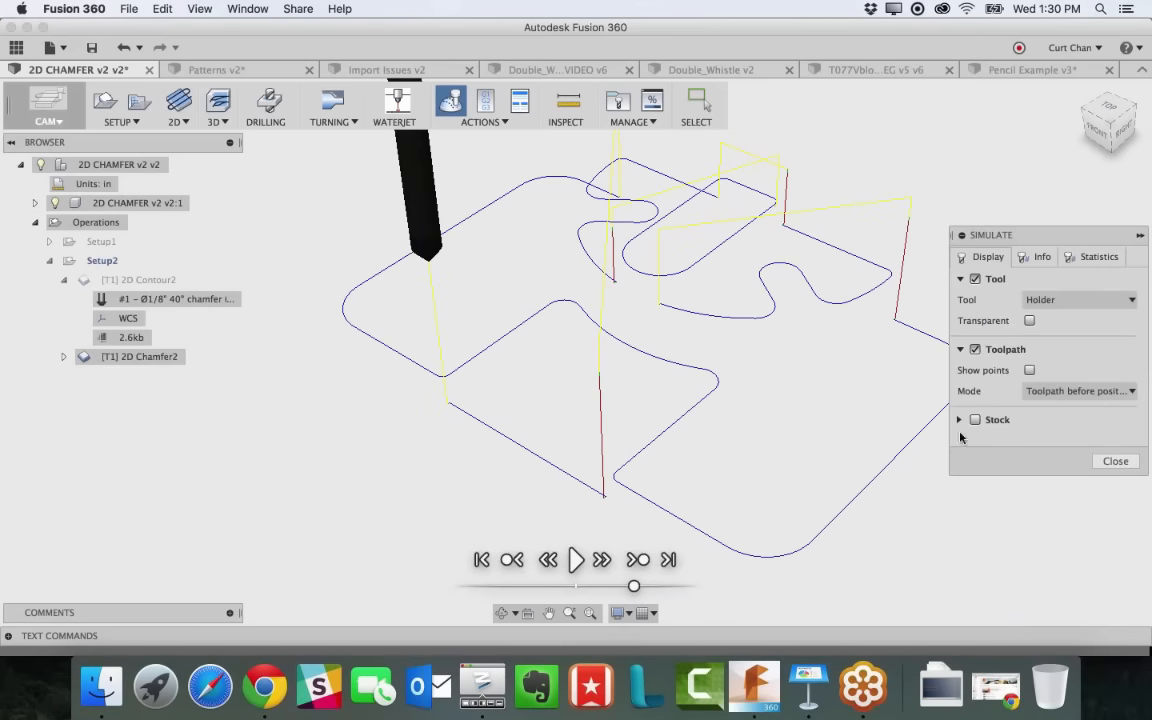
left_click(975, 419)
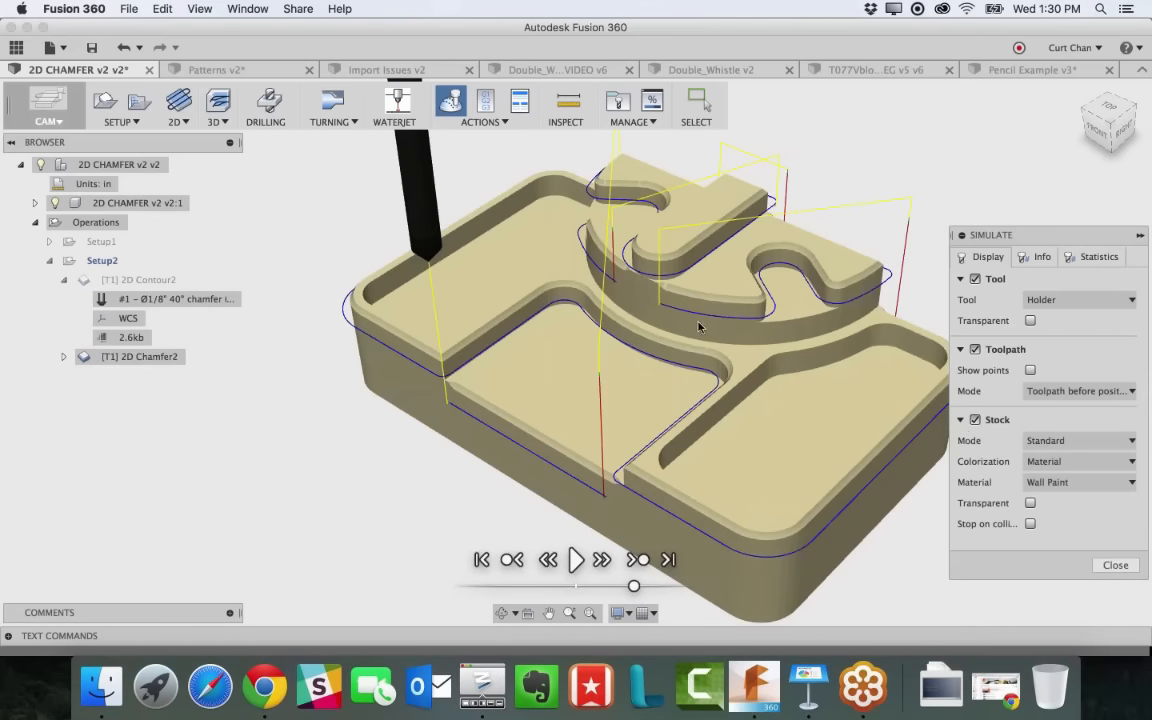
Examine the simulated chamfers along the middle pocket's edges and close the simulation
scroll(440, 388, "up", 5)
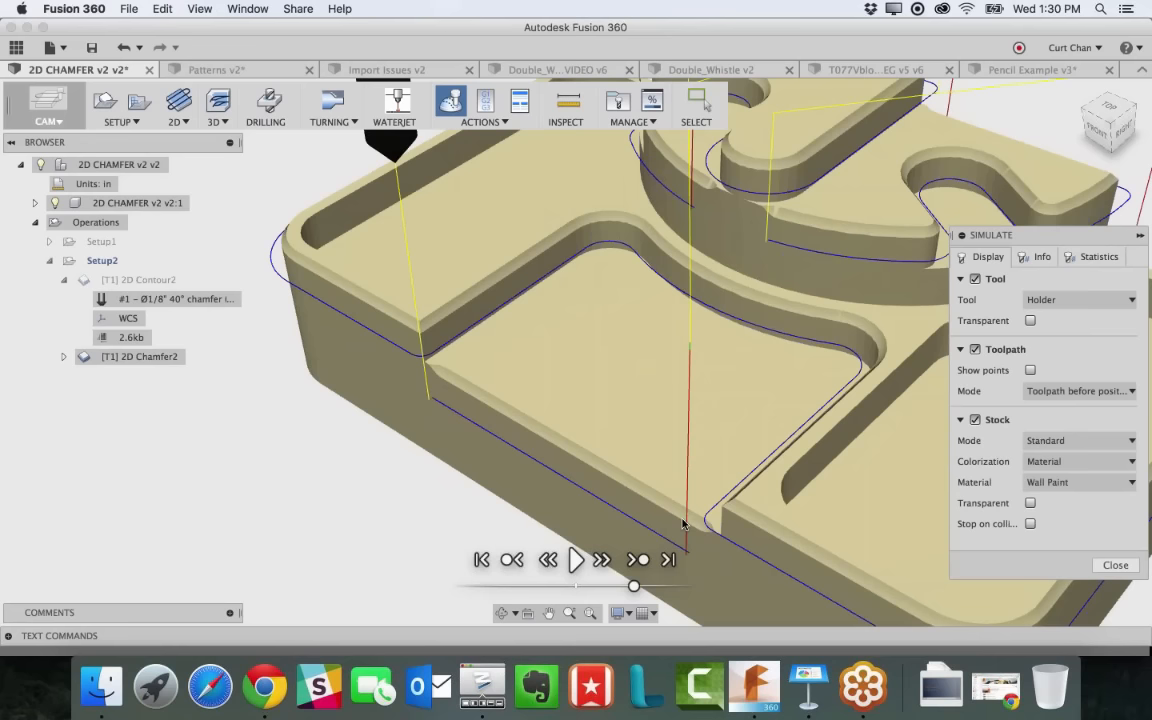
scroll(683, 523, "down", 4)
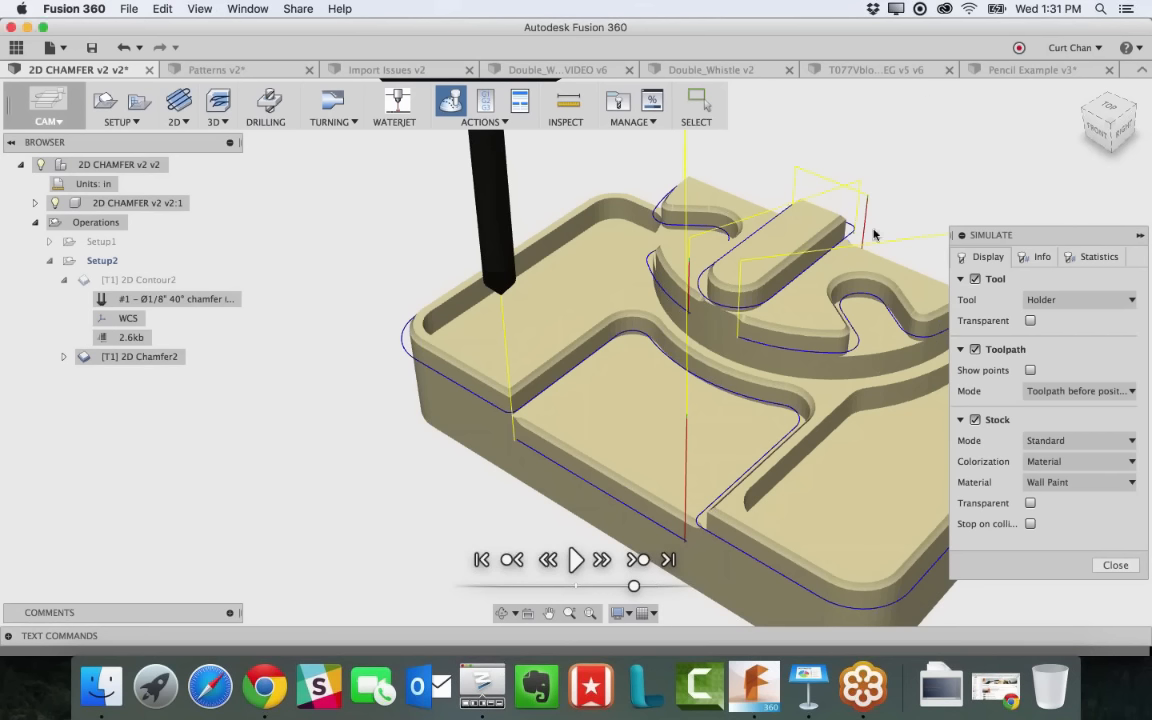
left_click(1116, 566)
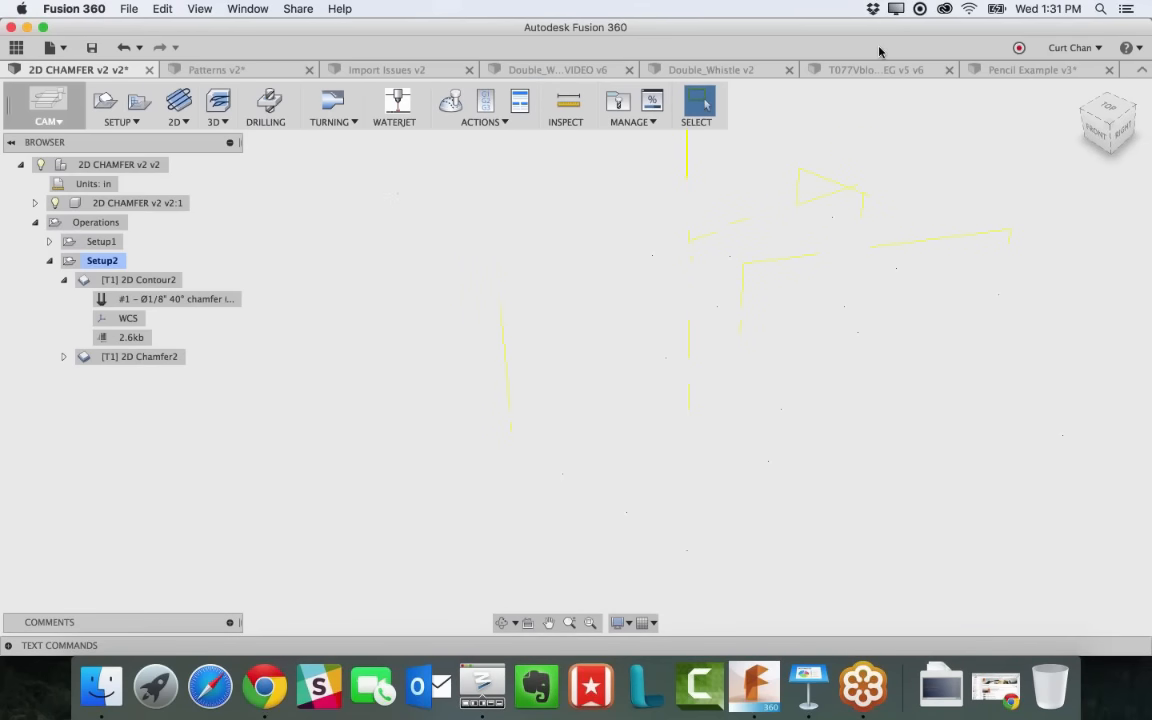
Switch to the Patterns v2 document, examine the Adaptive1 toolpath on the fixture tower, and view the available 3D milling strategies
left_click(220, 69)
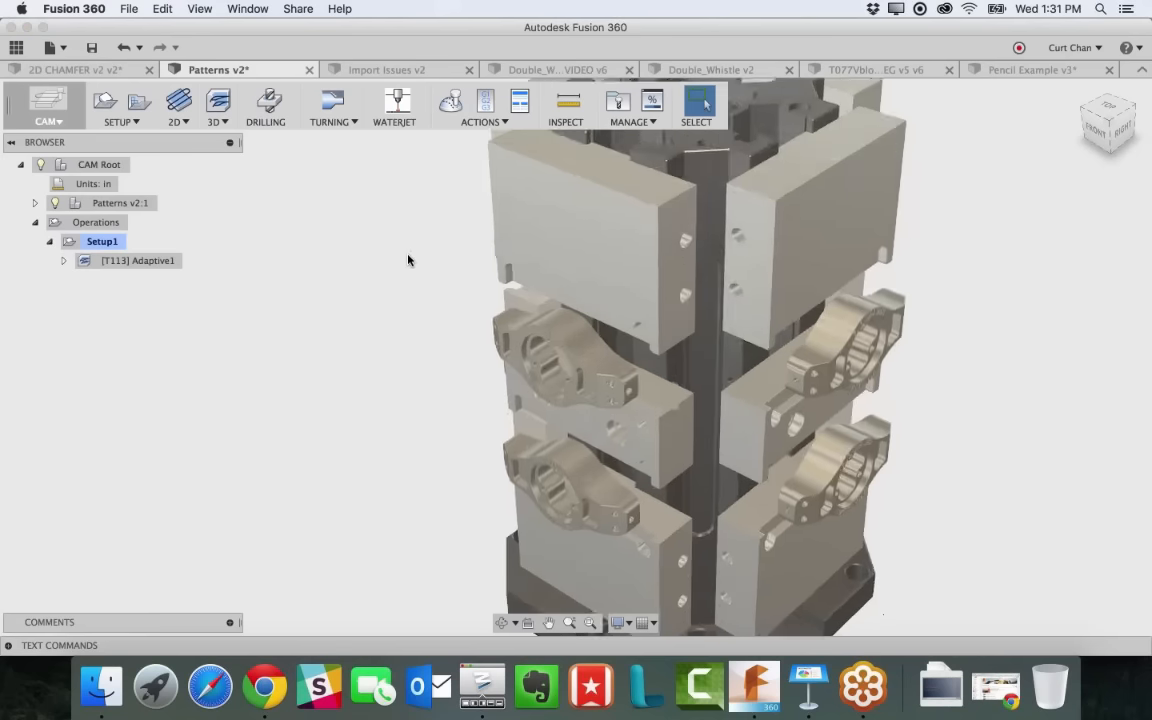
scroll(407, 260, "down", 5)
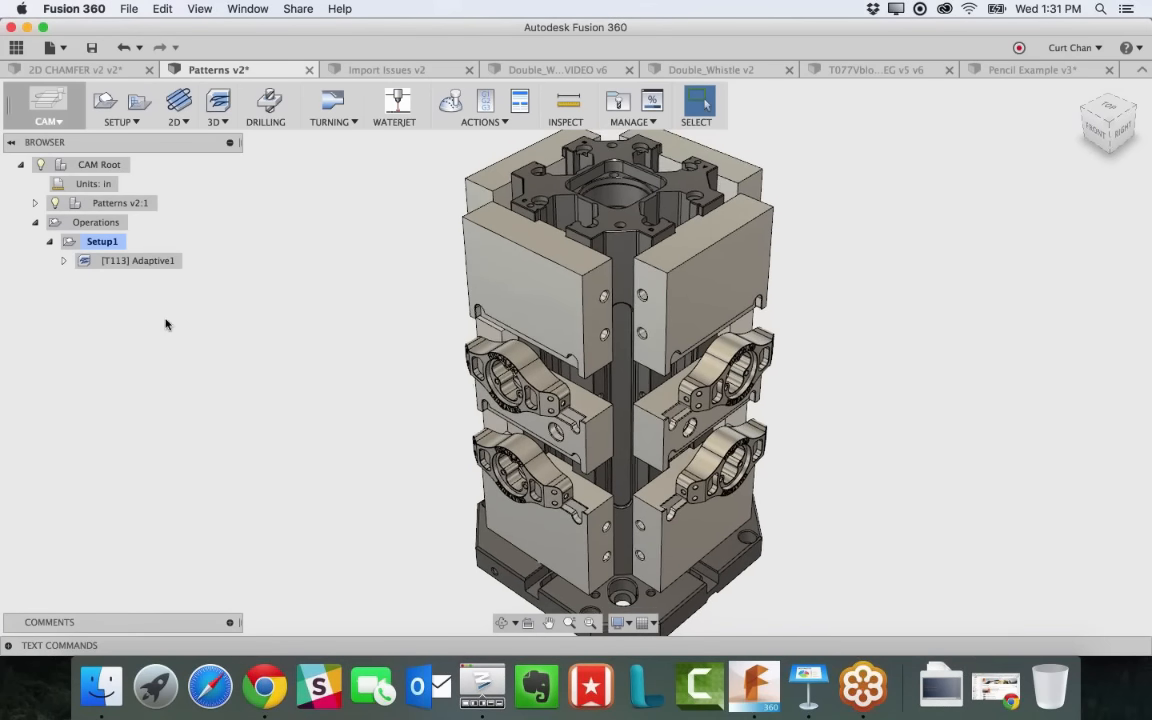
left_click(117, 266)
scroll(530, 396, "up", 5)
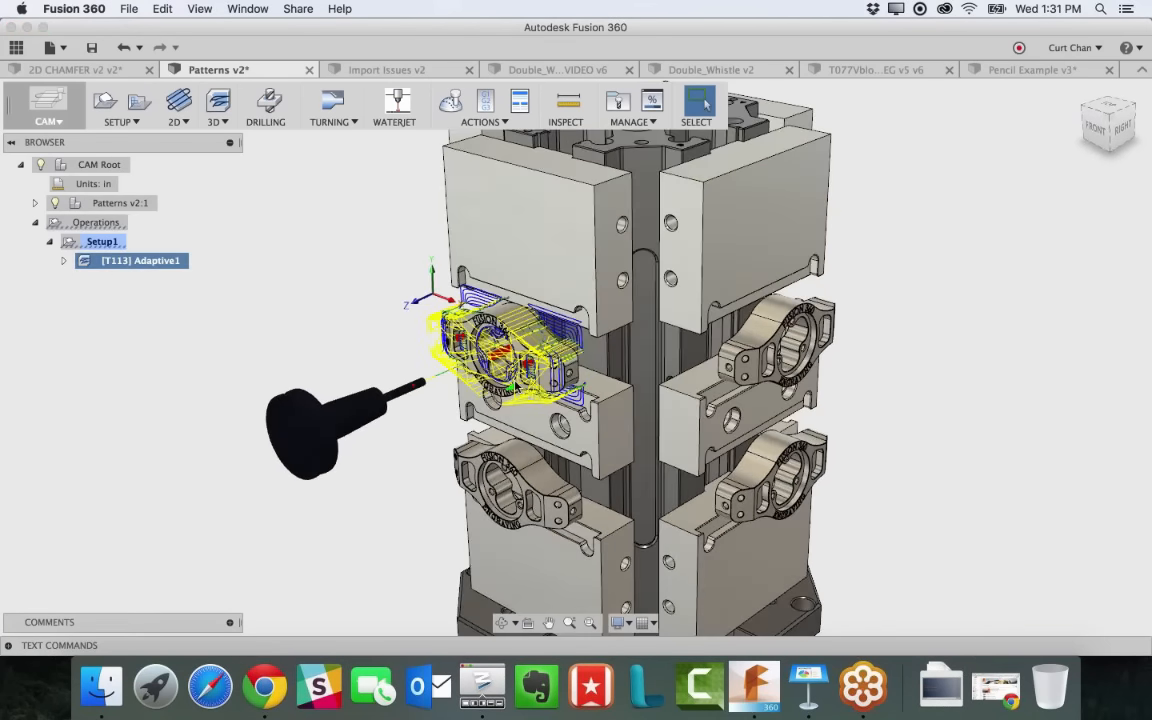
left_click(261, 258)
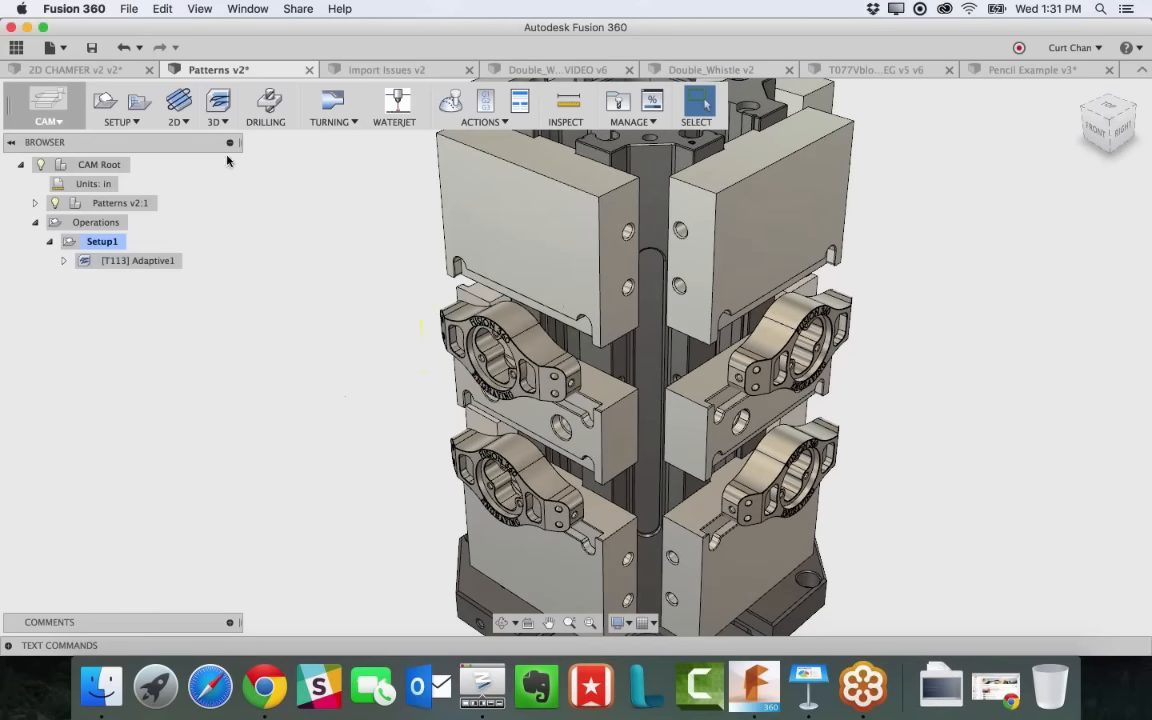
left_click(225, 123)
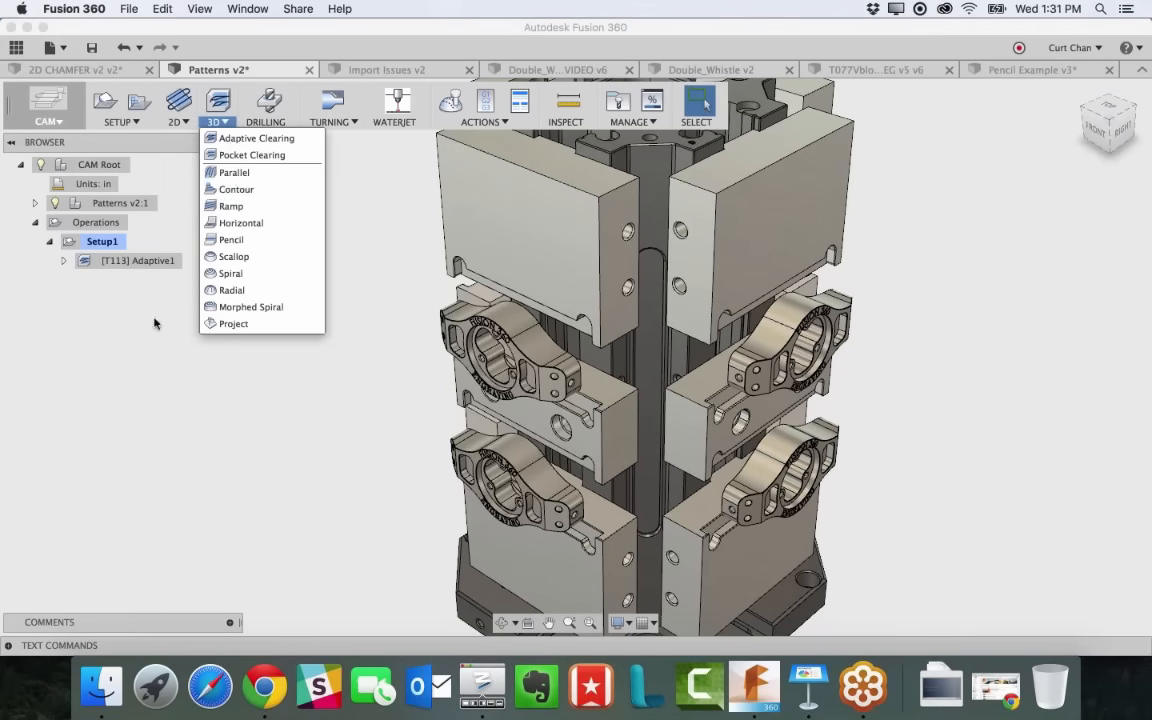
Create a derived 3D Horizontal operation from Adaptive1, keeping its tool and feed settings, and inspect its generated toolpath on the part
right_click(146, 262)
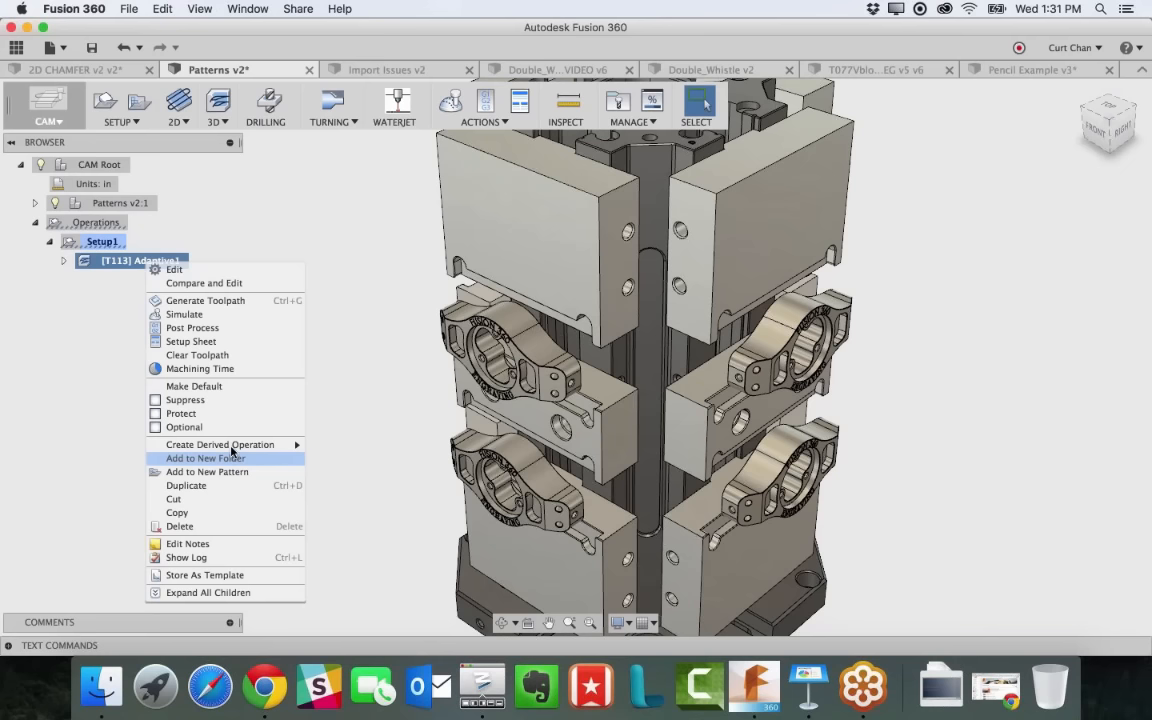
mouse_move(231, 448)
mouse_move(360, 445)
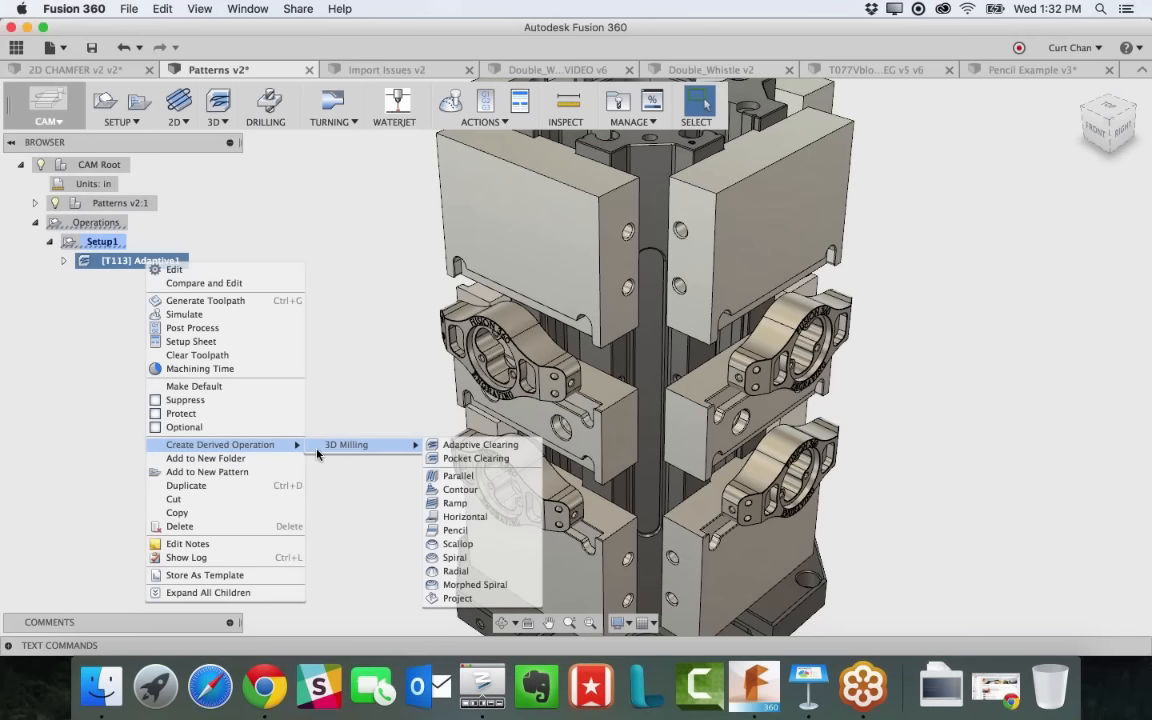
left_click(466, 517)
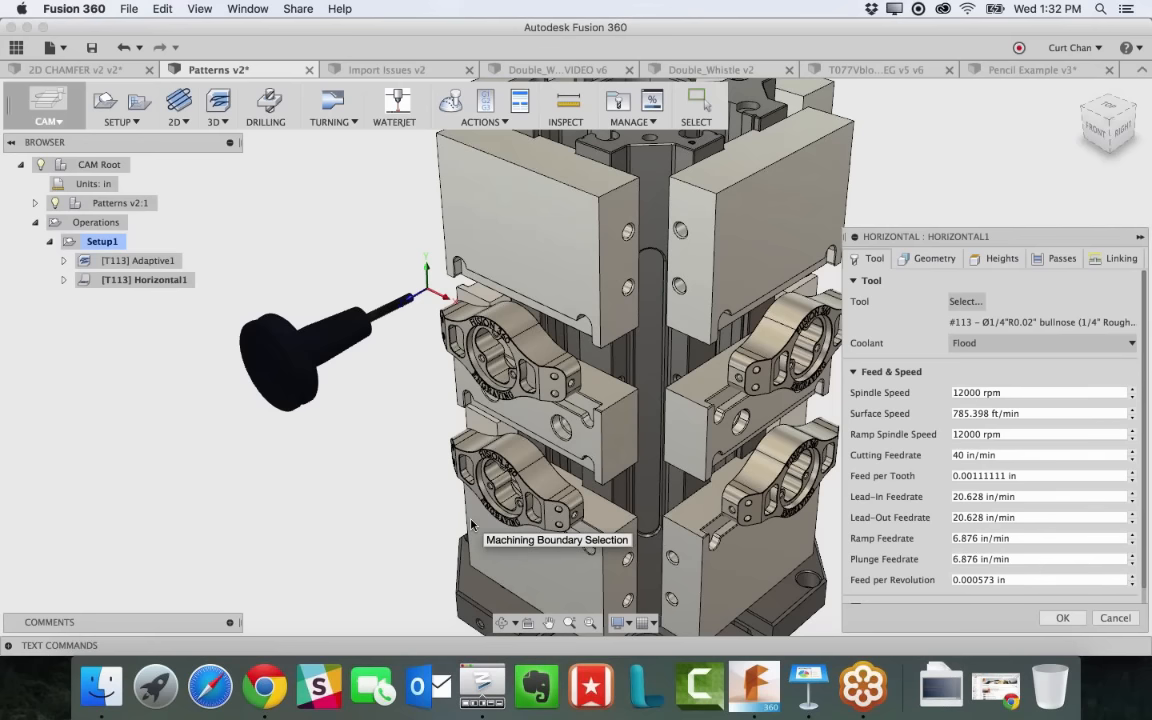
left_click(1062, 617)
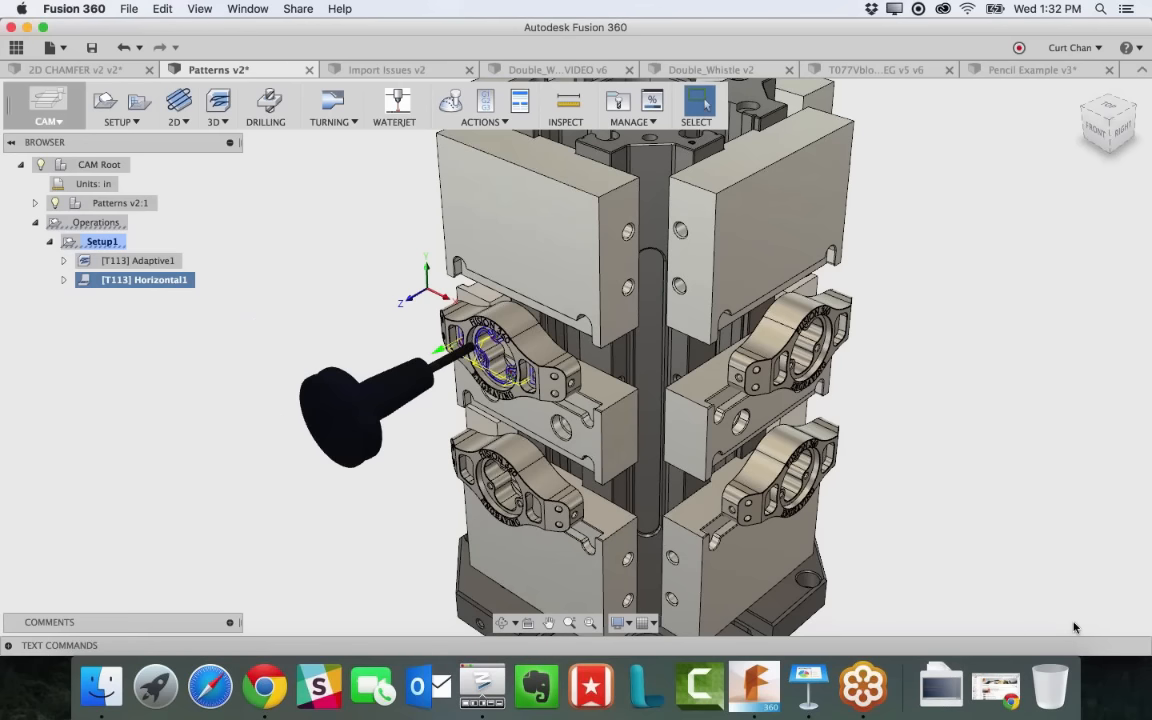
middle_click_drag(475, 395, 543, 369, "shift")
scroll(543, 369, "up", 3)
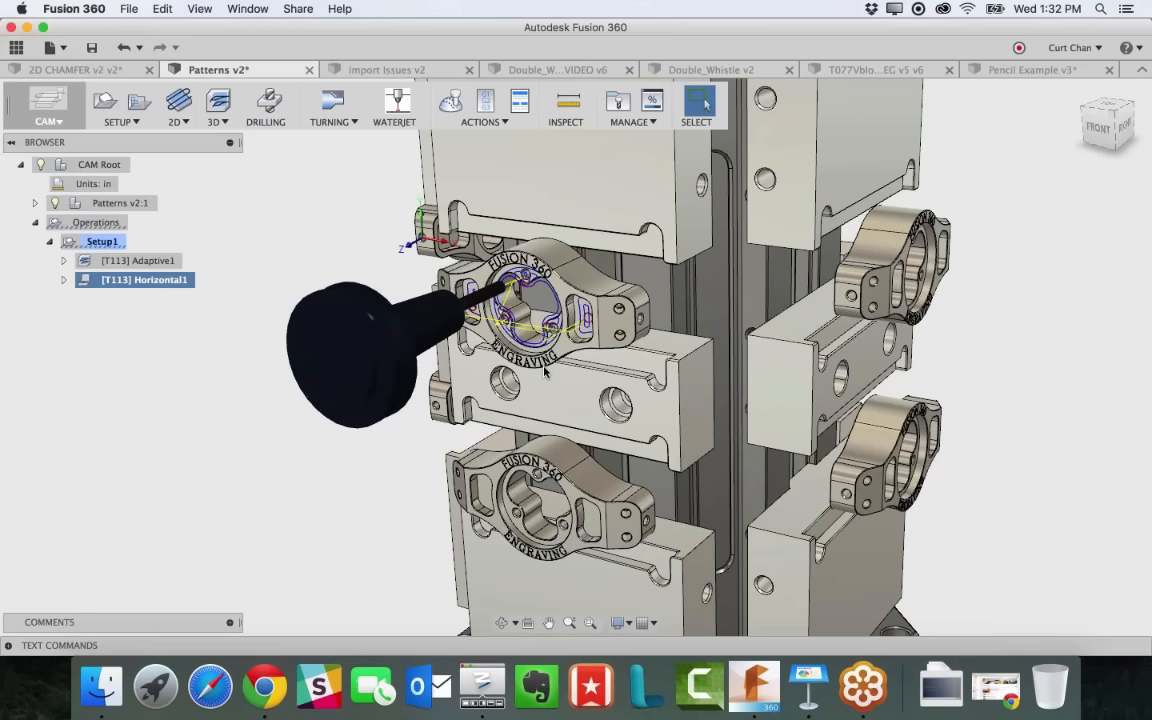
middle_click_drag(233, 400, 233, 400, "shift")
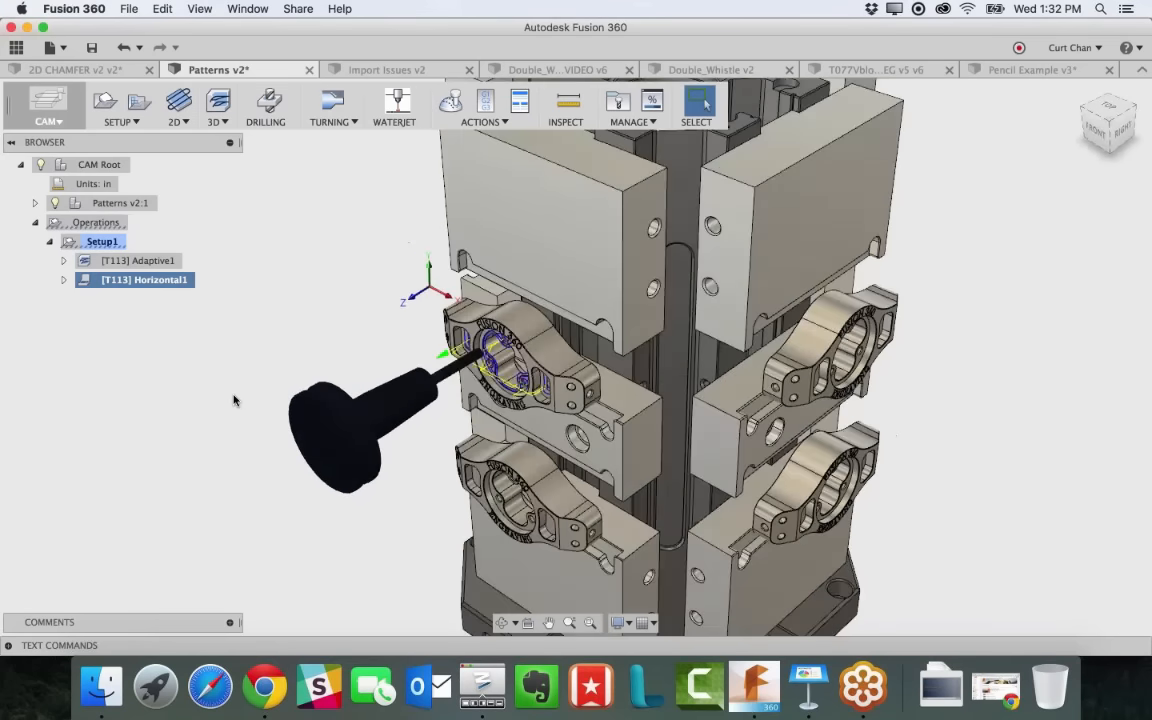
Pattern the Adaptive1 and Horizontal1 toolpaths with an automatic component pattern, using the part they machine as the source, ordered by tool
left_click(138, 263)
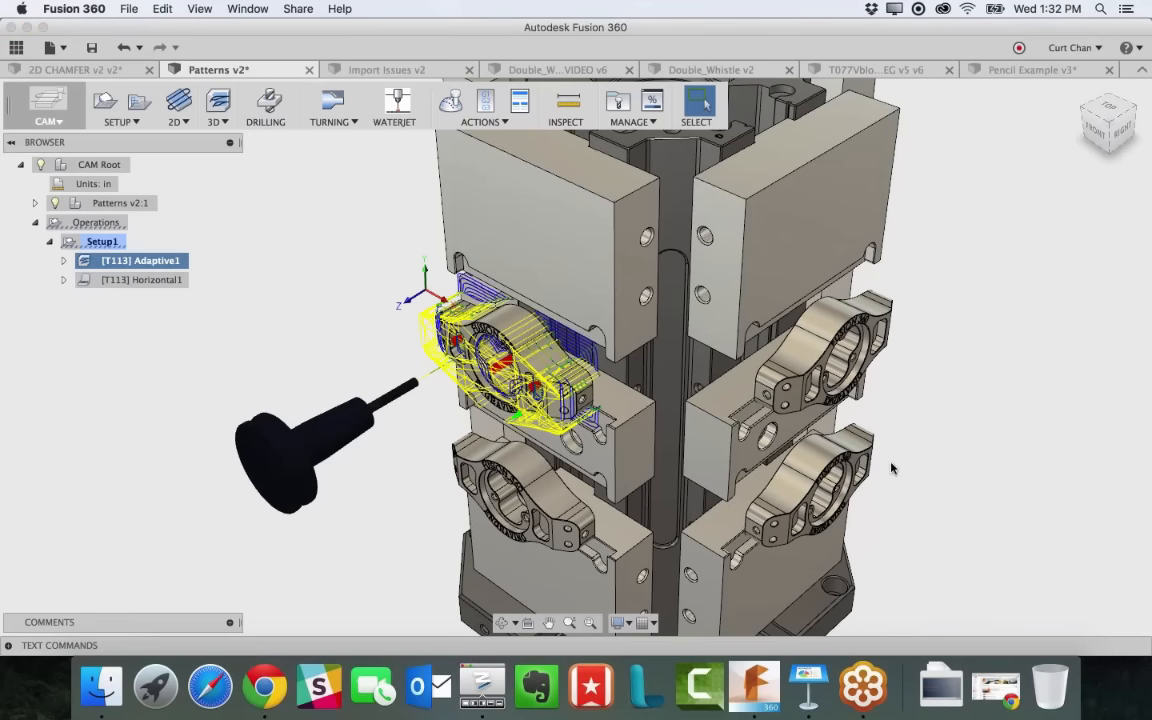
scroll(810, 475, "down", 4)
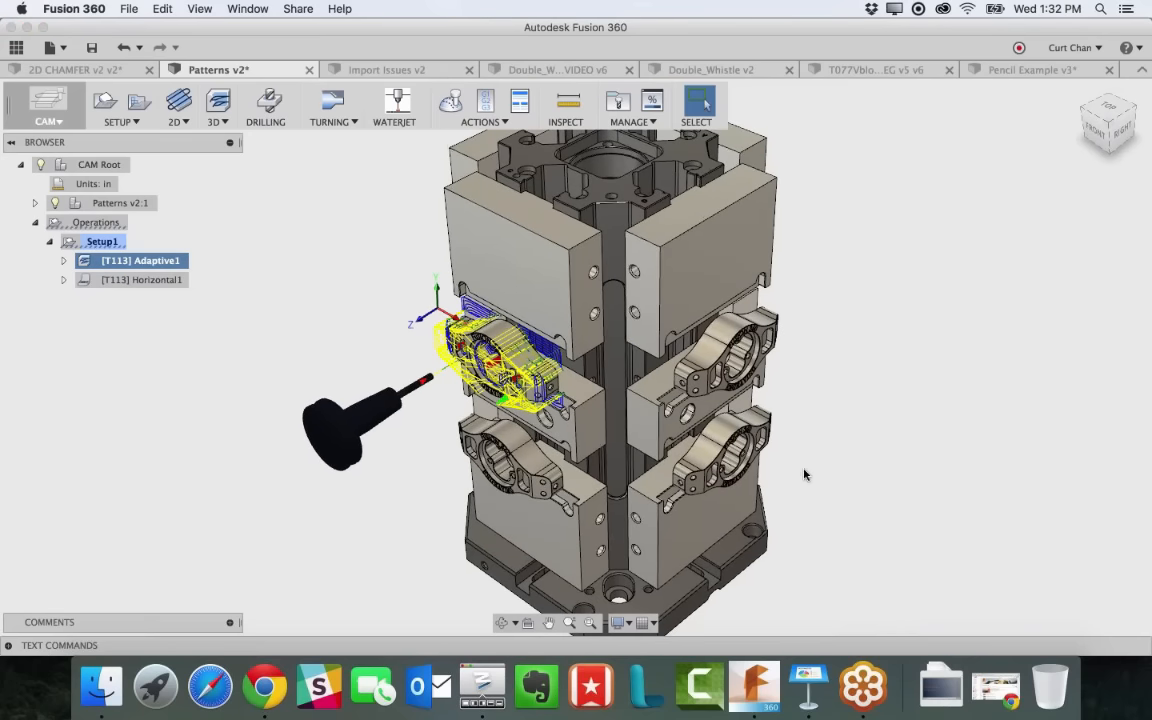
left_click(226, 304)
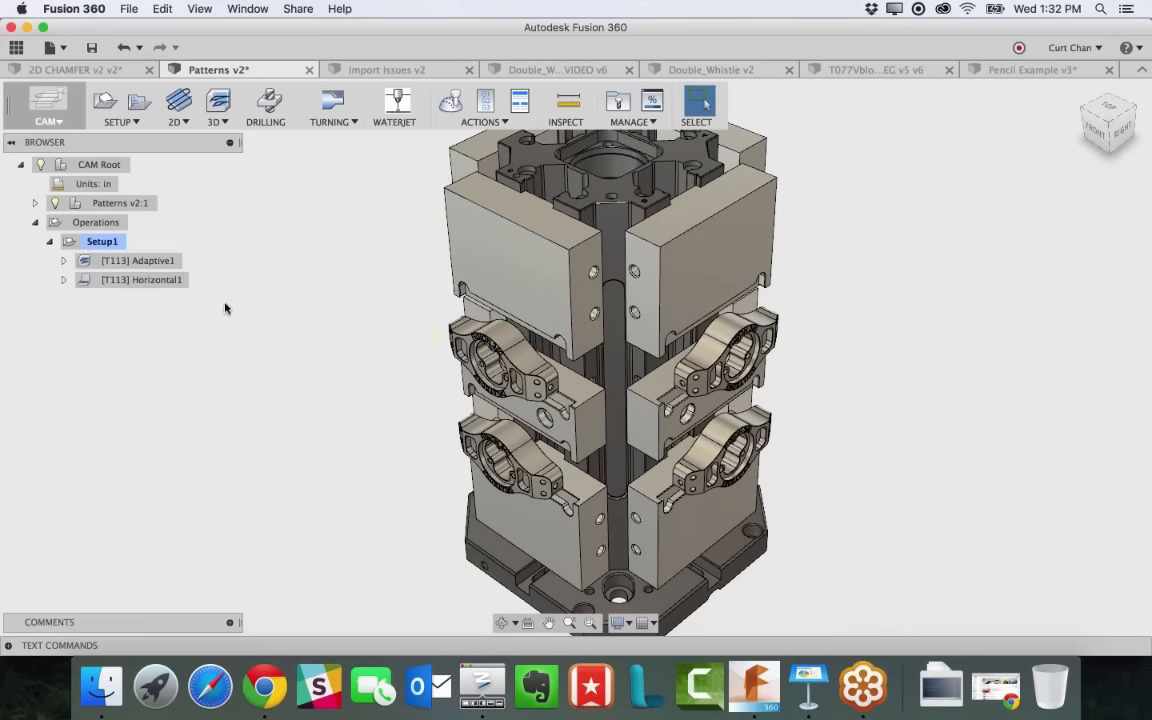
left_click(167, 264)
left_click(171, 281, "shift")
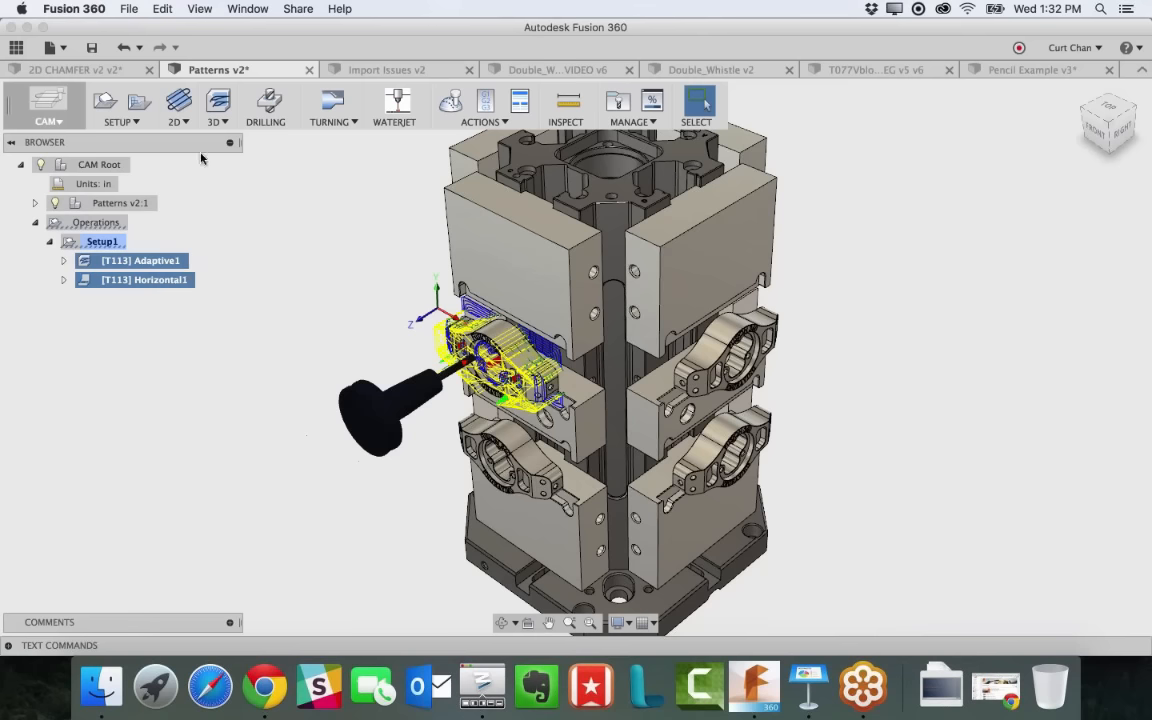
left_click(140, 113)
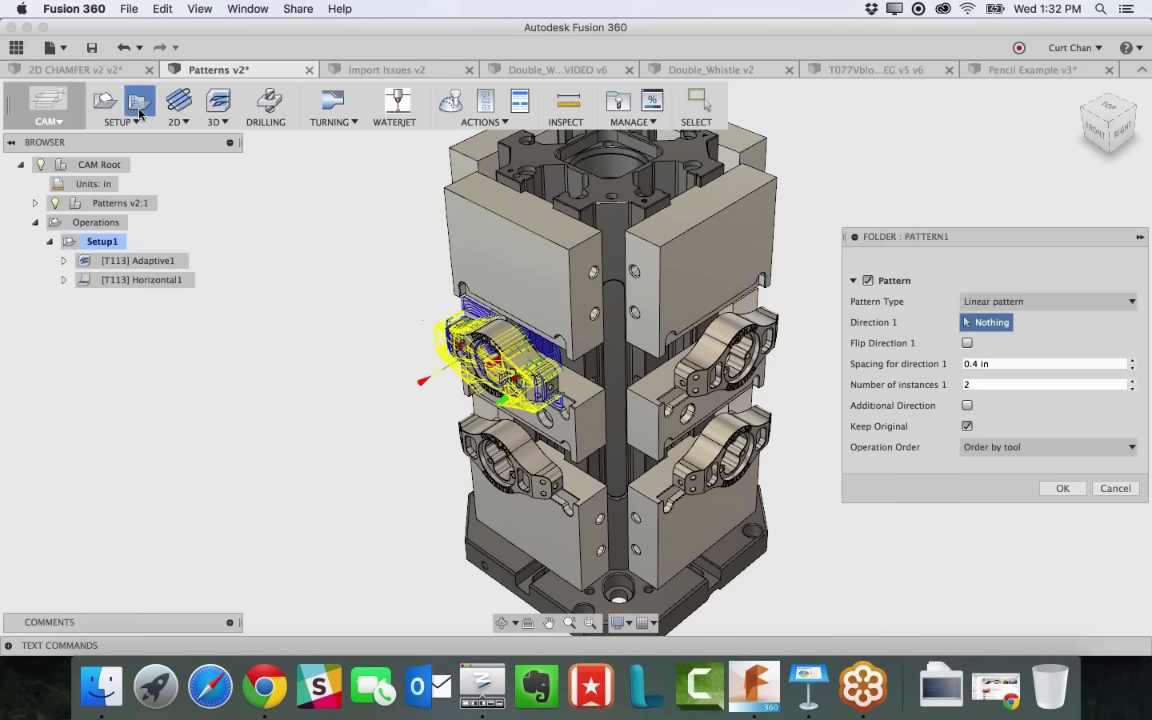
left_click(1048, 302)
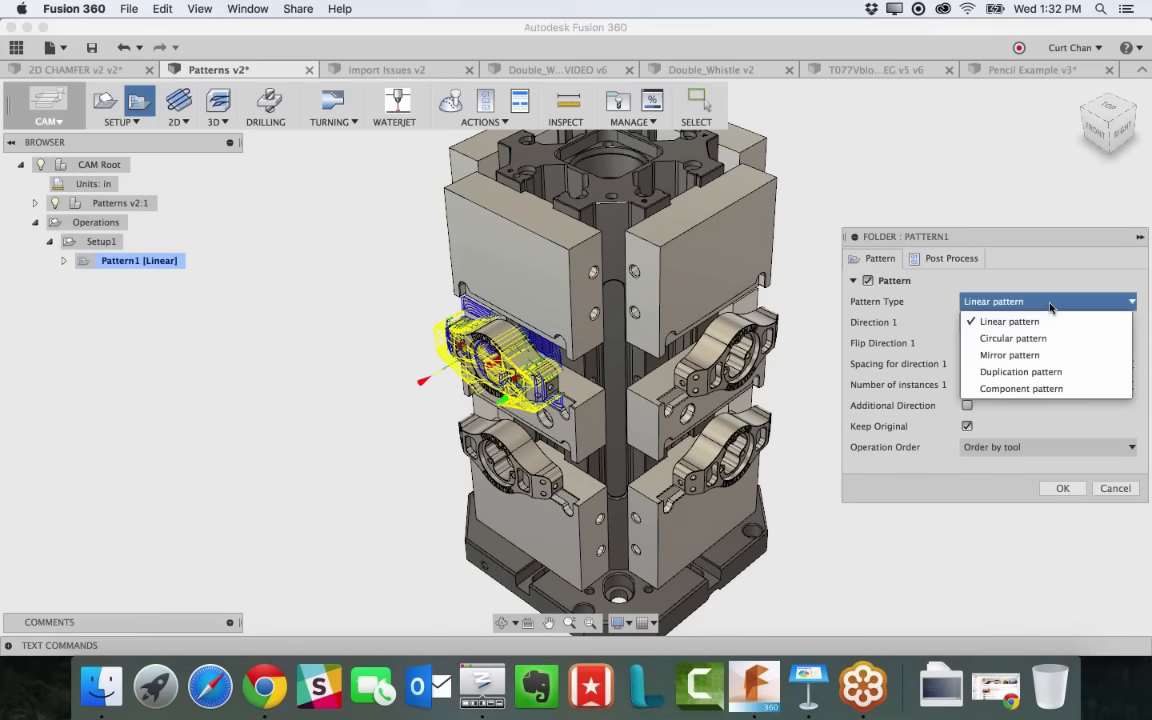
left_click(1058, 390)
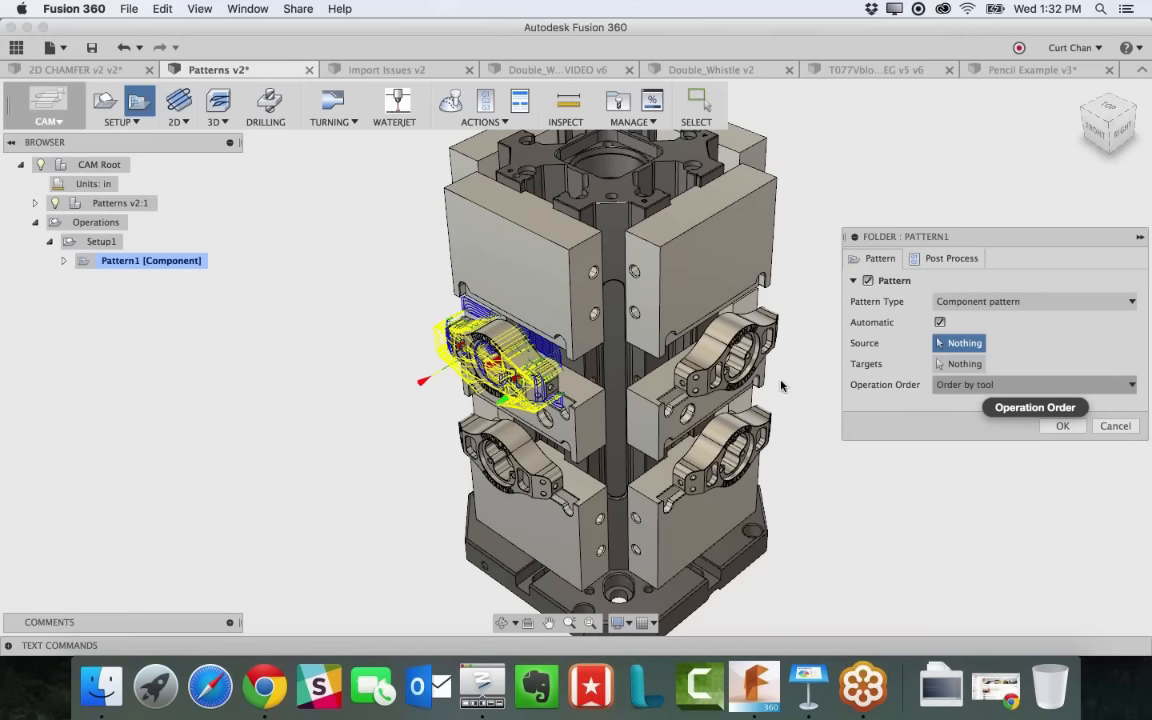
left_click(523, 364)
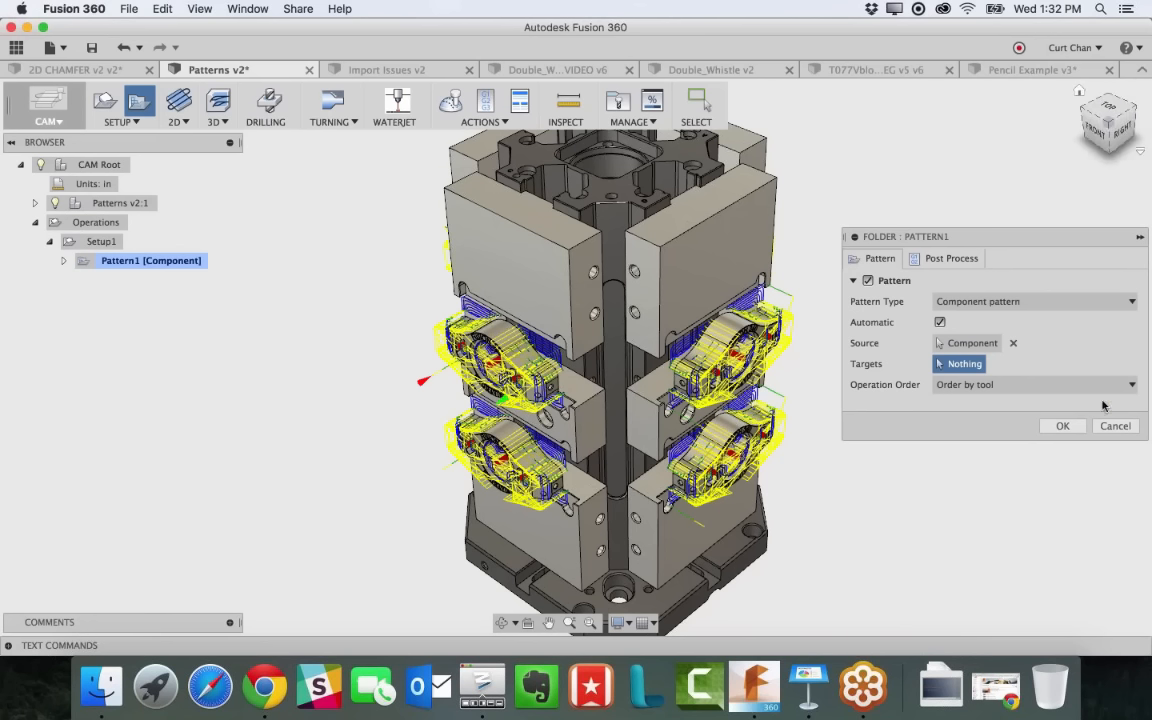
left_click(1062, 425)
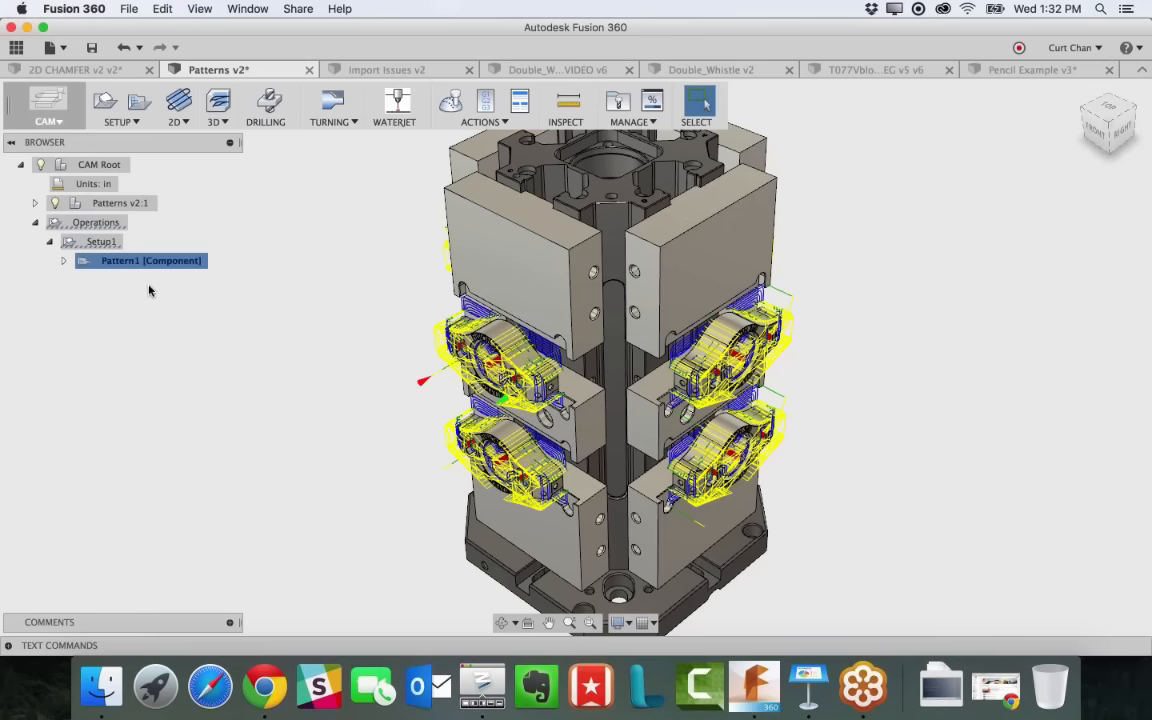
Reopen the component pattern, review its operation order options, and close it with Order by tool
right_click(93, 262)
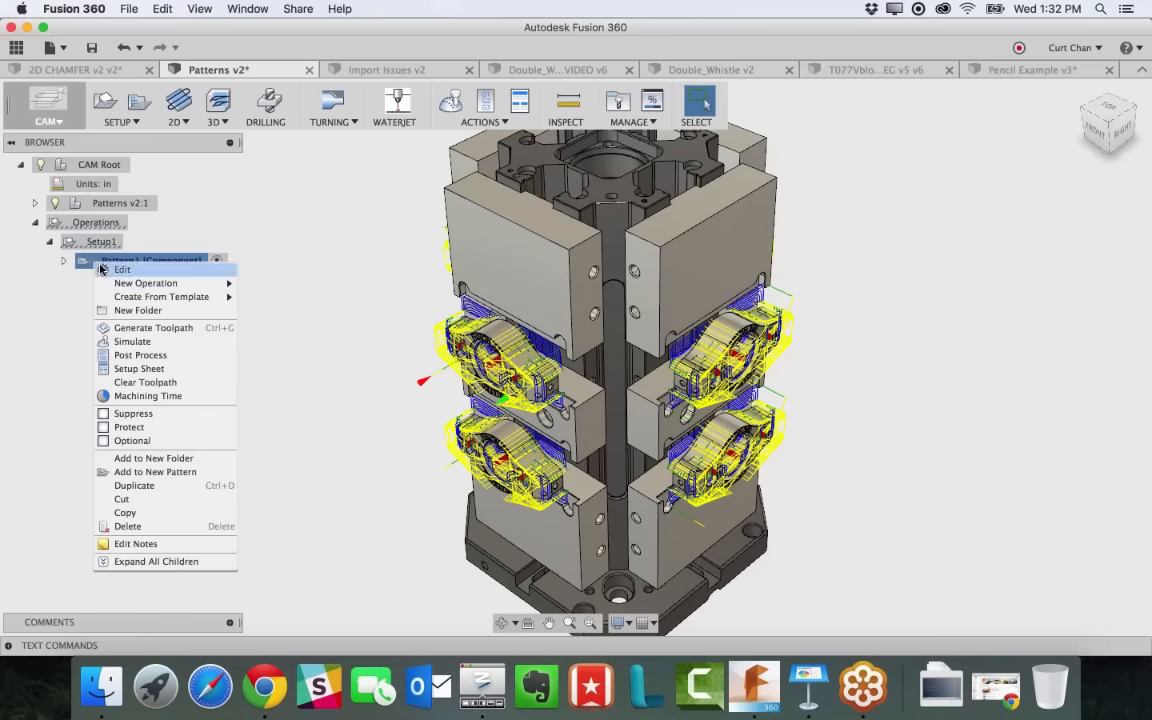
left_click(121, 269)
left_click(965, 384)
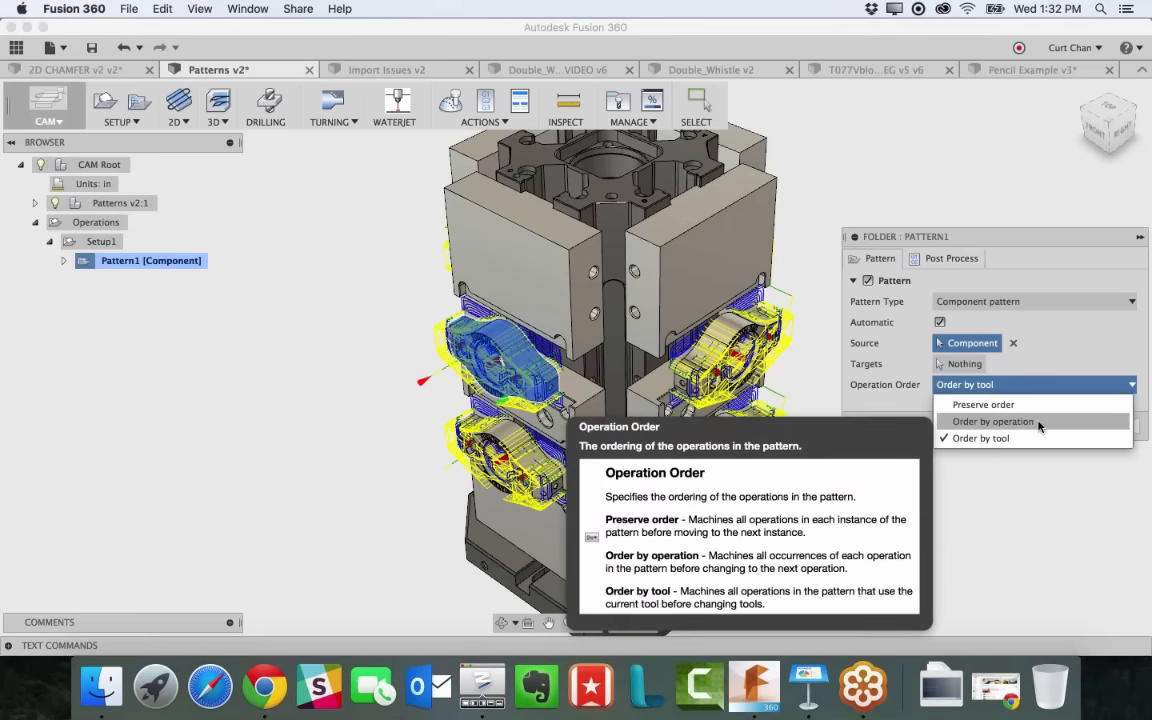
left_click(1040, 421)
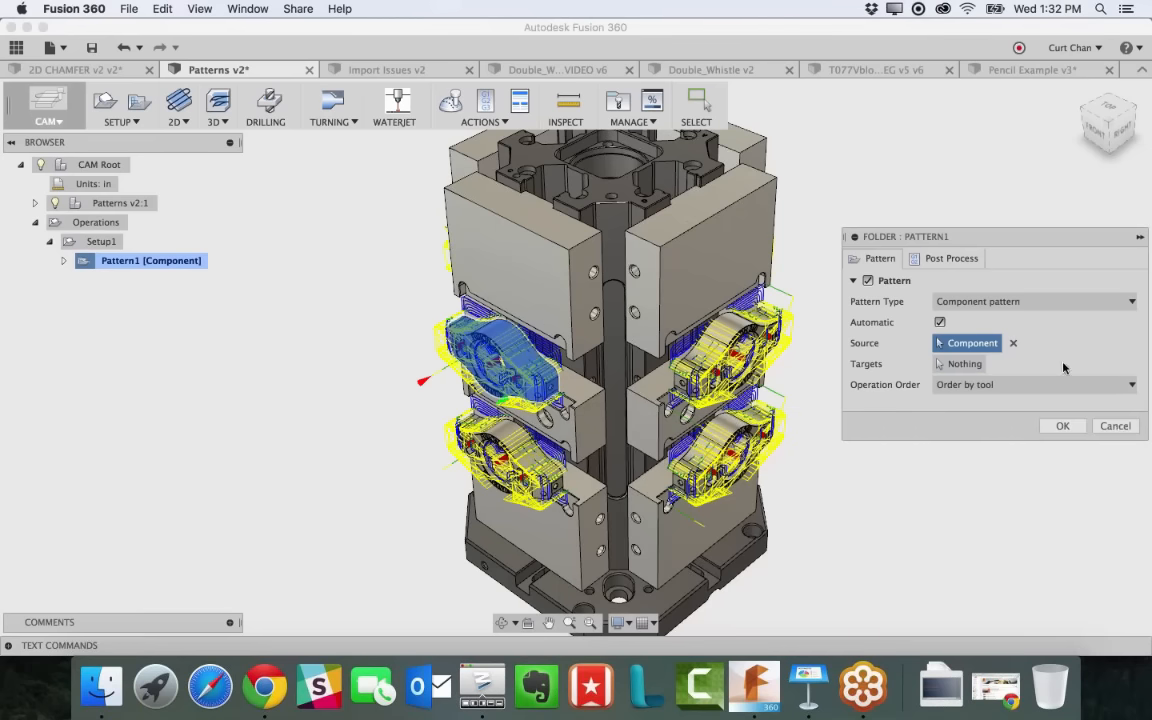
left_click(1057, 424)
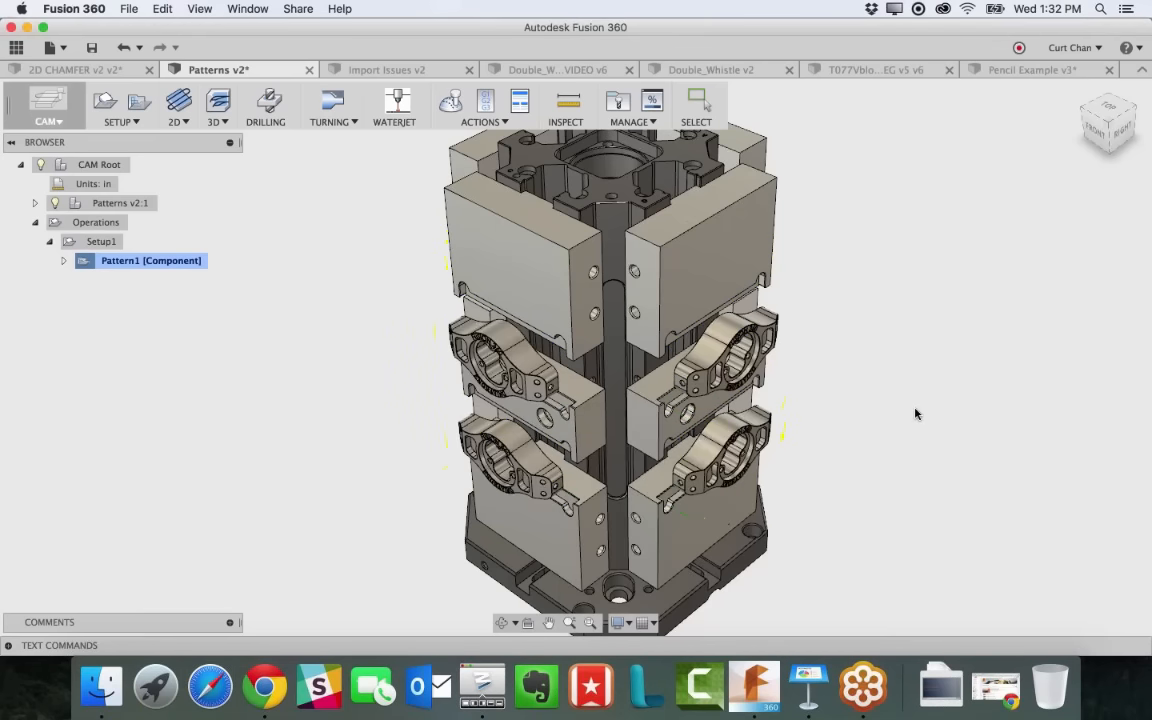
Switch to the Model workspace and paste a copy of the component 4X Demo Part(1st Setup) (1):1
left_click(58, 113)
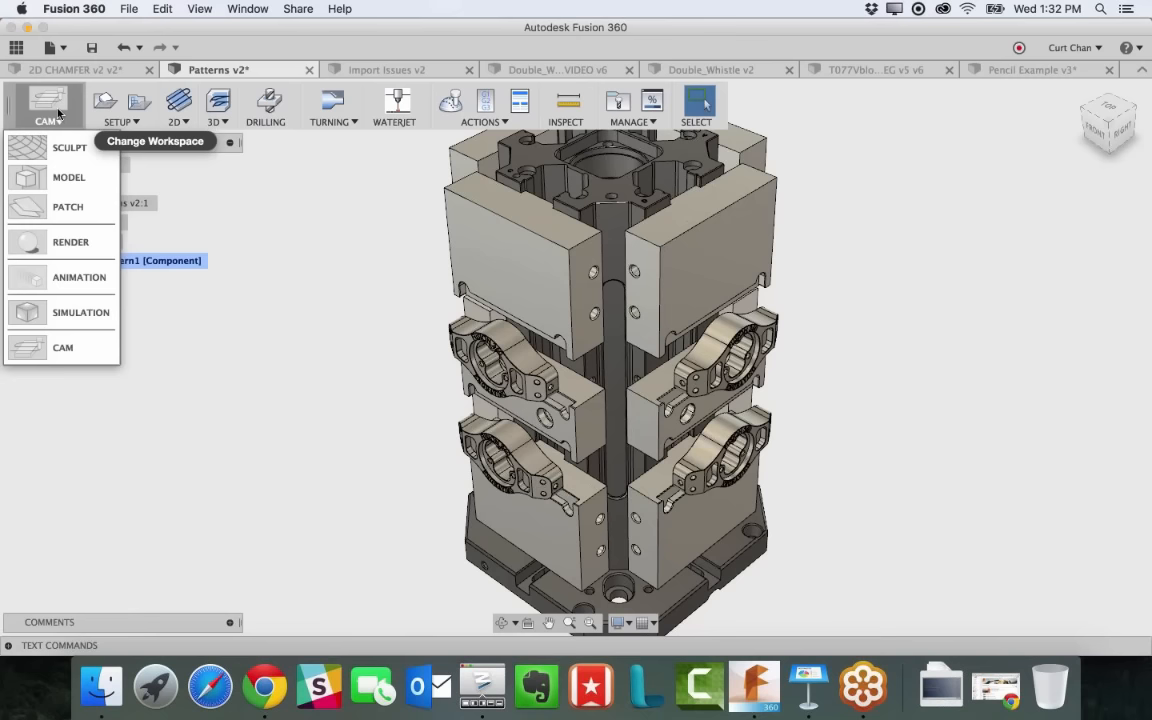
left_click(75, 177)
left_click(480, 345)
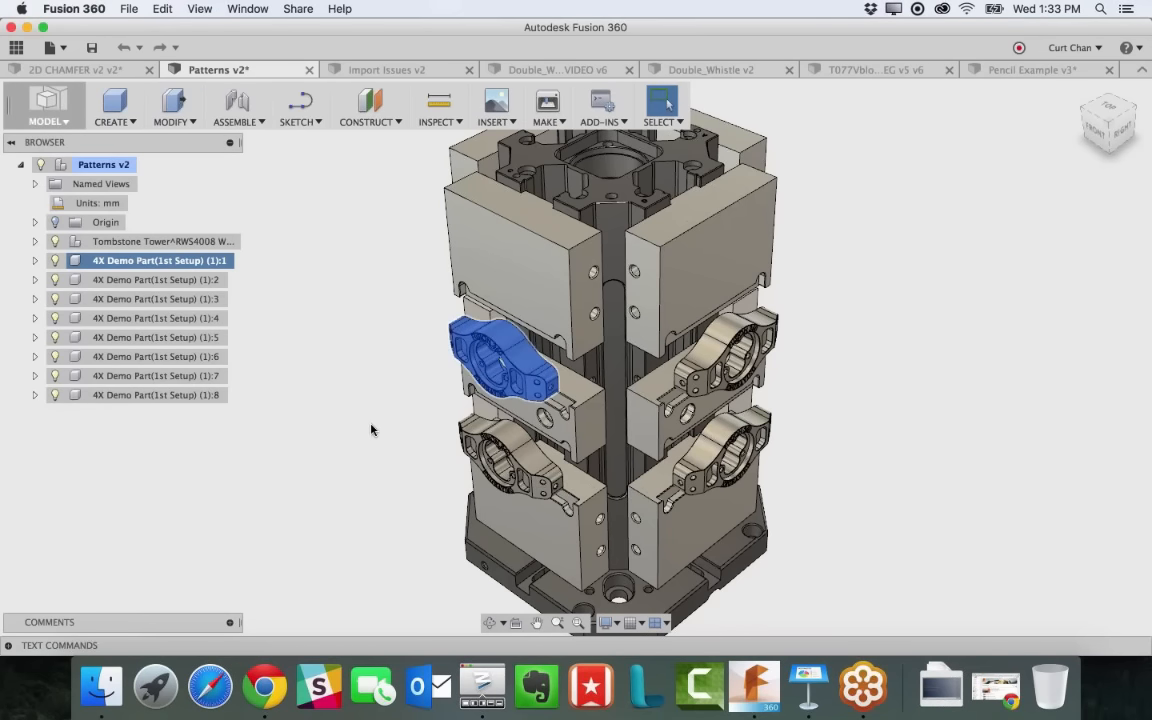
key("super+c")
key("super+v")
Move the pasted part about 82 mm along Y away from the fixture, rotate it freely, and return to the CAM workspace
left_click_drag(456, 382, 386, 431)
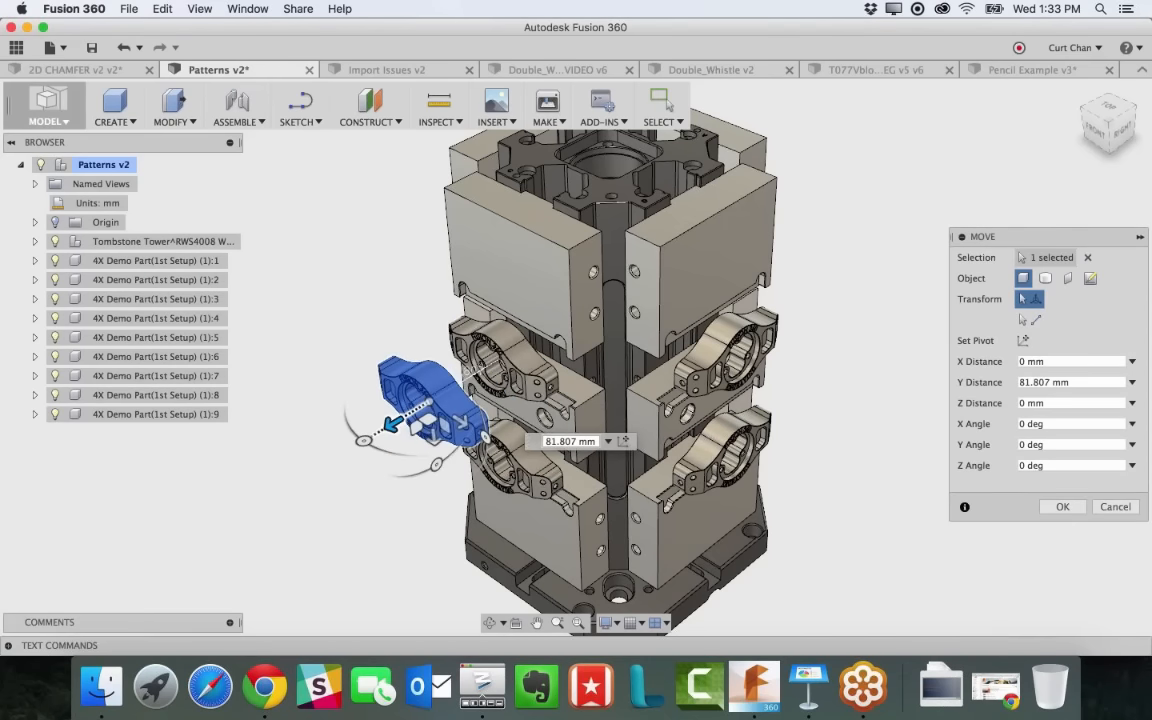
left_click_drag(435, 462, 373, 458)
left_click(1062, 506)
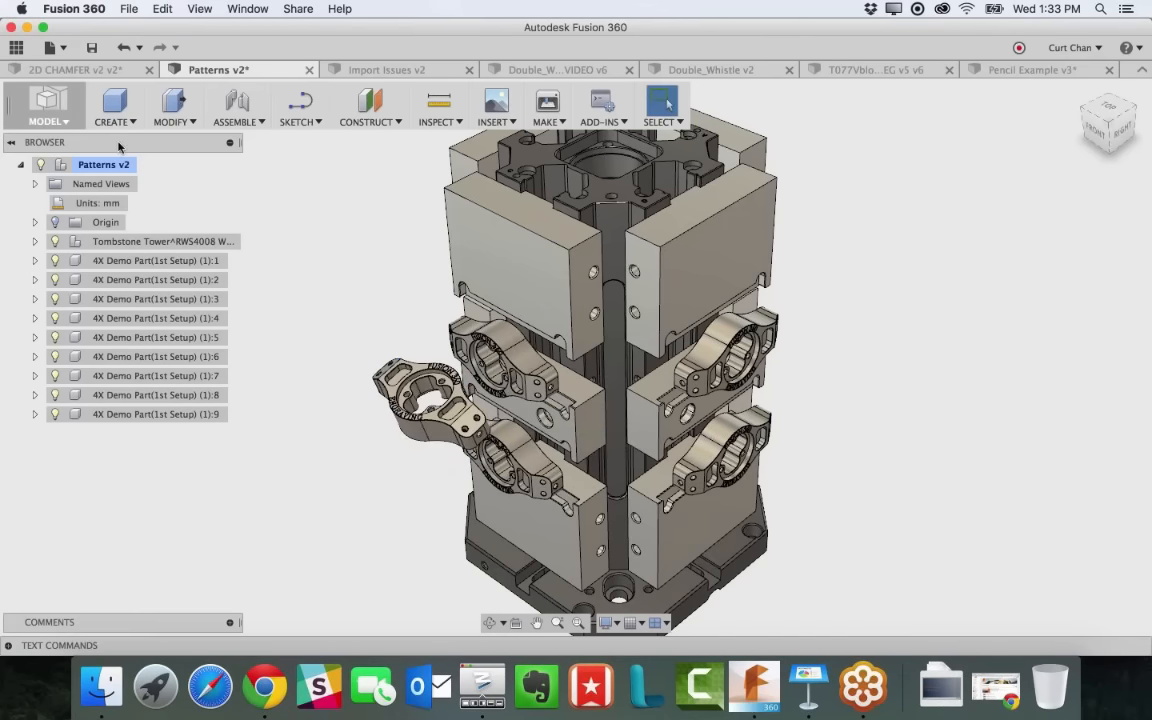
left_click(50, 108)
left_click(86, 344)
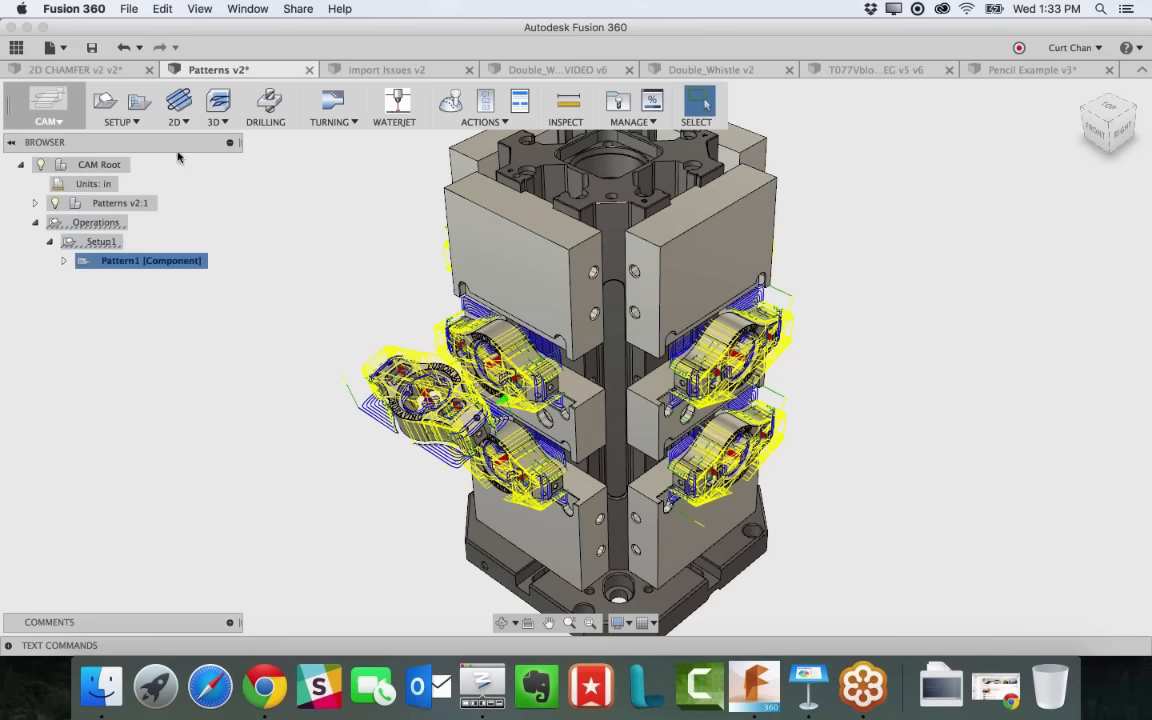
left_click(128, 119)
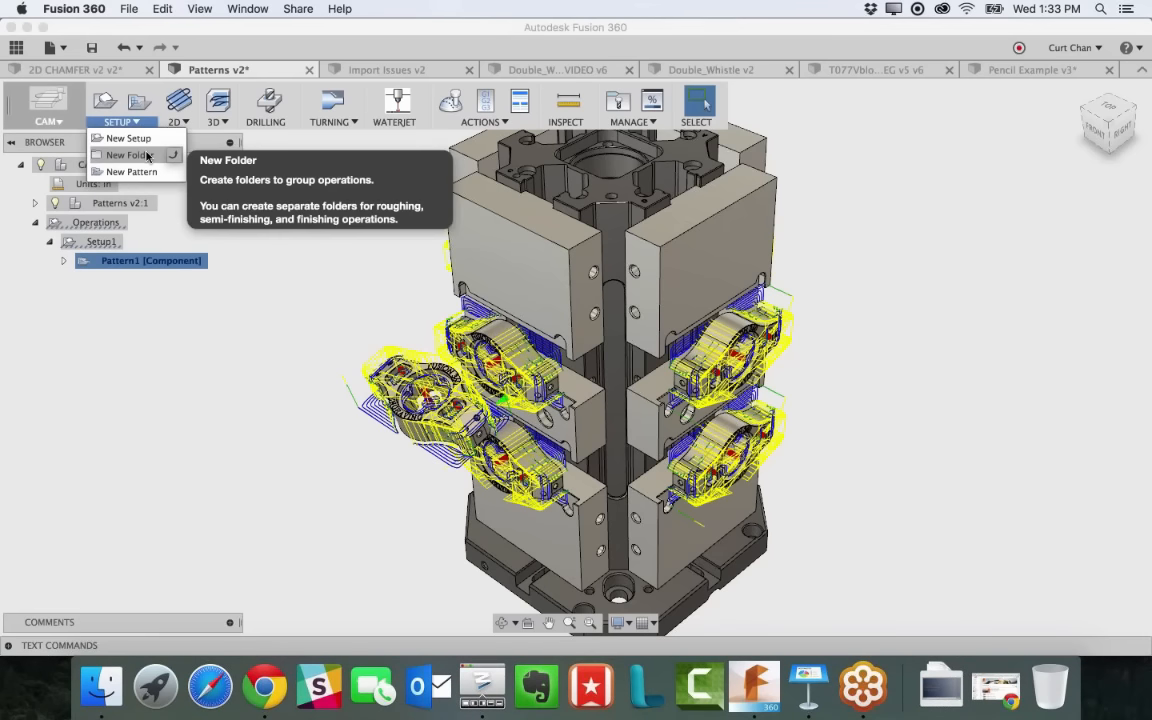
left_click(283, 216)
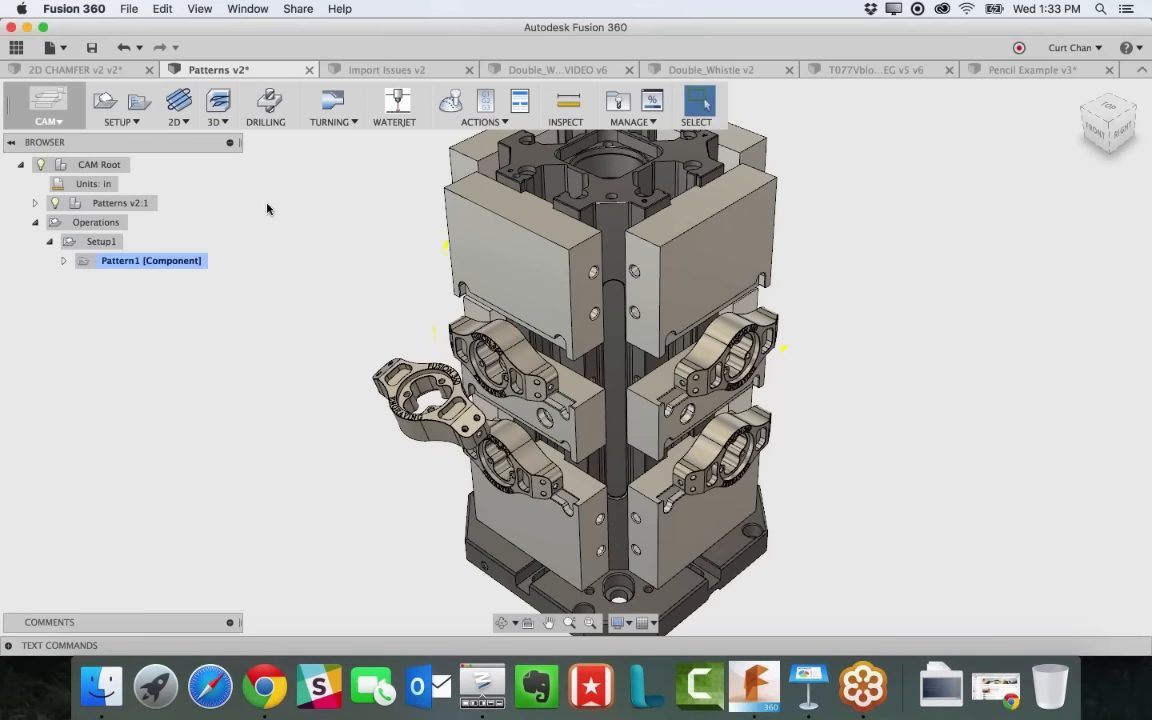
left_click(147, 121)
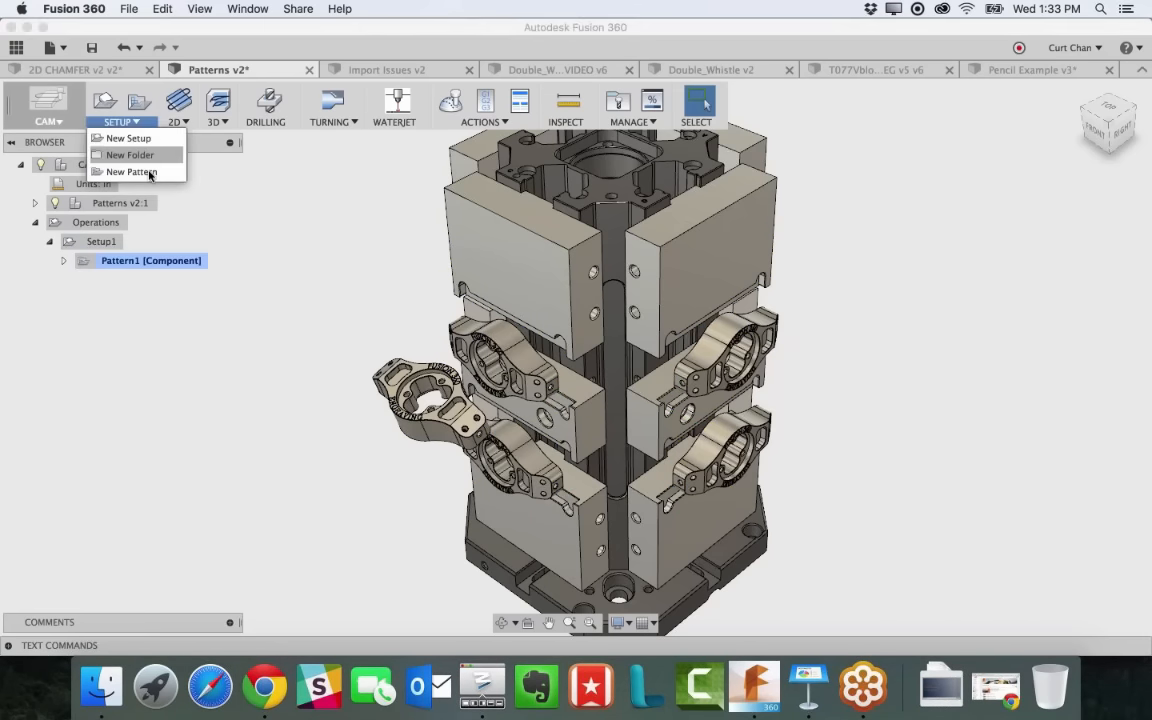
Move Adaptive1 and Horizontal1 out of the component pattern into Setup1 and delete the emptied Pattern1
left_click(143, 259)
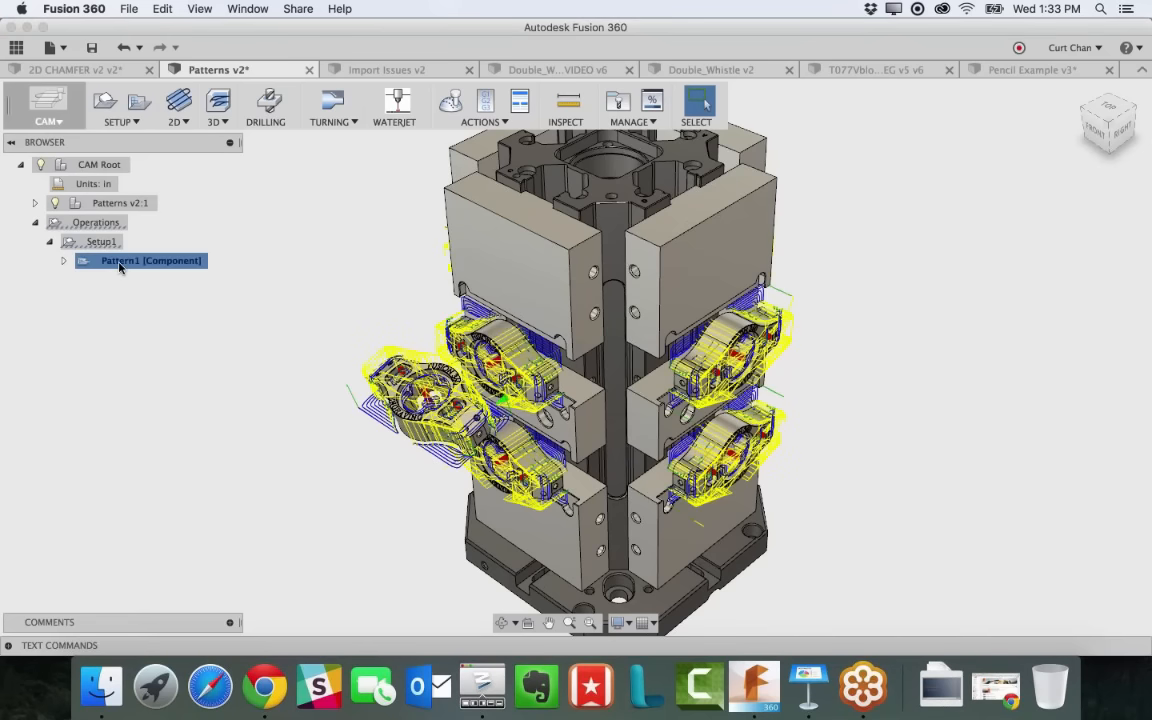
left_click(66, 262)
left_click(137, 282)
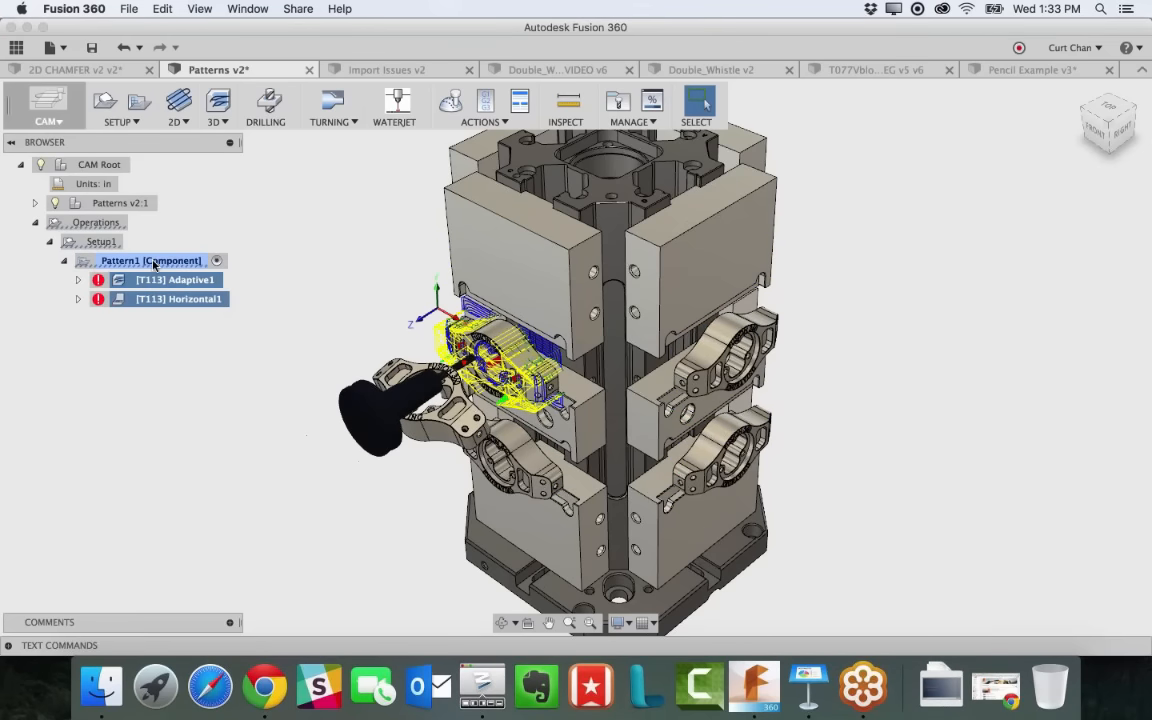
left_click_drag(150, 254, 149, 256)
right_click(155, 302)
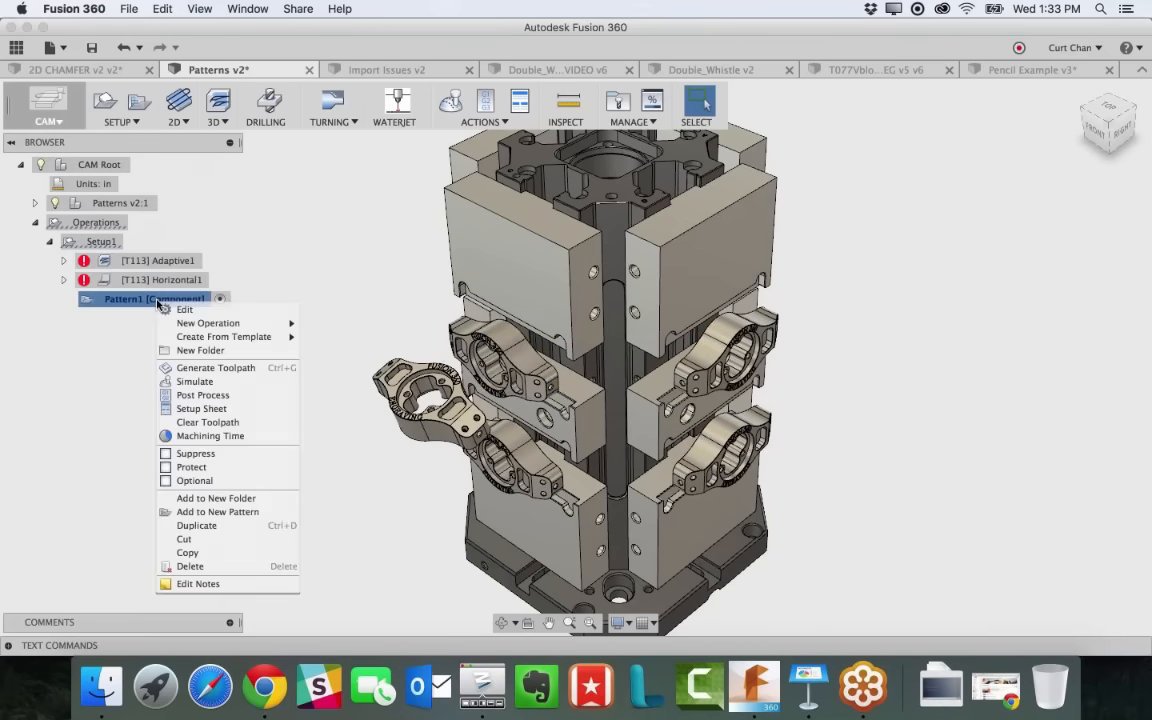
left_click(262, 567)
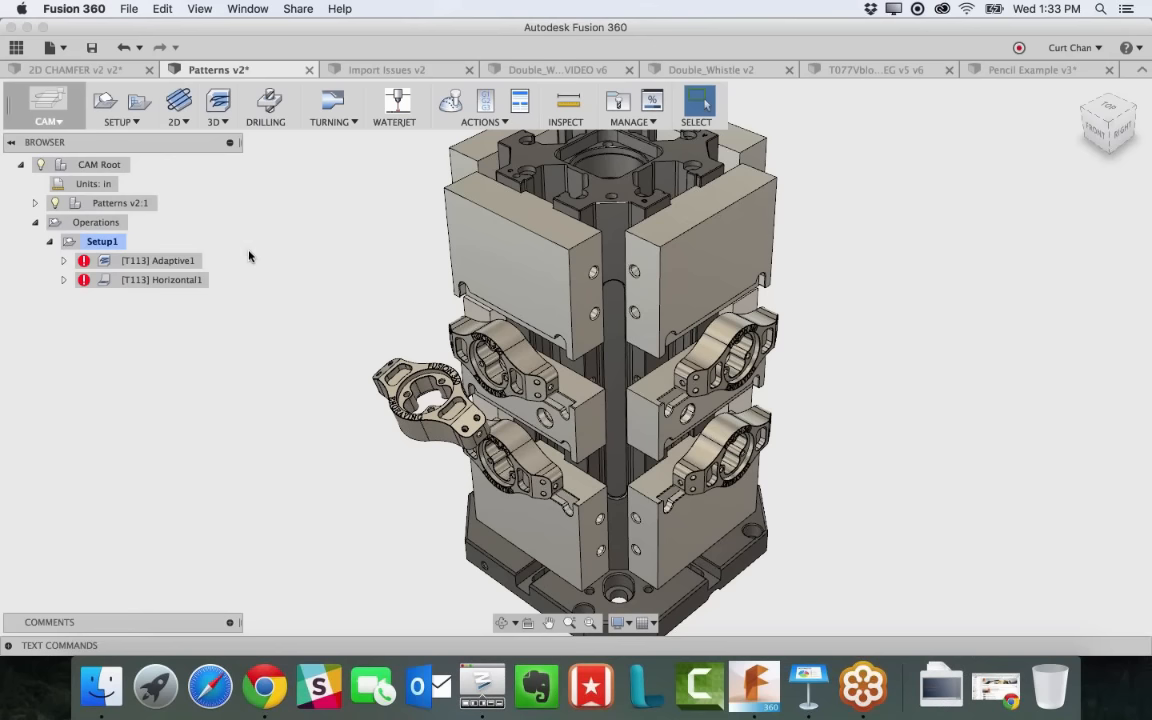
left_click(143, 123)
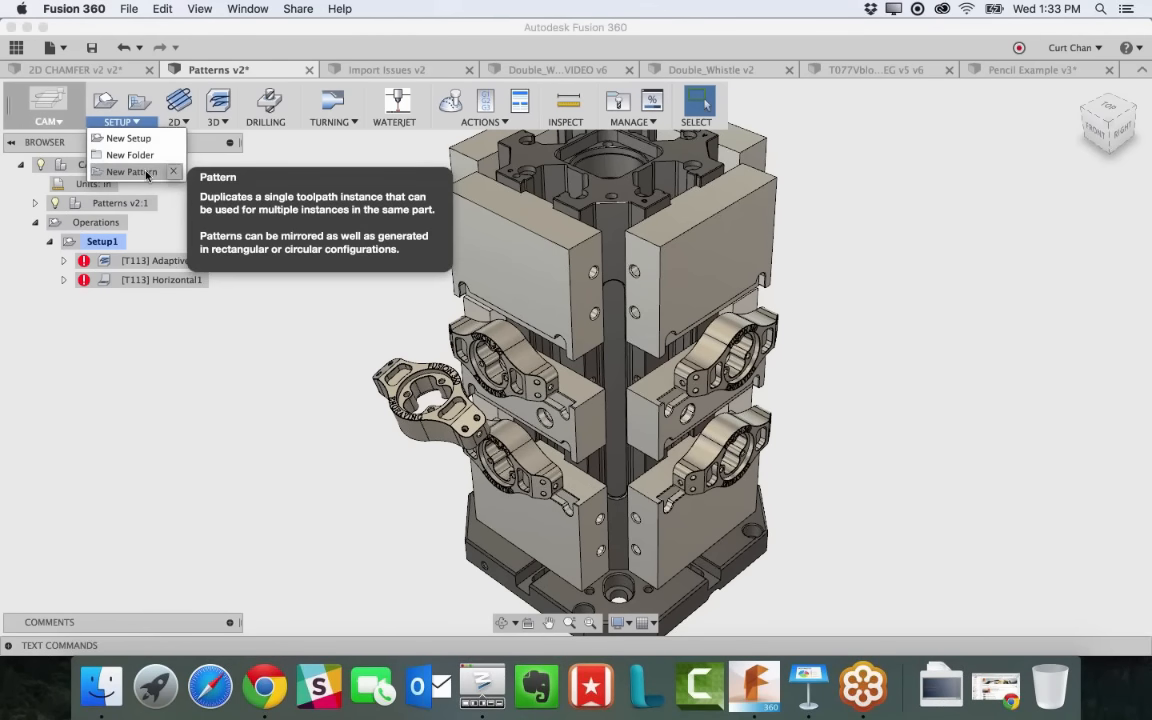
left_click(146, 172)
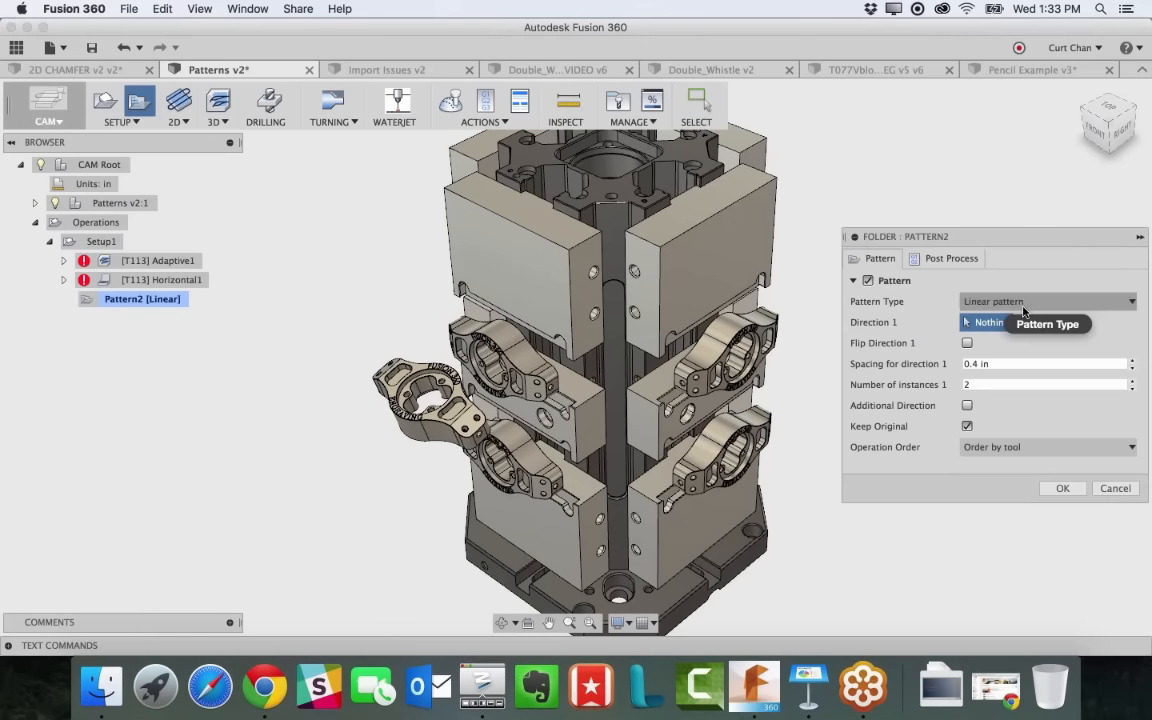
scroll(710, 390, "up", 3)
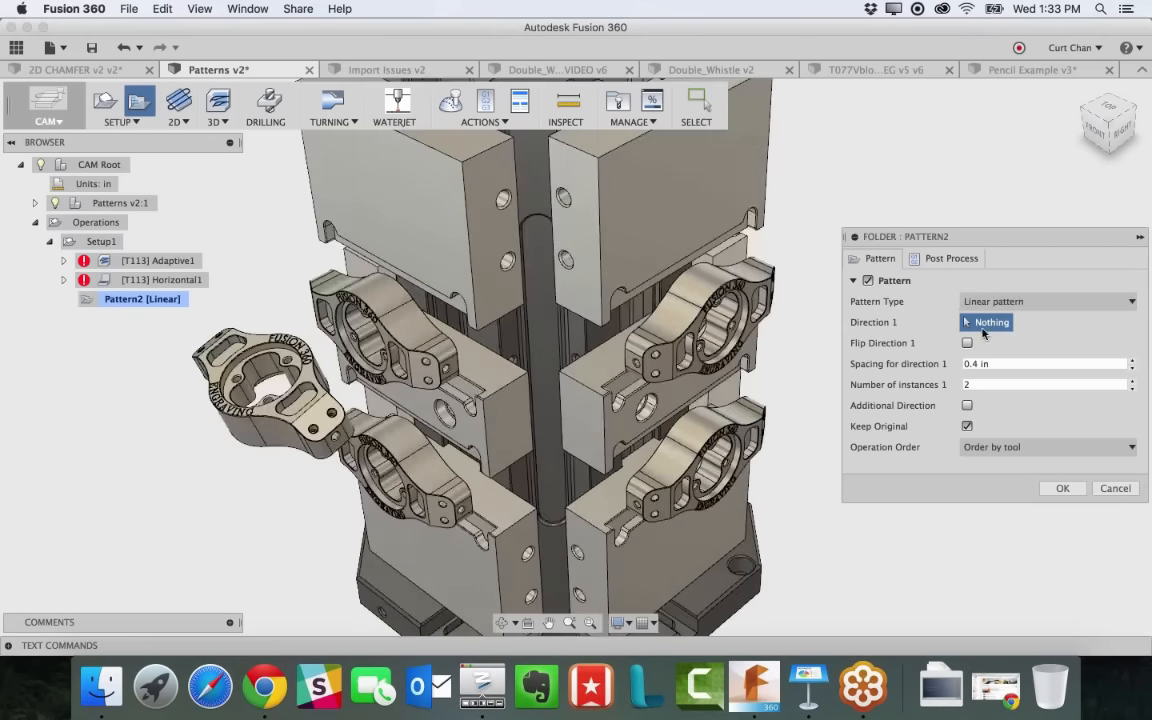
left_click(366, 249)
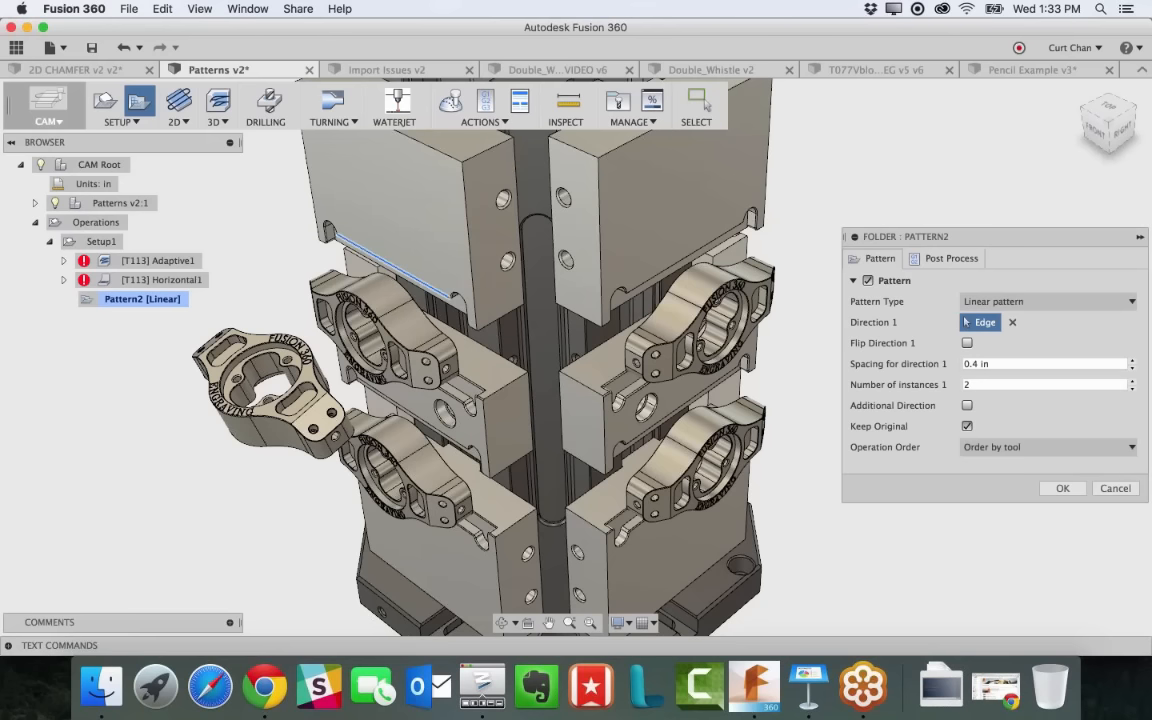
left_click(967, 405)
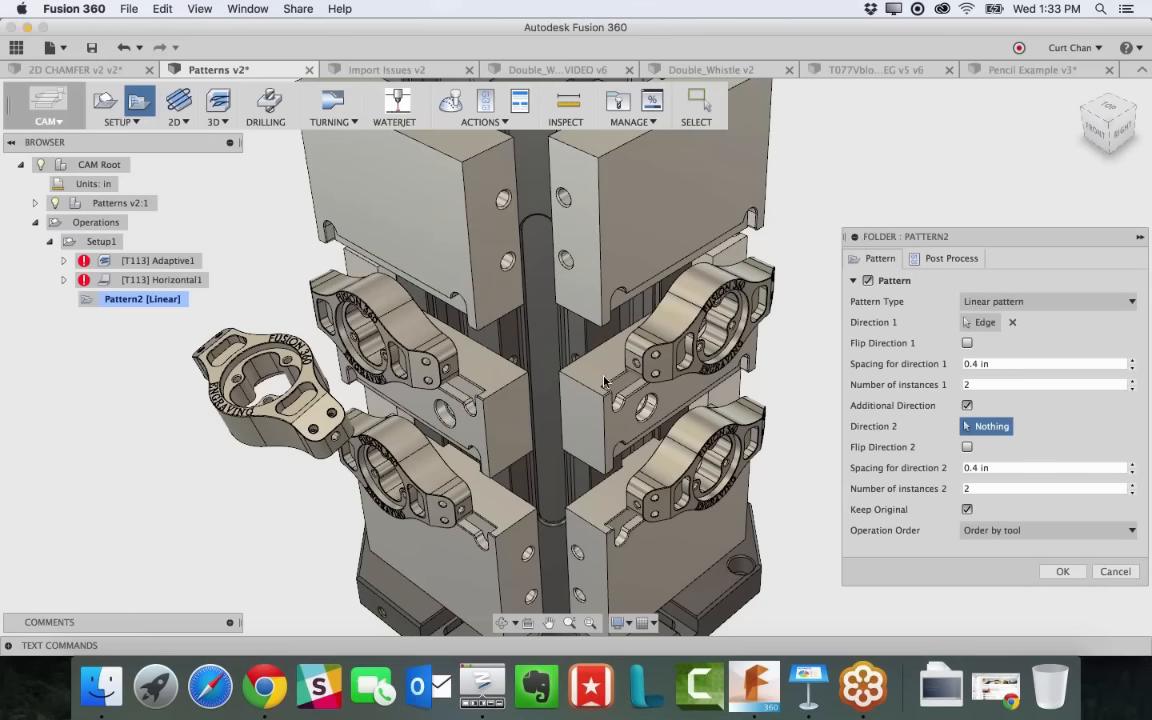
left_click(474, 281)
scroll(632, 402, "down", 2)
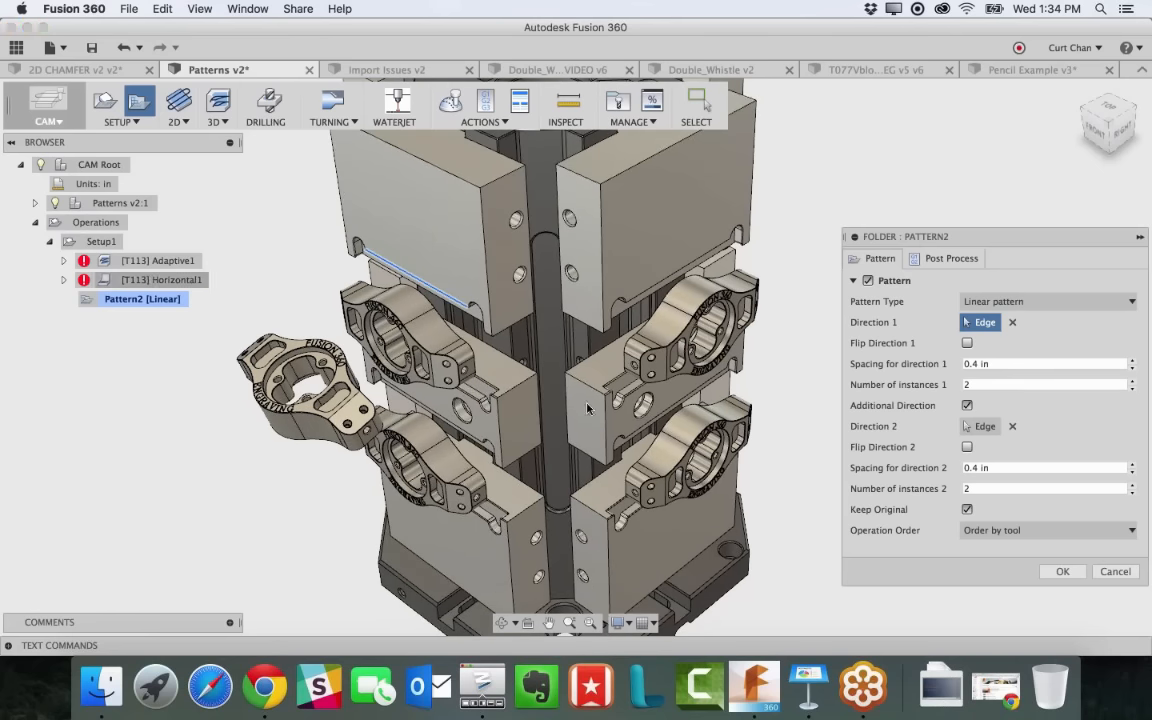
left_click(1114, 571)
Create a linear pattern of Adaptive1 and Horizontal1, using the upper fixture block's vertical edge as Direction 1 and its lower horizontal edge as Direction 2
left_click(152, 260)
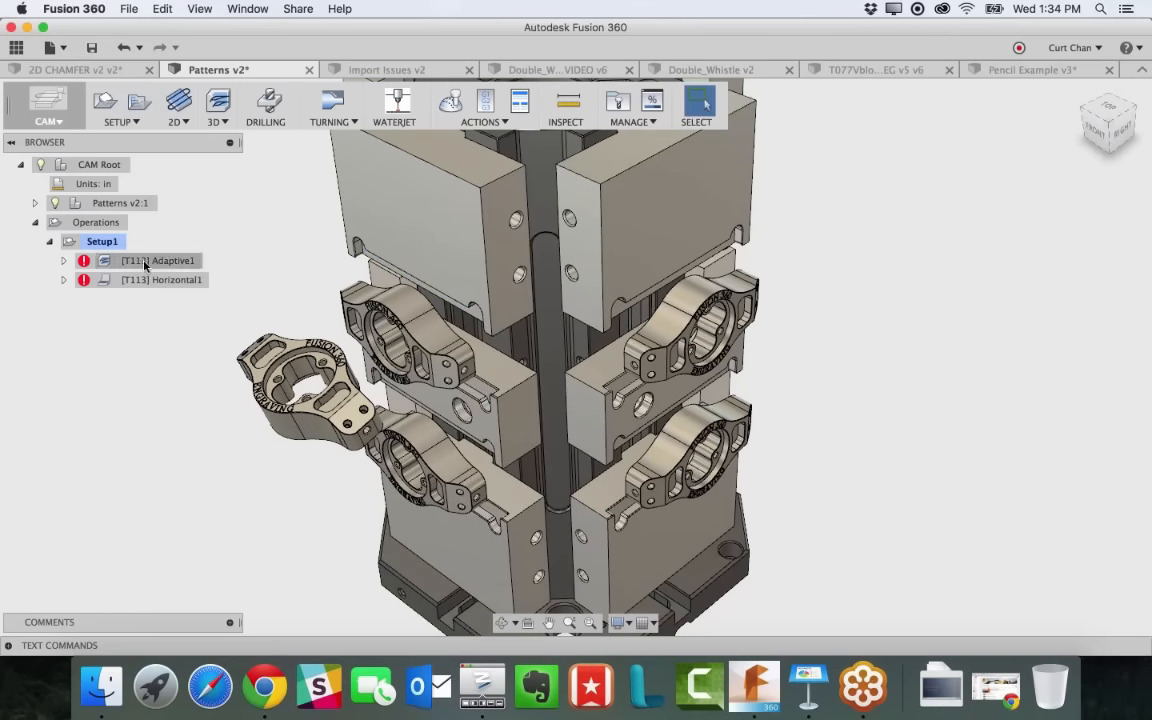
left_click(152, 280, "shift")
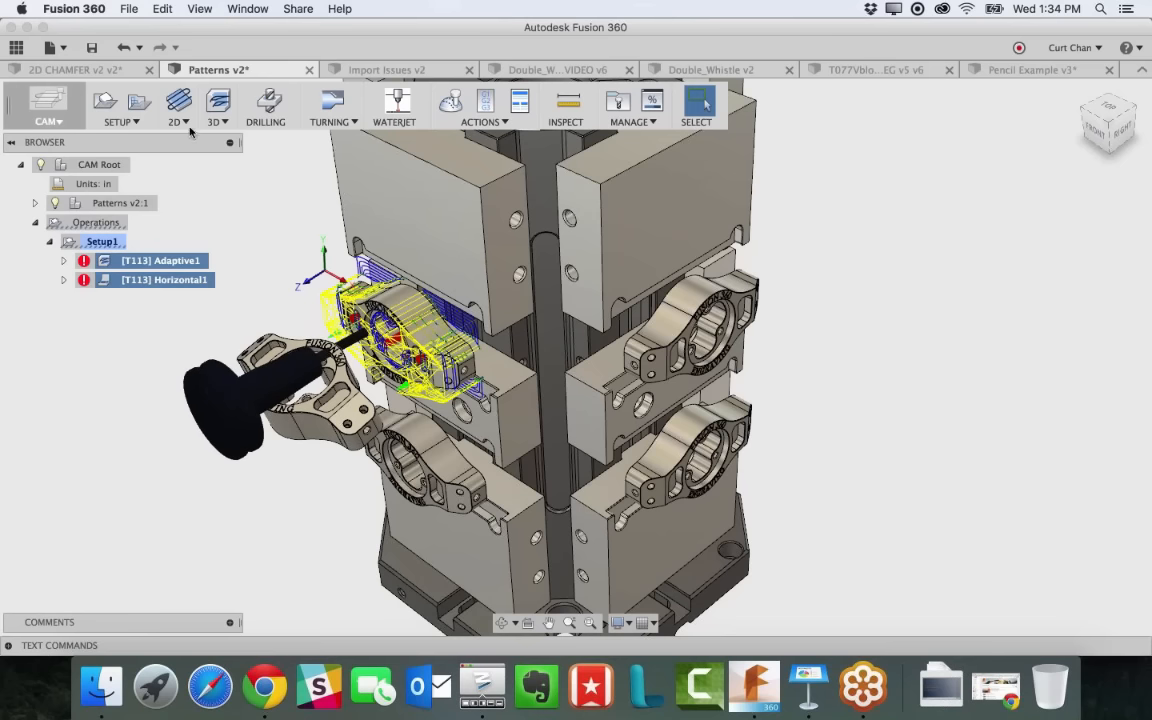
left_click(139, 100)
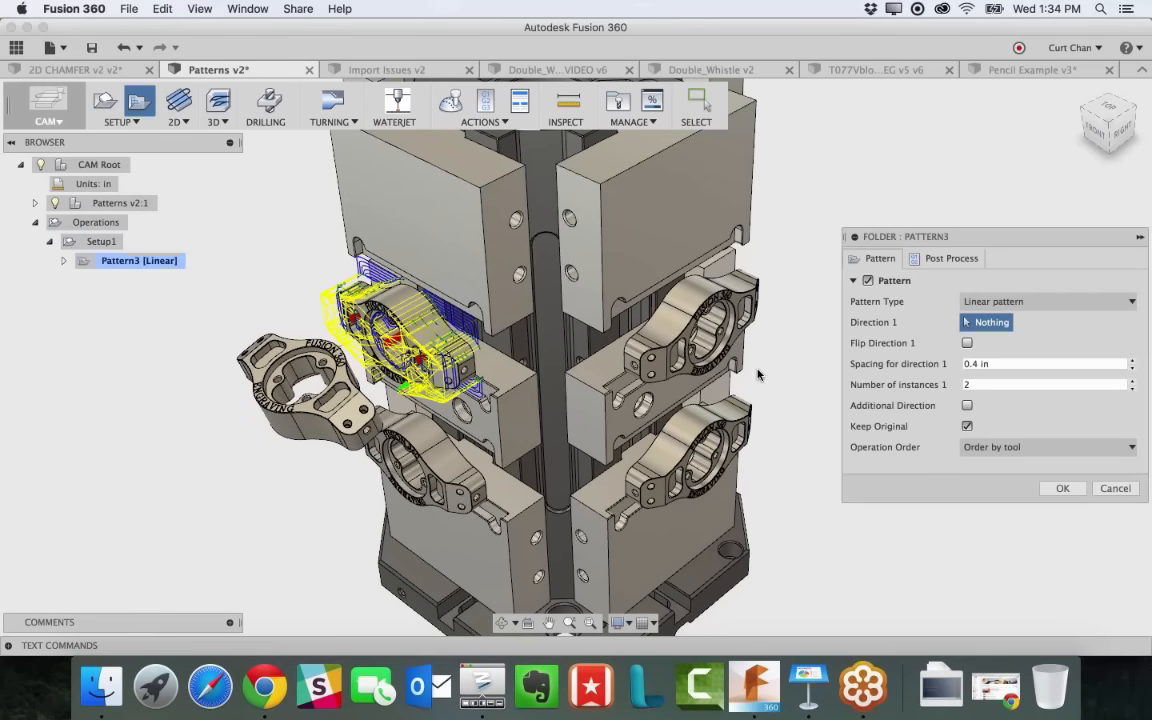
left_click(485, 287)
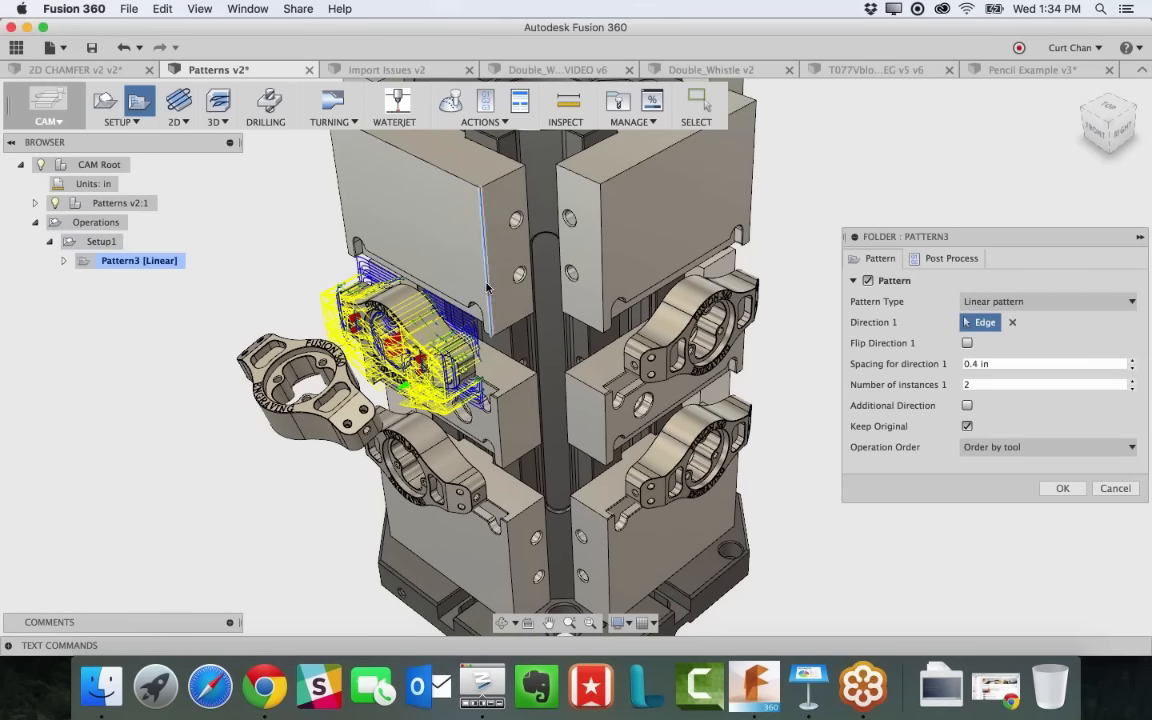
left_click(967, 405)
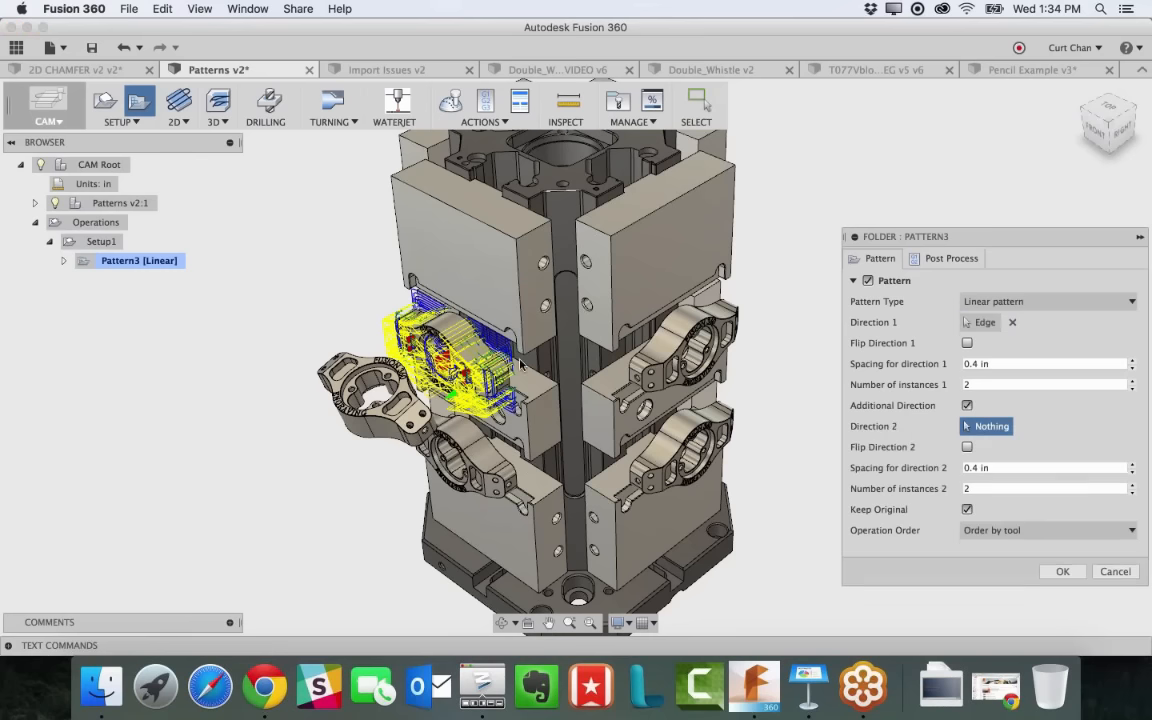
left_click(516, 320)
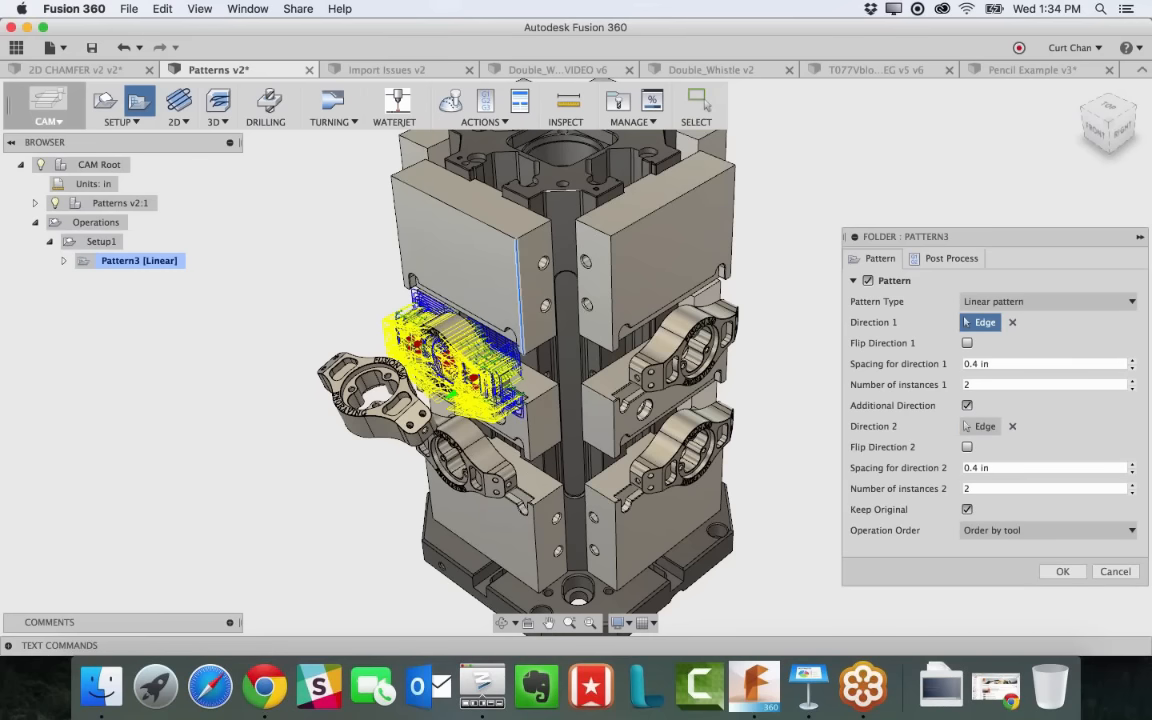
Set the linear pattern's spacing to 1 in both directions
left_click(1000, 364)
type("1")
left_click(1003, 468)
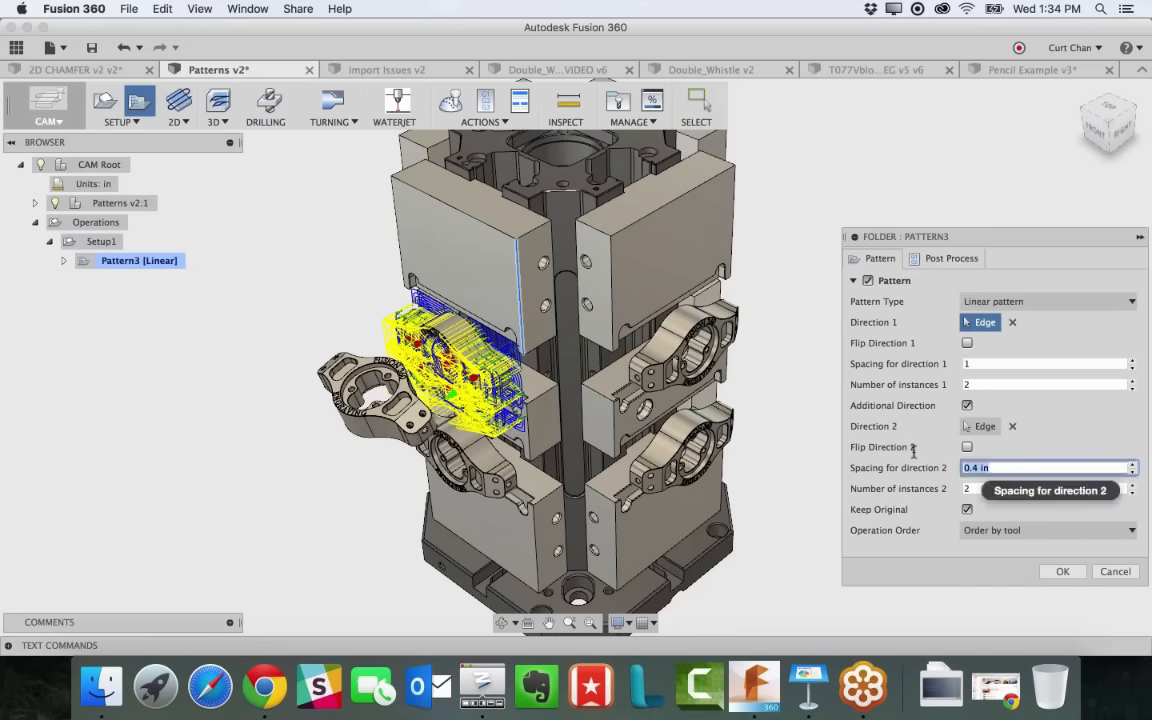
type("1")
Set the linear pattern's spacing to 4 for direction 1 and 7 for direction 2, and check the toolpath preview against the fixture
left_click(1000, 364)
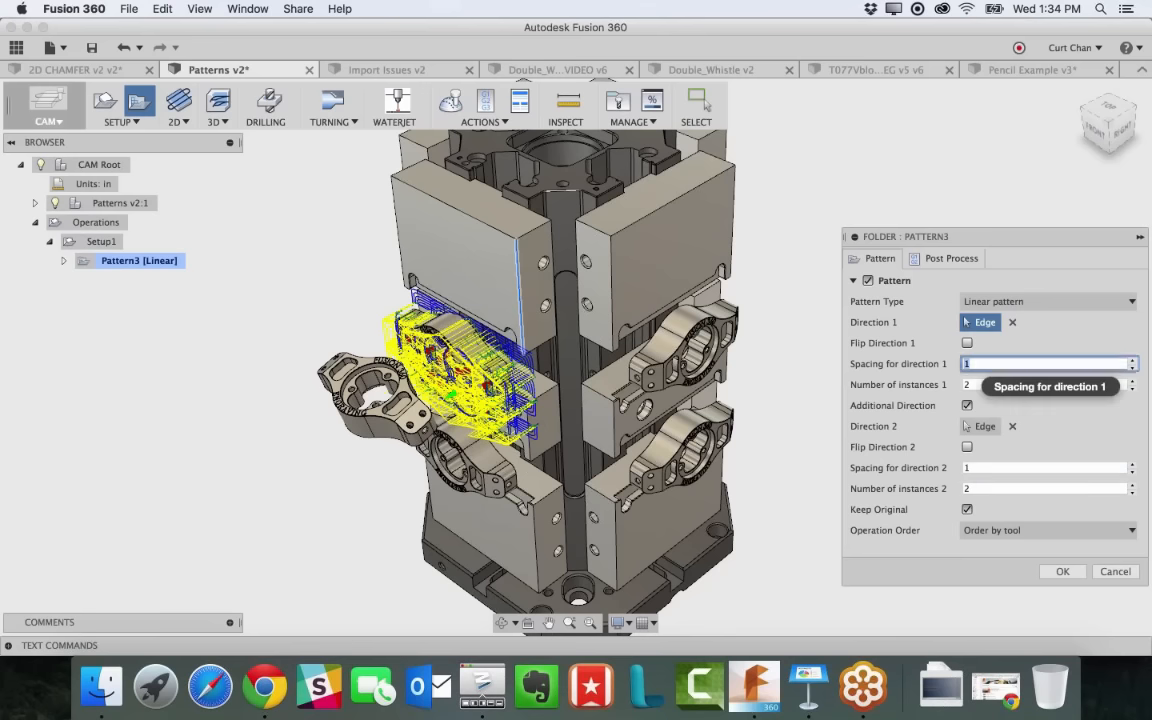
type("4")
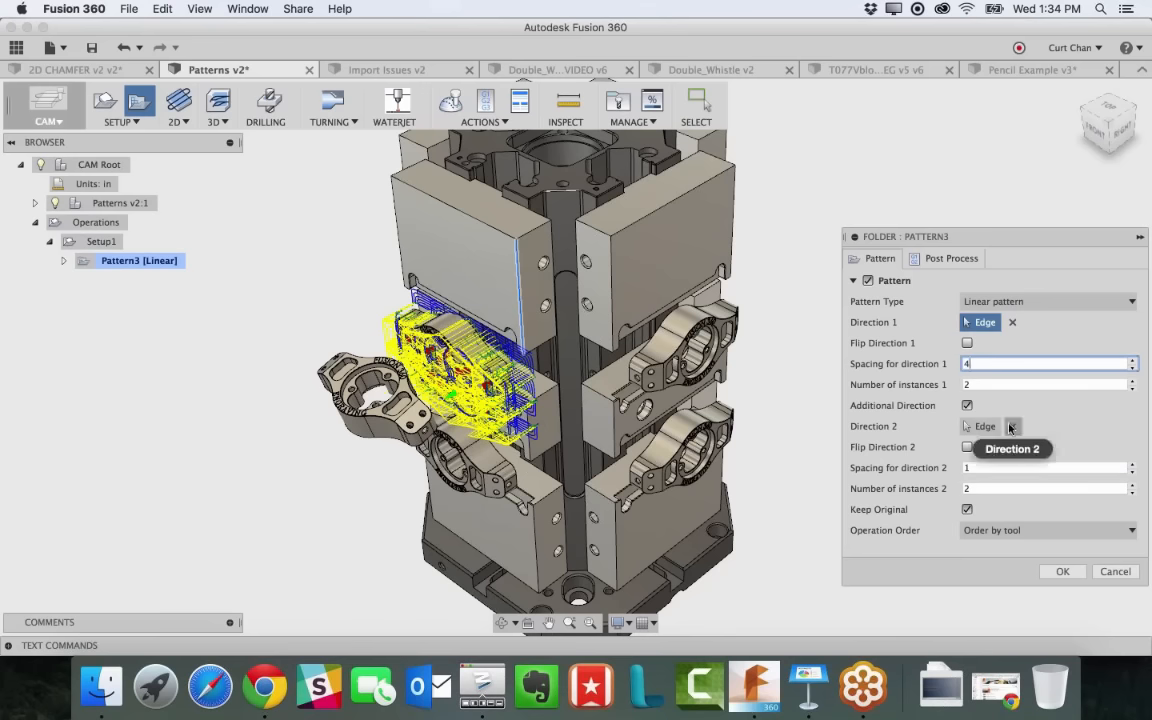
left_click(1000, 467)
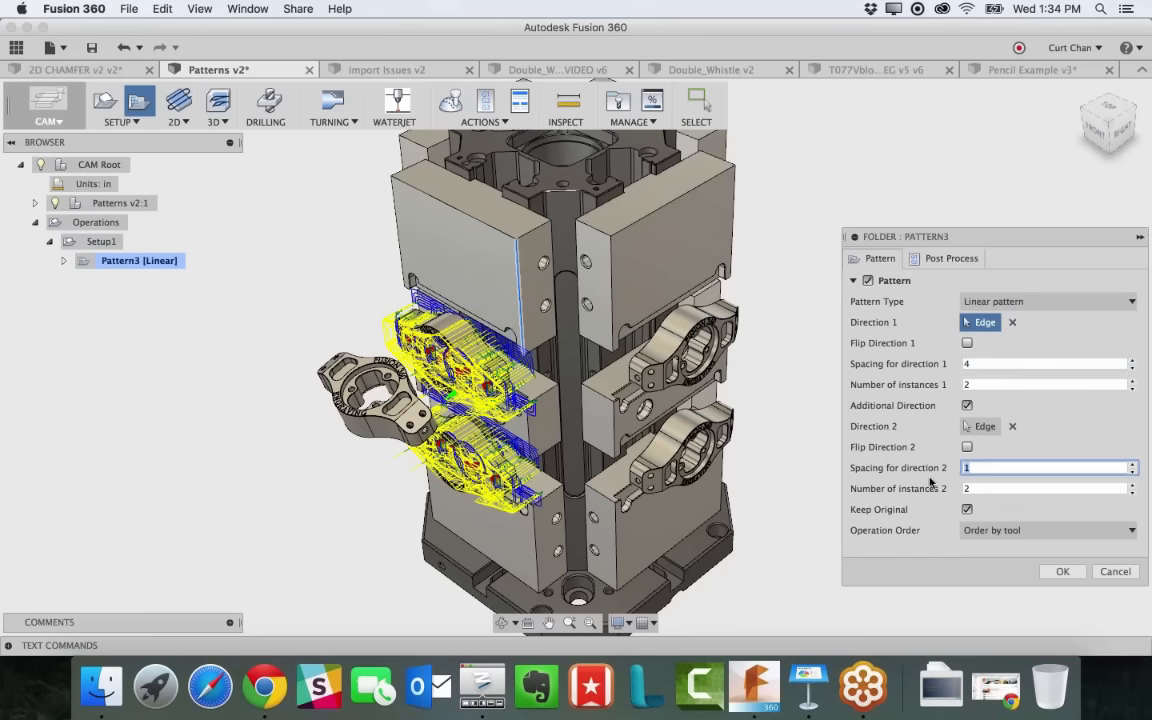
type("3")
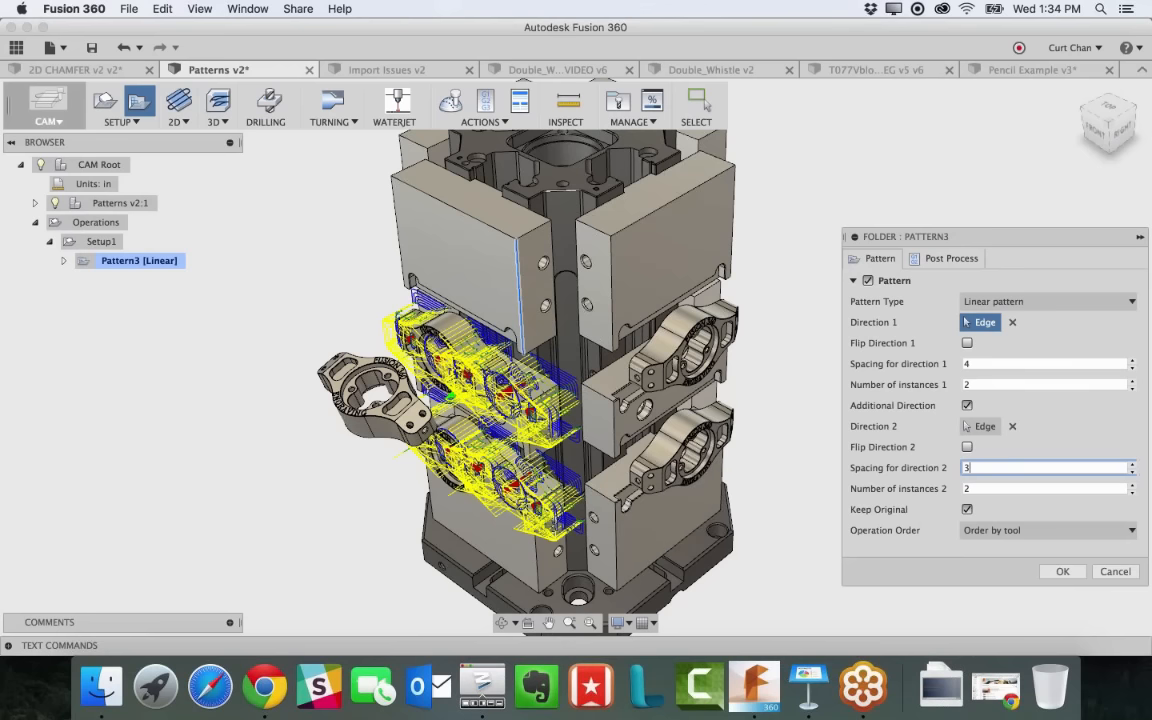
key("BackSpace")
type("7")
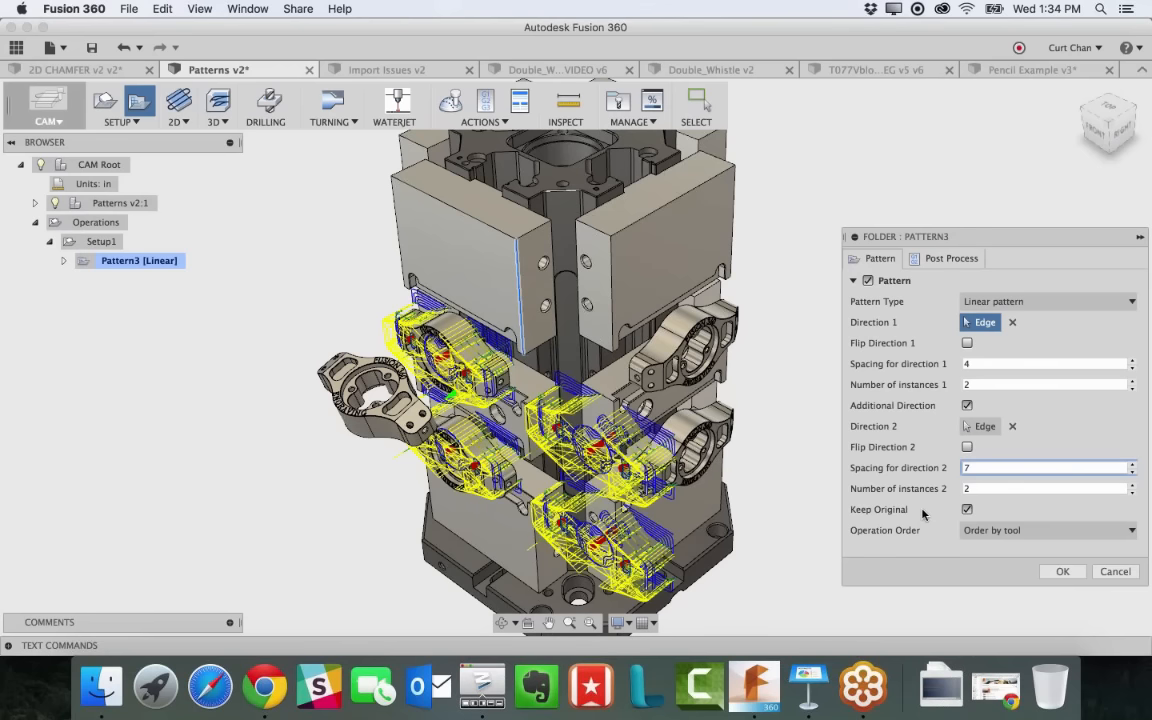
scroll(784, 457, "down", 10, "shift")
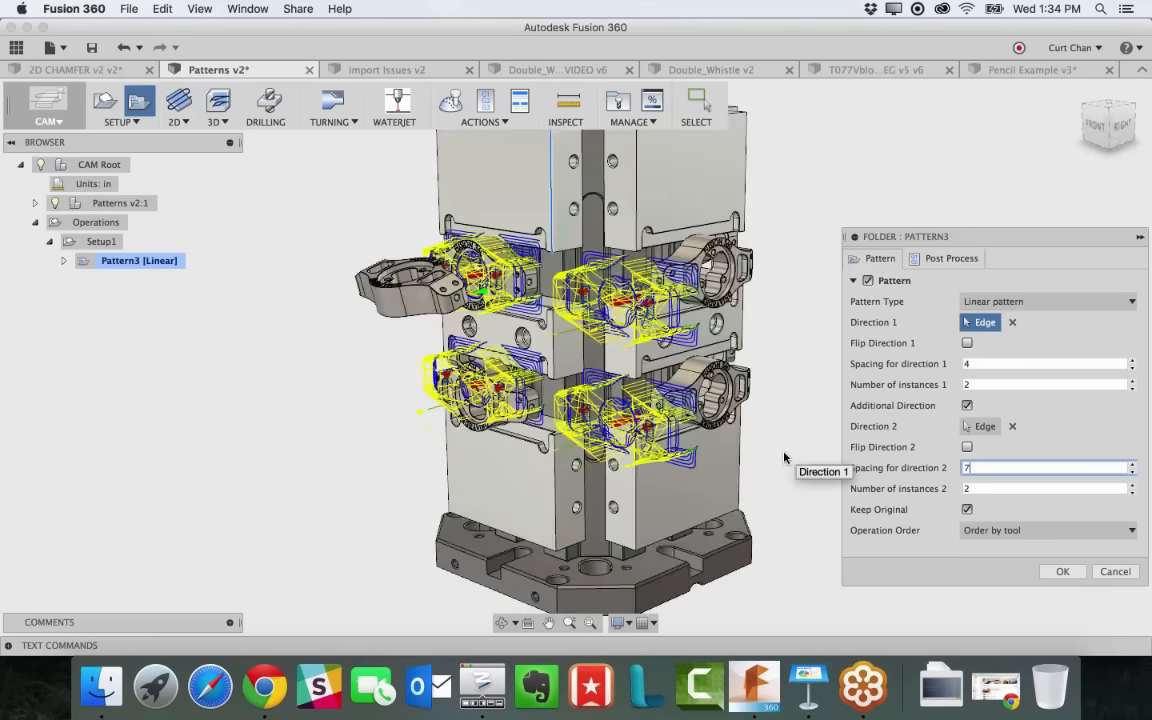
scroll(784, 457, "down", 10, "shift")
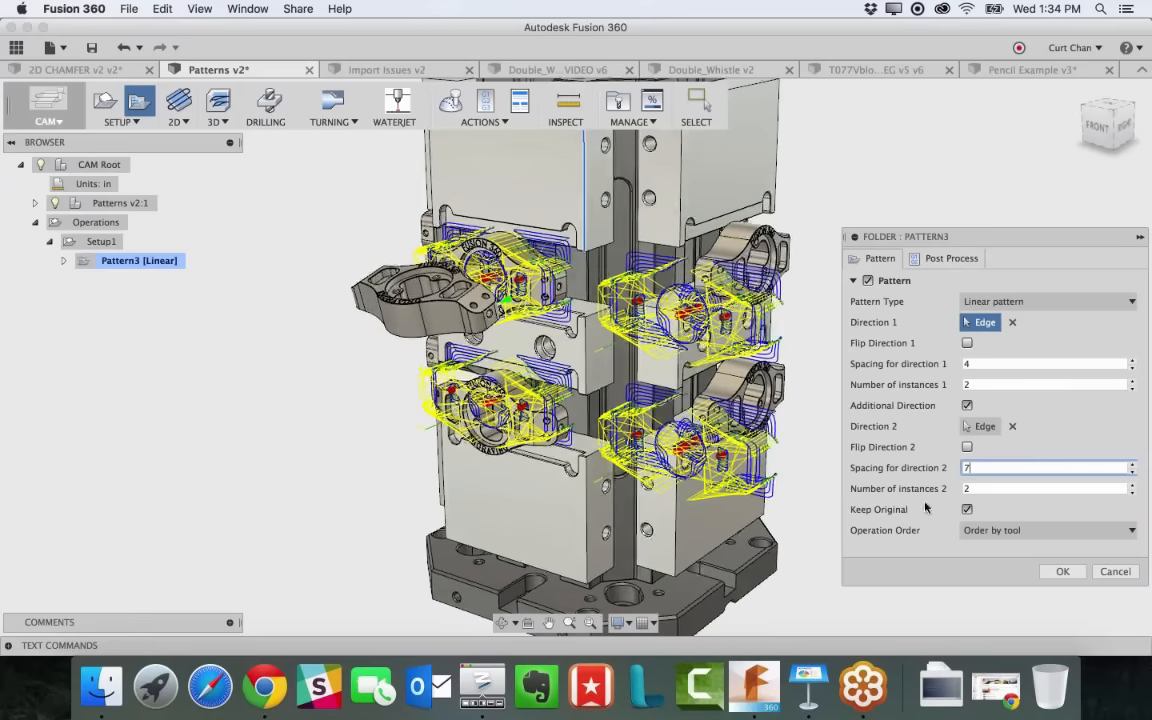
Set the number of instances to 6 in both pattern directions, review the toolpath grid, and accept the linear pattern
key("Tab")
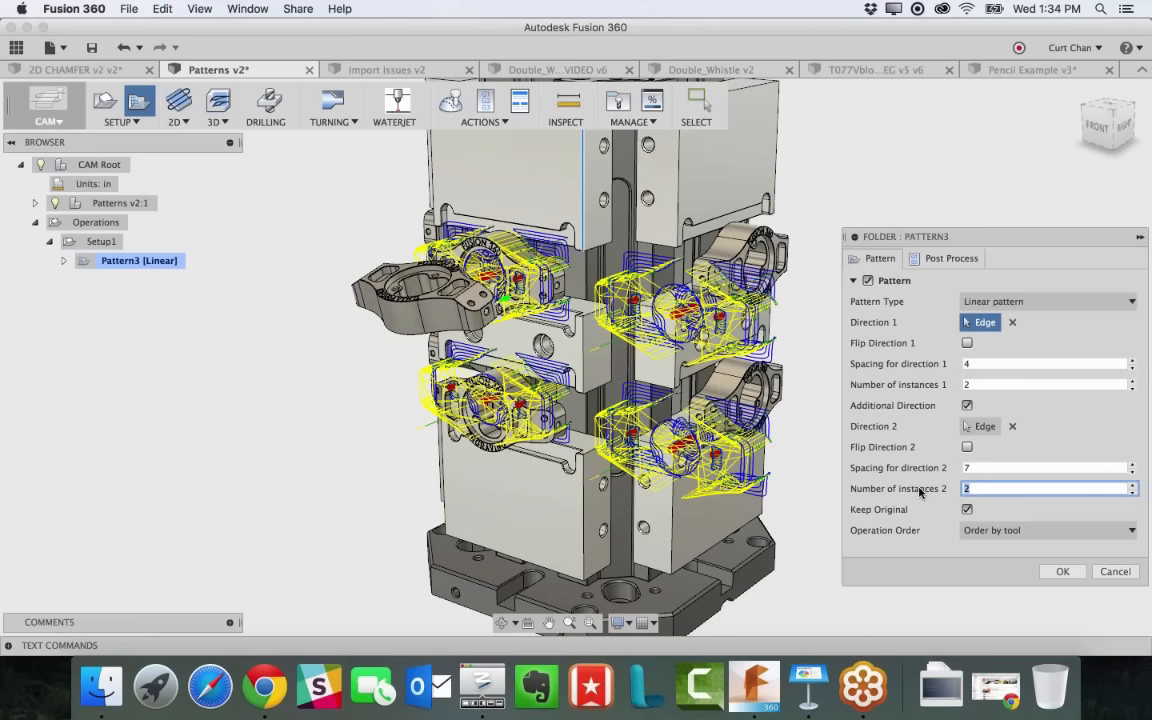
type("6")
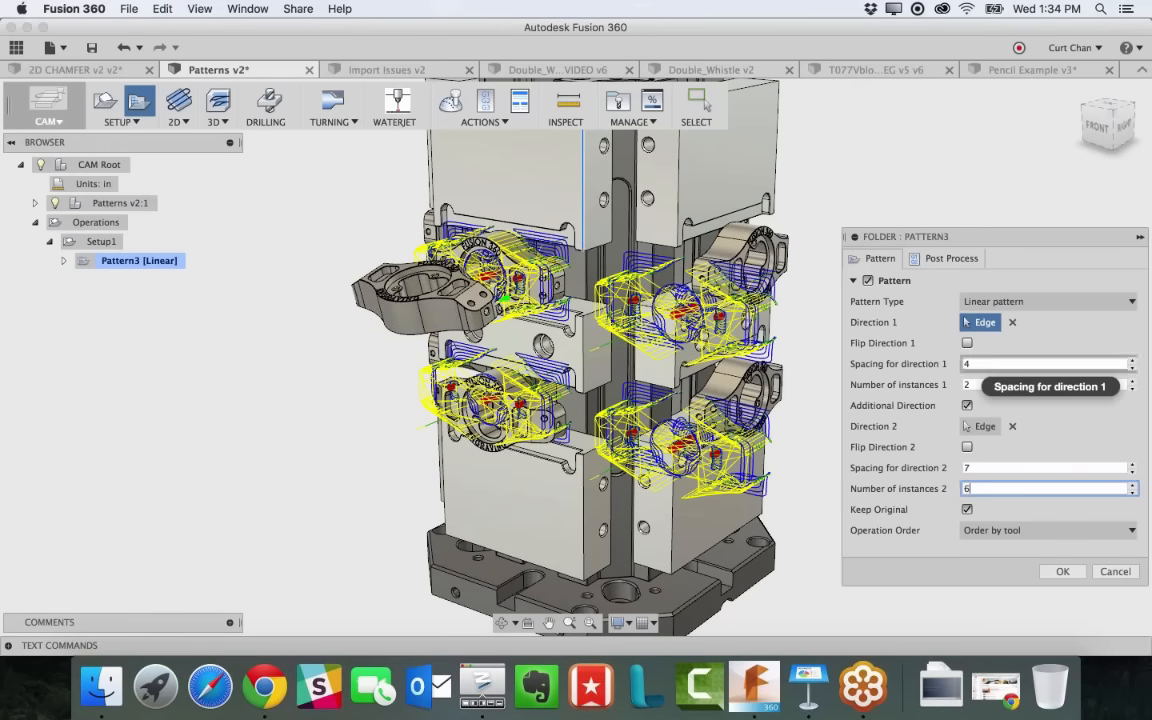
double_click(968, 384)
type("6")
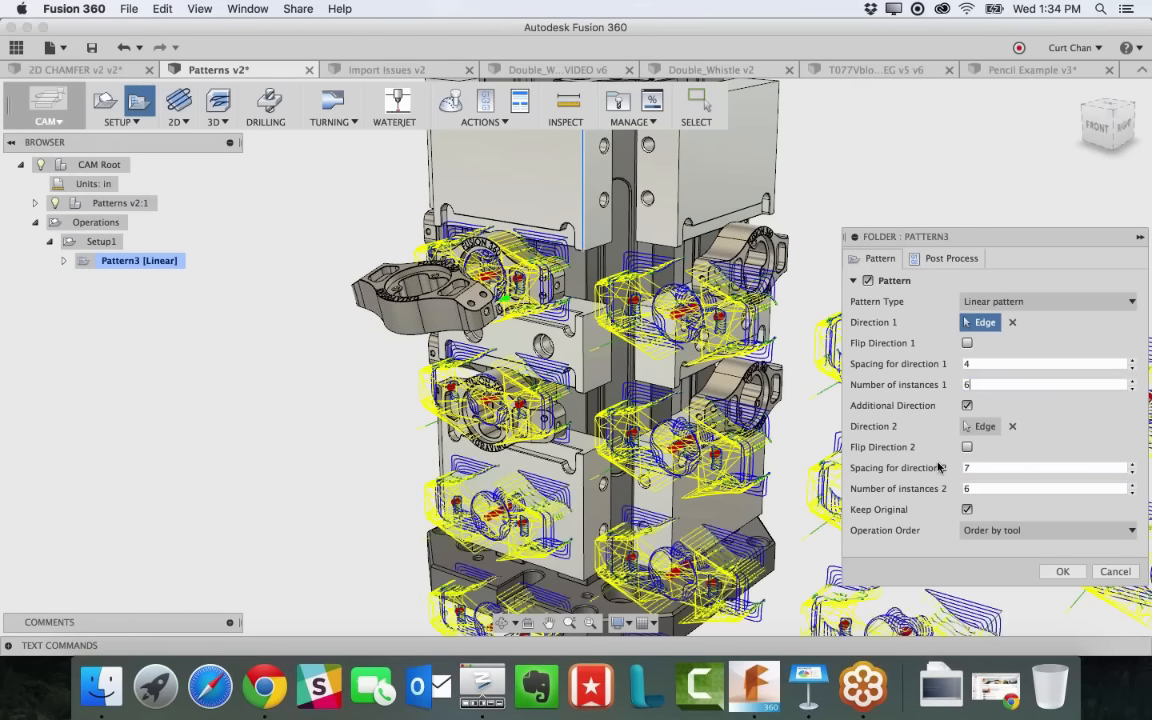
scroll(959, 483, "down", 5)
mouse_move(486, 322)
middle_mouse_down("shift")
mouse_move(500, 324)
mouse_move(476, 336)
middle_mouse_up("shift")
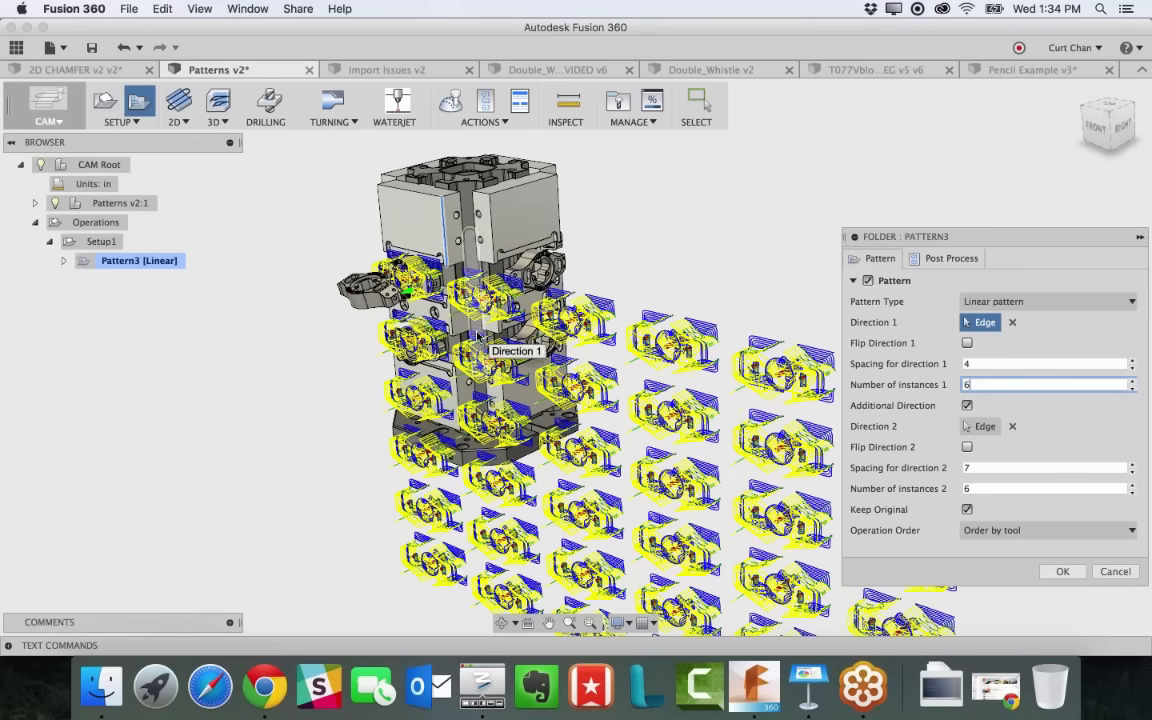
scroll(479, 338, "down", 3)
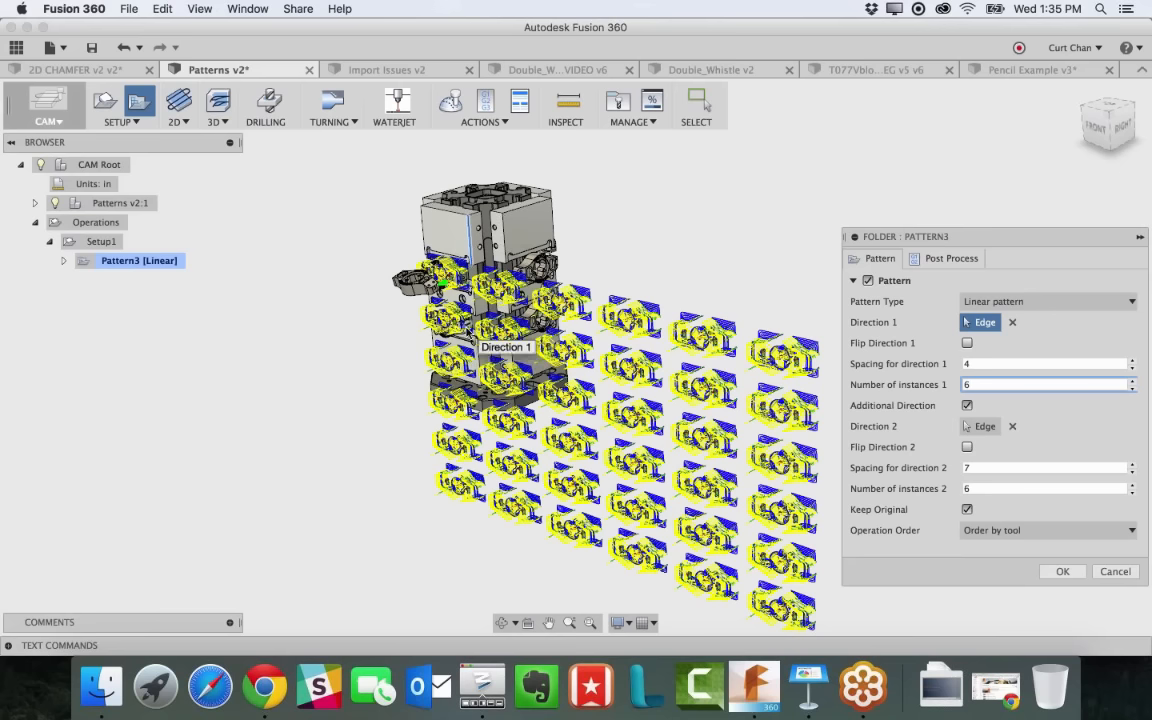
left_click(1062, 572)
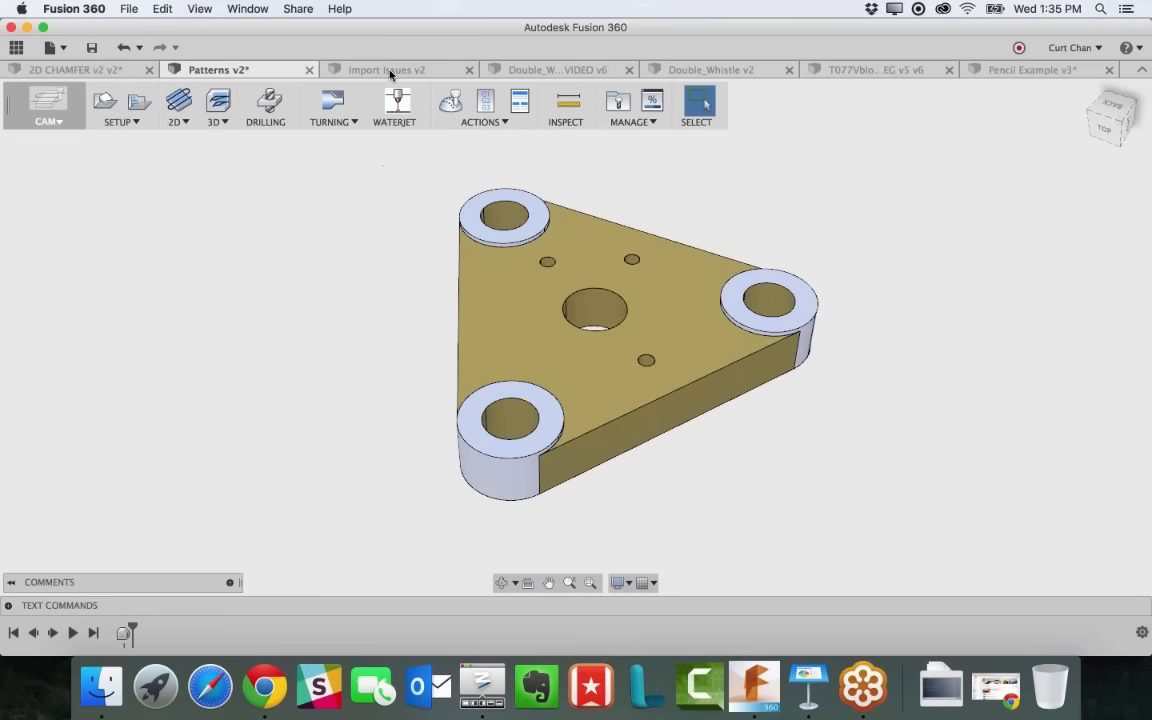
Switch to the Import Issues v2 design and examine the separate surface bodies in its Unstitched group
left_click(391, 72)
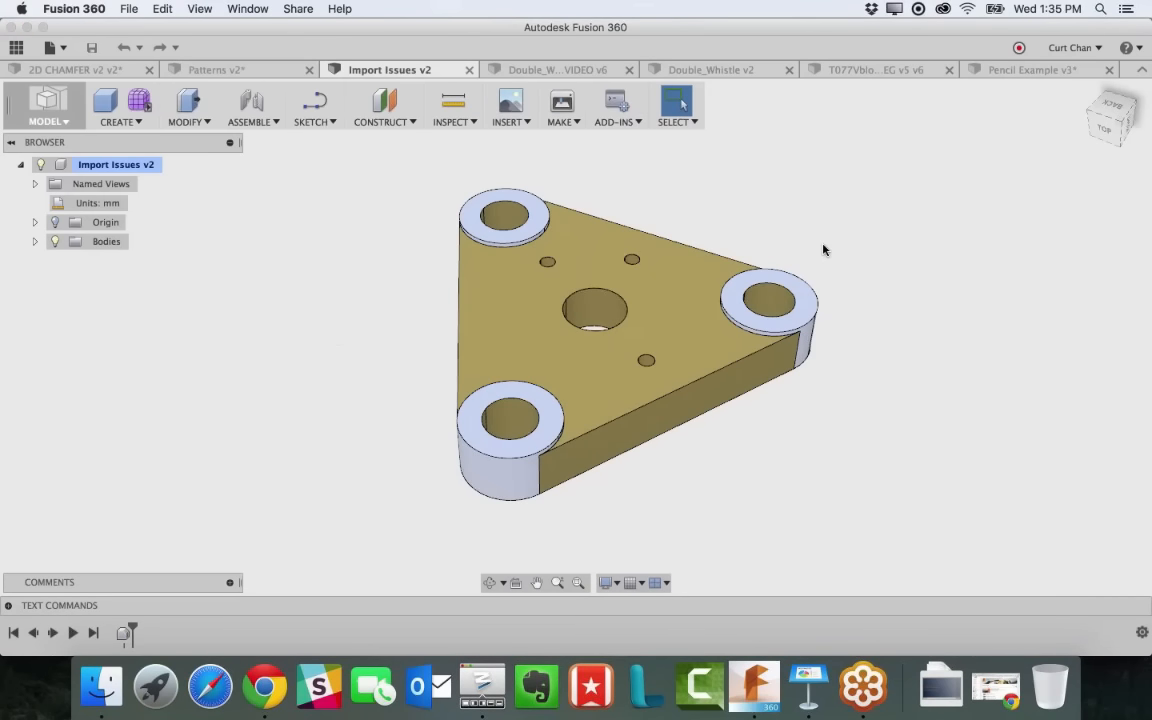
middle_click_drag(820, 247, 787, 251, "shift")
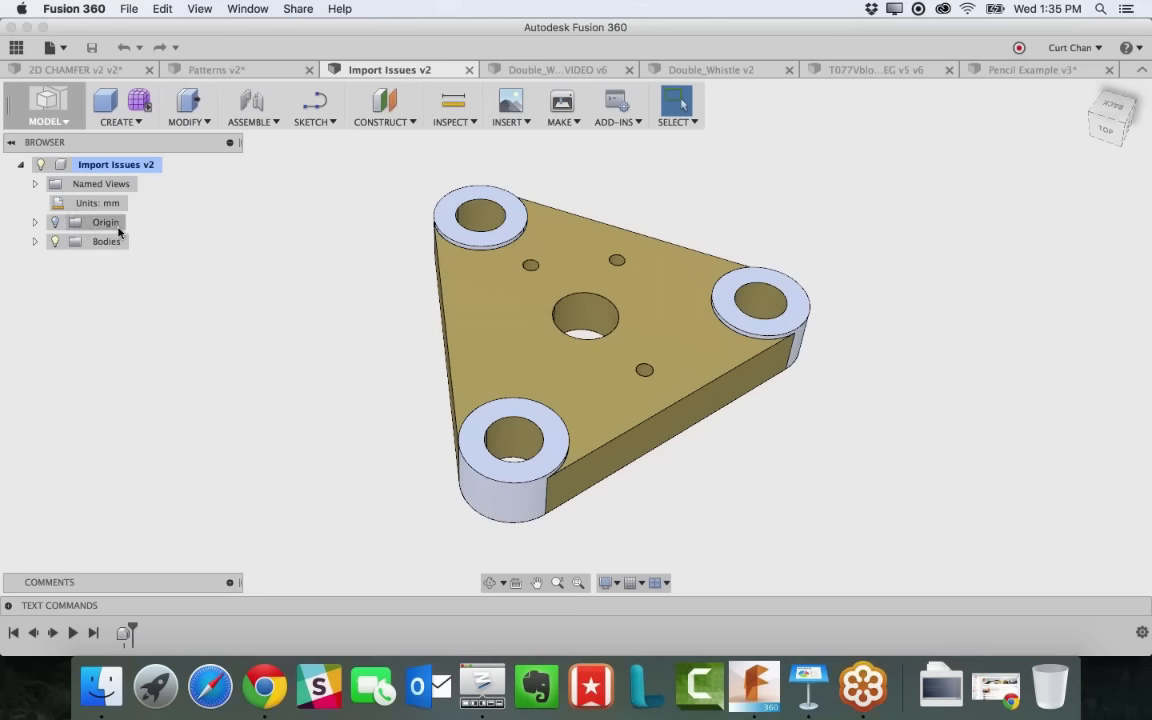
left_click(35, 241)
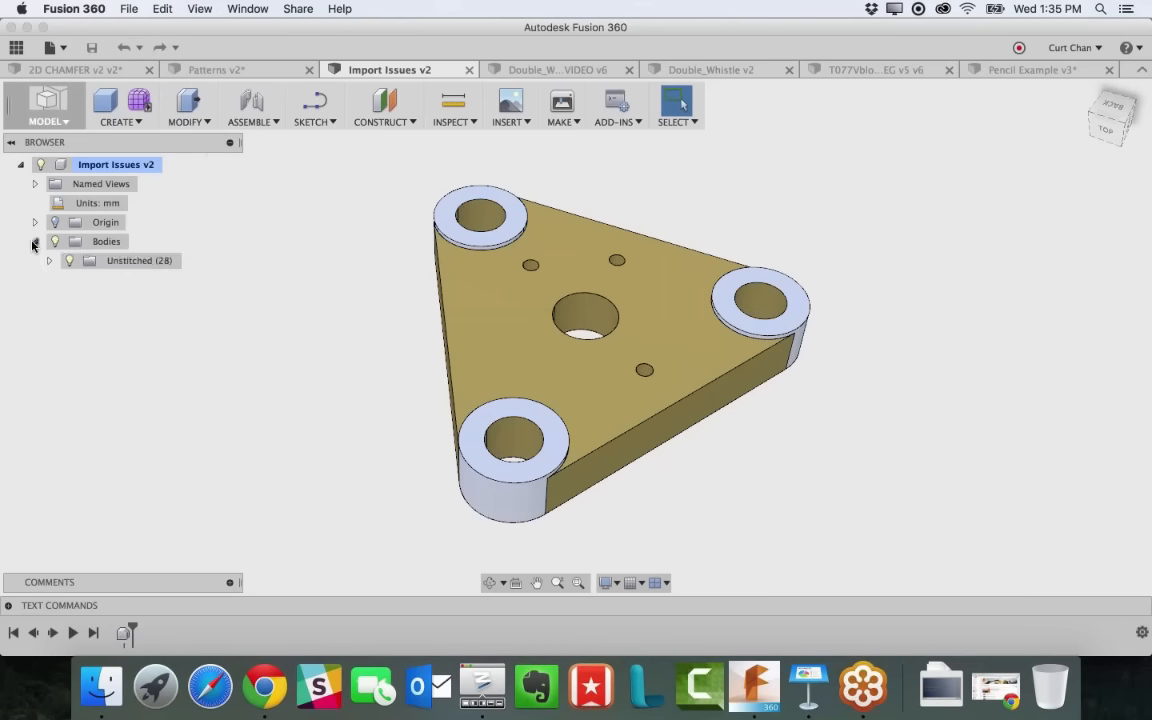
left_click(116, 261)
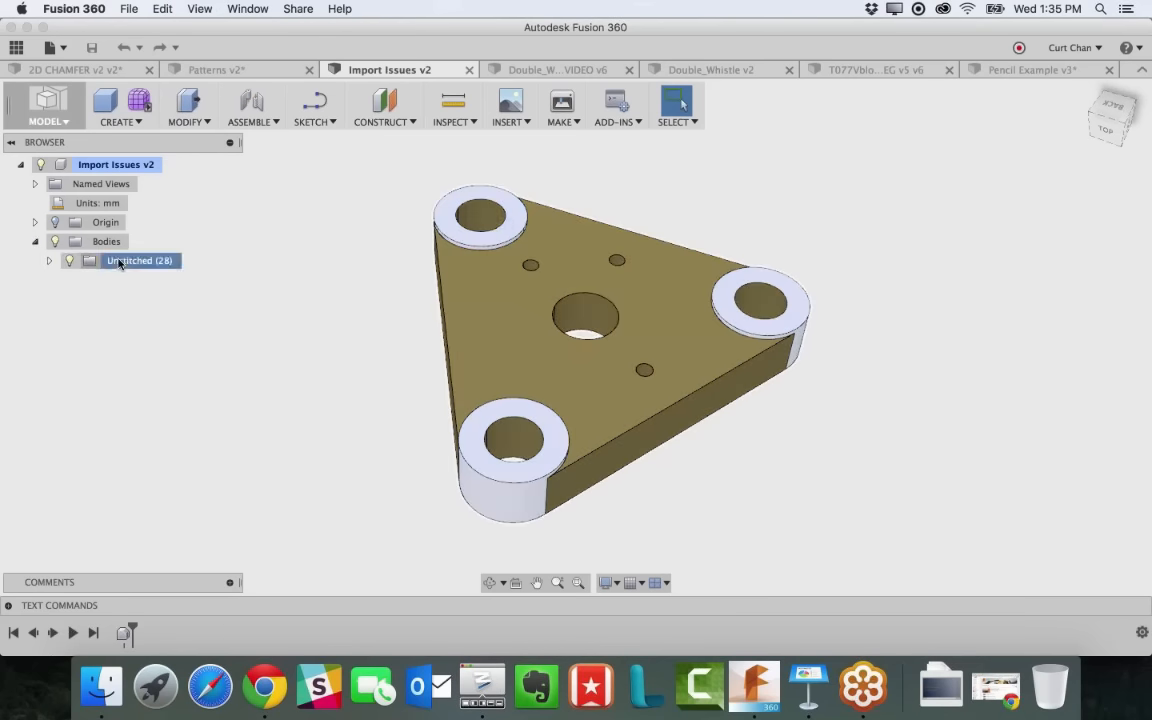
left_click(138, 302)
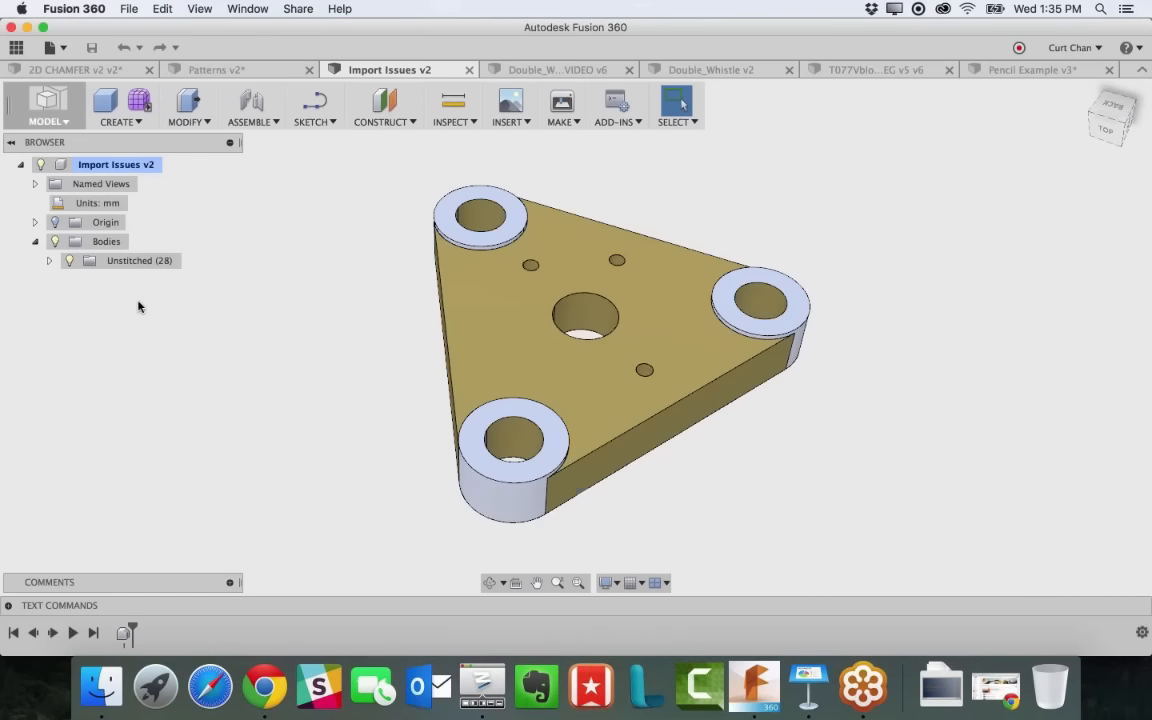
left_click(48, 260)
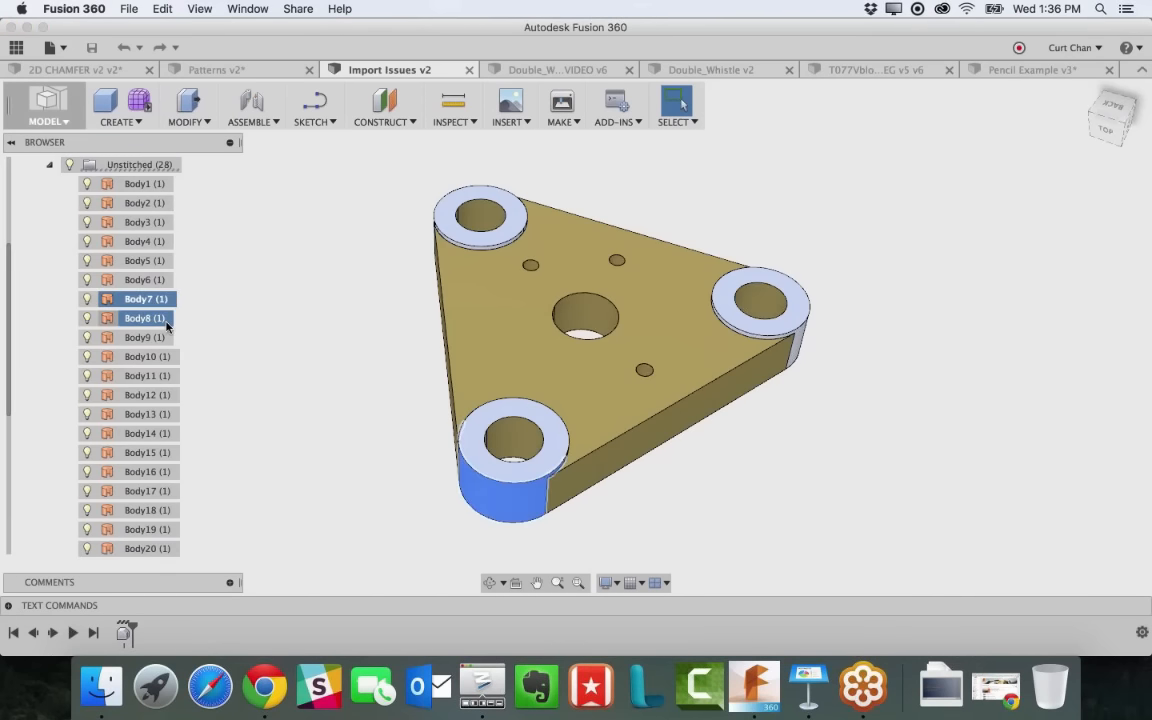
left_click(150, 318)
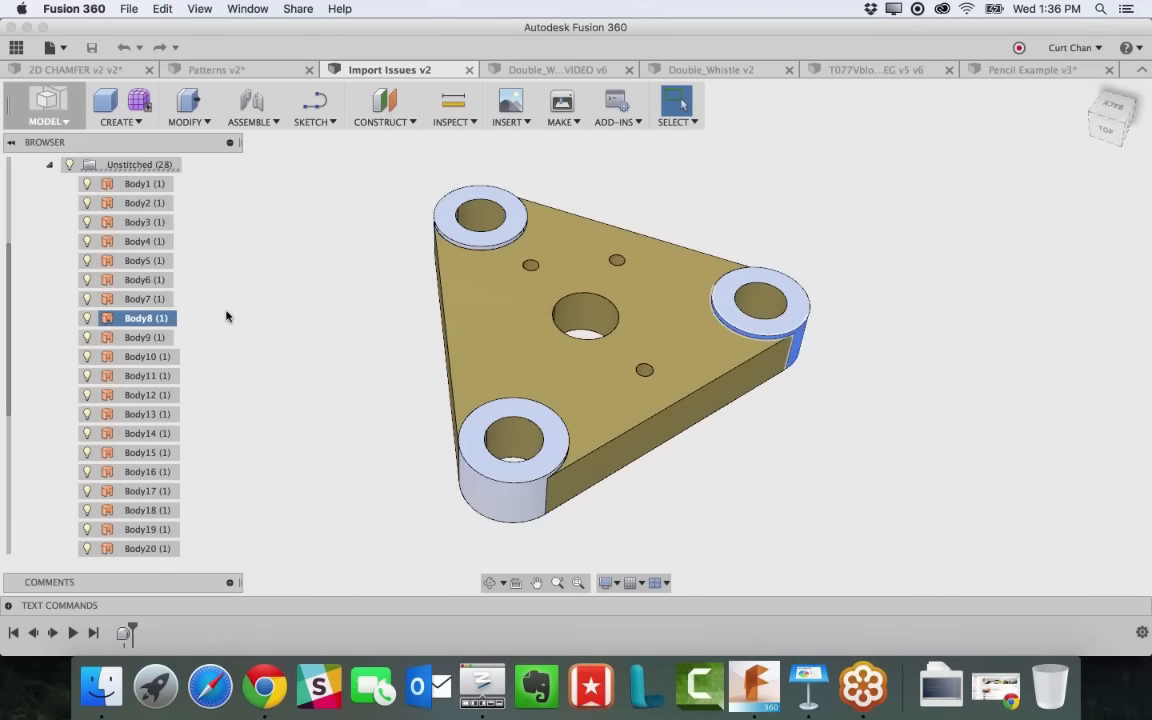
left_click(48, 164)
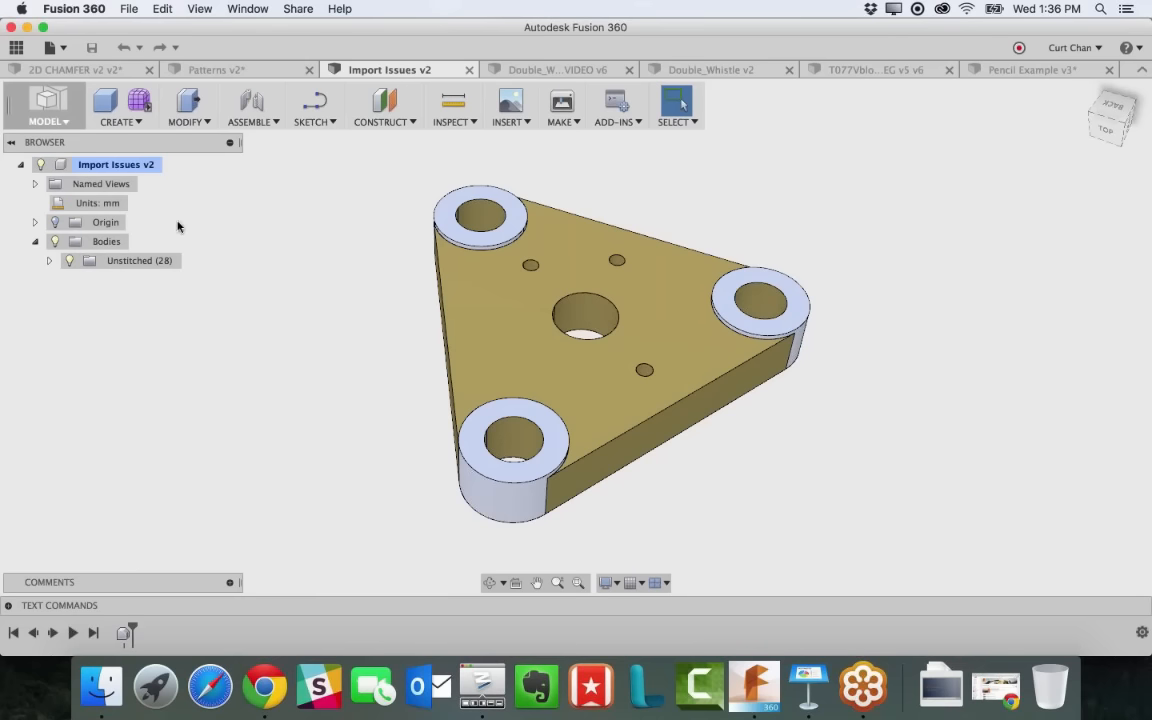
In the Patch workspace, stitch all the unstitched surfaces into a new body with a 0.01 mm tolerance
left_click(48, 110)
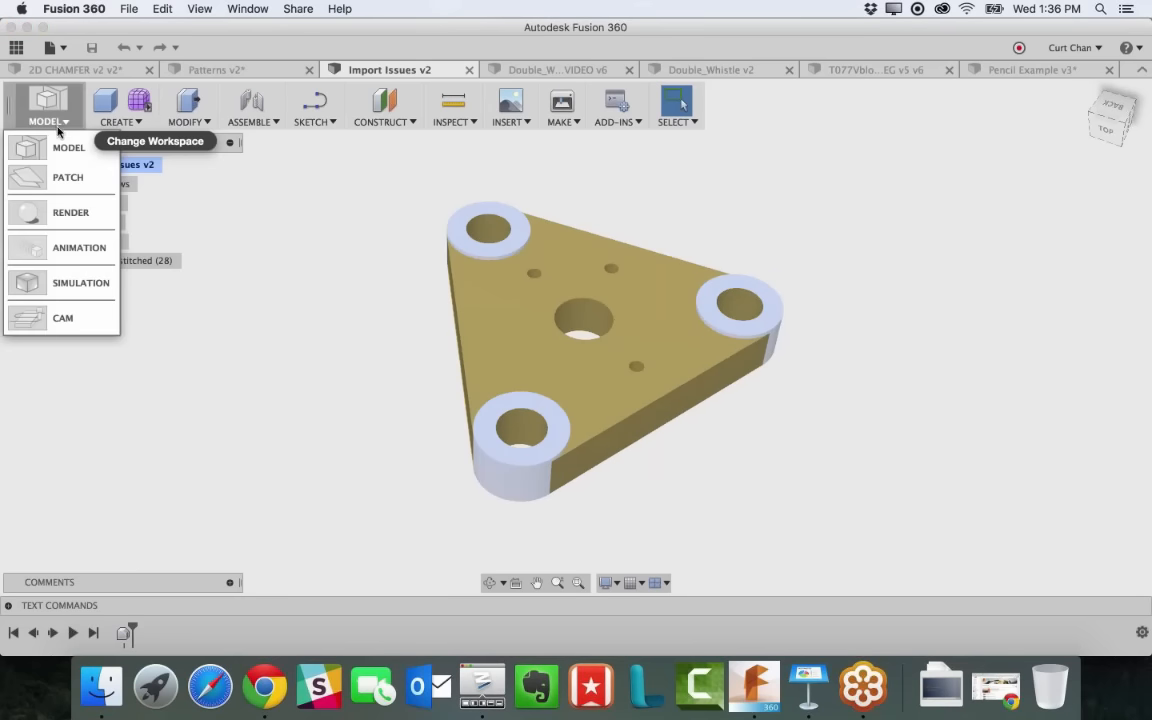
left_click(72, 182)
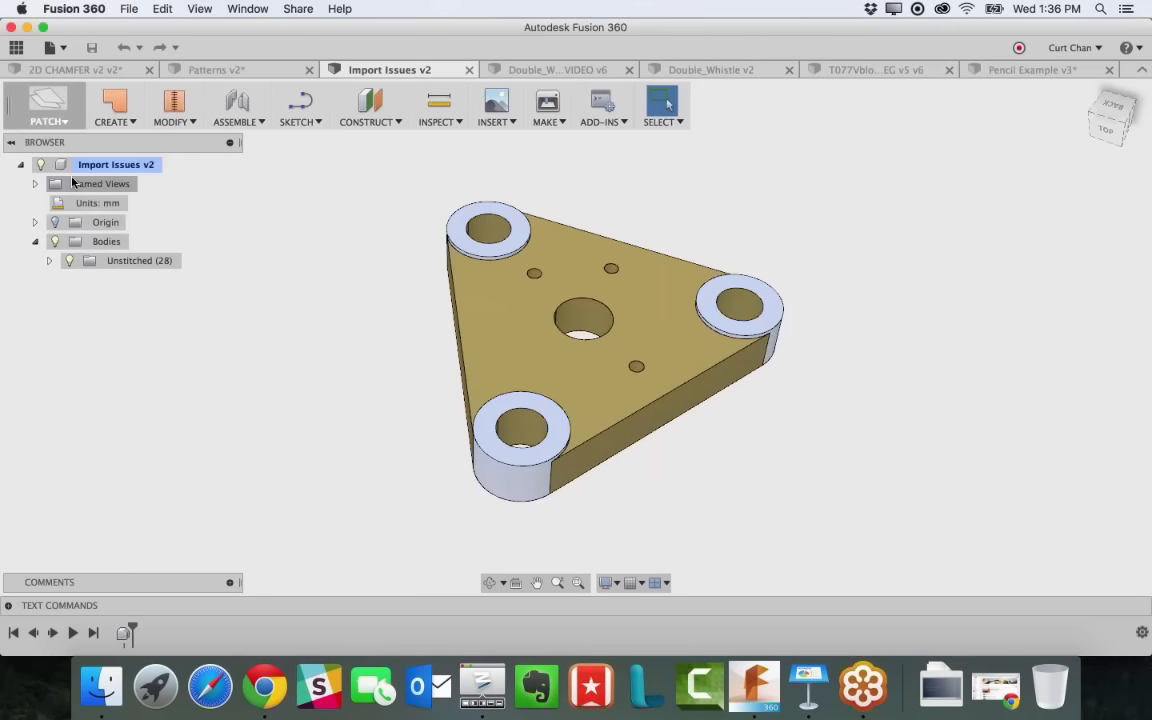
left_click(184, 122)
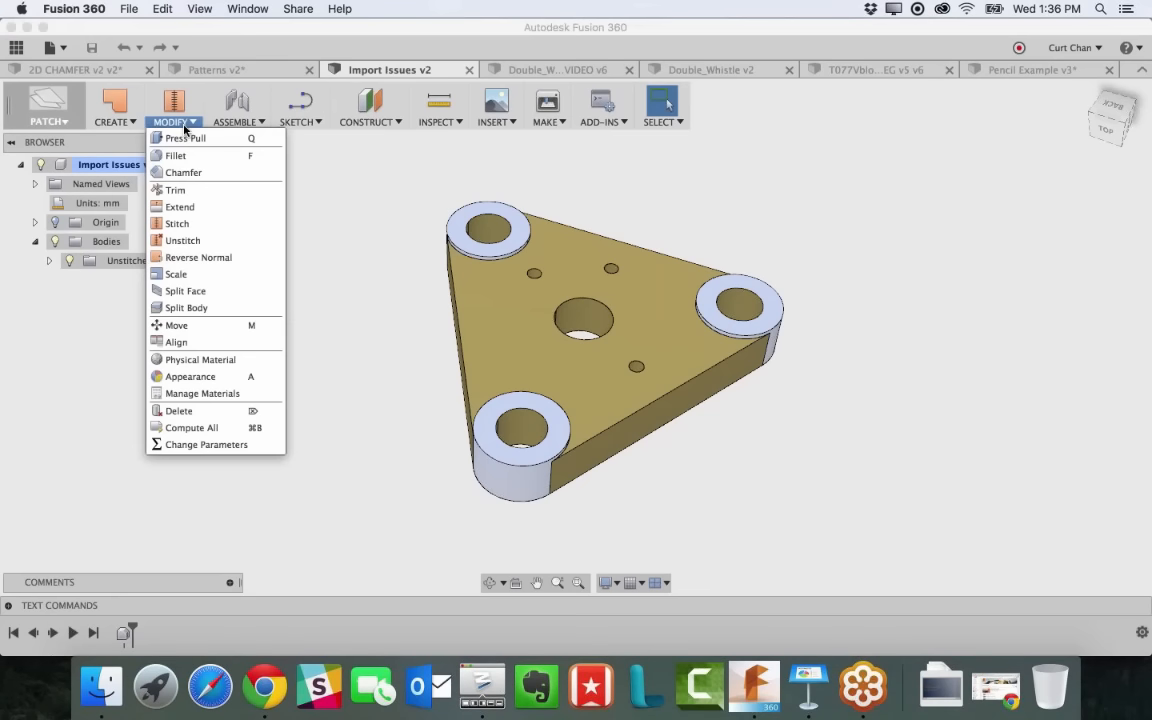
left_click(185, 223)
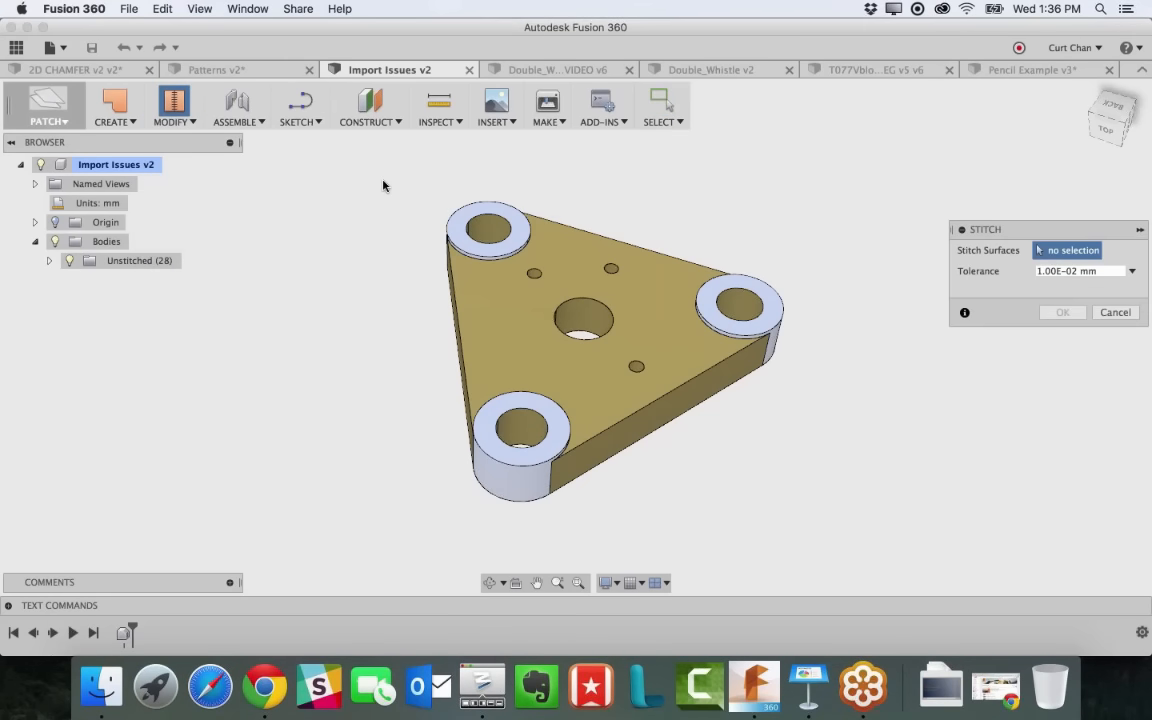
left_click_drag(372, 176, 907, 545)
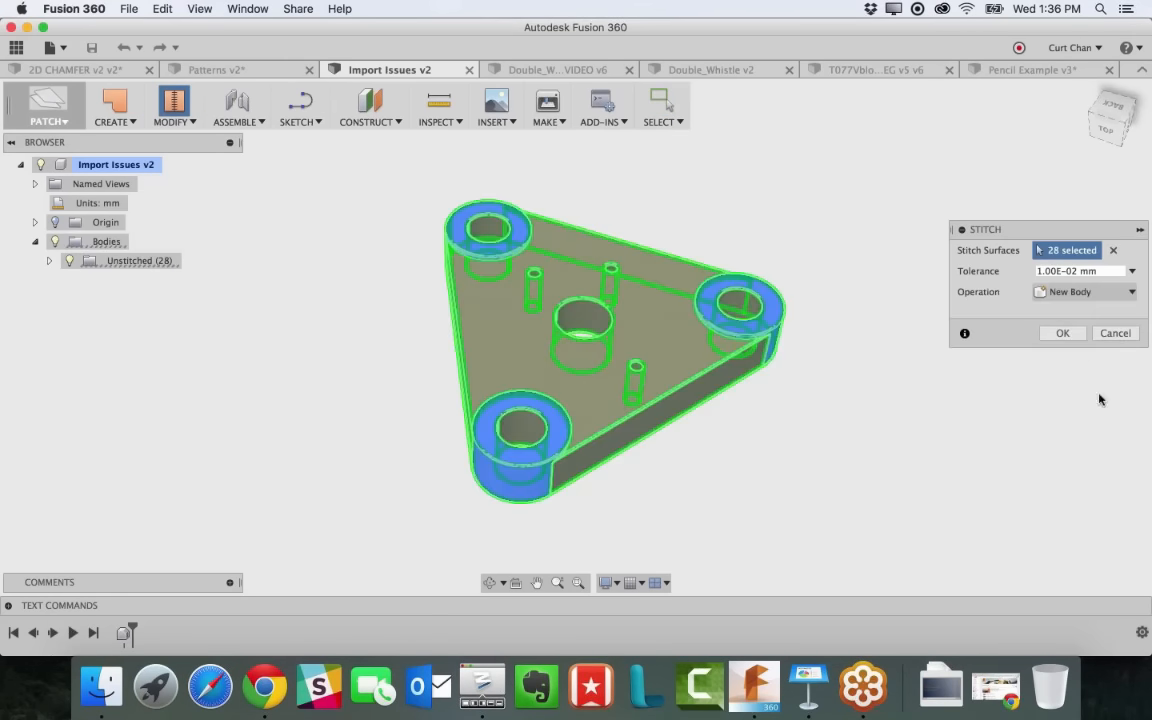
left_click(1064, 333)
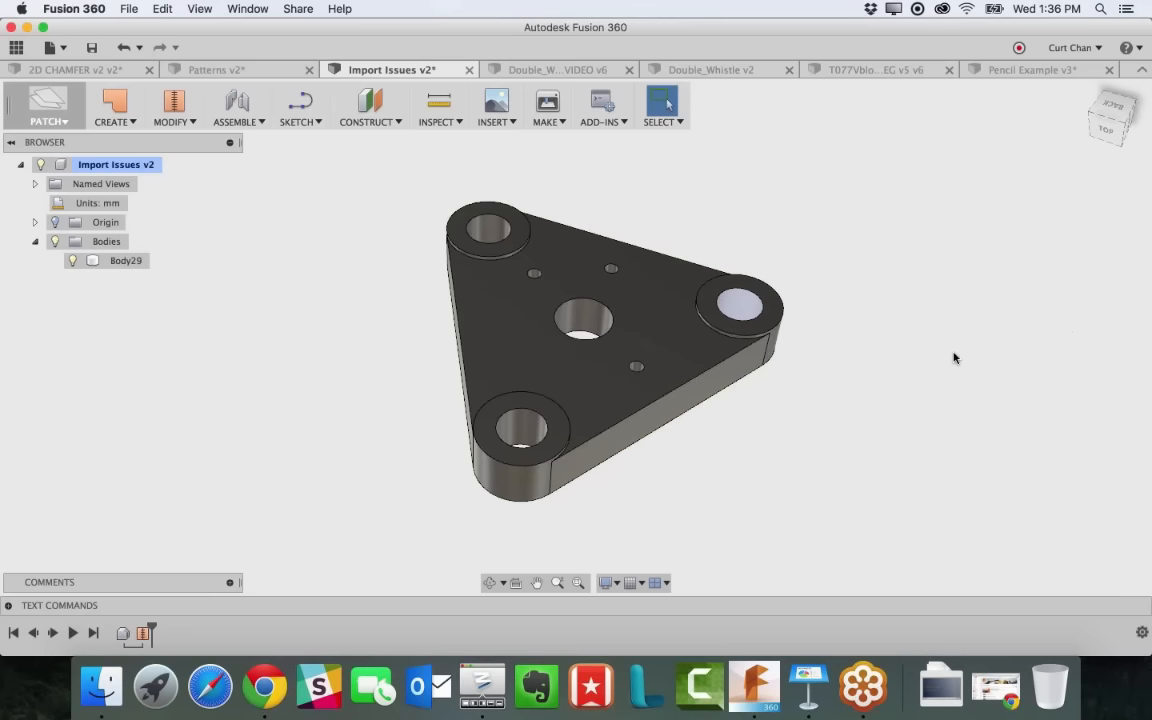
Examine the stitched body and its corner boss bore from several angles to check that it is one closed part
left_click(143, 261)
left_click(143, 261)
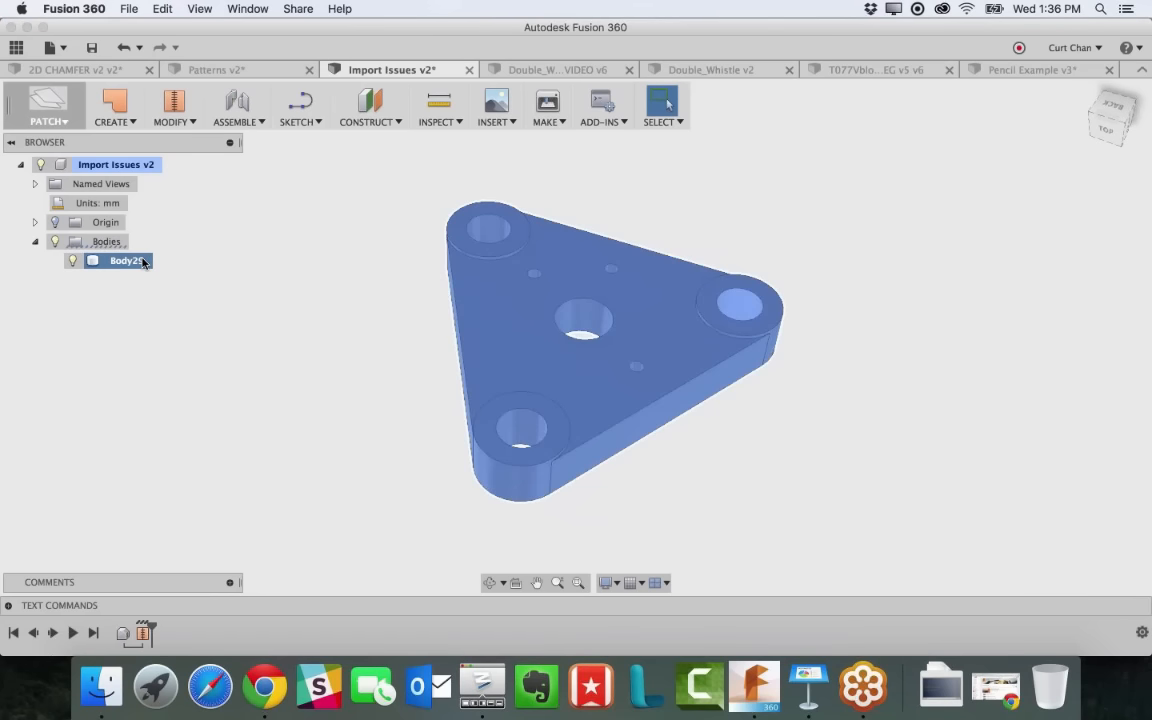
left_click(689, 245)
scroll(759, 347, "up", 3)
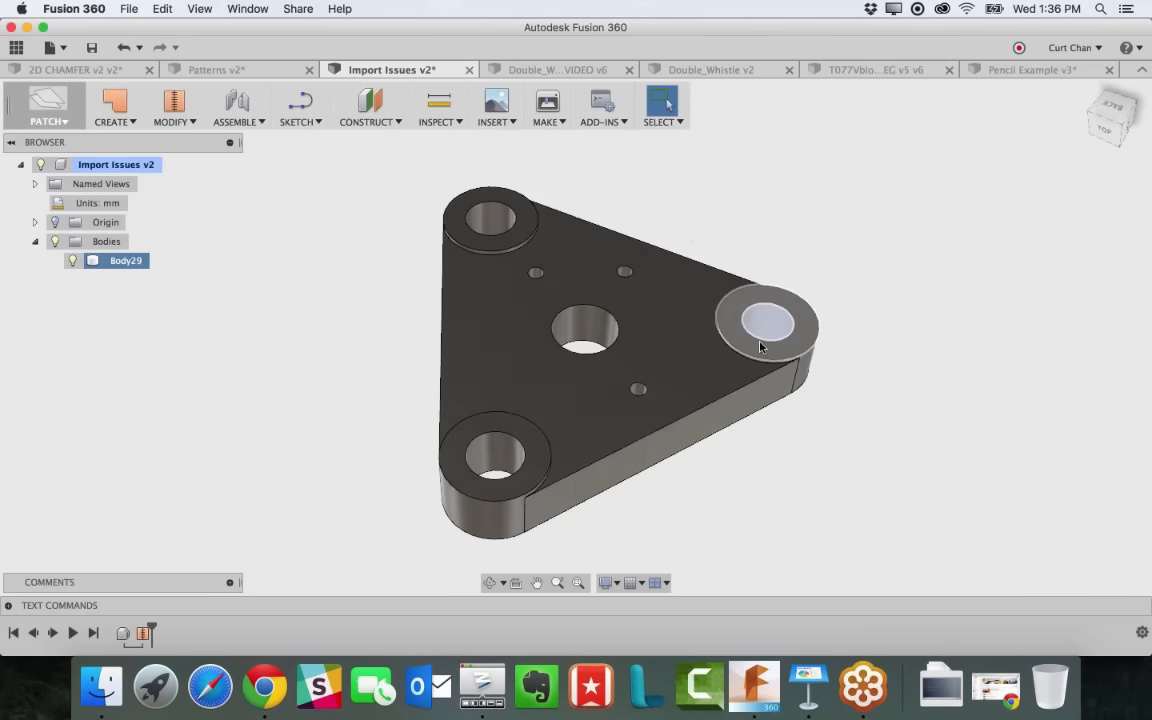
middle_click_drag(761, 345, 799, 378, "shift")
left_click(799, 378)
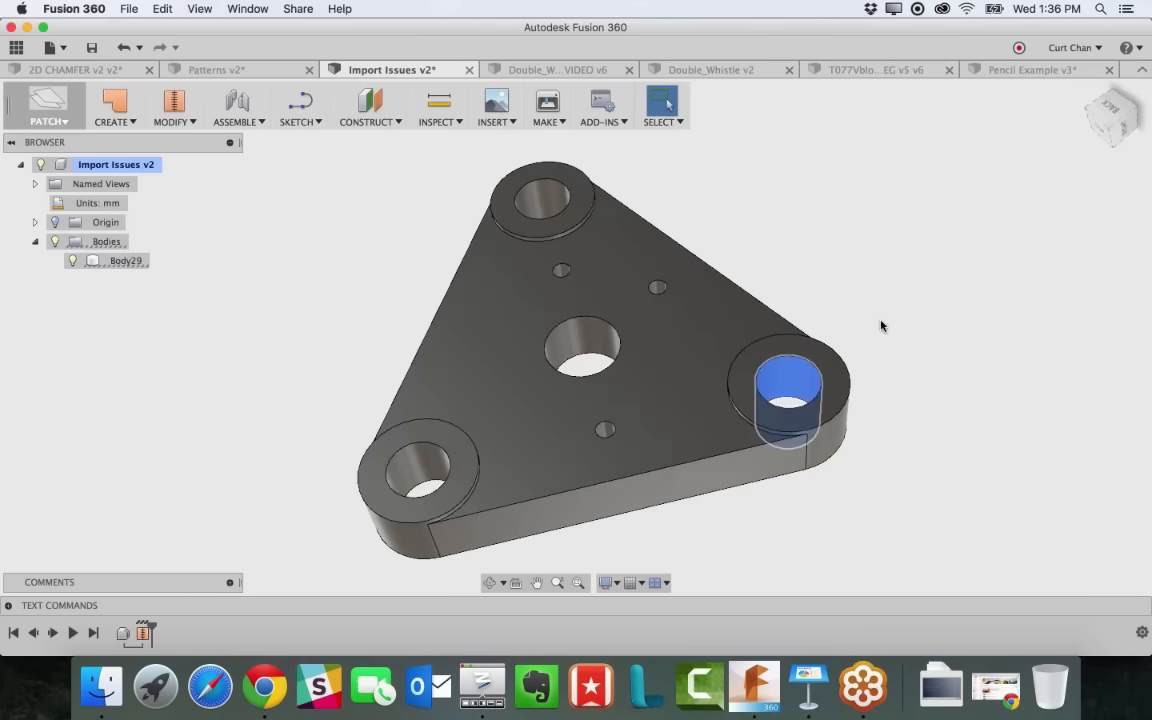
left_click(858, 348)
middle_click_drag(858, 348, 651, 371, "shift")
left_click(118, 261)
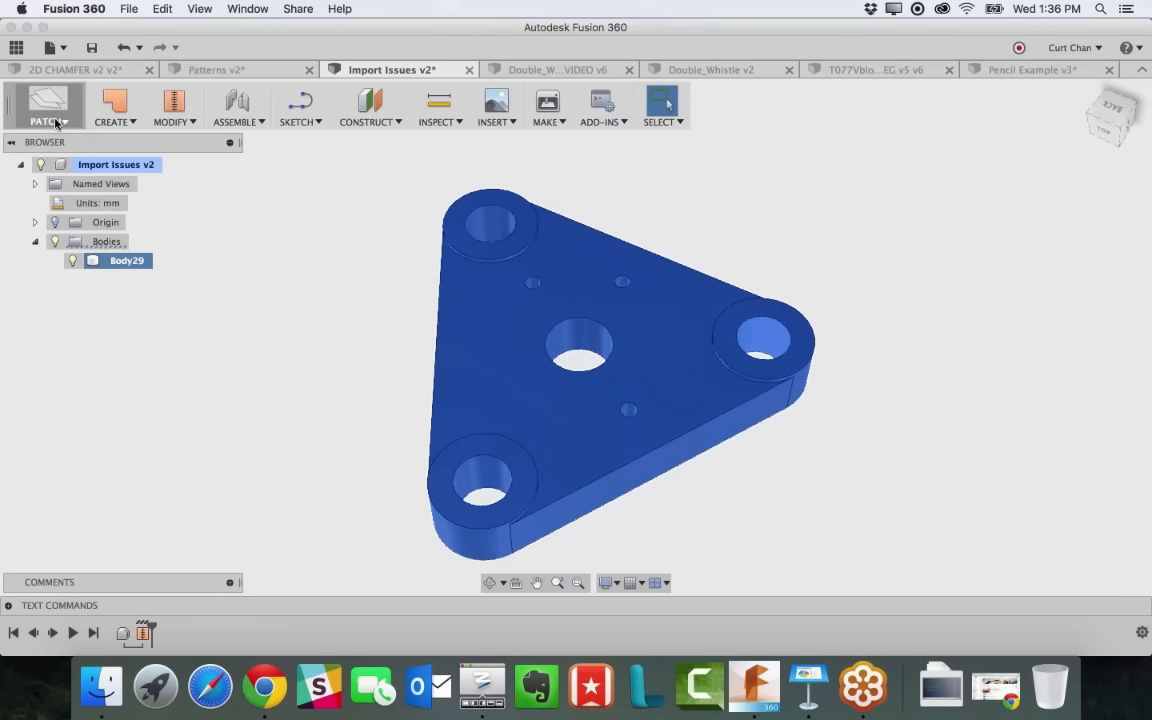
left_click(313, 348)
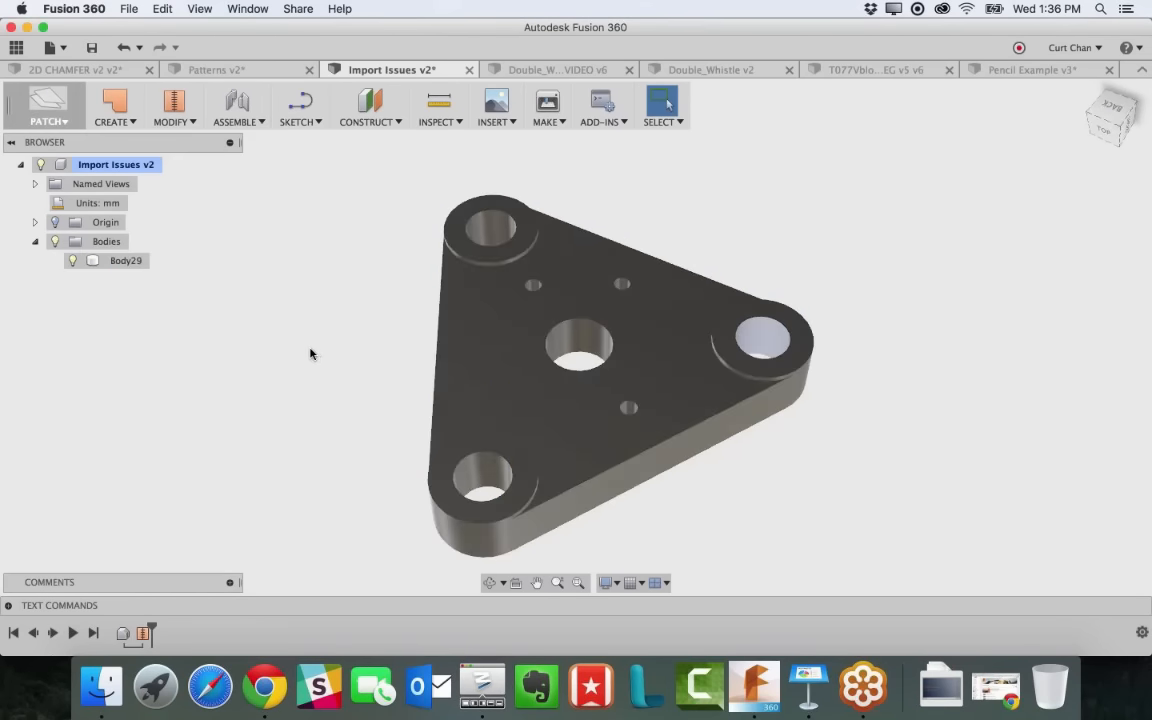
Switch to the CAM workspace, expand the OP3 setup and make it the active setup
left_click(53, 92)
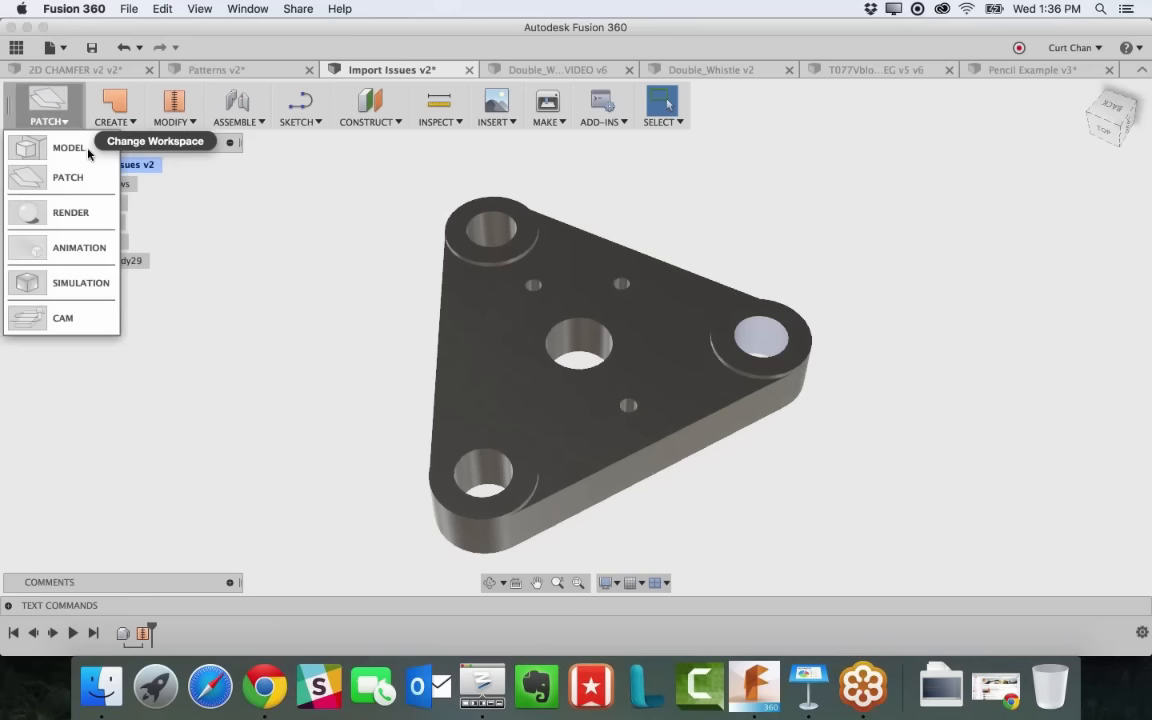
left_click(80, 319)
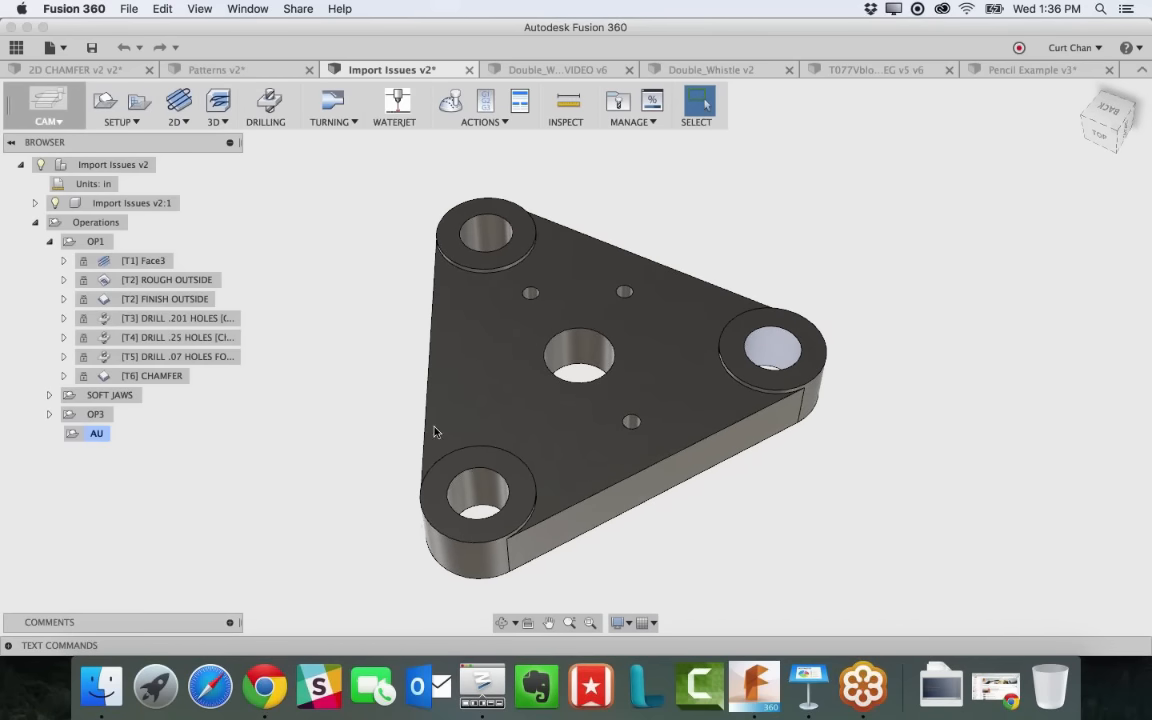
left_click(95, 414)
left_click(49, 414)
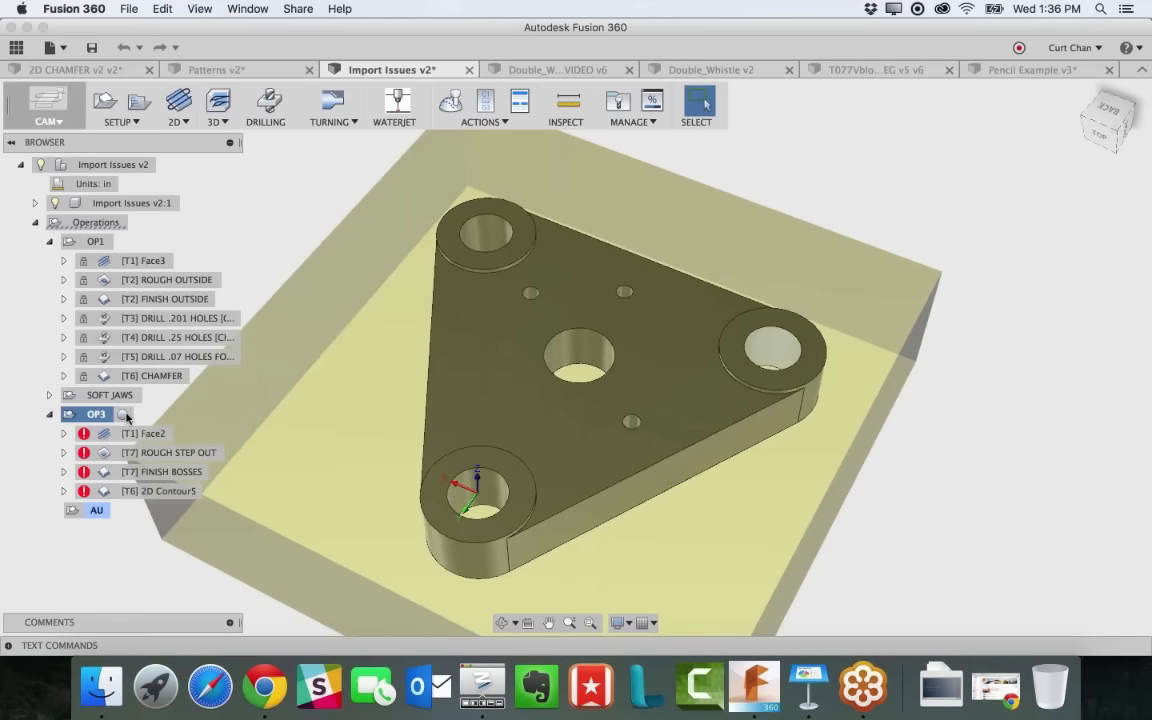
left_click(280, 236)
scroll(512, 357, "down", 2)
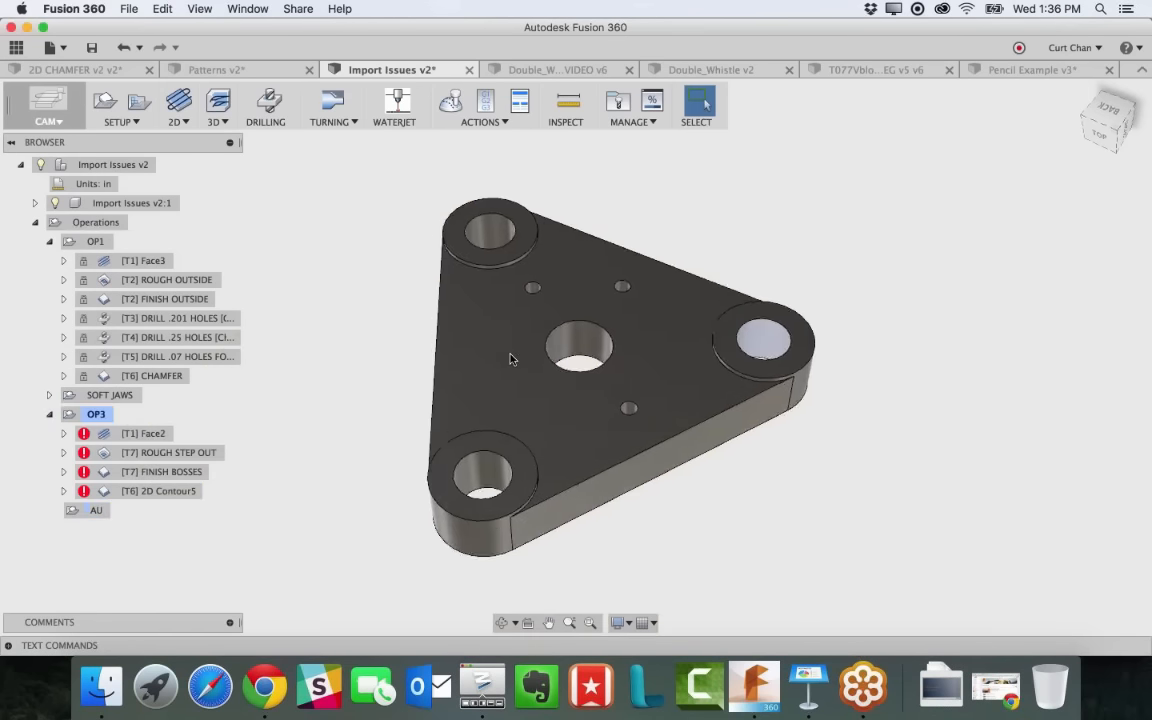
middle_click_drag(512, 357, 571, 293, "shift")
scroll(564, 295, "up", 3)
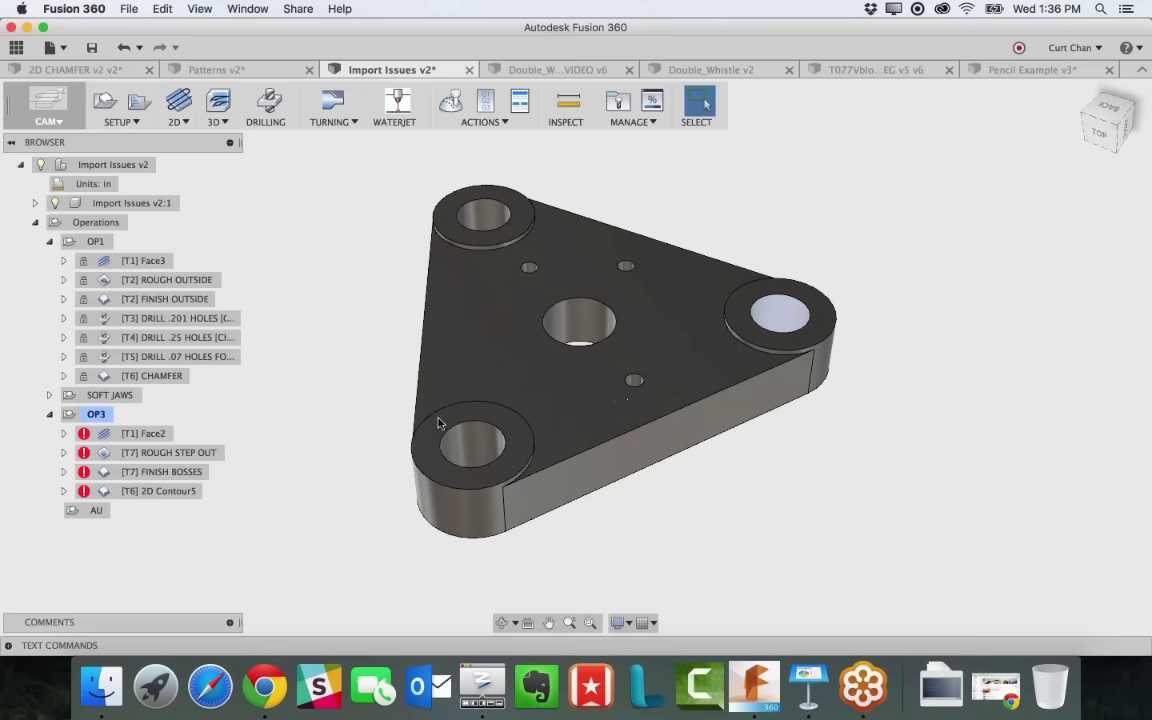
Review the OP1 stock and the toolpath of each OP1 operation from Face3 to CHAMFER, plus OP3's Face2 toolpath
left_click(95, 241)
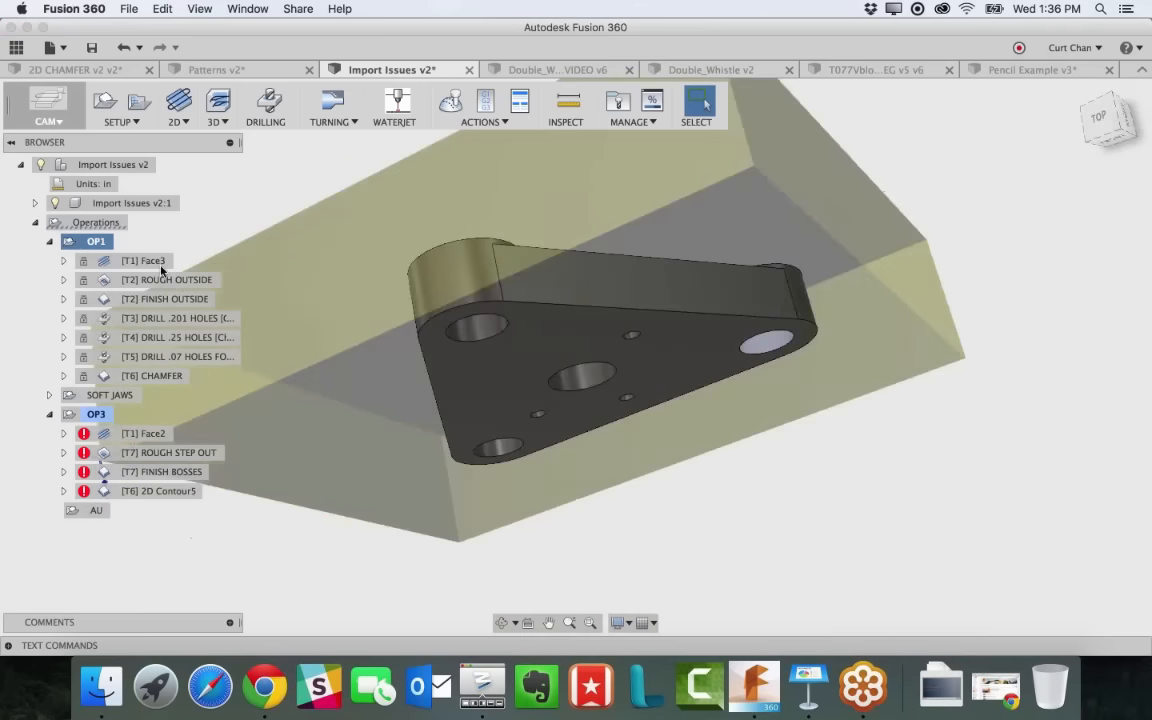
left_click(143, 260)
left_click(166, 279)
left_click(168, 303)
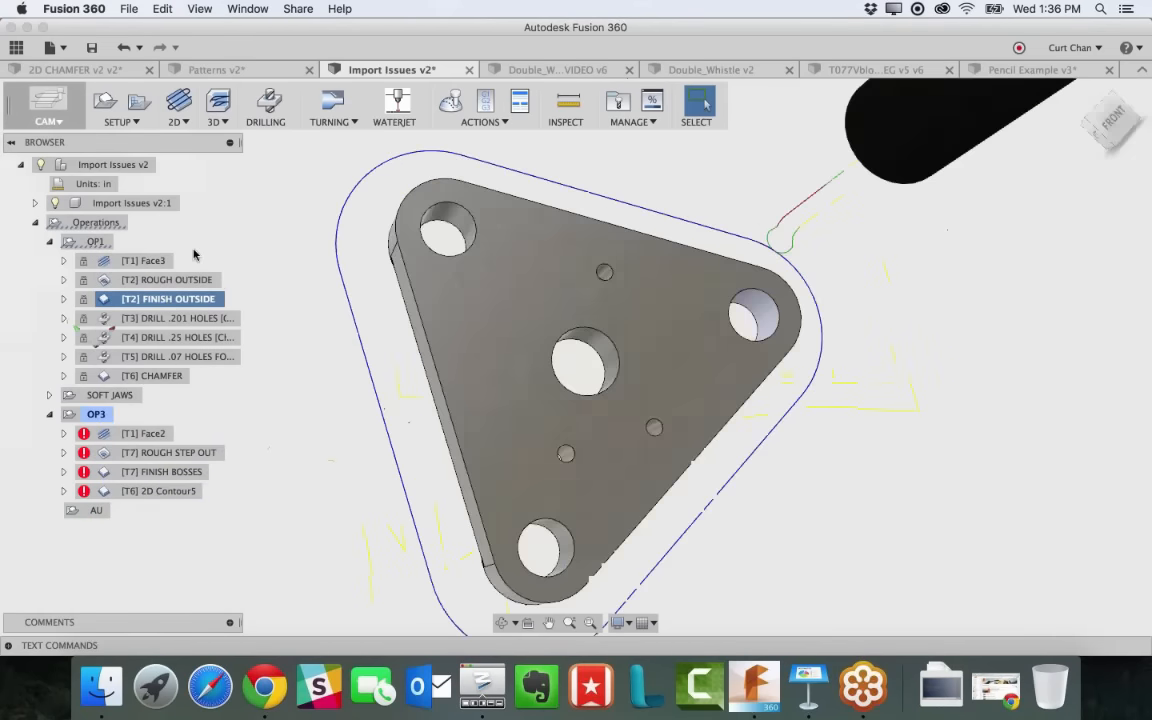
left_click(170, 318)
left_click(172, 337)
left_click(177, 356)
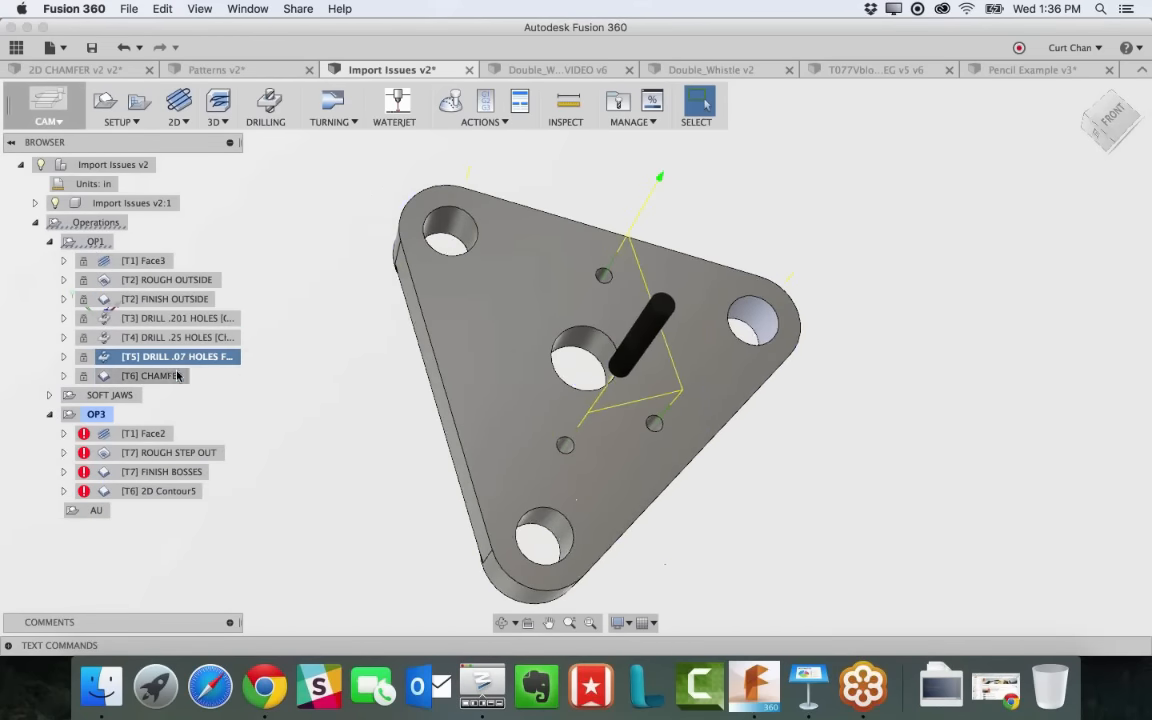
left_click(185, 375)
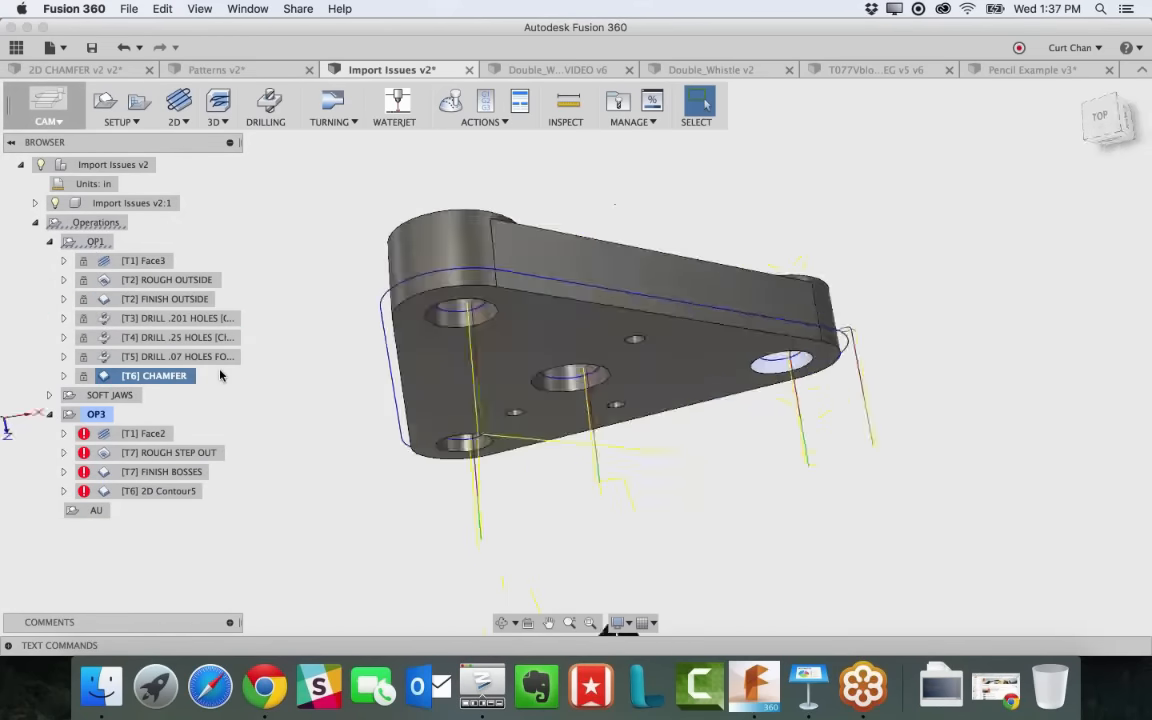
left_click(153, 434)
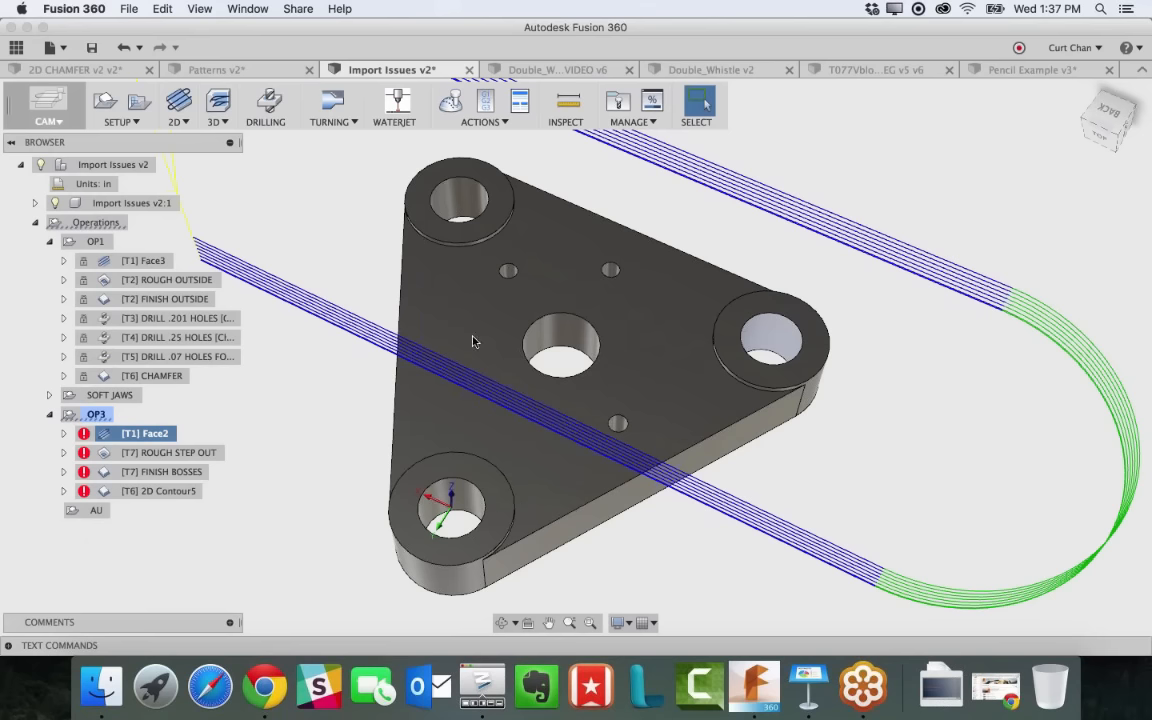
key("Escape")
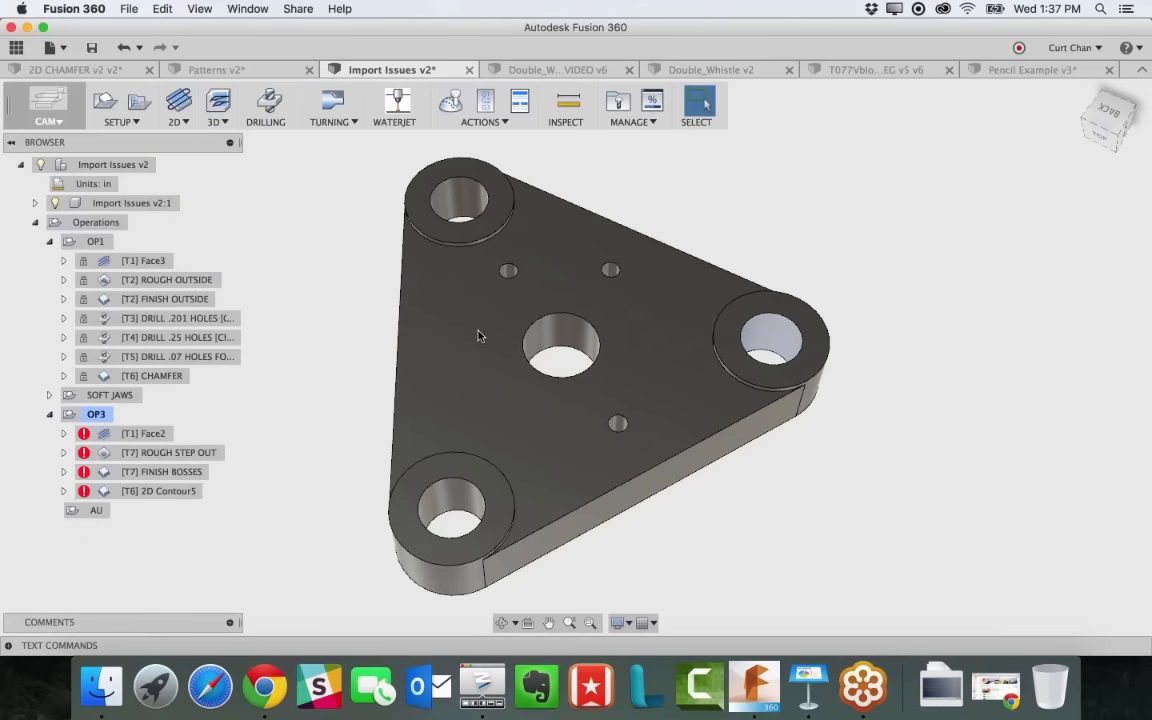
Inspect the plate's large recessed top face in the Model workspace and return to the CAM workspace
left_click(50, 110)
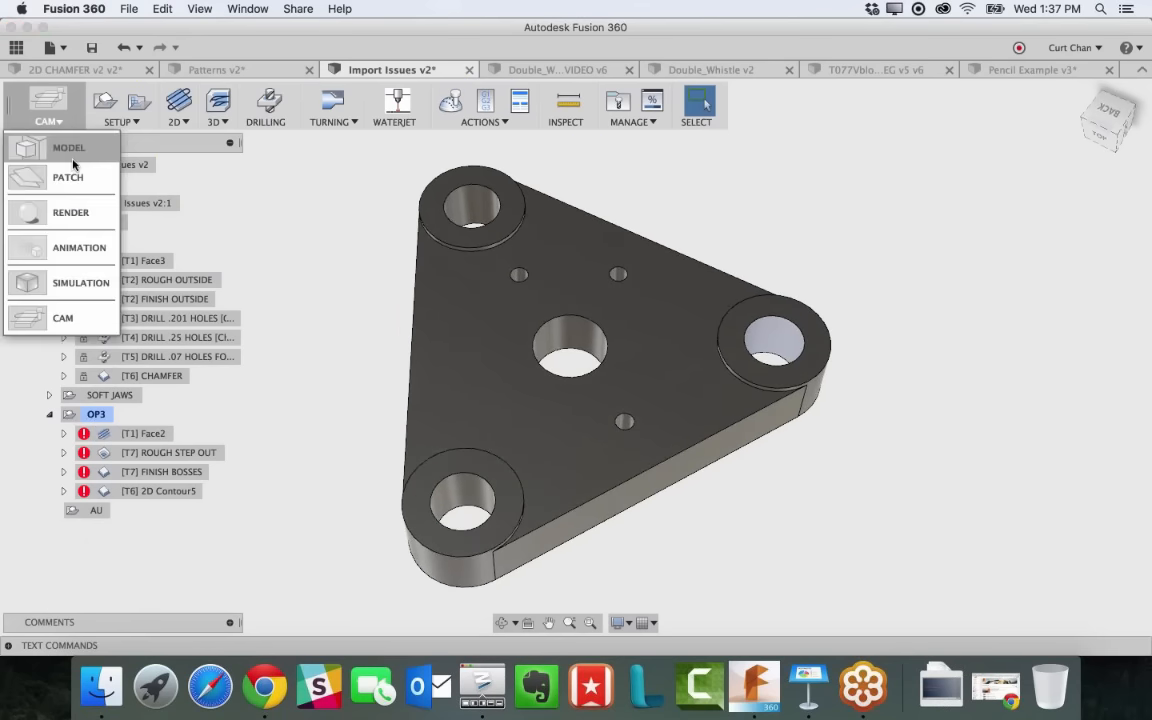
left_click(70, 152)
left_click(454, 277)
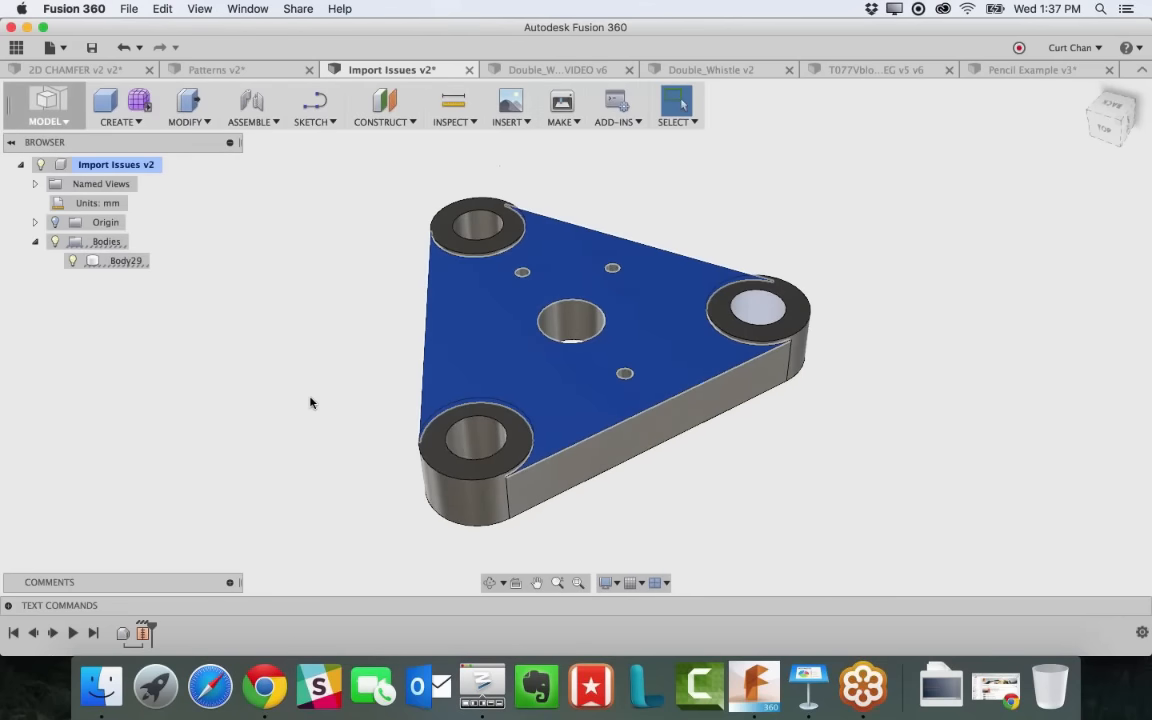
middle_click_drag(310, 402, 340, 337, "shift")
left_click(340, 337)
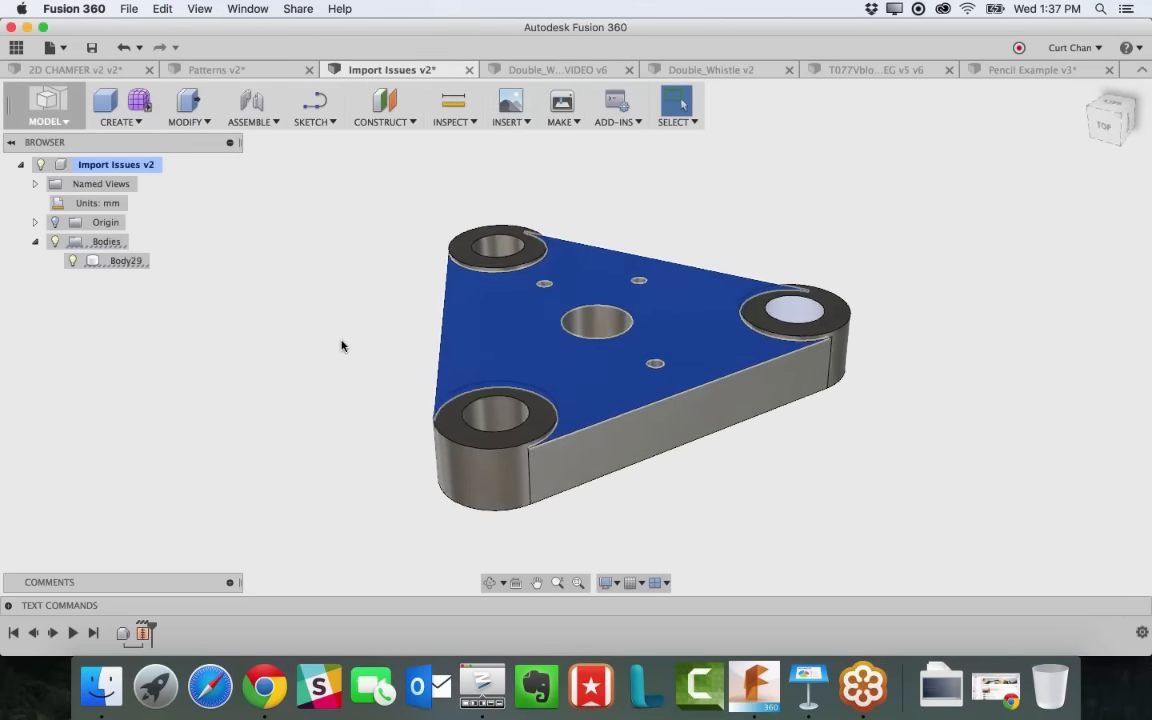
left_click(71, 124)
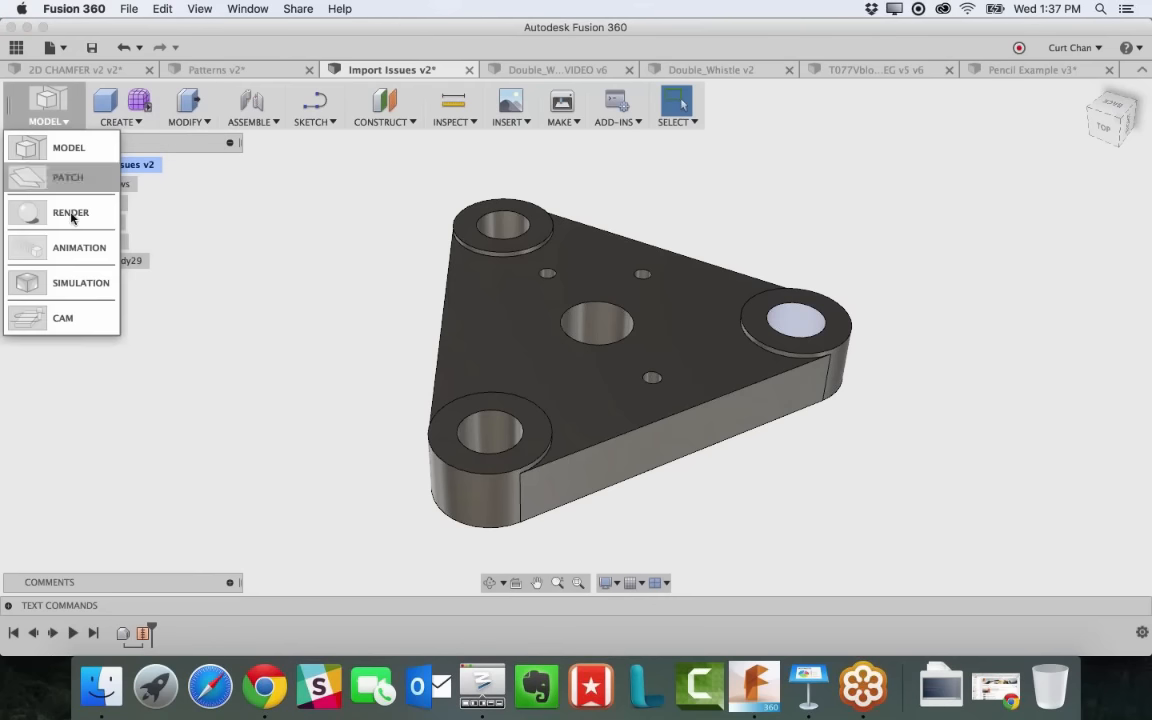
left_click(62, 318)
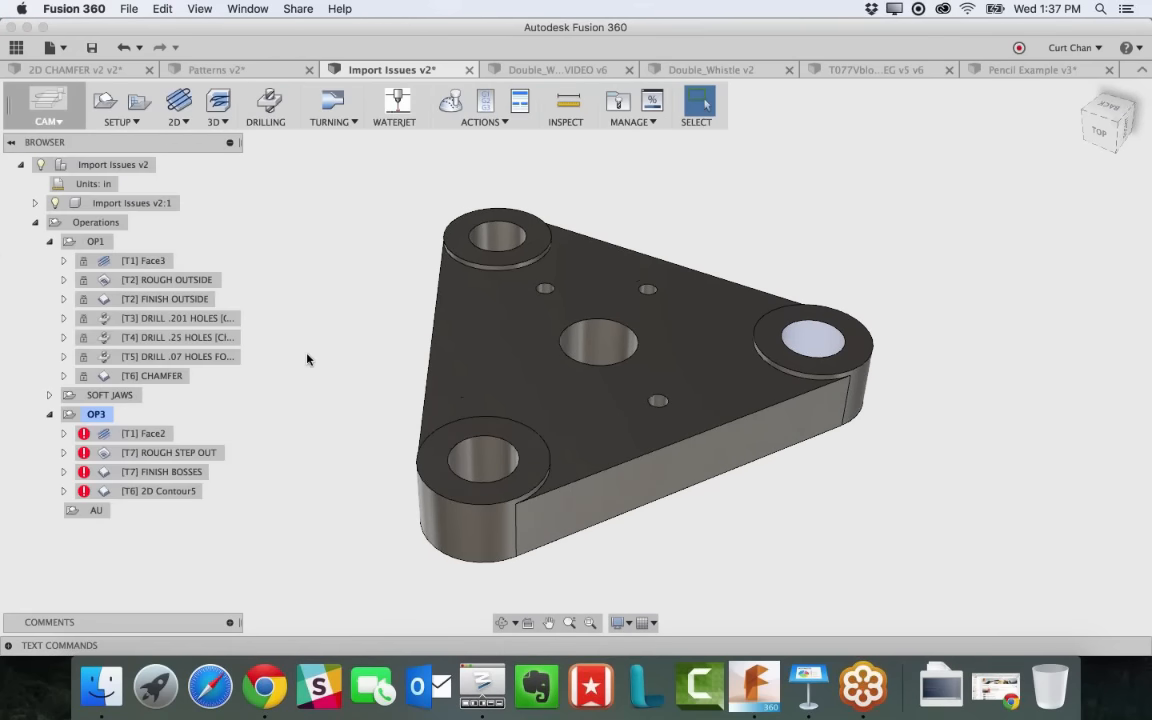
Activate the OP1 setup and switch the active setup back to OP3, comparing their stock and origins
left_click(90, 416)
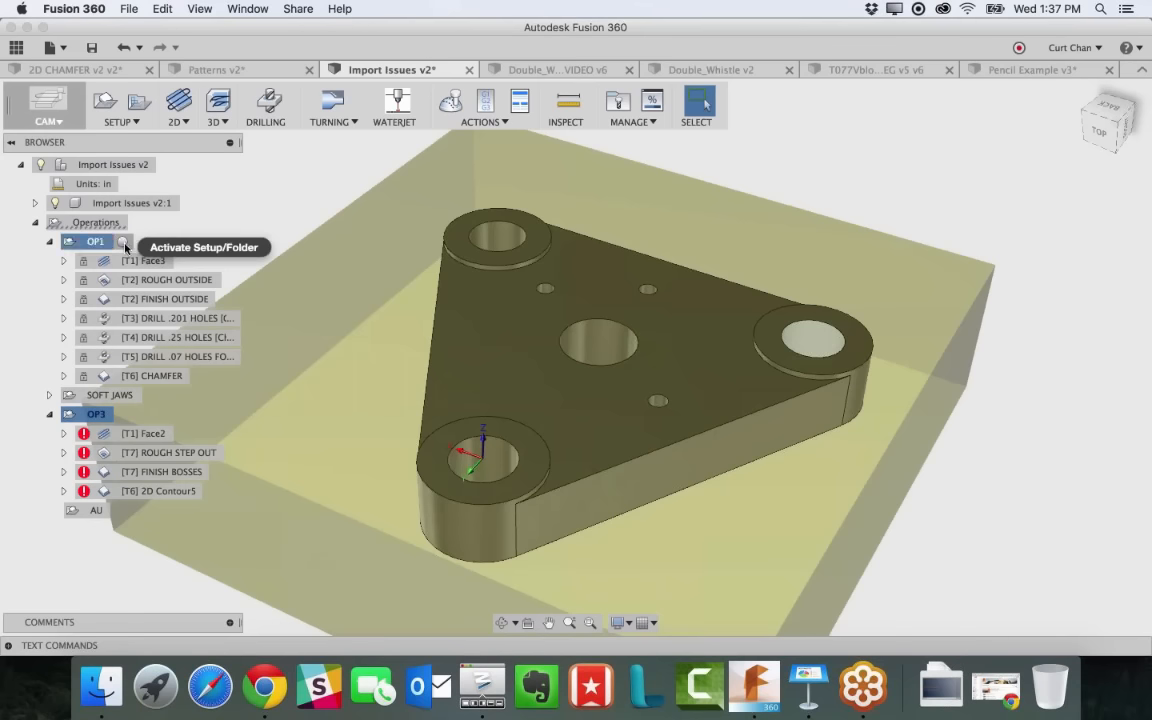
left_click(123, 242)
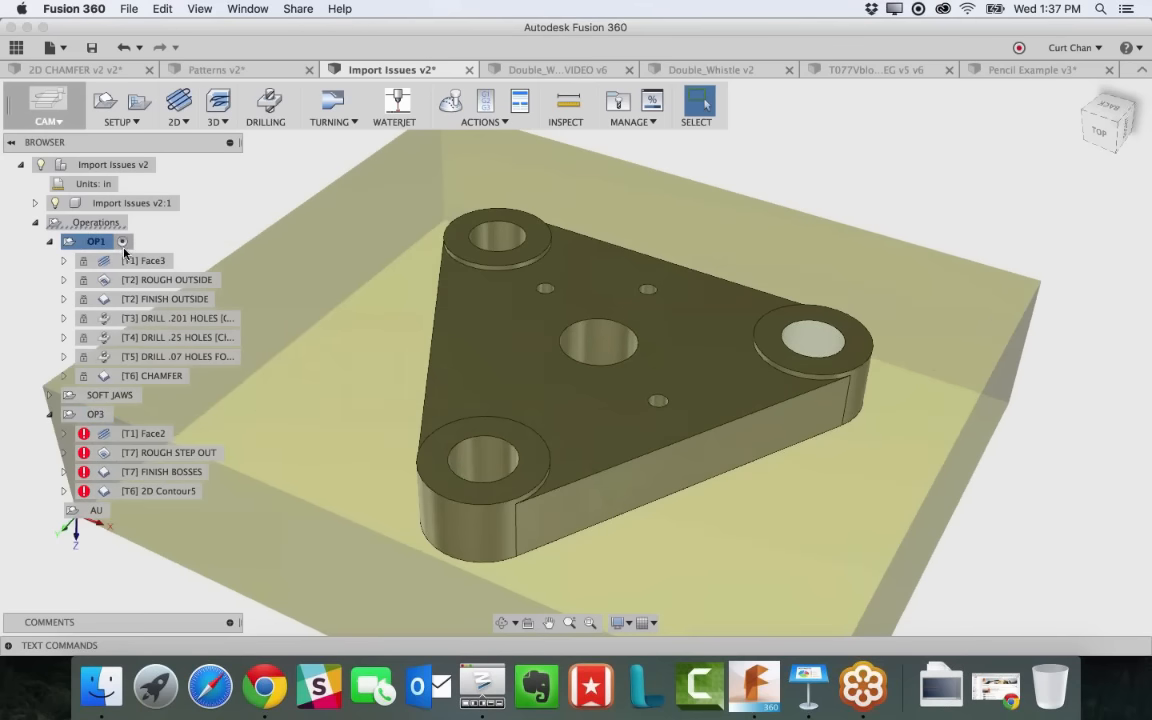
left_click(122, 414)
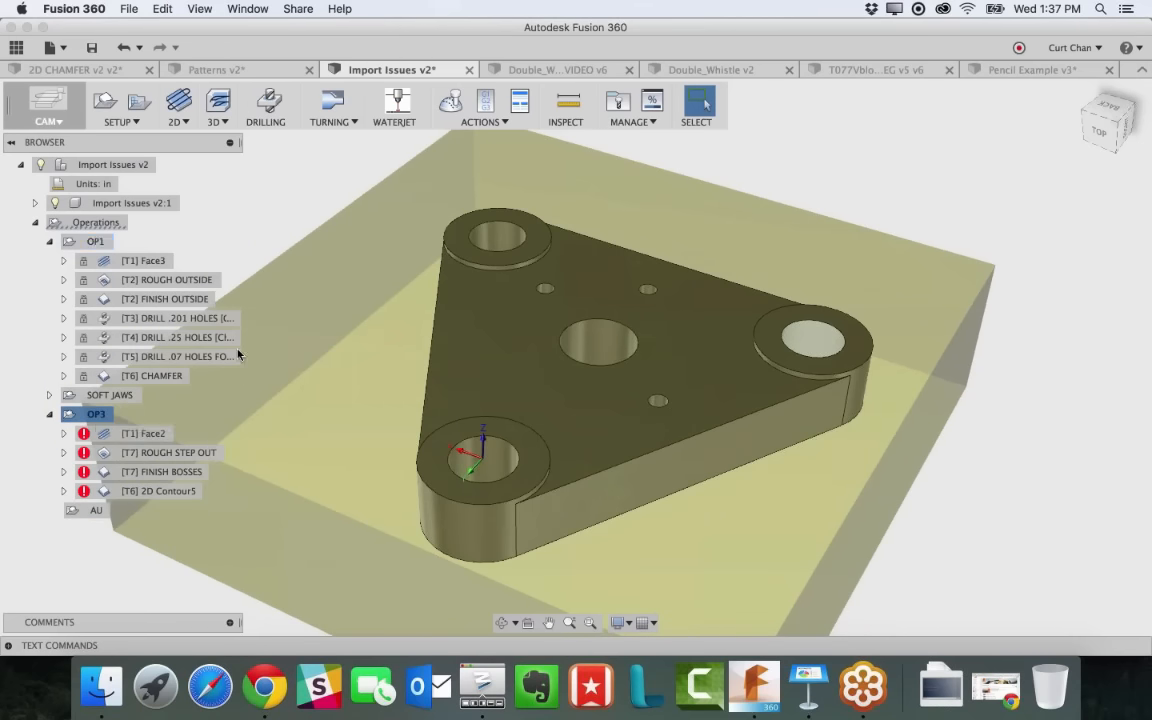
left_click(834, 187)
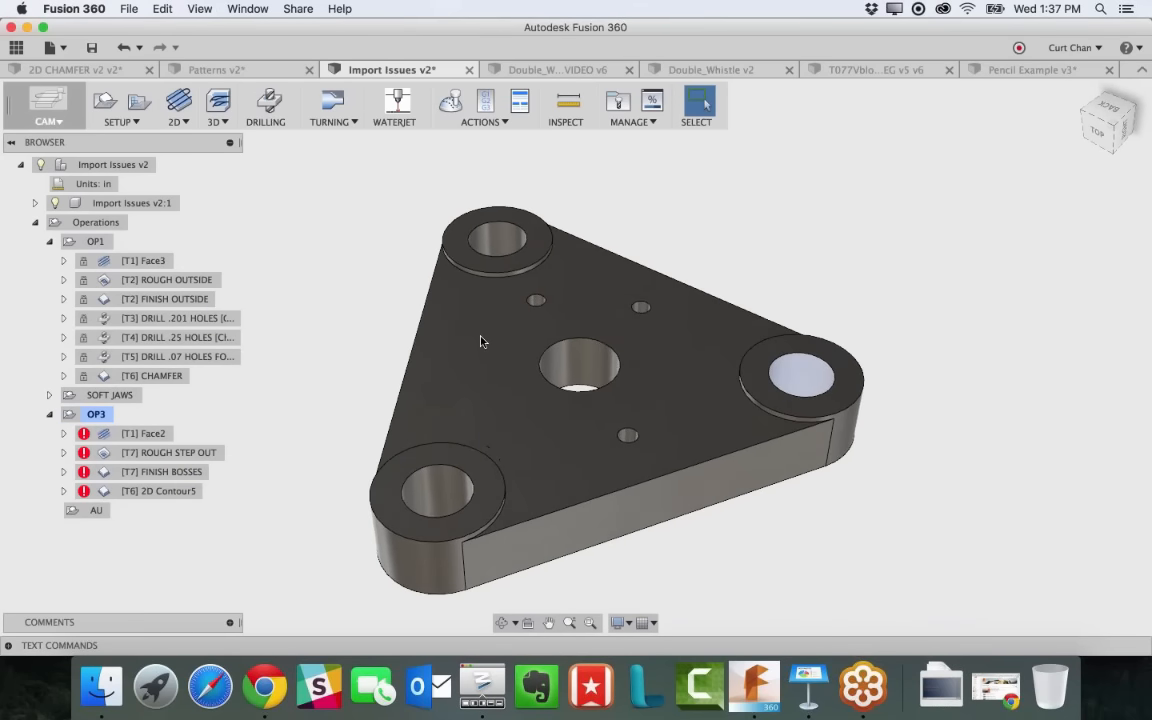
Start a 2D Pocket operation in OP3 and choose the #4 1/4" flat end mill from the Haas Lathe 17Jul15 library
left_click(212, 108)
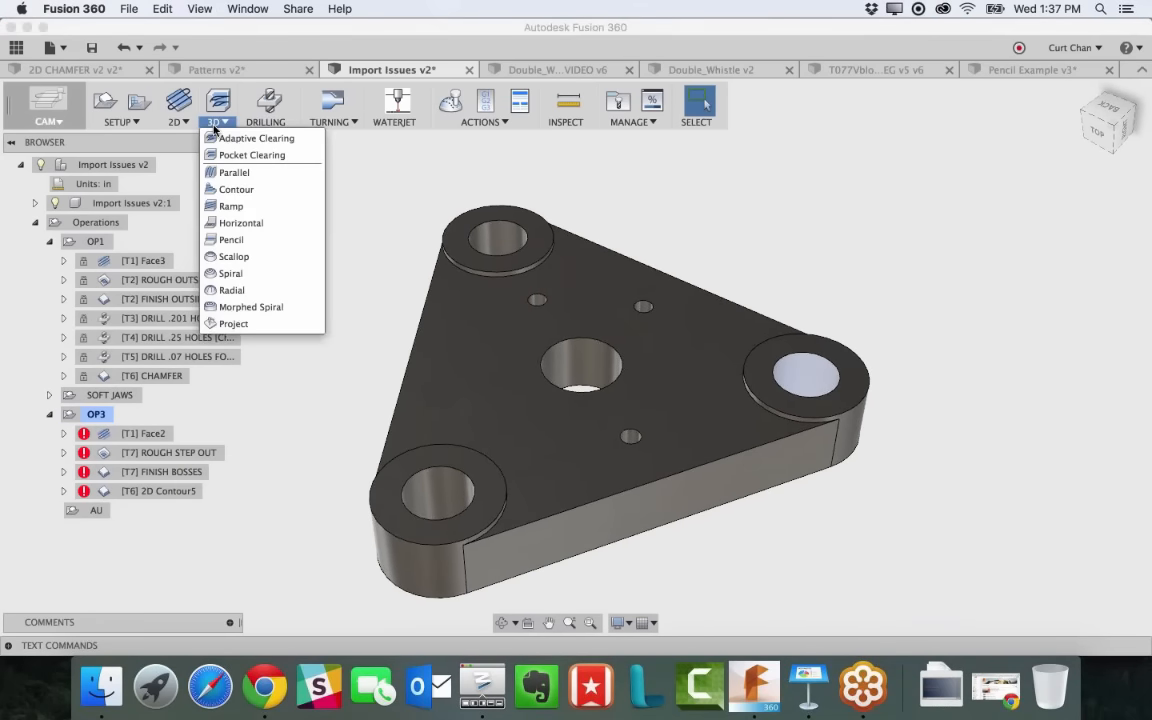
left_click(182, 121)
left_click(178, 121)
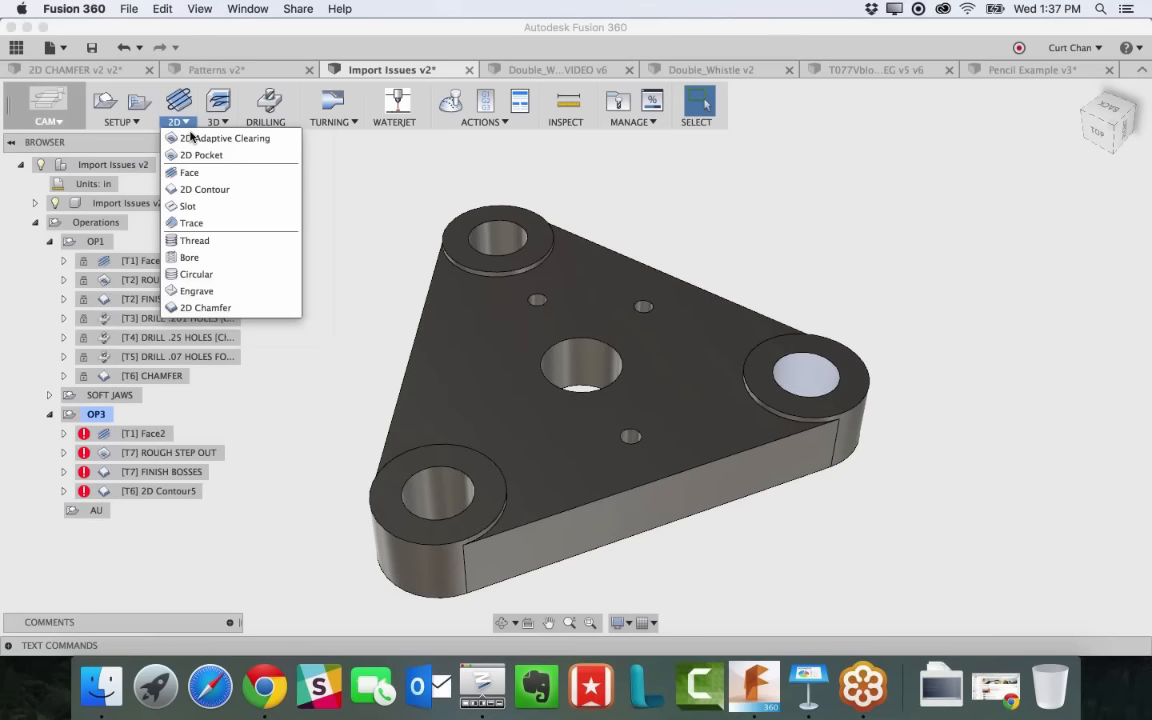
left_click(200, 157)
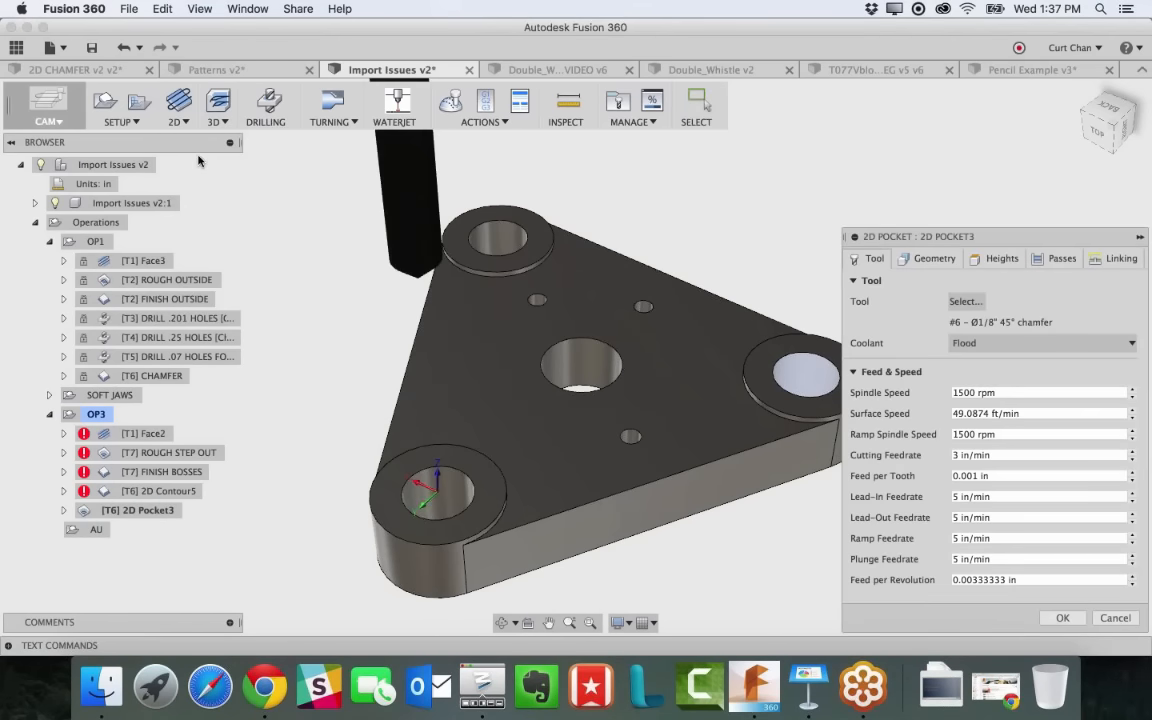
left_click(950, 302)
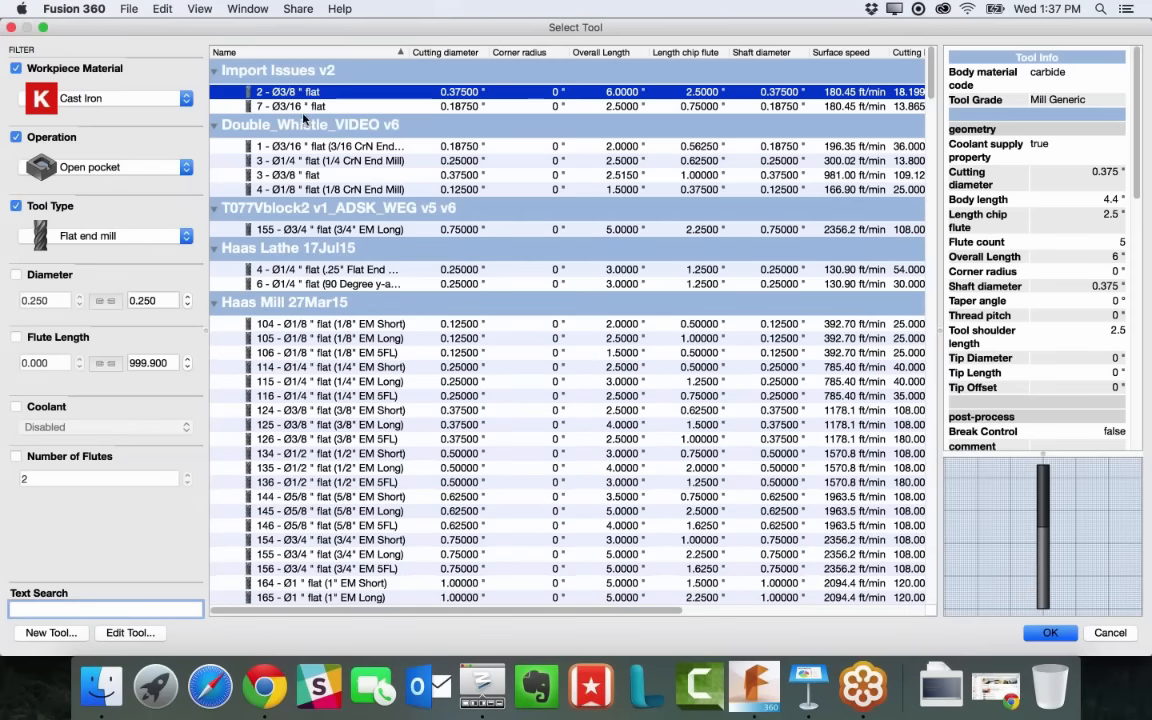
left_click(268, 160)
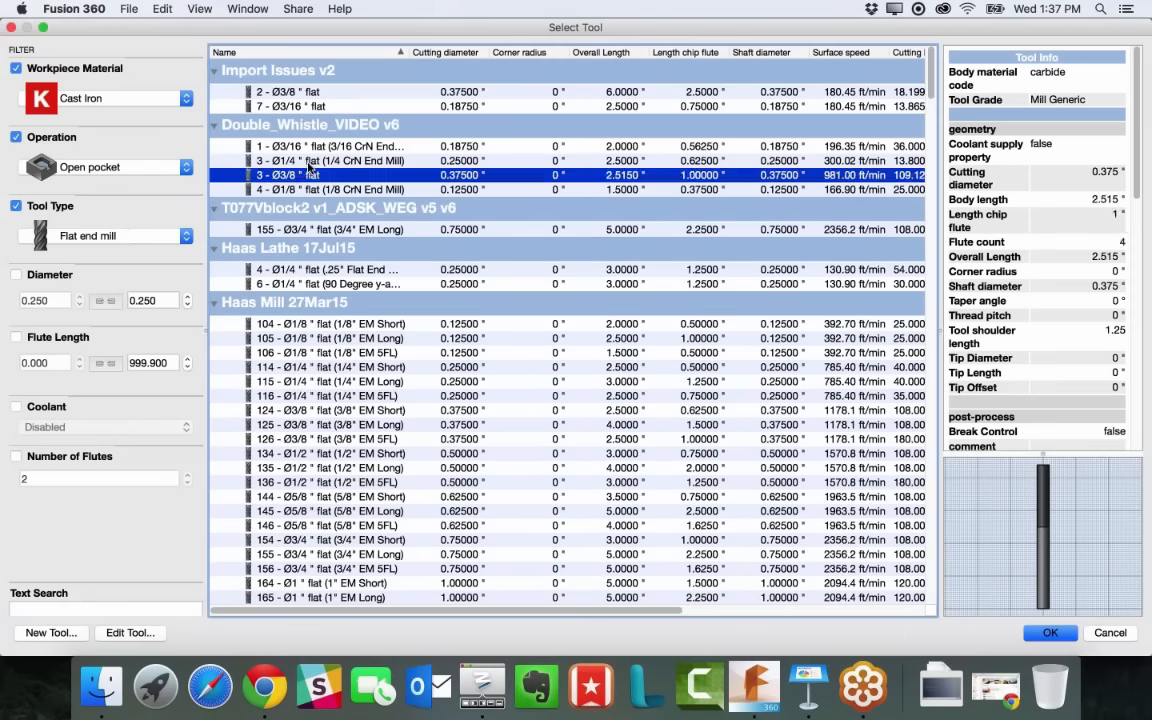
left_click(400, 284)
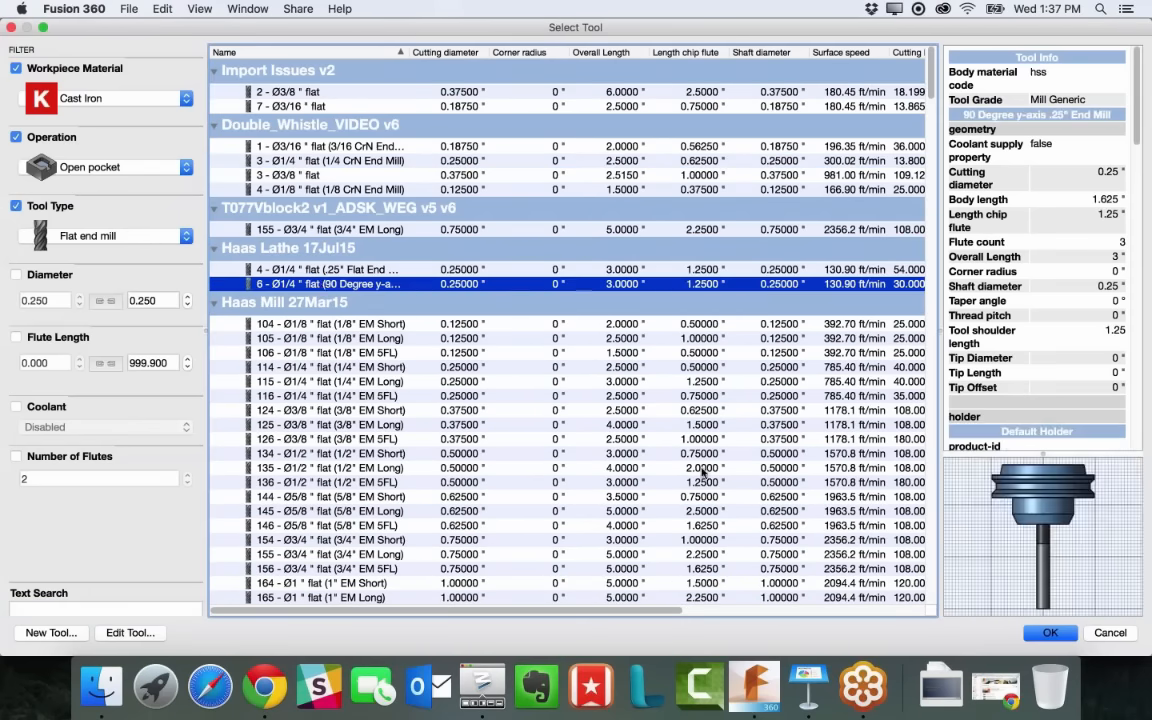
left_click(404, 270)
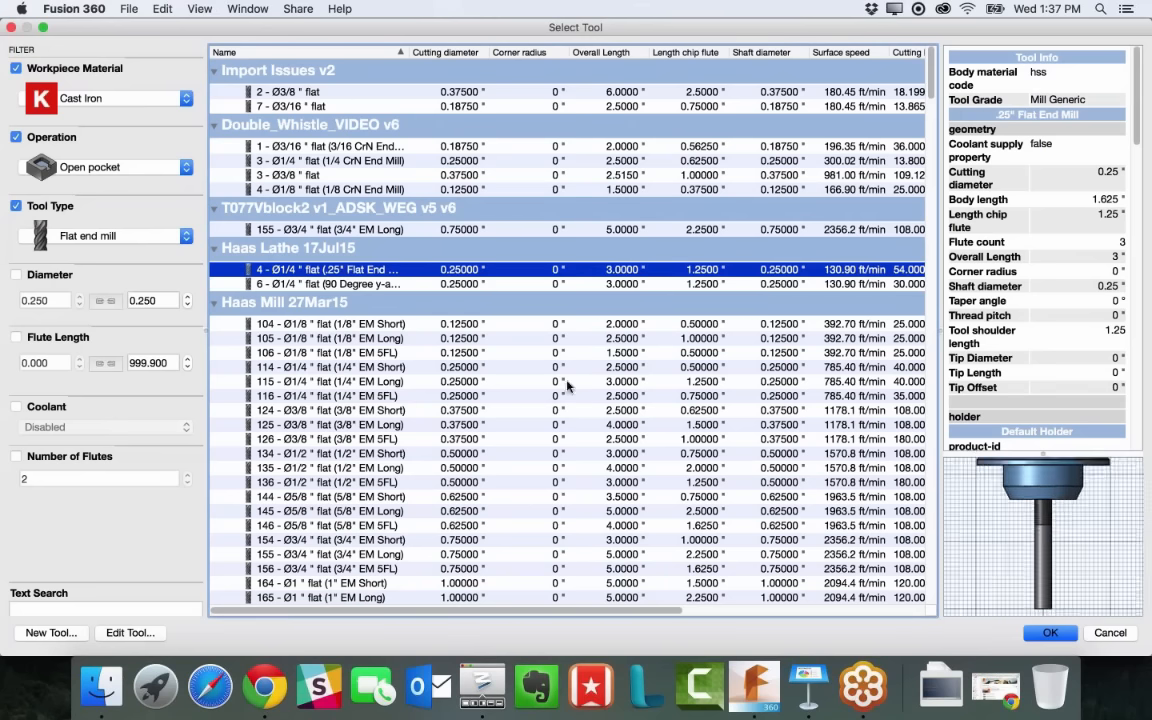
Assign tool #4, the 1/4" flat end mill, to the 2D pocket and select the three corner bosses' outer edges as pocket chains
left_click(1050, 633)
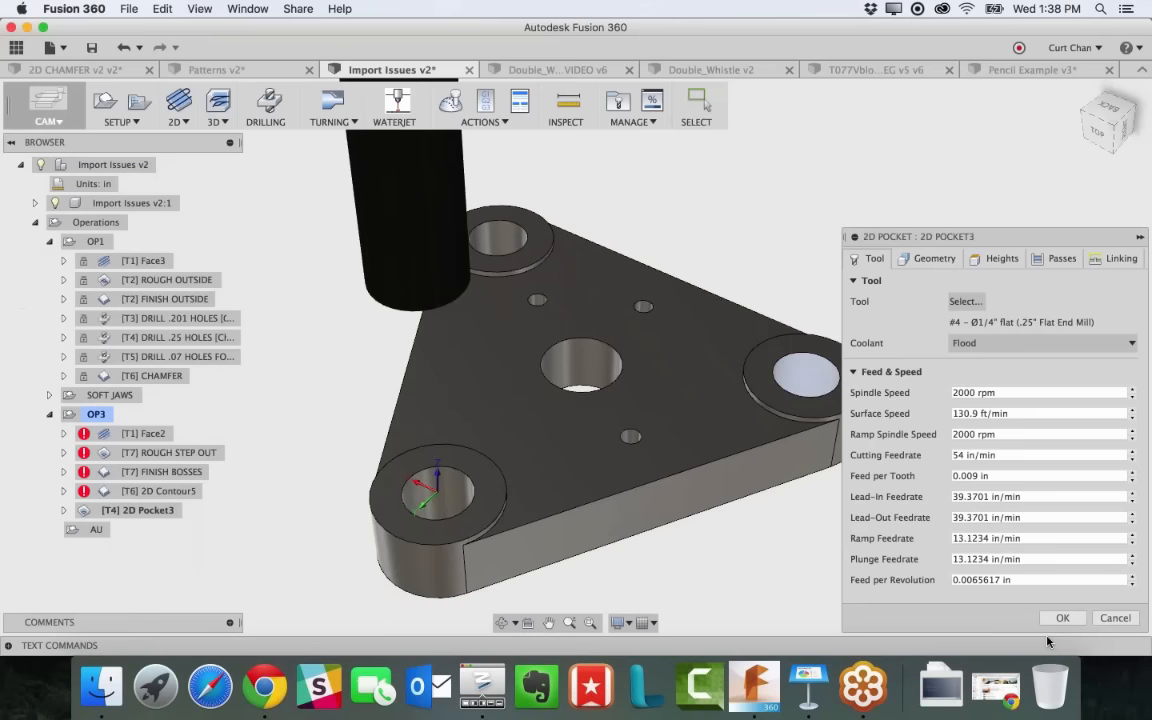
left_click(930, 258)
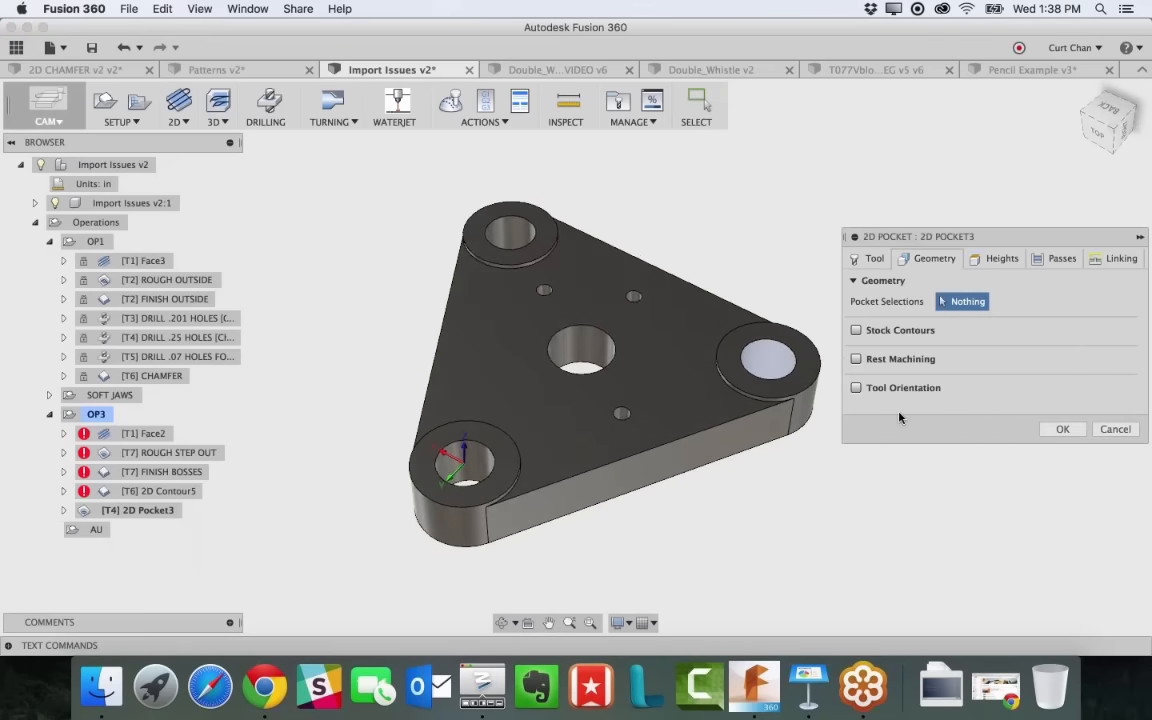
left_click(556, 260)
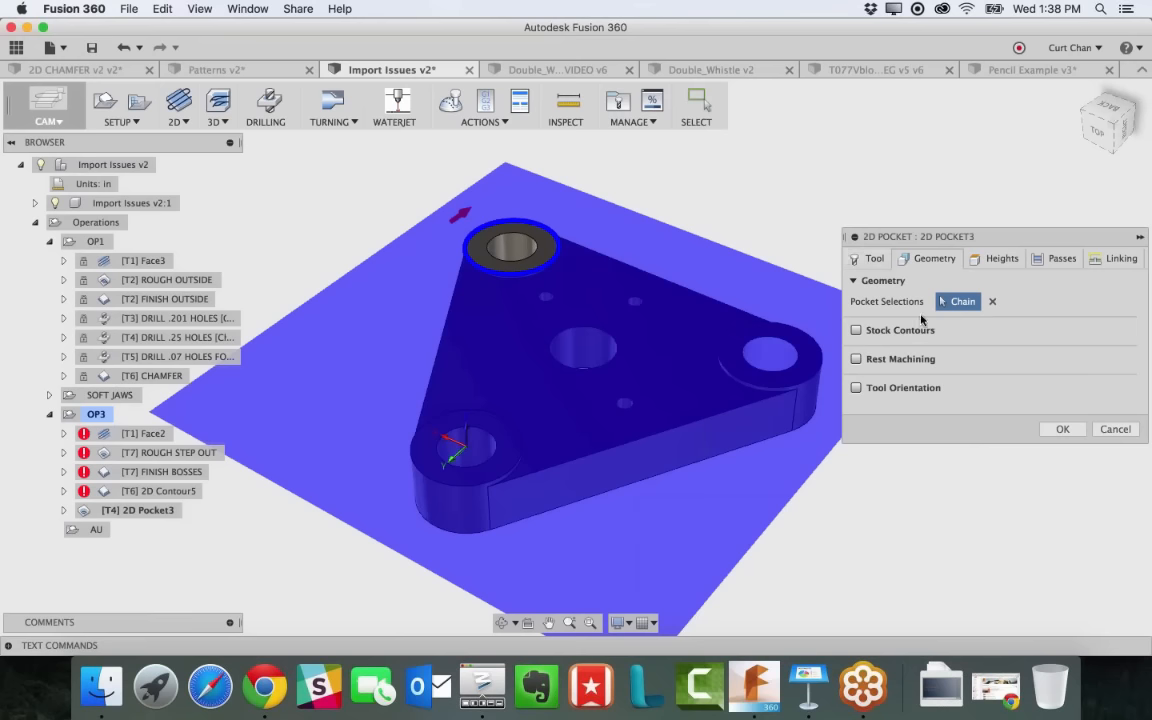
left_click(802, 334)
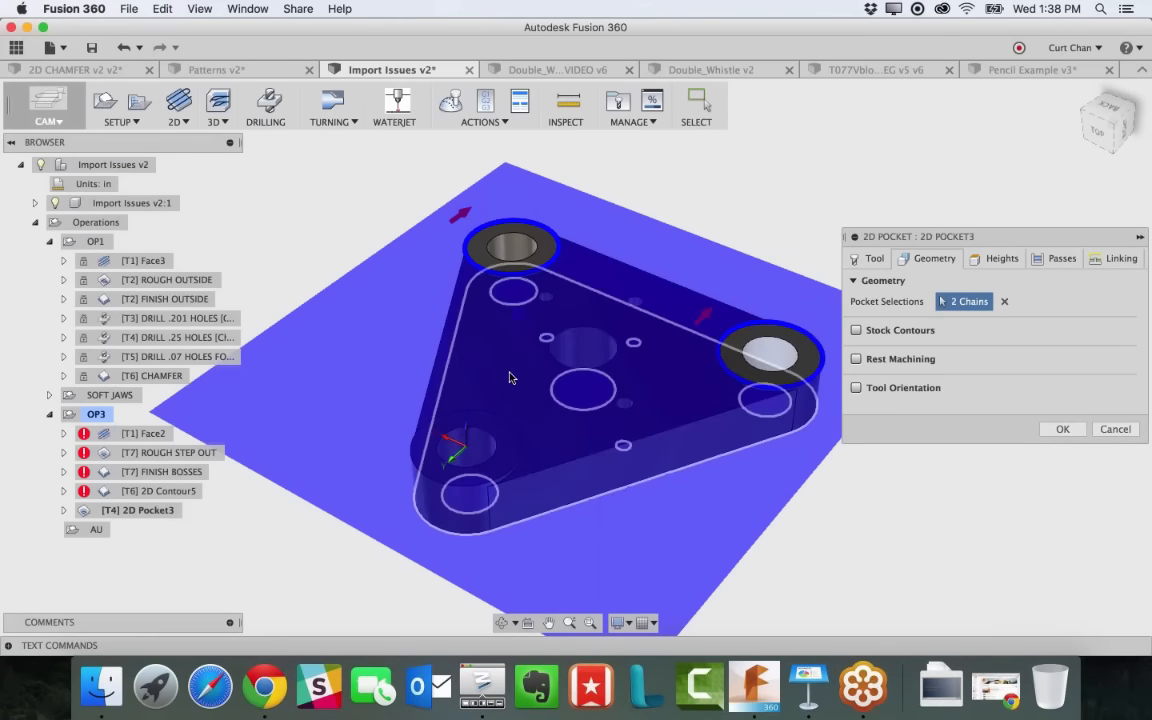
left_click(490, 414)
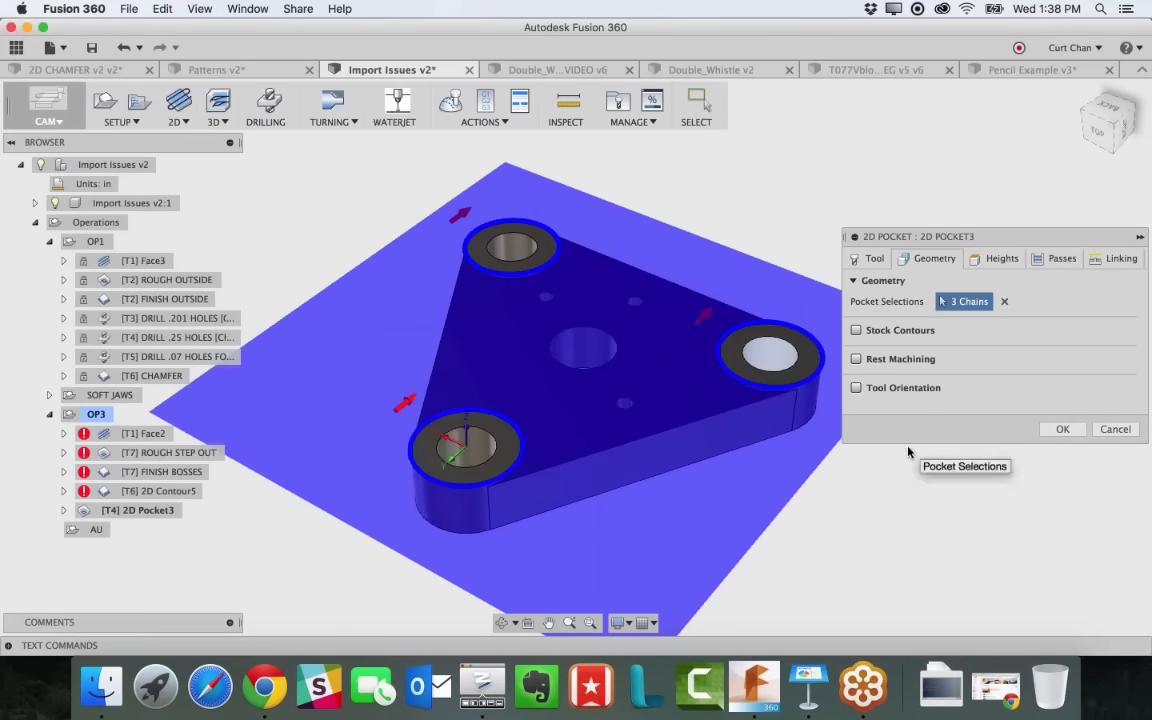
Enable stock contours with the part's lower outer edge as the stock selection, and generate the pocket toolpath
left_click(856, 330)
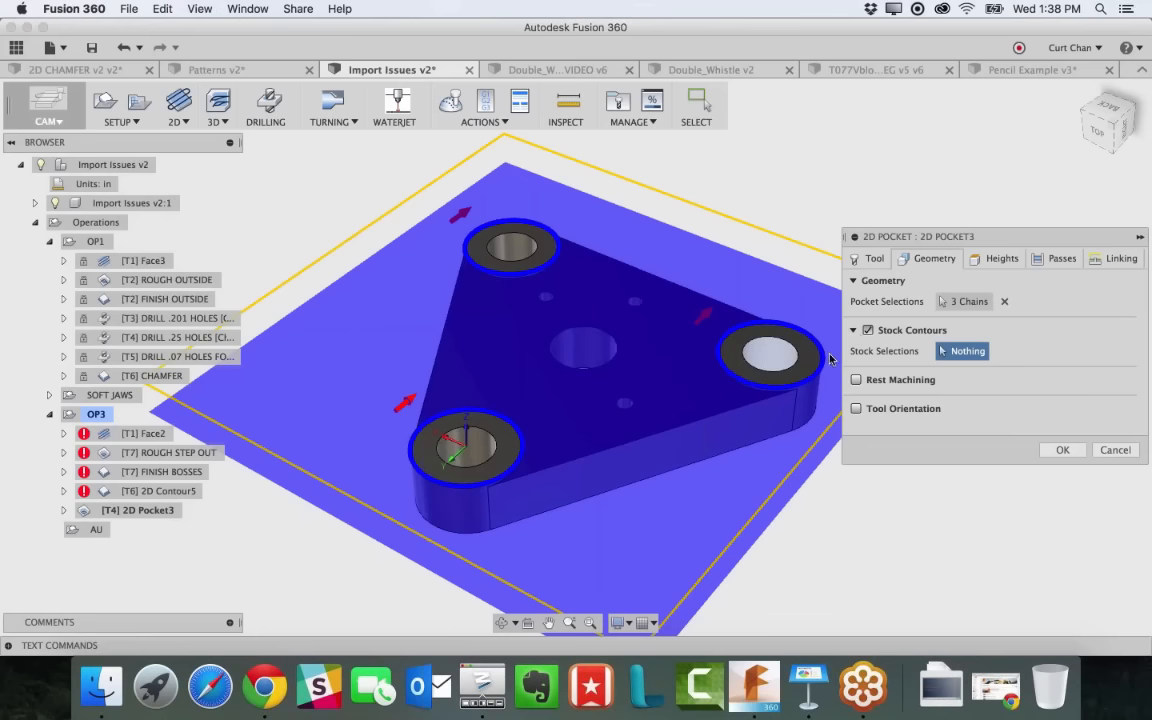
left_click(771, 443)
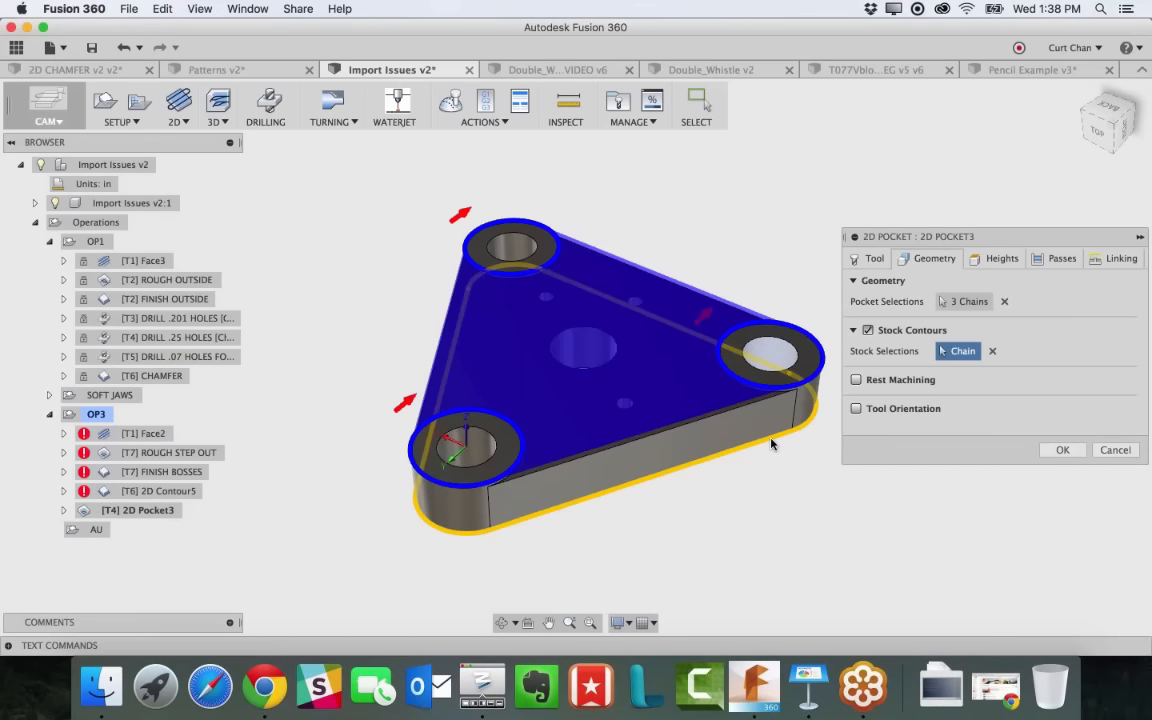
left_click(1060, 450)
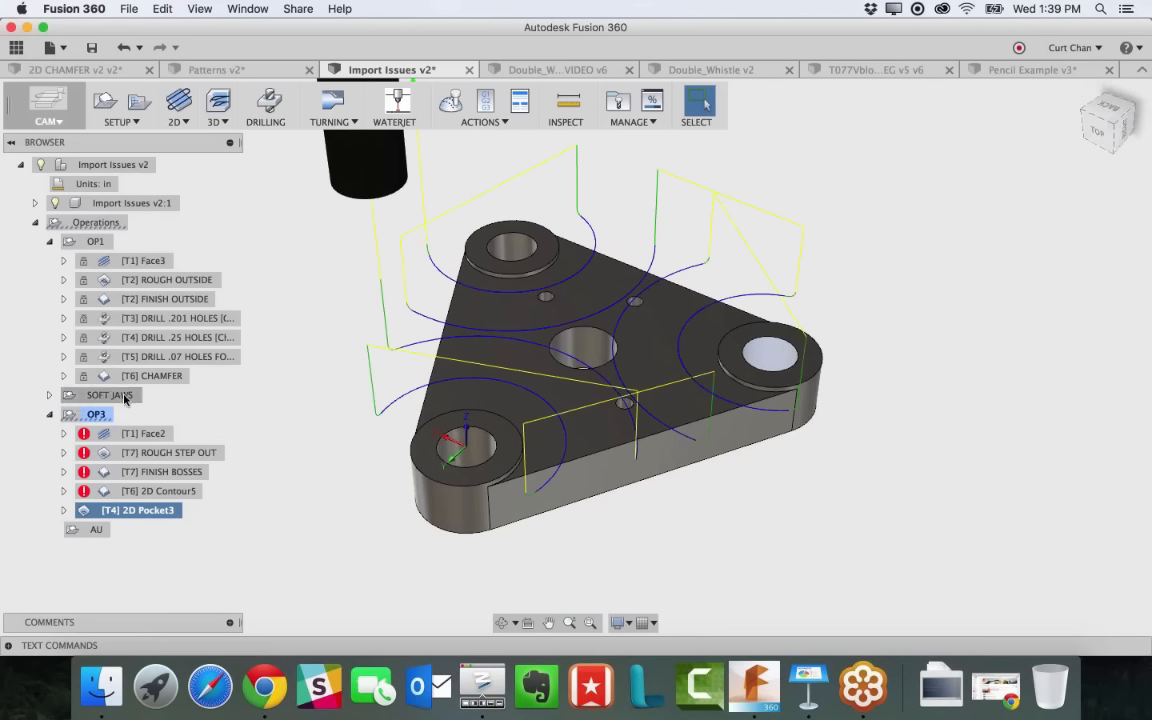
Edit 2D Pocket3 and flip all three boss chains so the machining side is inside the bosses
right_click(176, 468)
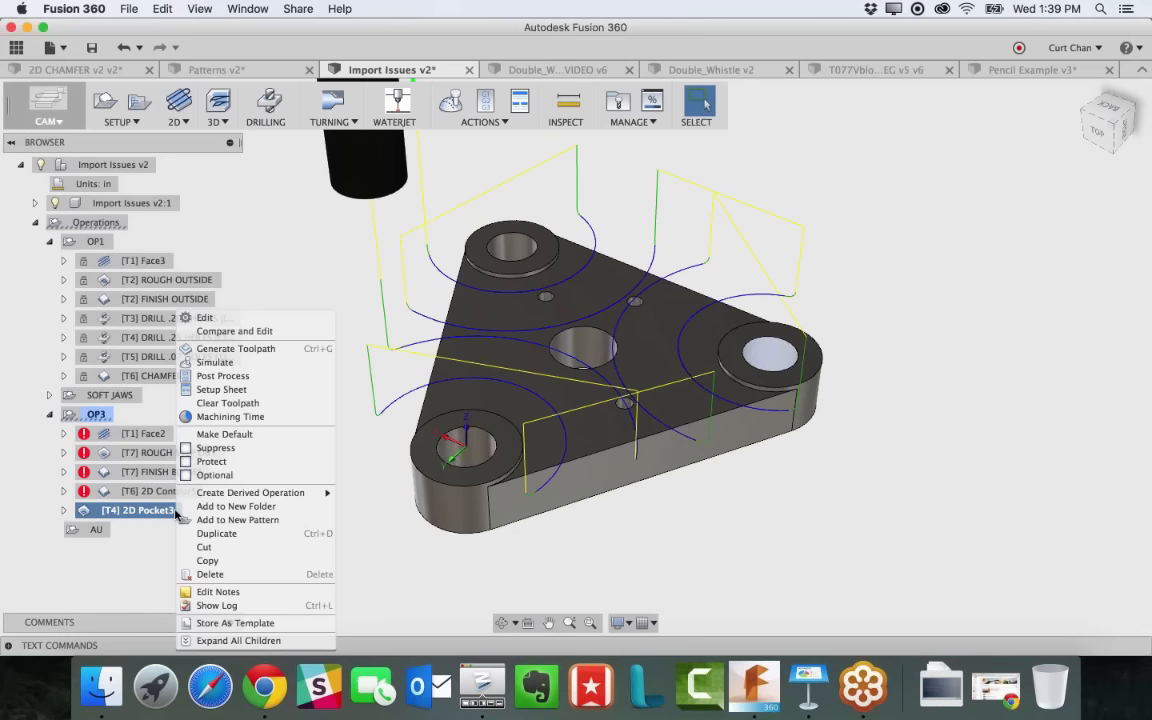
left_click(206, 318)
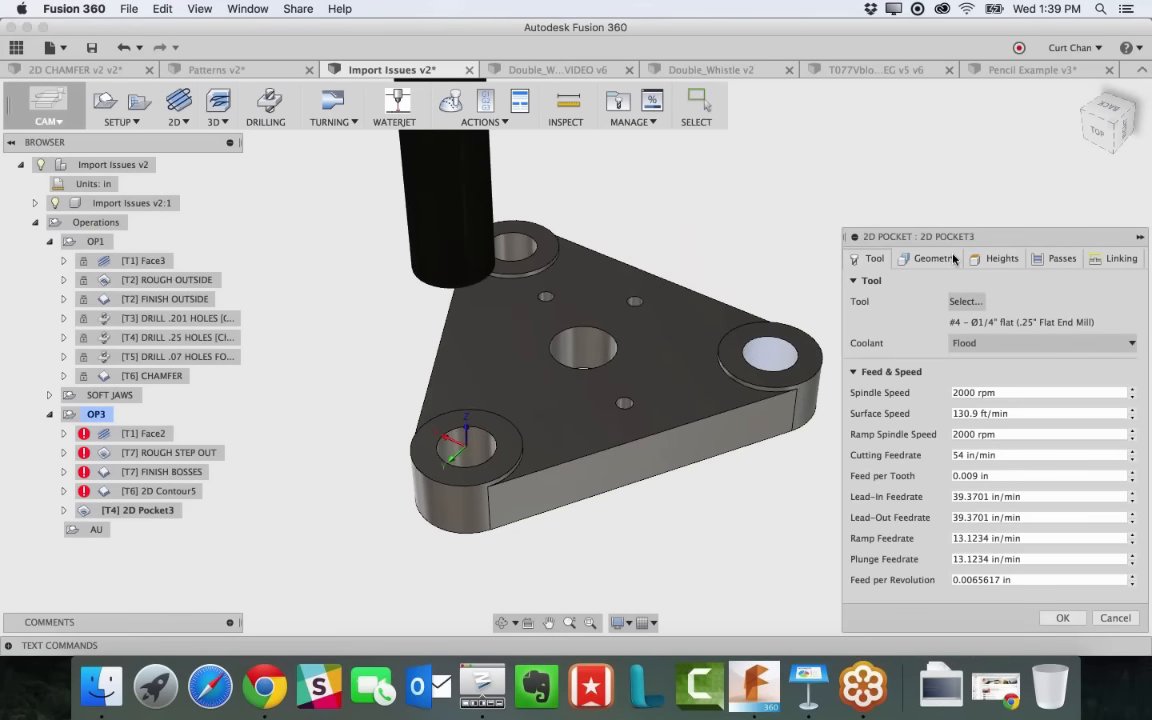
left_click(462, 214)
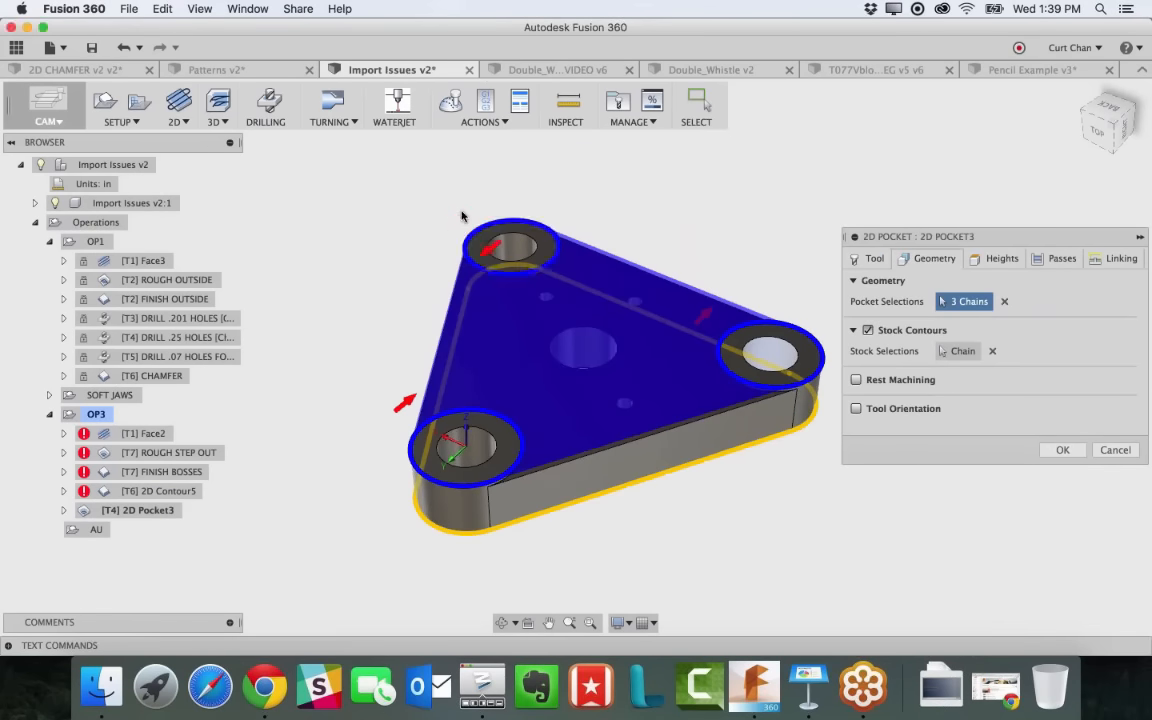
left_click(413, 398)
left_click(704, 316)
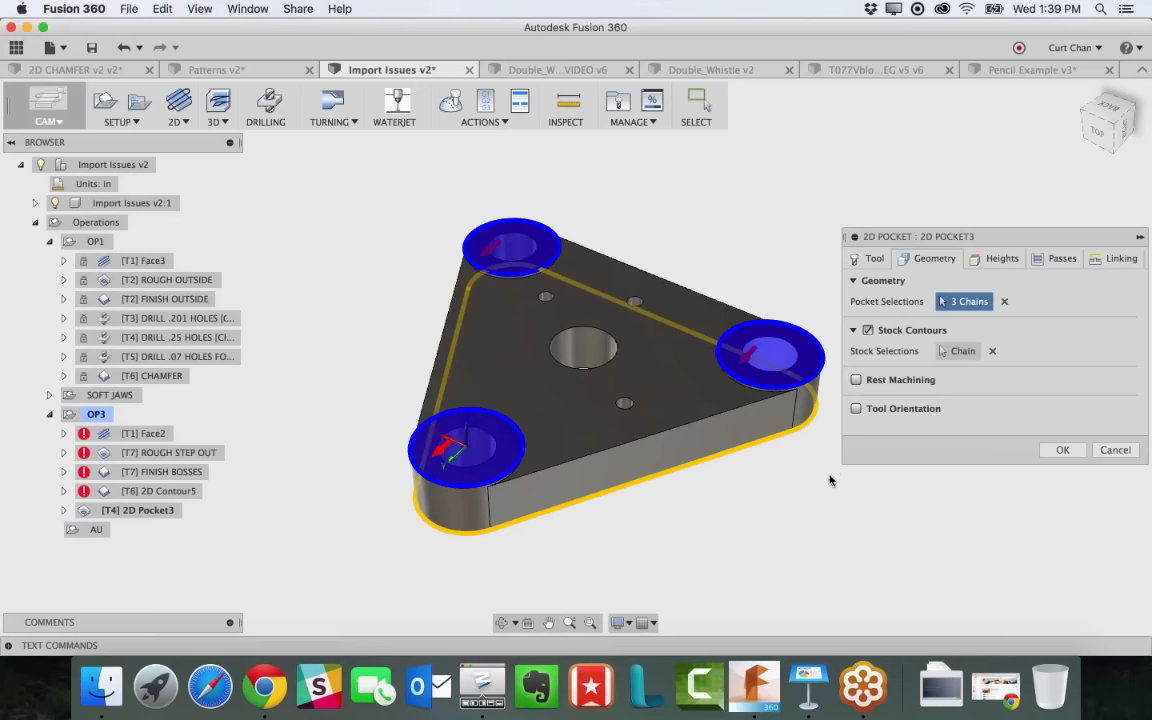
Flip the three boss chains back to the outside and cancel the 2D Pocket3 edit
left_click(746, 358)
left_click(498, 256)
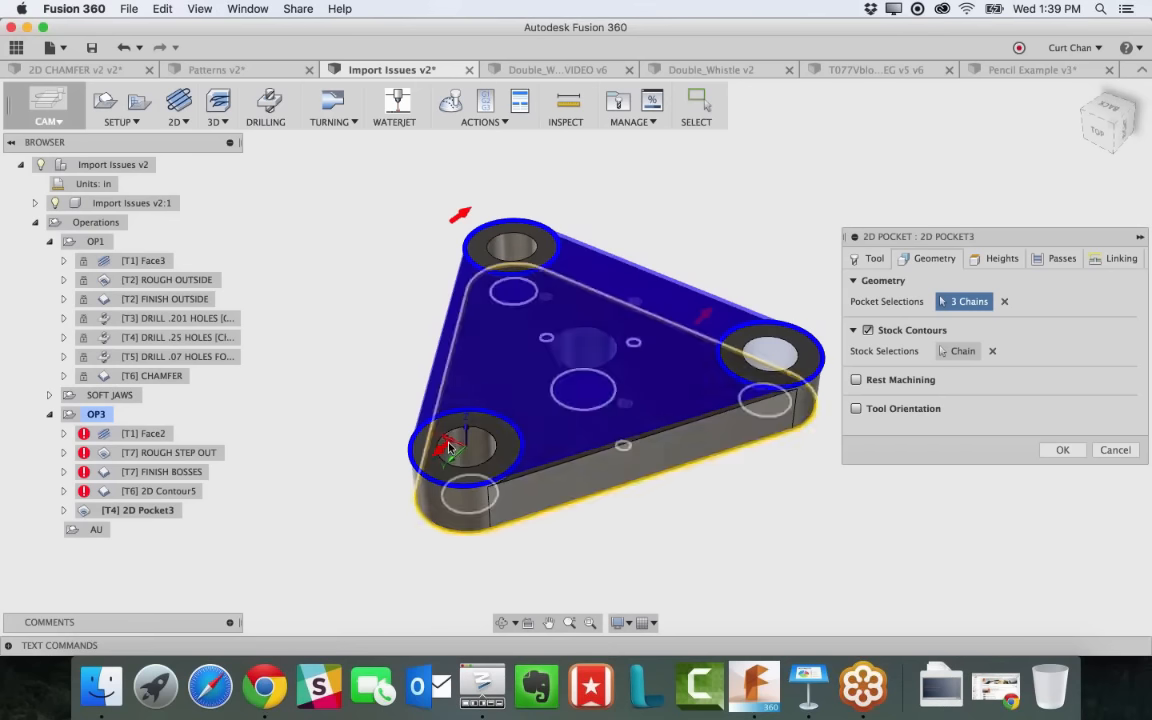
left_click(462, 452)
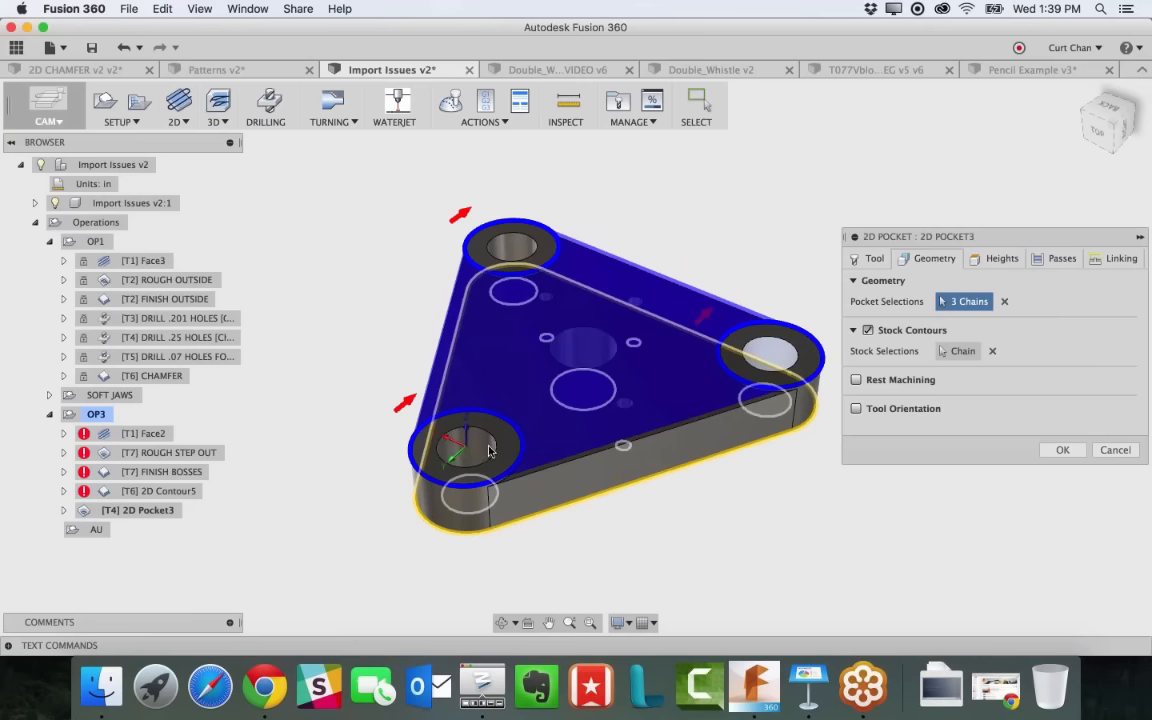
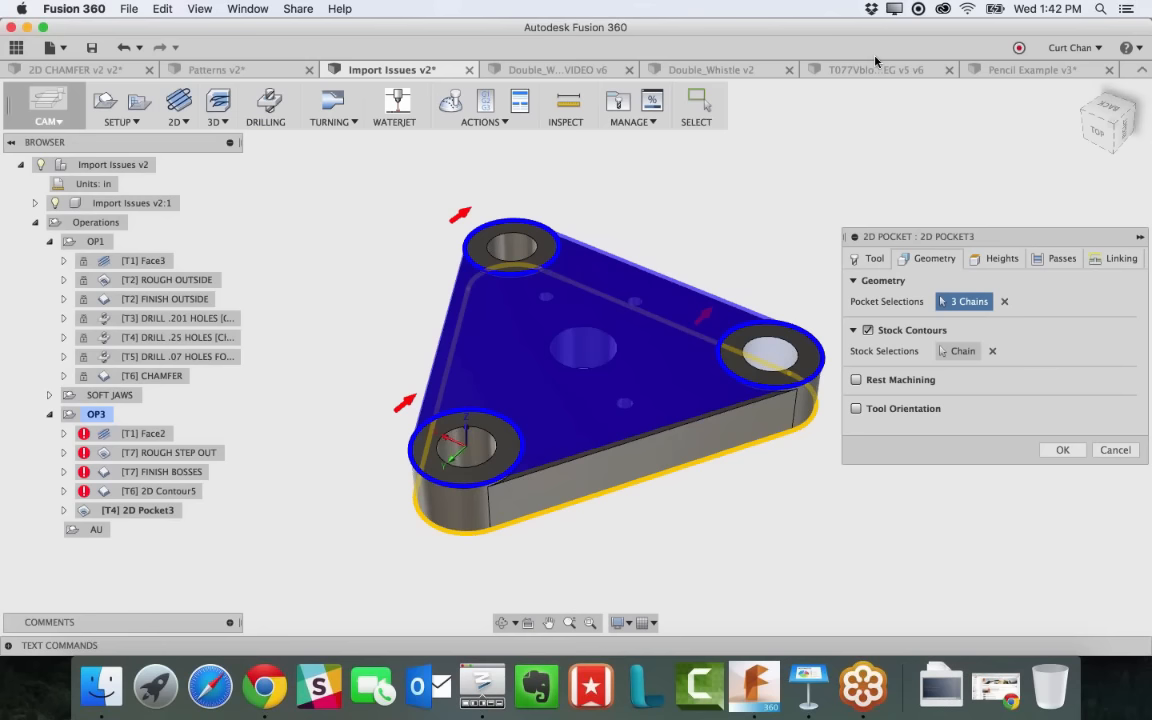
left_click(1114, 450)
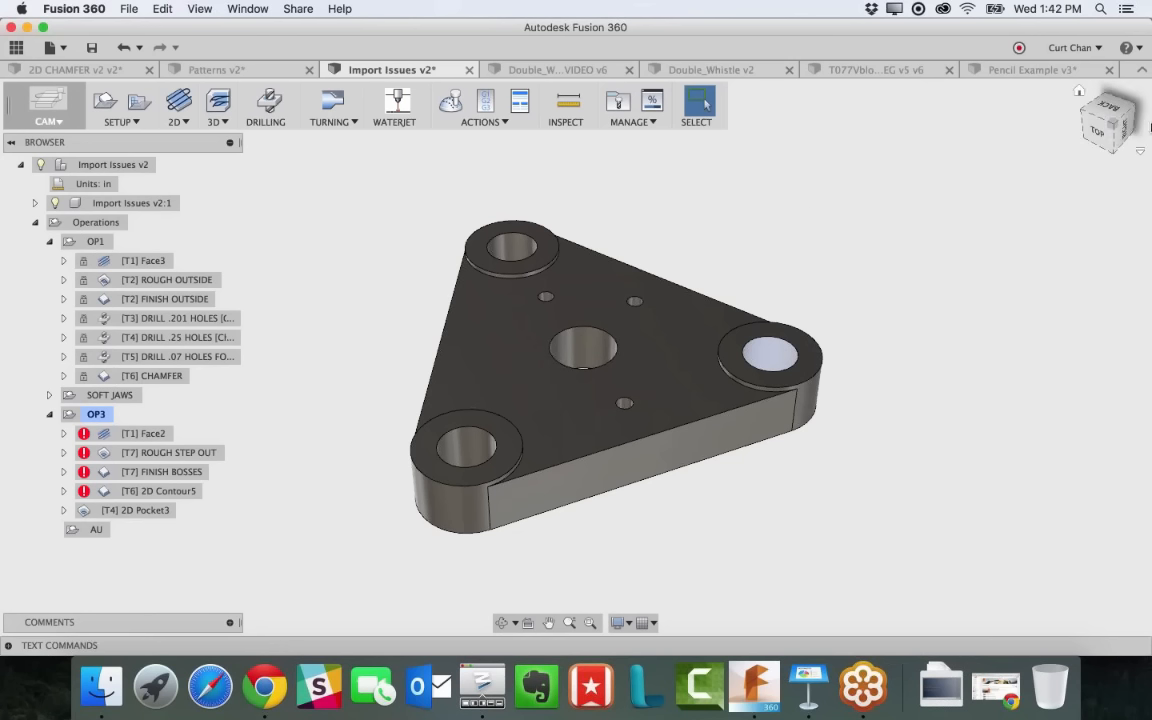
View the whistle part in the Double_Whistle_VIDEO v6 document and switch to the Double_Whistle v2 document
left_click(559, 70)
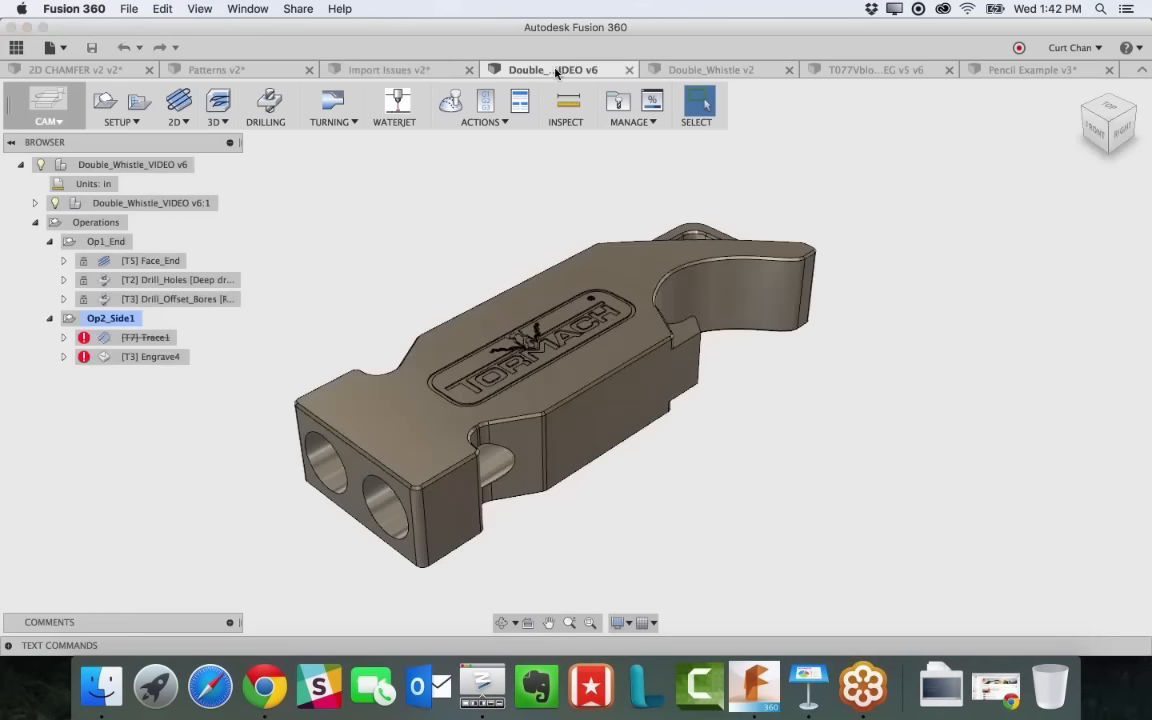
scroll(841, 301, "up", 1)
scroll(841, 301, "up", 2)
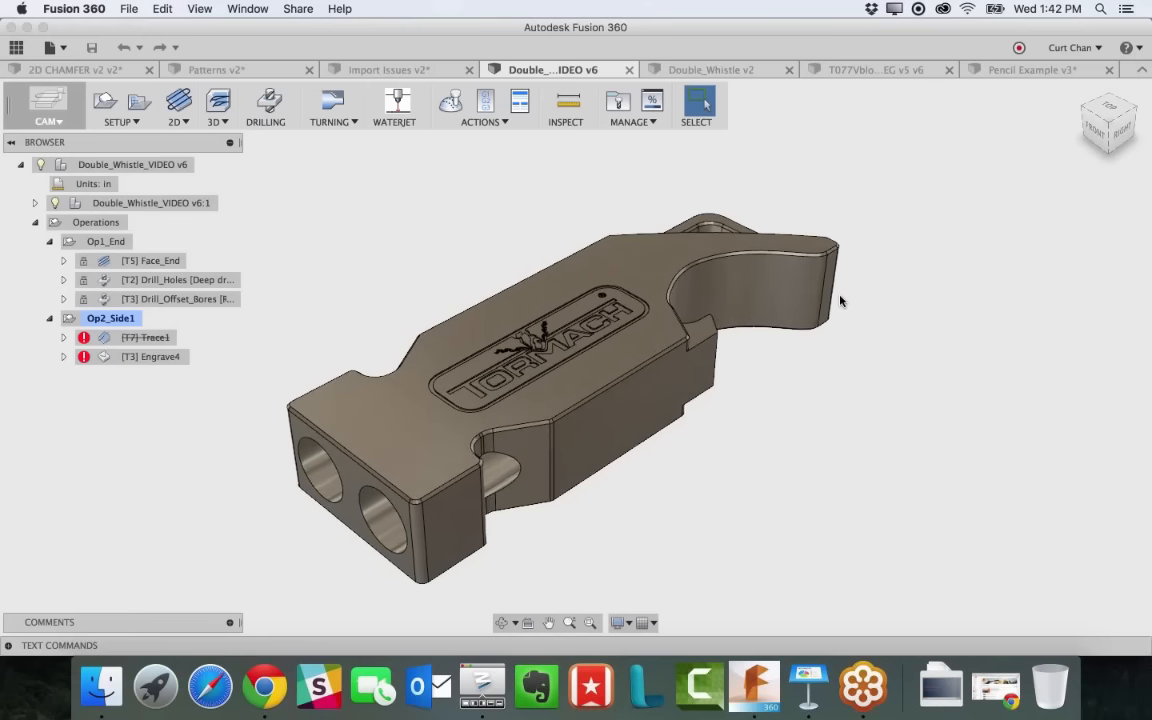
scroll(838, 304, "down", 1)
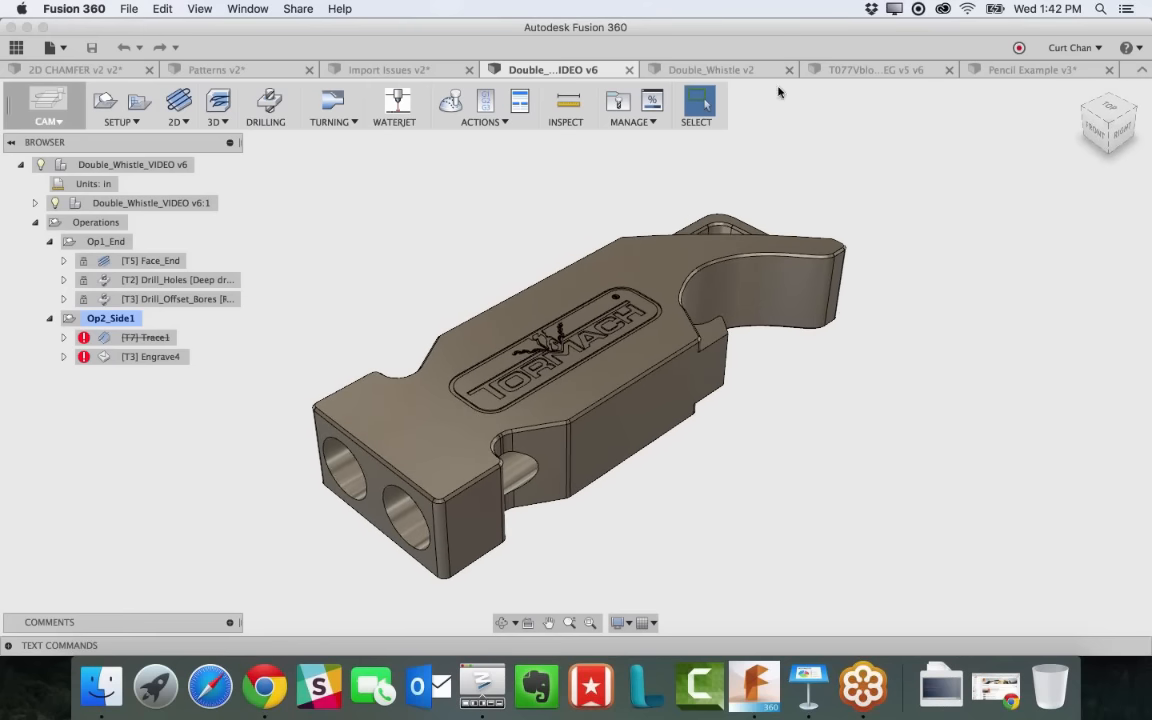
left_click(693, 70)
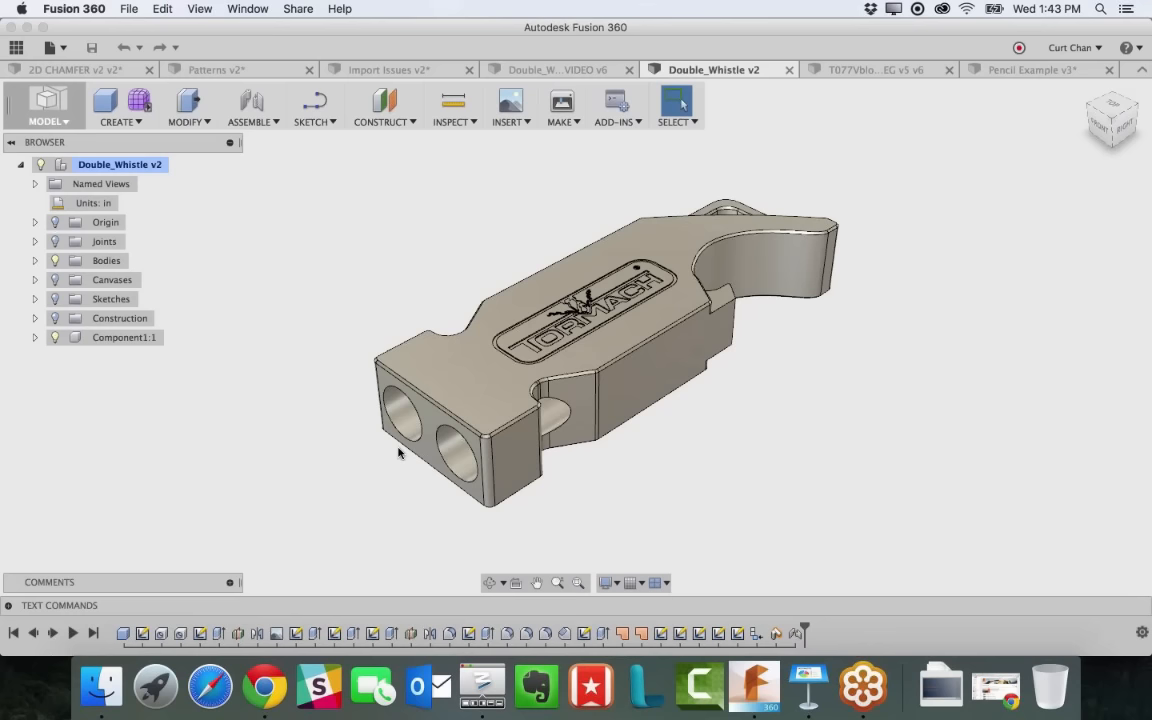
Switch to Chrome and search the web for "fusion 360 app store"
left_click(264, 686)
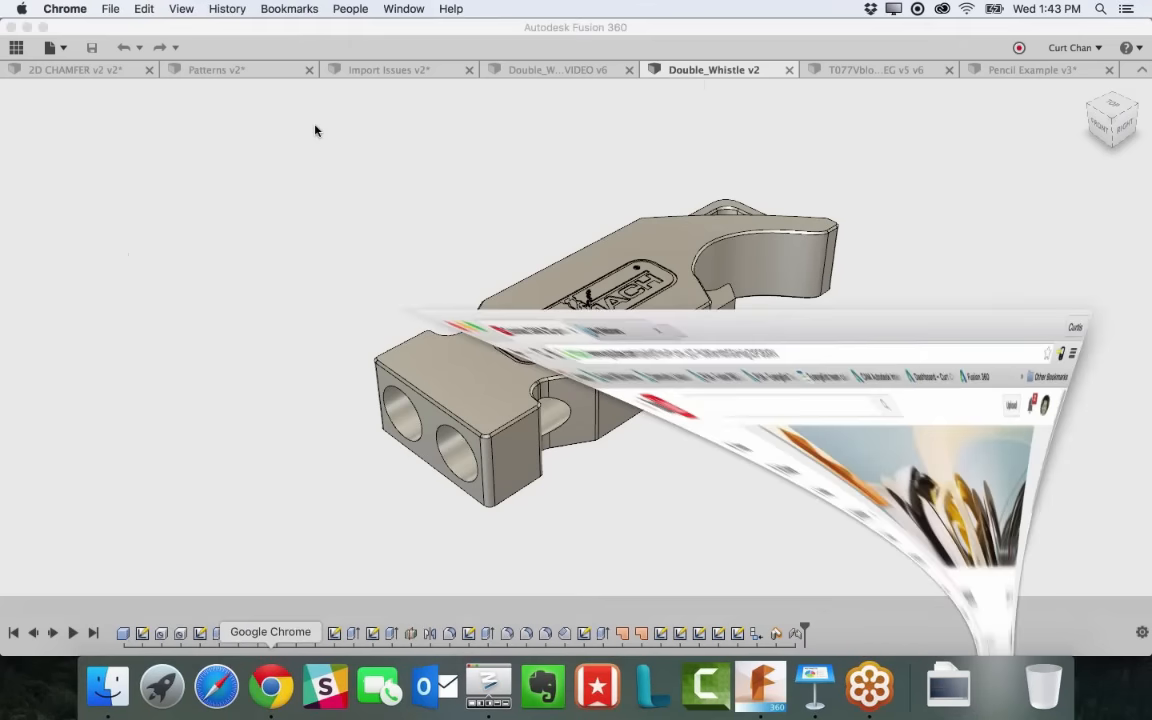
left_click(305, 38)
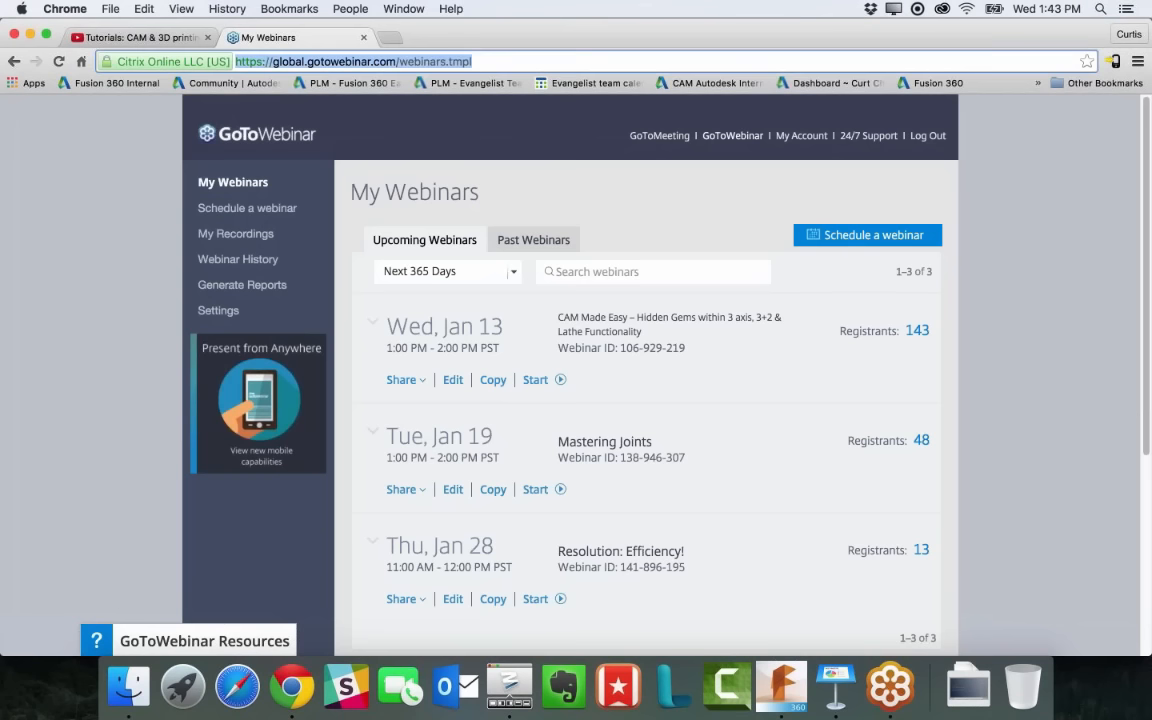
type("fusion")
key("BackSpace")
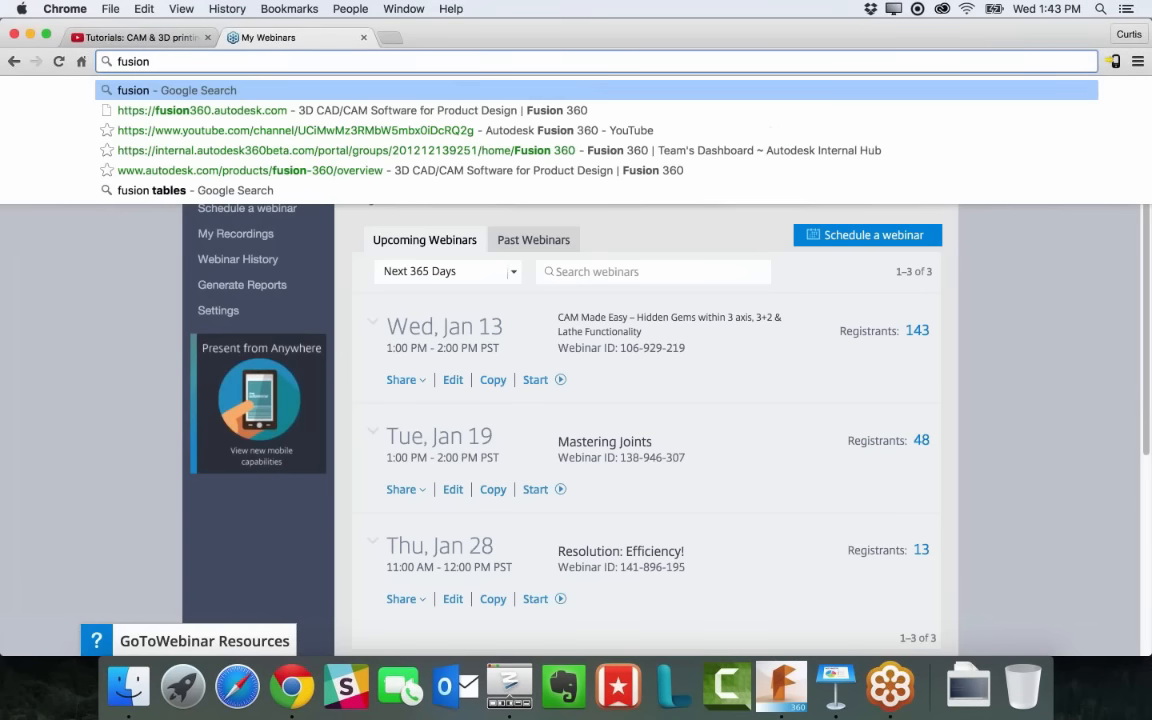
type("360 app store")
key("Return")
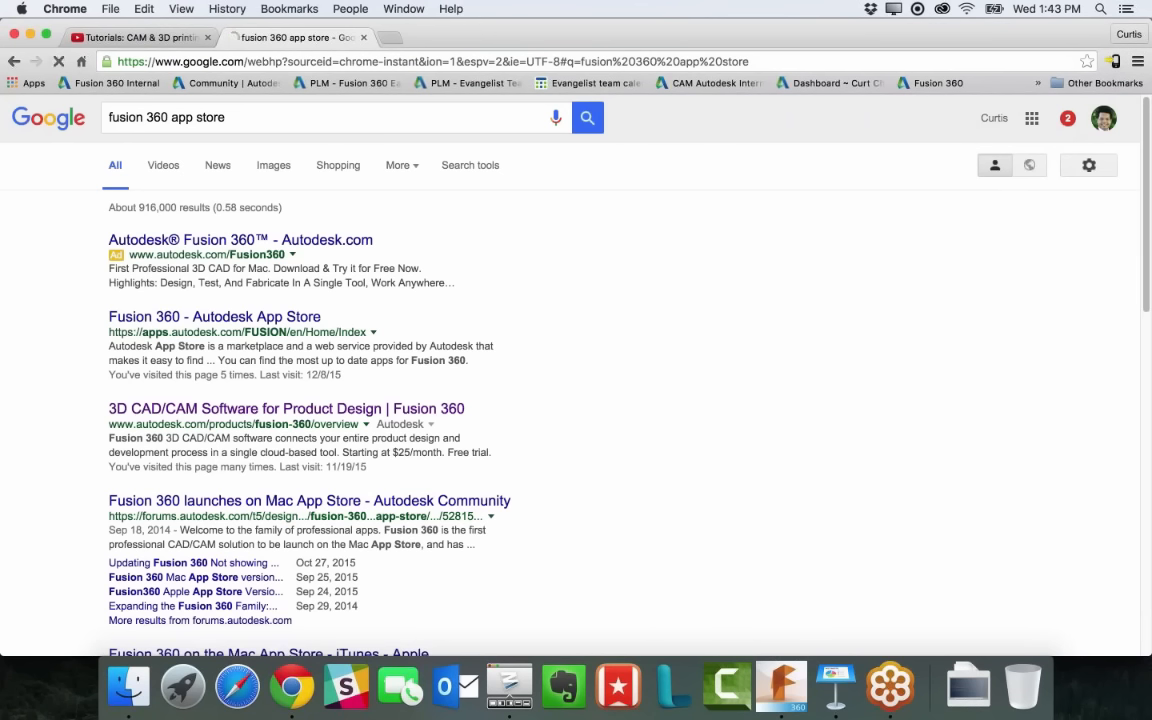
Look up the Soft Jaw and Stock Block Creation app in the Autodesk App Store for Fusion 360, and return to Fusion 360
left_click(300, 317)
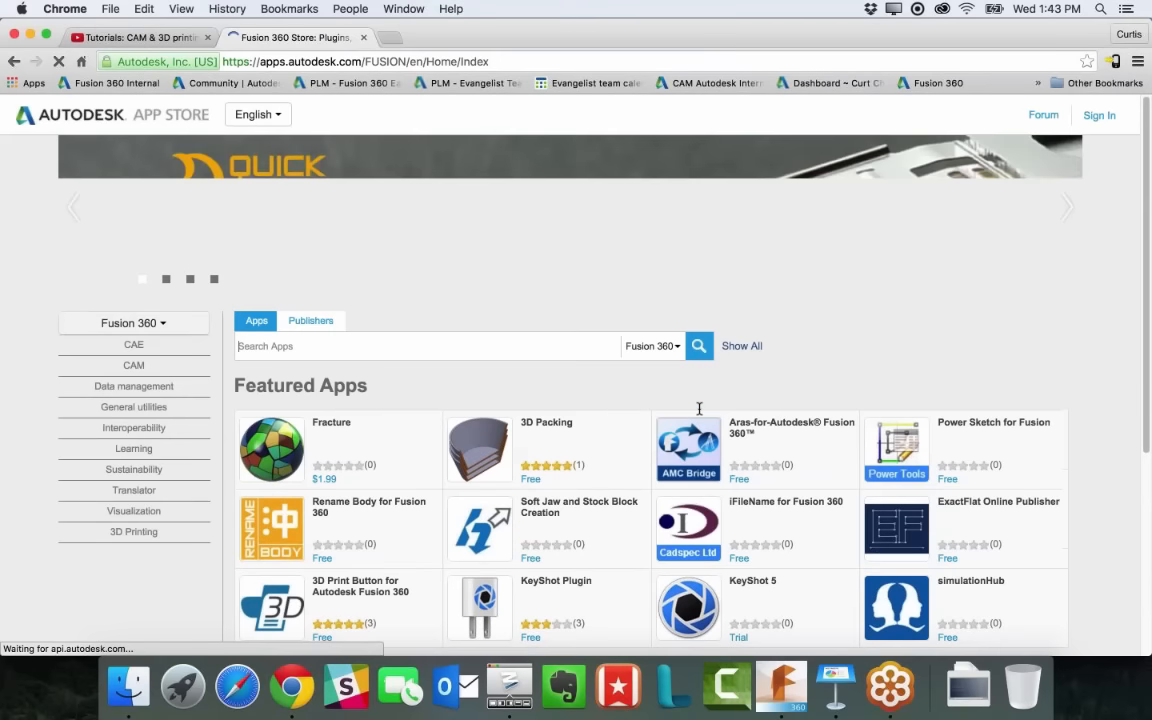
scroll(699, 408, "down", 3)
left_click(620, 345)
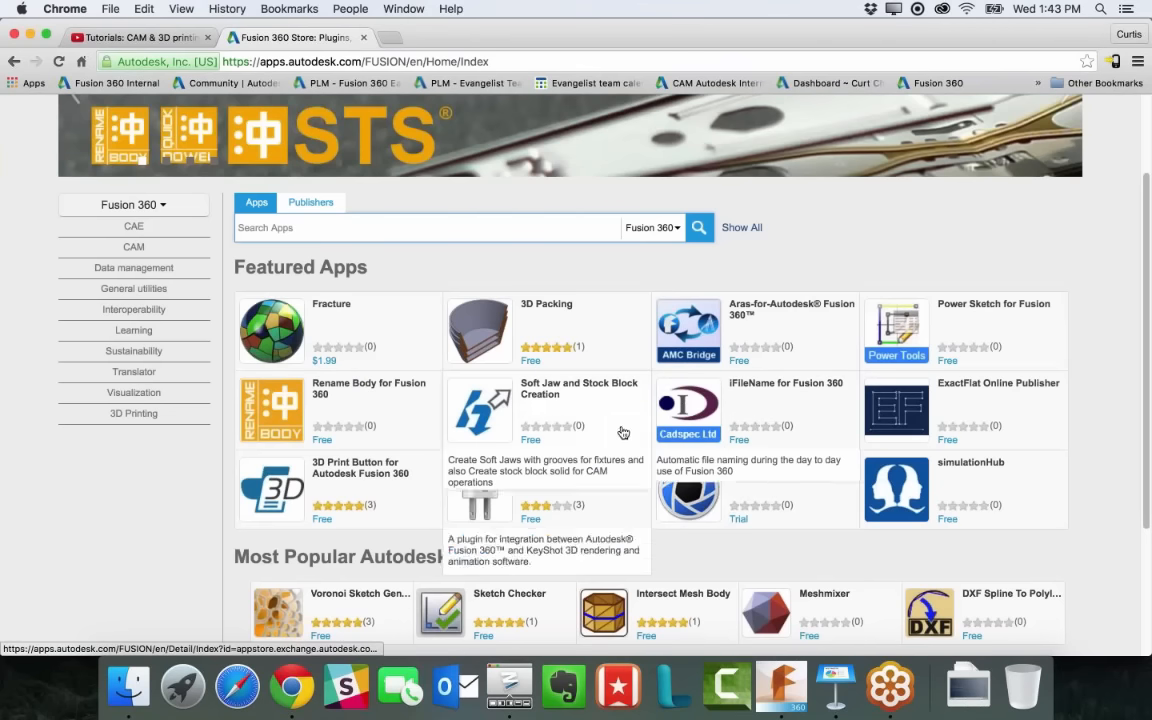
mouse_move(990, 507)
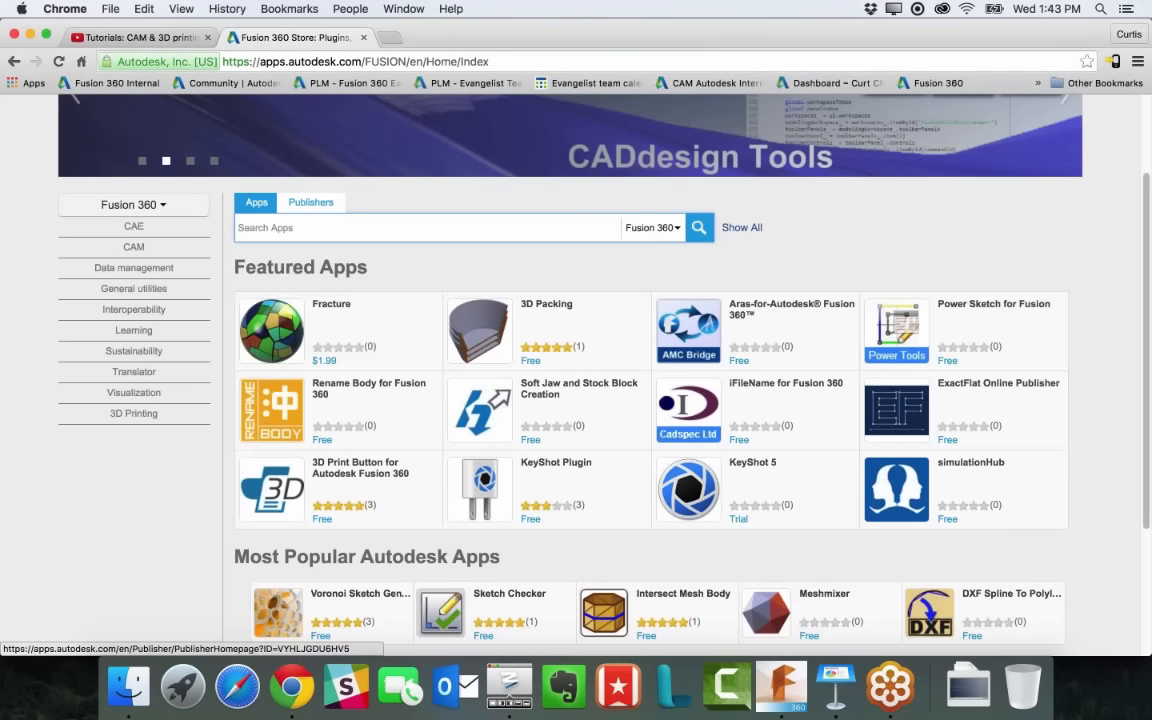
left_click(29, 34)
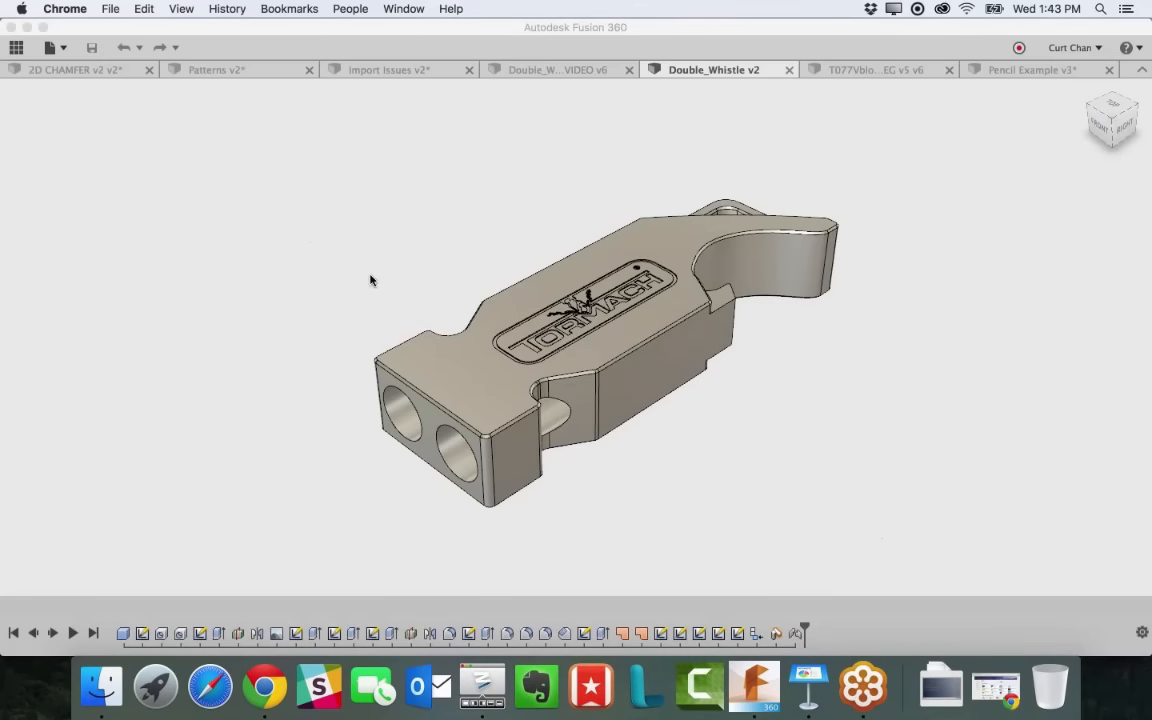
left_click(370, 280)
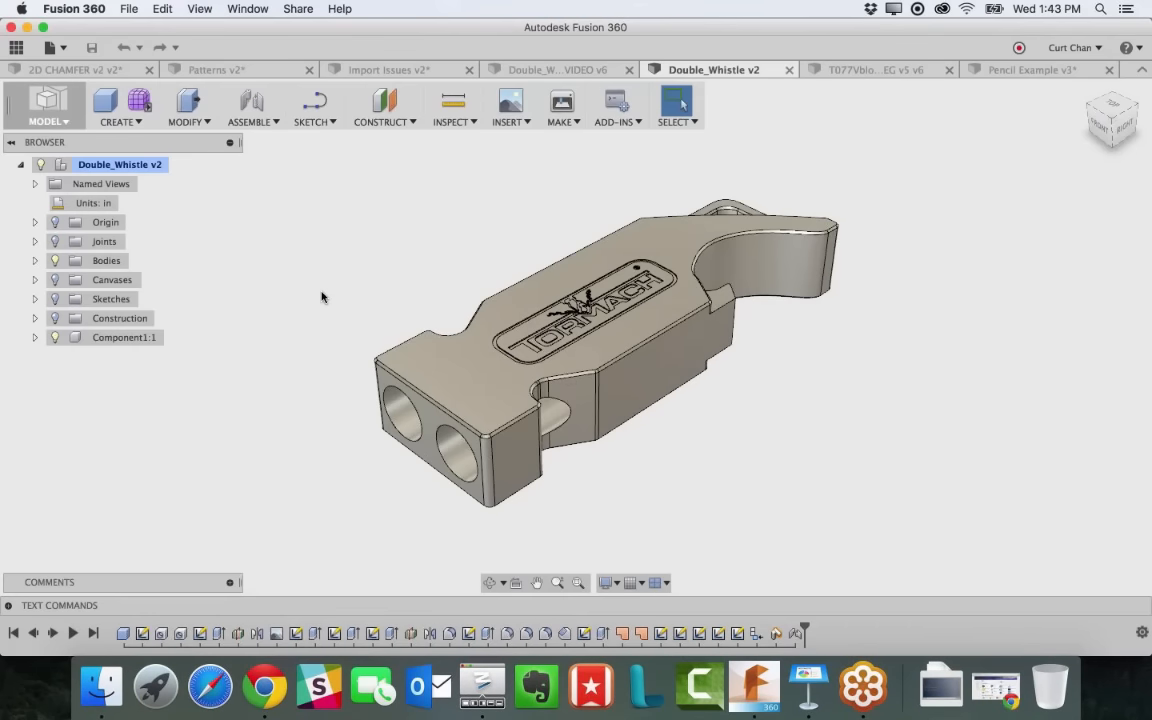
Start Soft Jaw creation and set the jaw length to 5, jaw width to 1 and jaw height to 2 inches
left_click(141, 125)
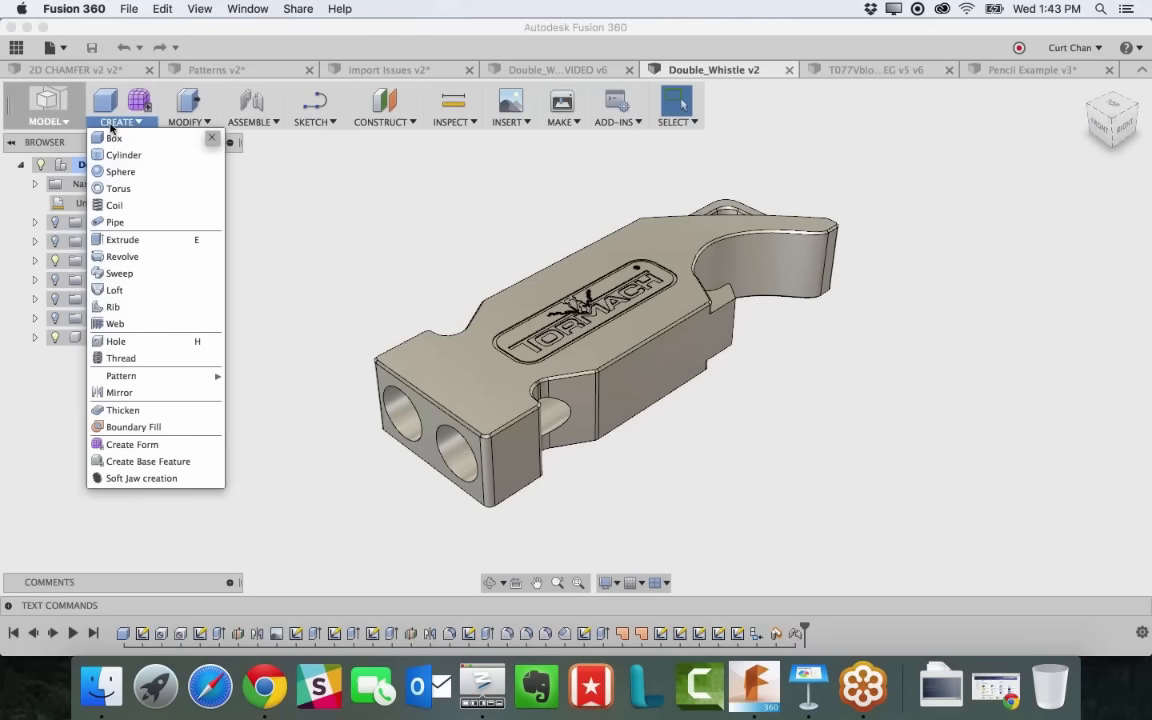
left_click(168, 480)
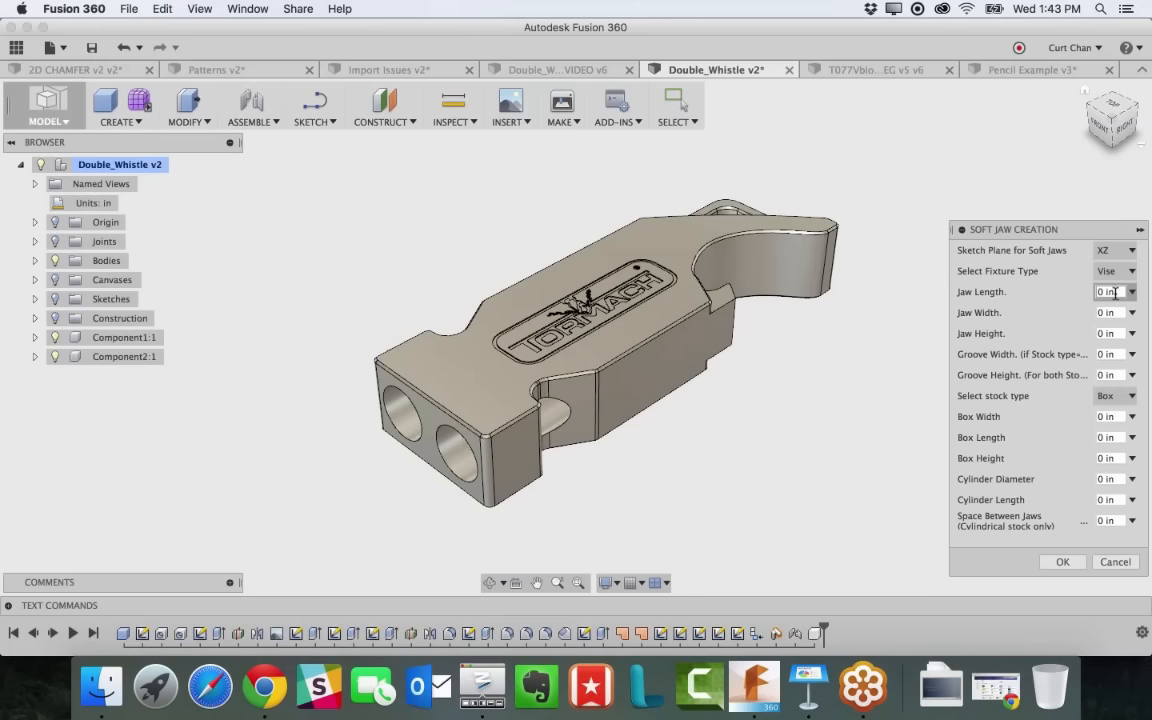
left_click_drag(1119, 292, 1086, 292)
type("5")
key("Tab")
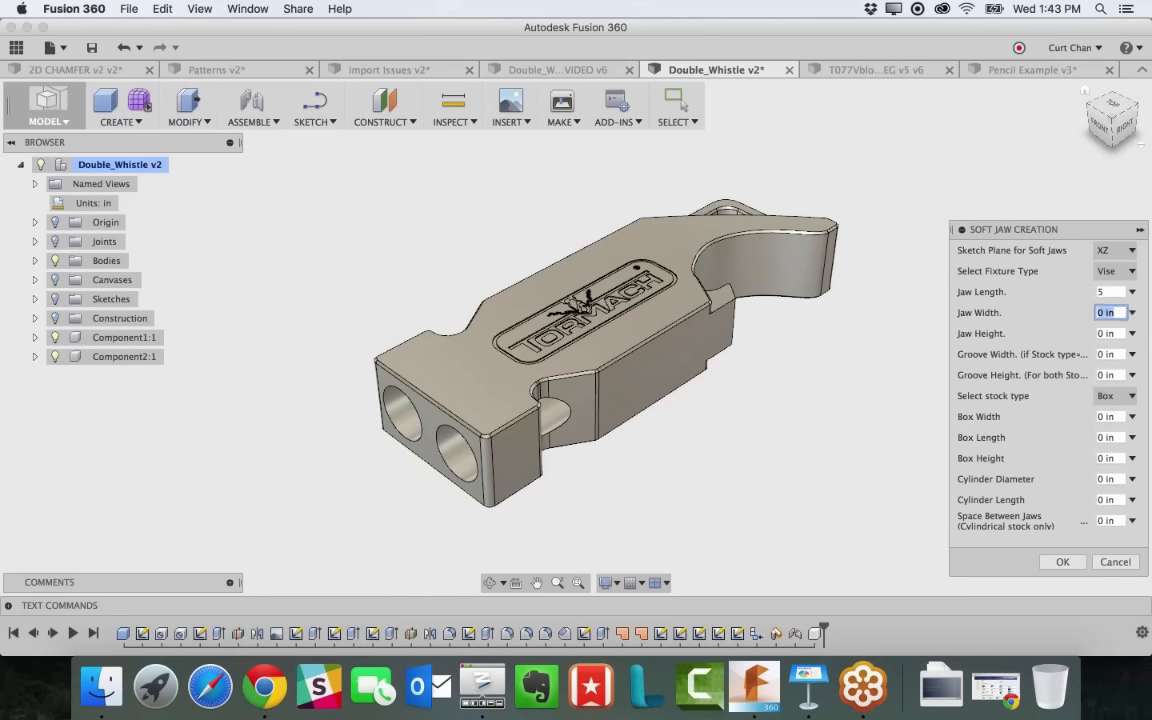
type("1")
key("Tab")
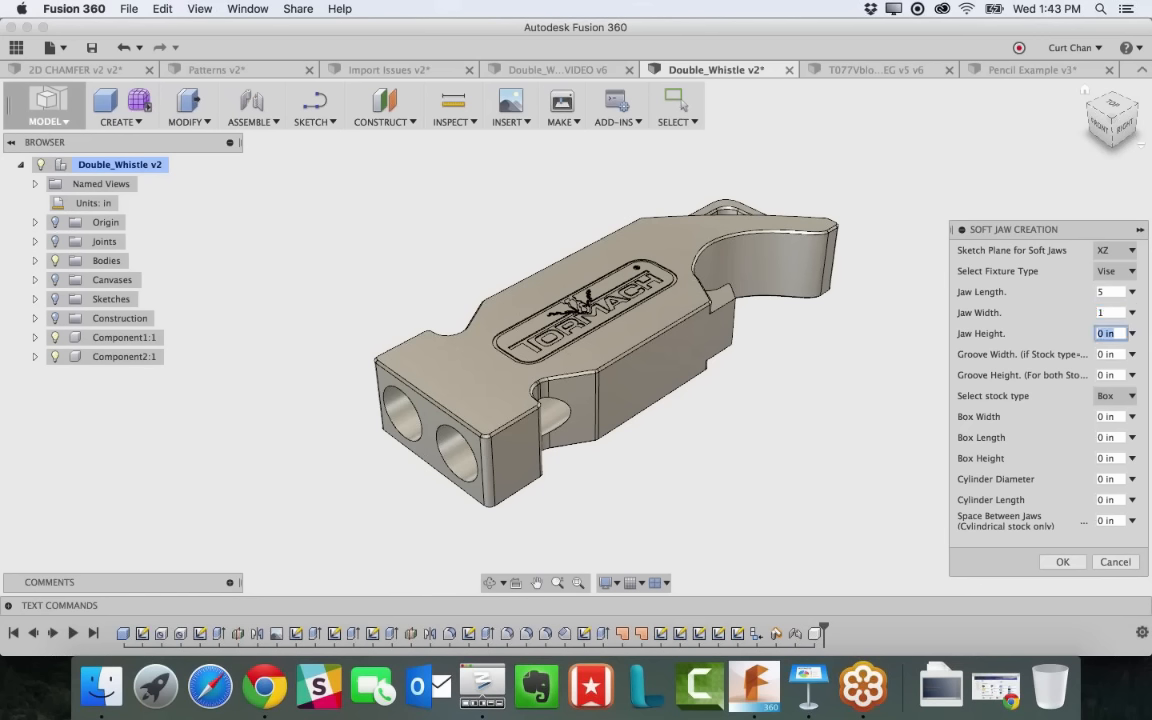
type("2")
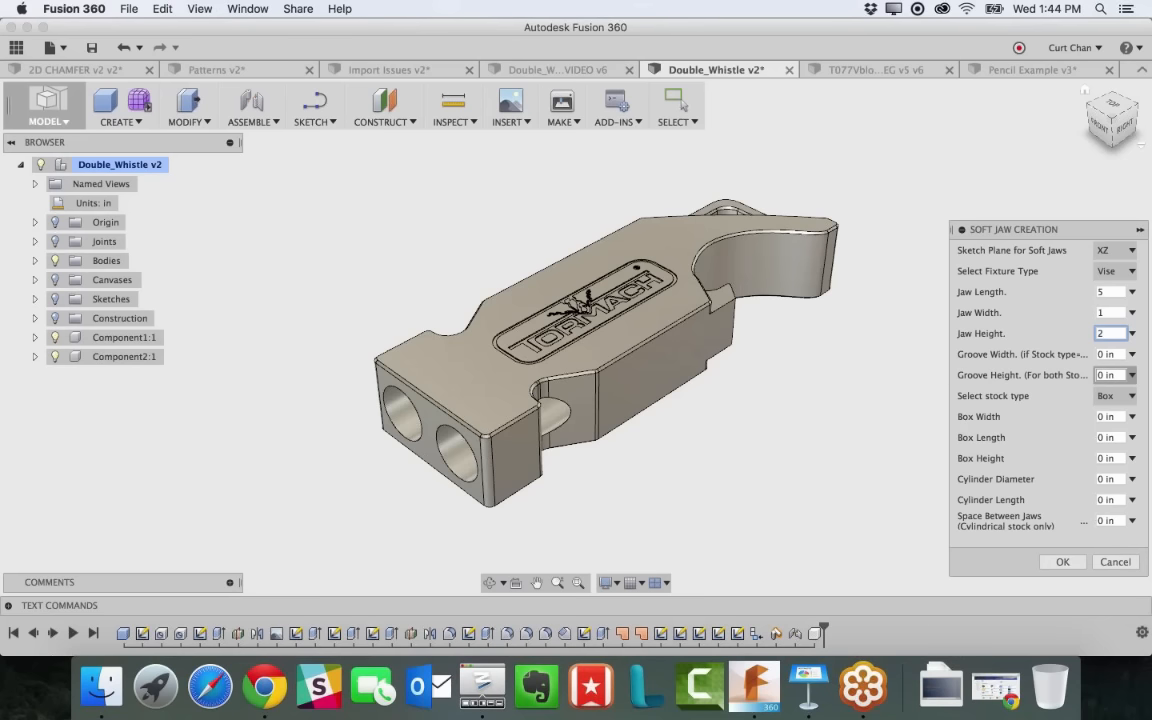
Set the soft jaws' groove width and groove height to .2 inches each
left_click(1110, 354)
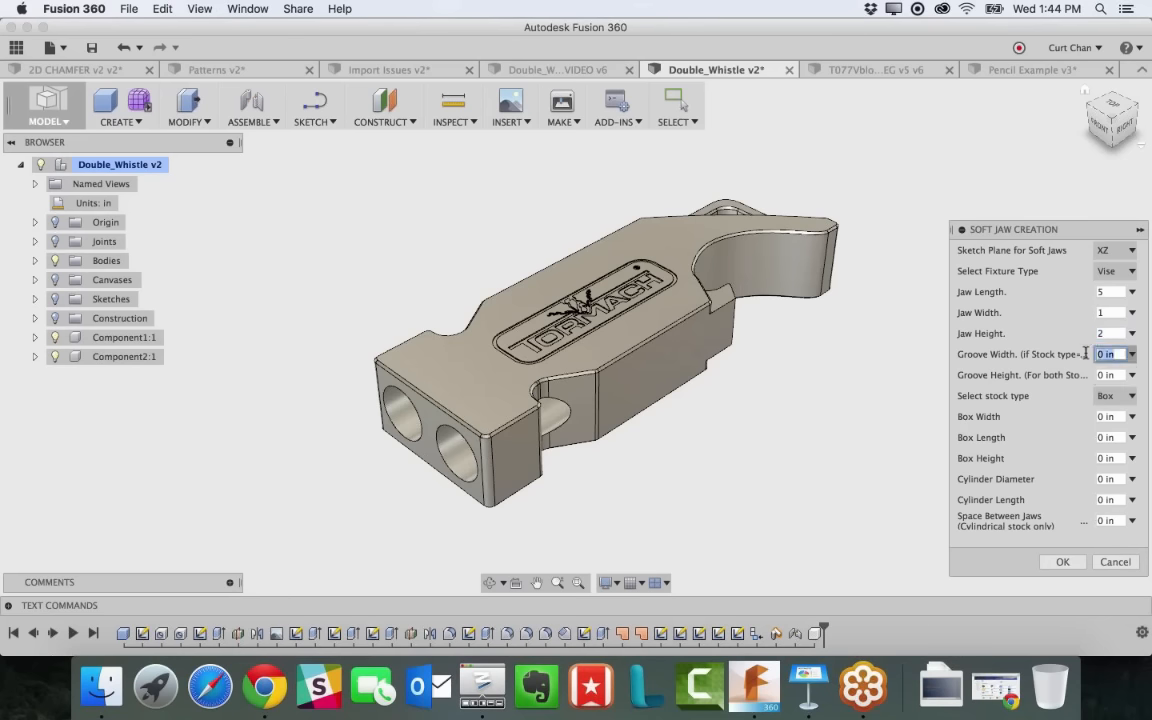
key("BackSpace")
type(".2")
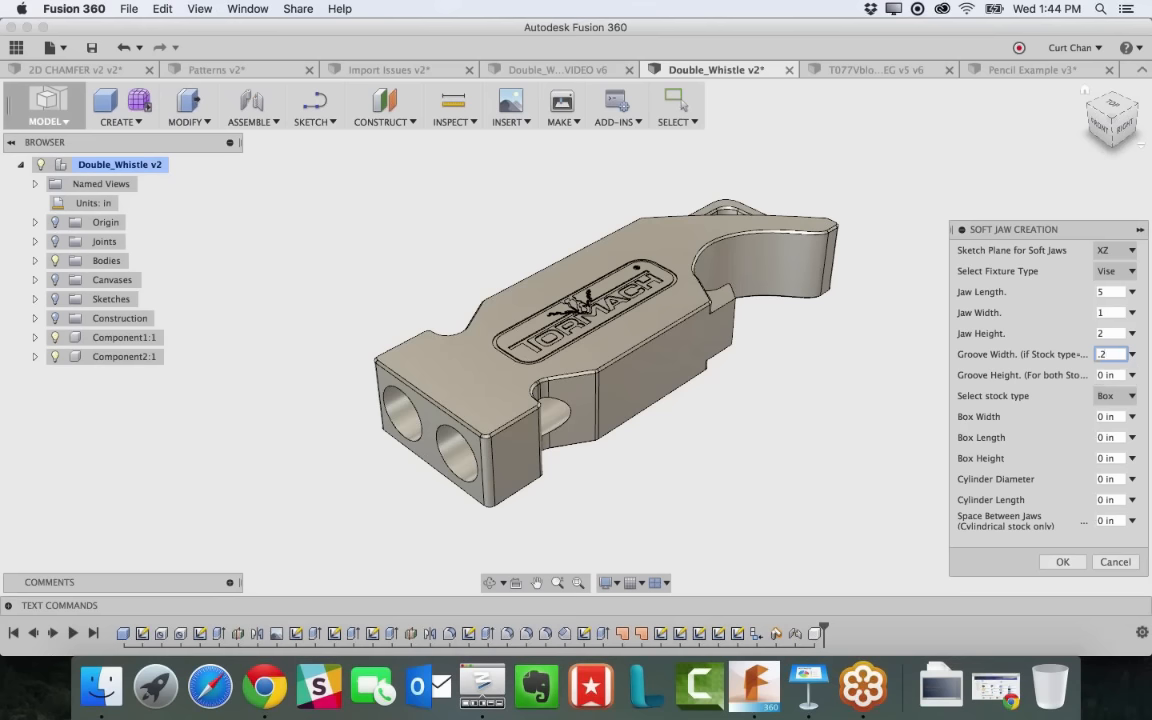
key("Tab")
type(".2")
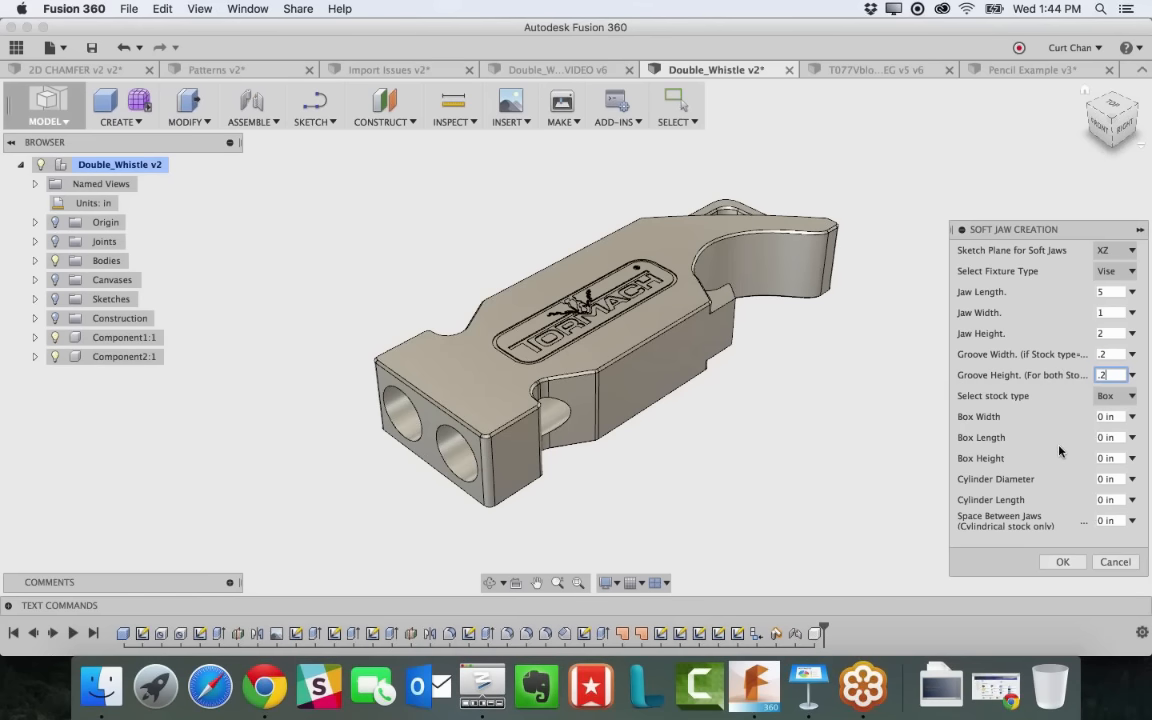
Define box stock 3 inches wide, 4 long and 1 high, and generate the vise soft jaws with the stock block
left_click(1112, 397)
left_click(1116, 408)
key("Tab")
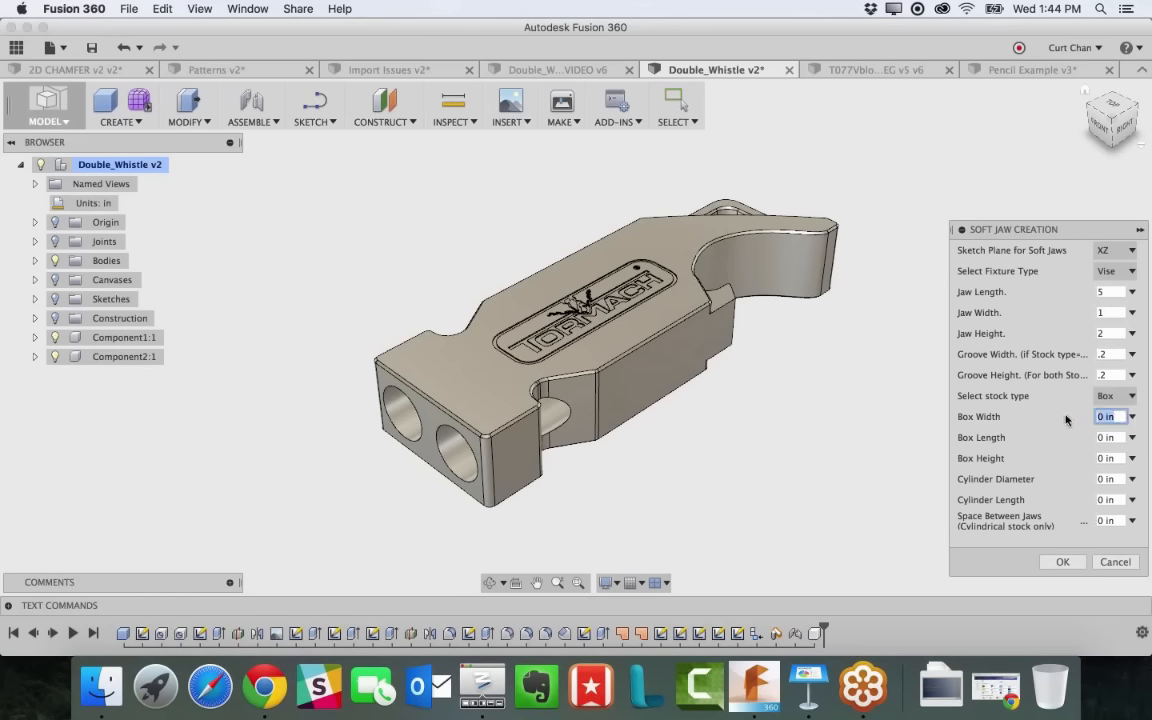
type("3")
left_click(1110, 437)
double_click(1114, 437)
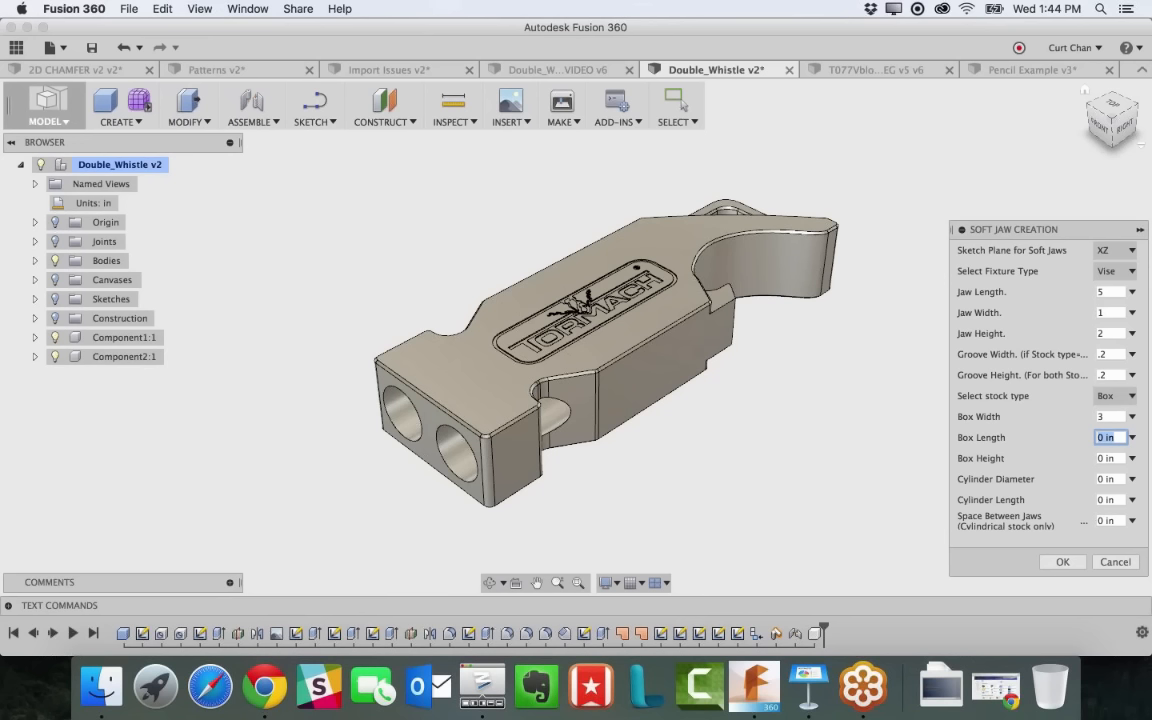
type("4")
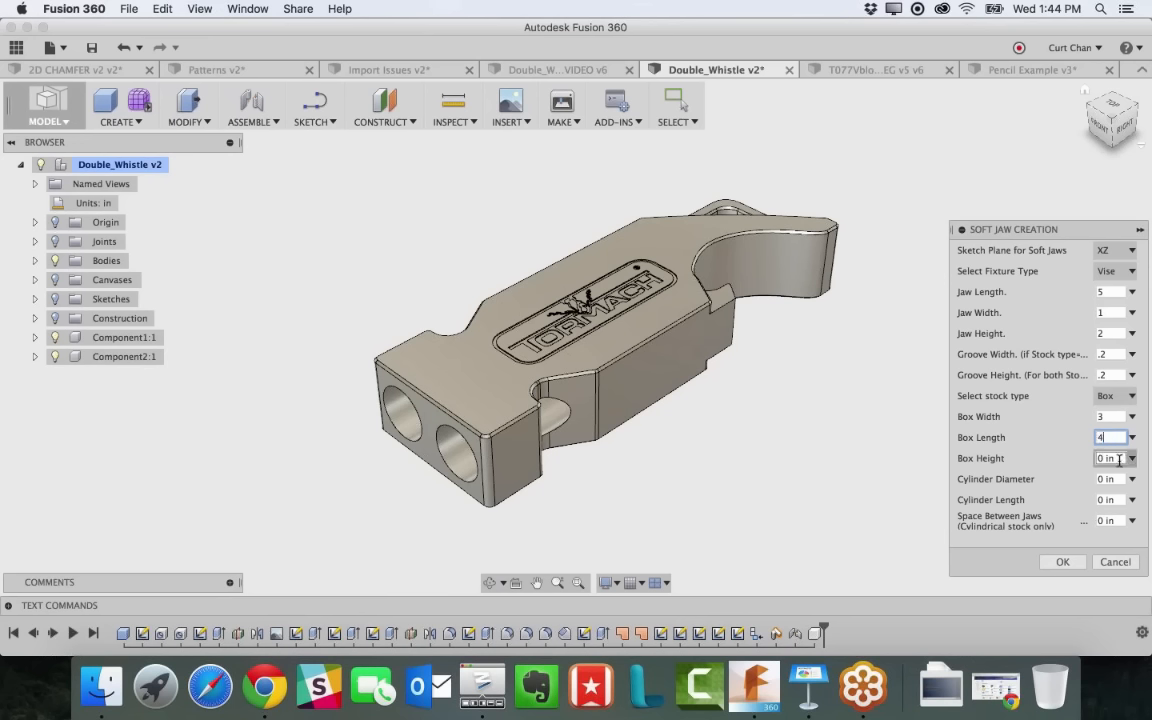
key("Tab")
type("1")
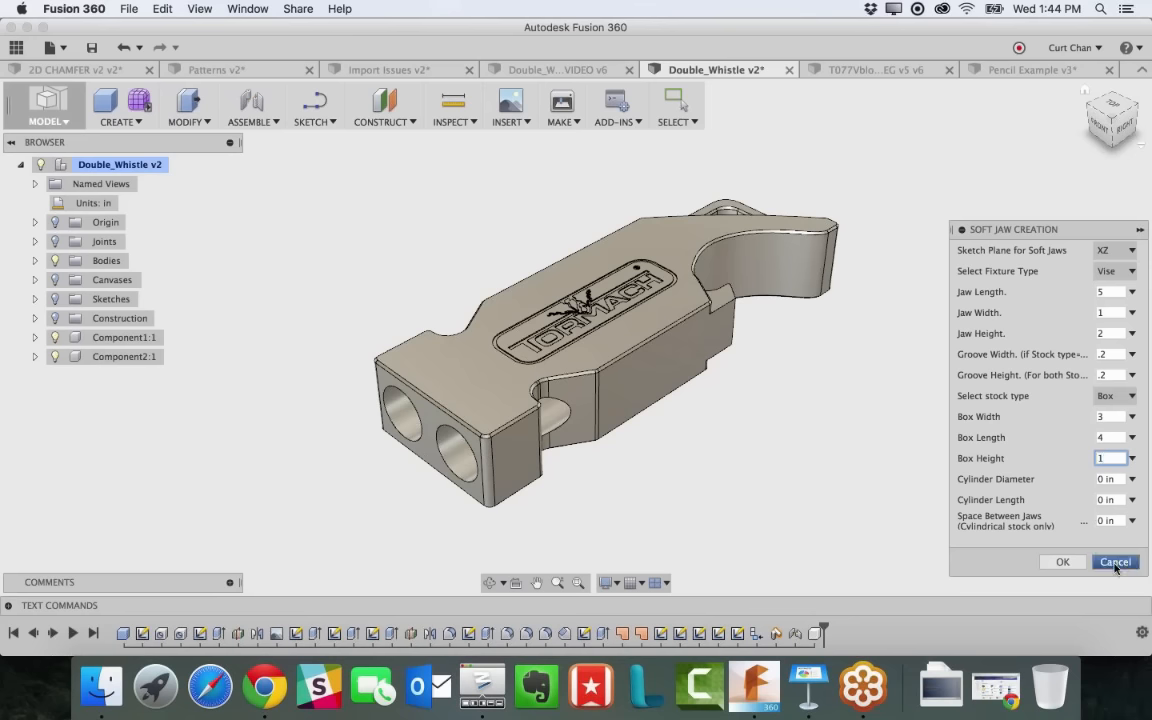
left_click(1063, 563)
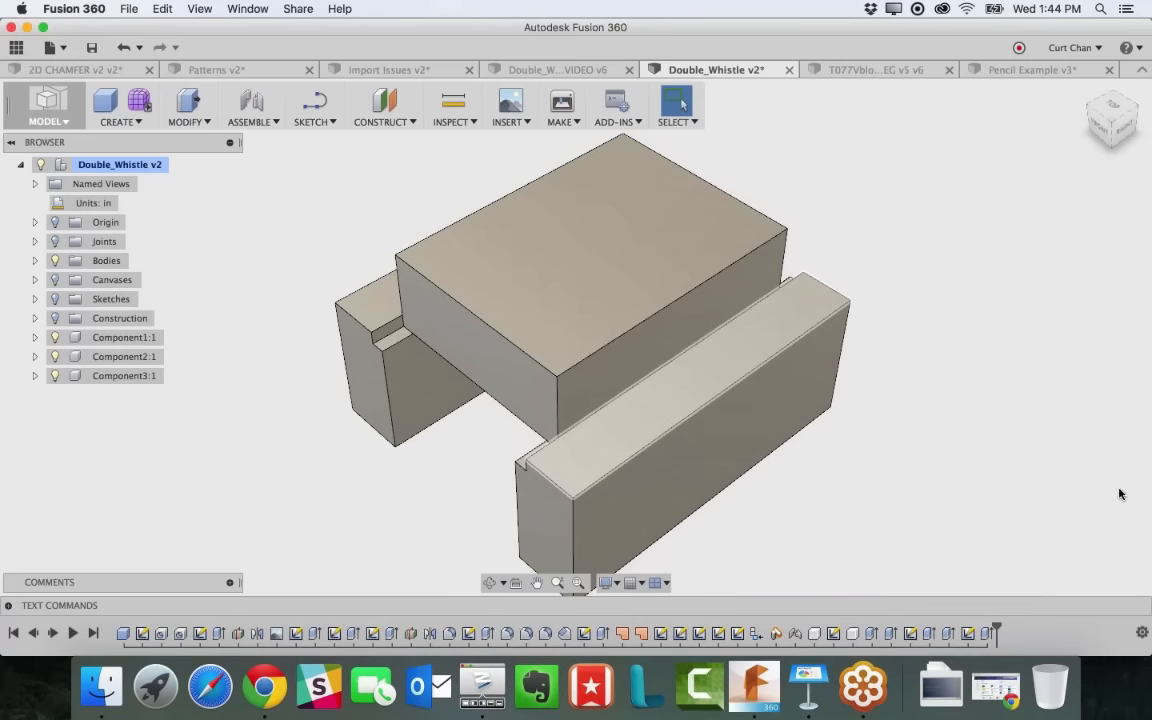
Create components from Body5 and Body6 in the root Bodies folder
left_click(36, 260)
left_click(124, 319)
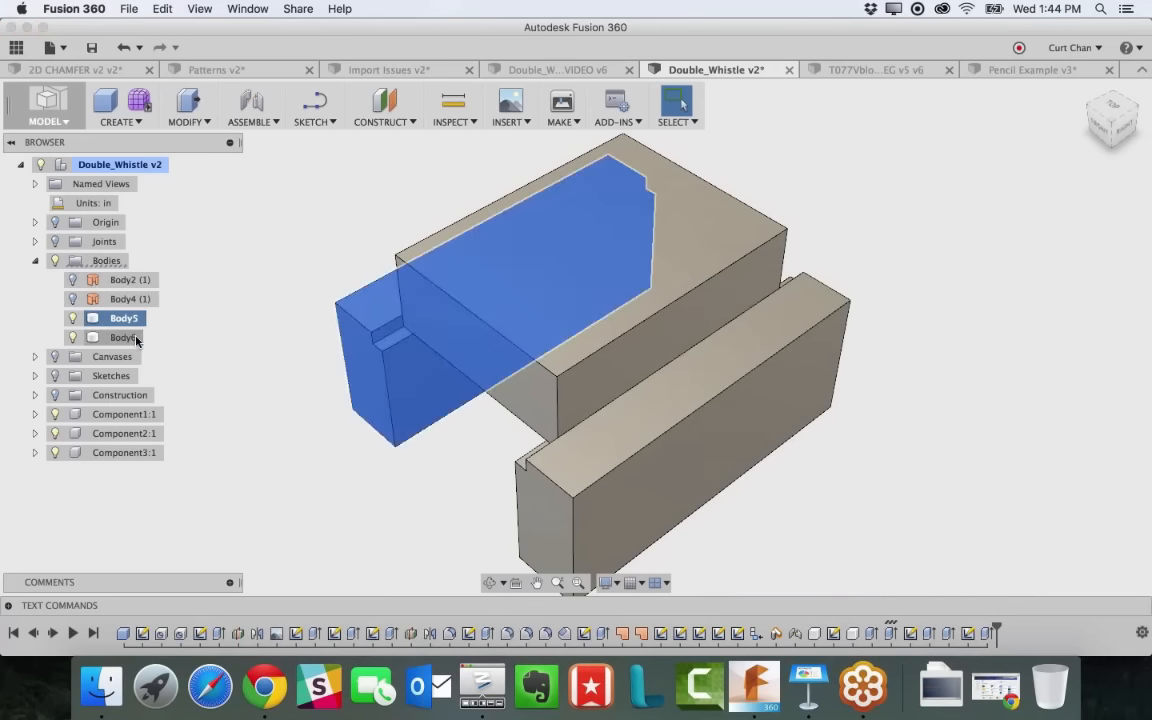
left_click(124, 337, "shift")
right_click(126, 337)
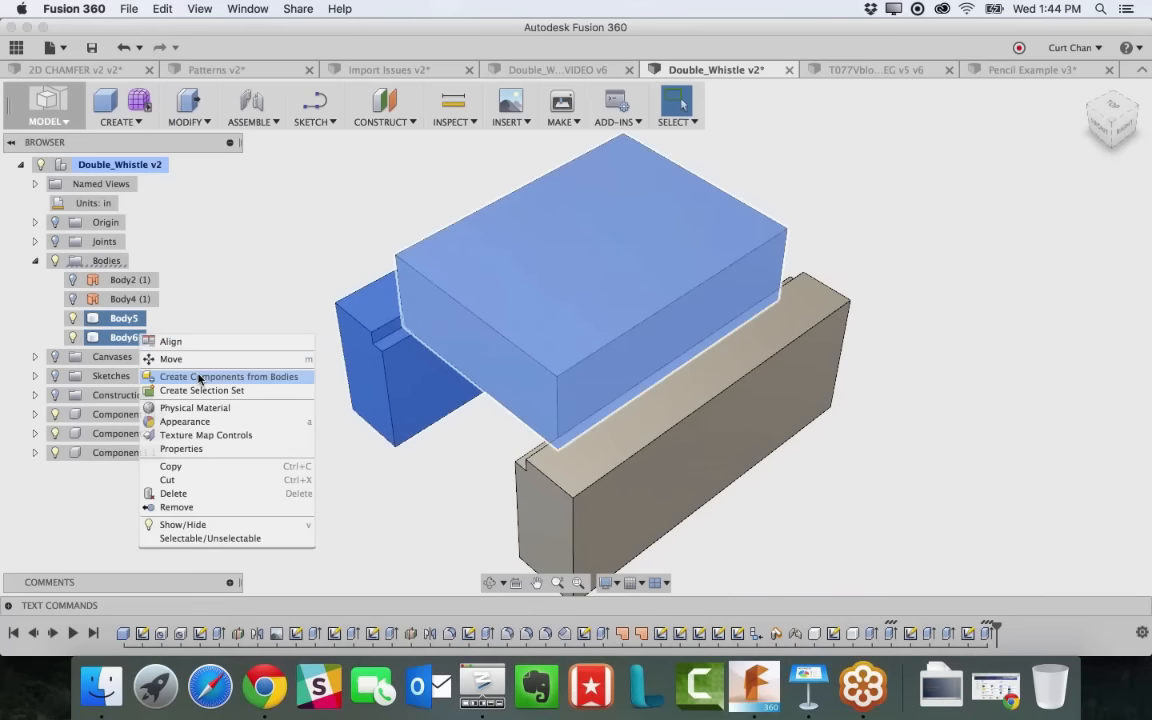
left_click(200, 377)
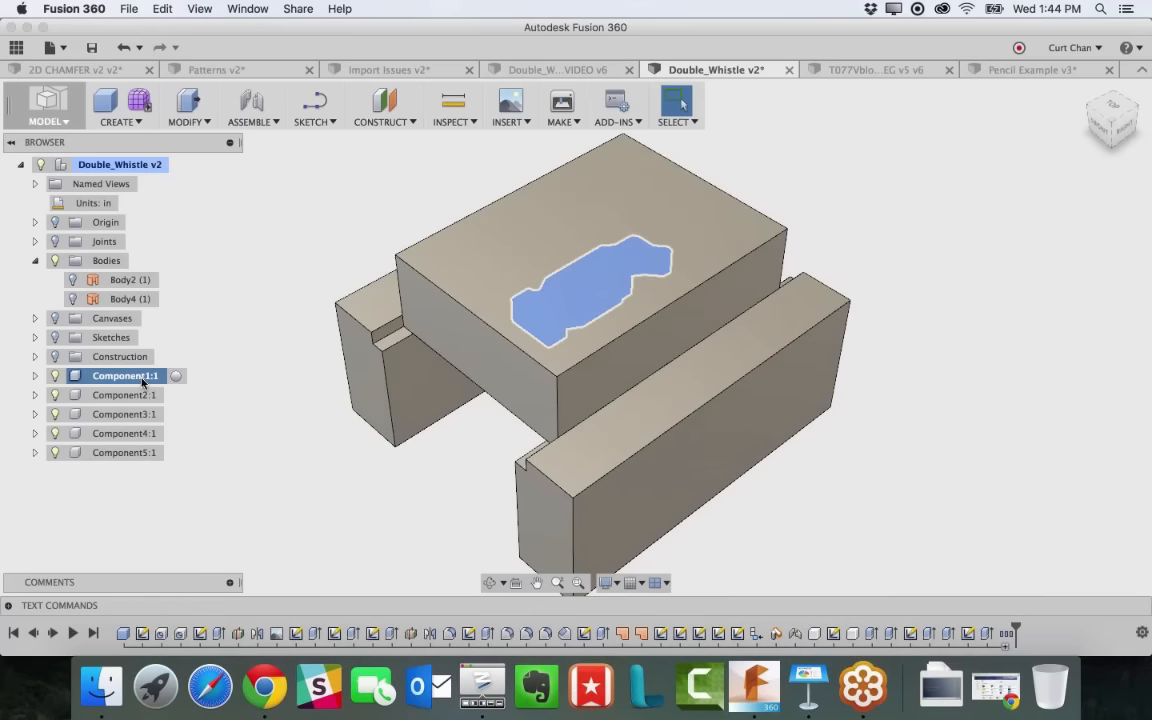
Rename the whistle component Component1 as Tormach Whistle
double_click(143, 379)
type("Tormach Whistle")
key("Return")
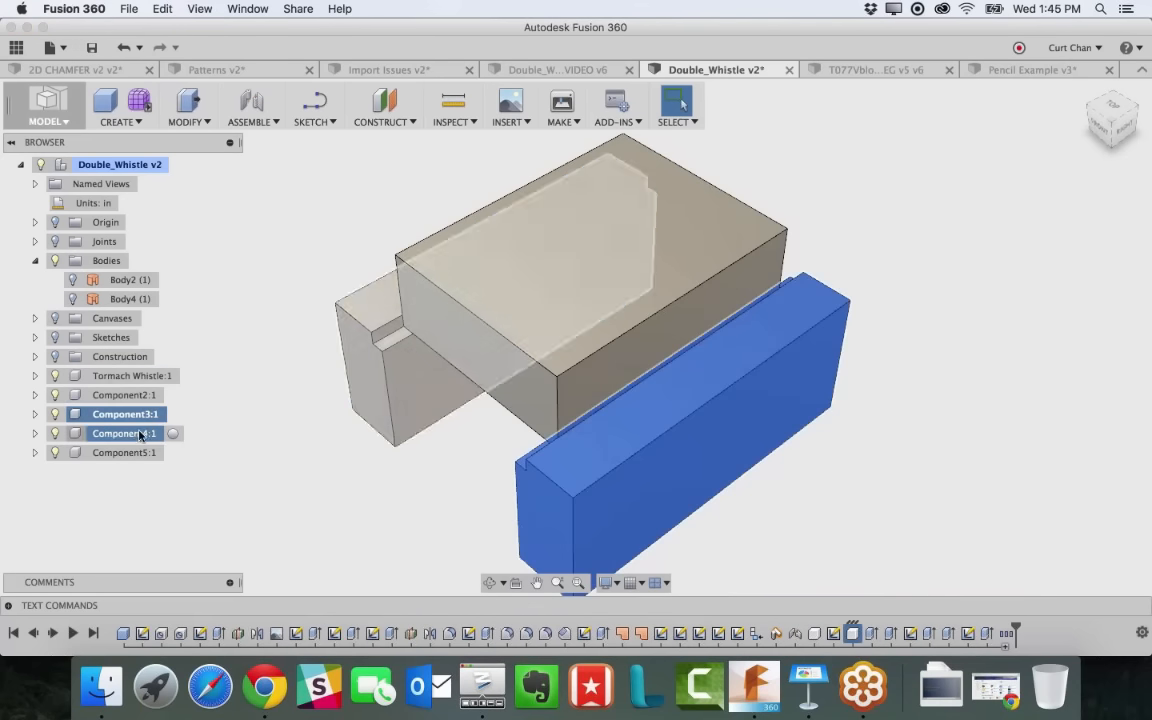
Set the opacity of the stock block component, Component5, to 24
left_click(124, 395)
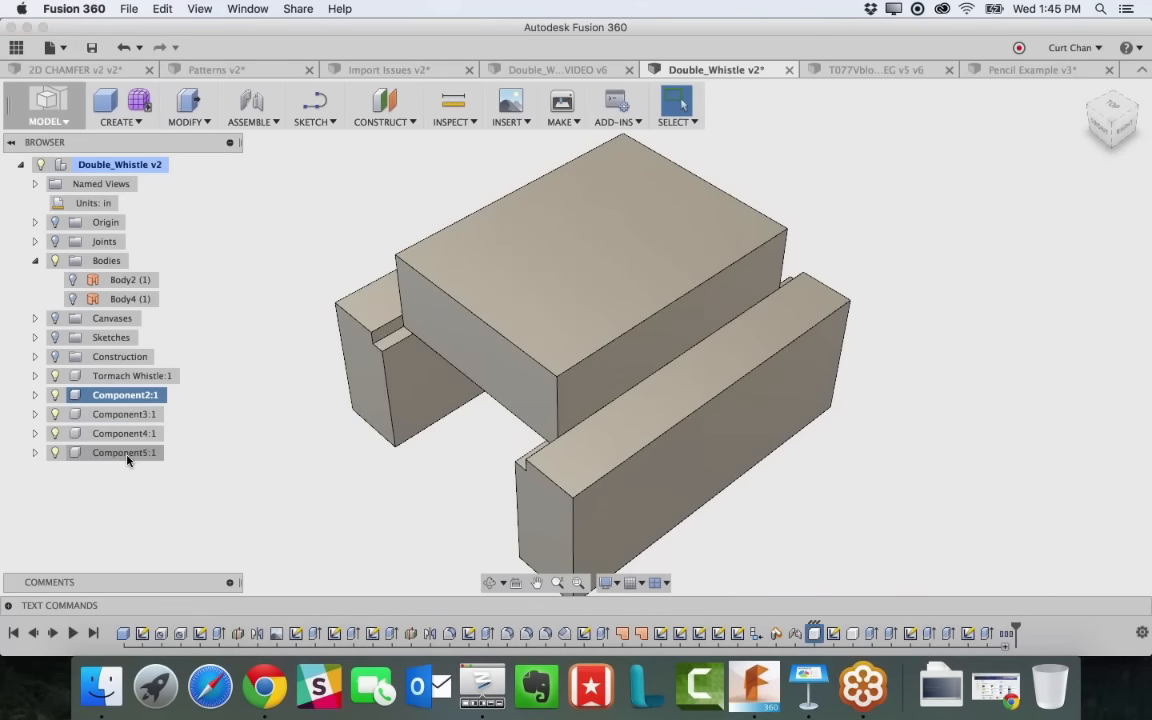
left_click(124, 452)
right_click(128, 456)
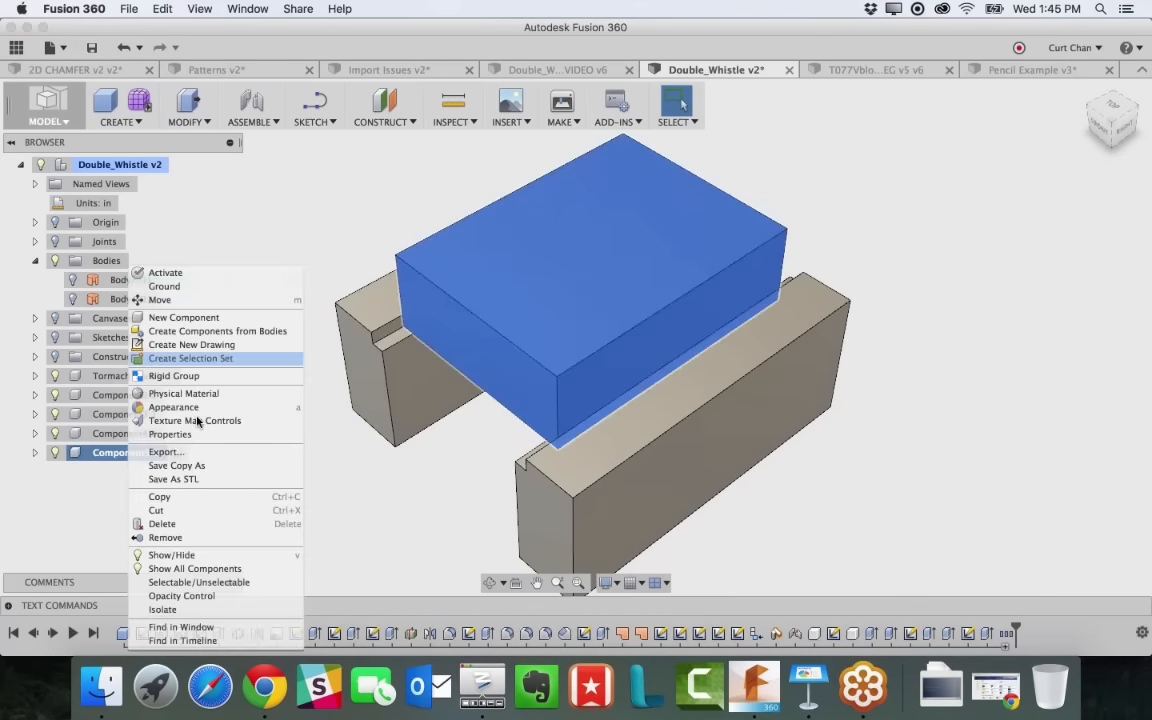
left_click(248, 598)
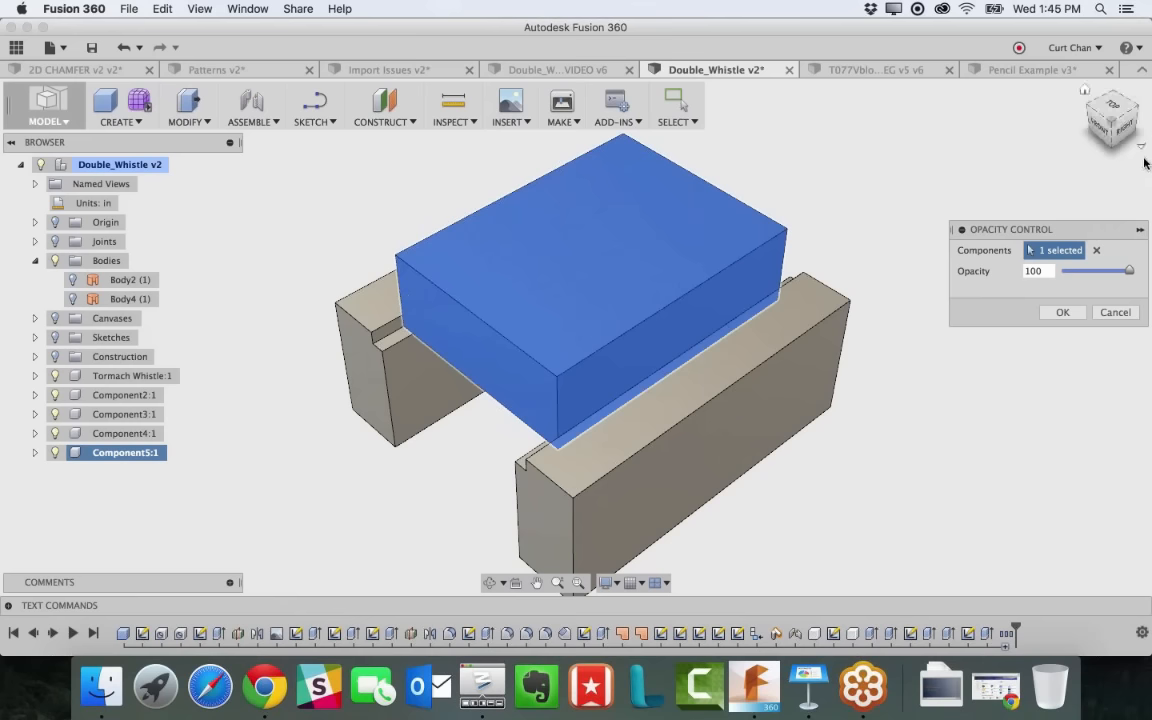
left_click_drag(1128, 273, 1076, 271)
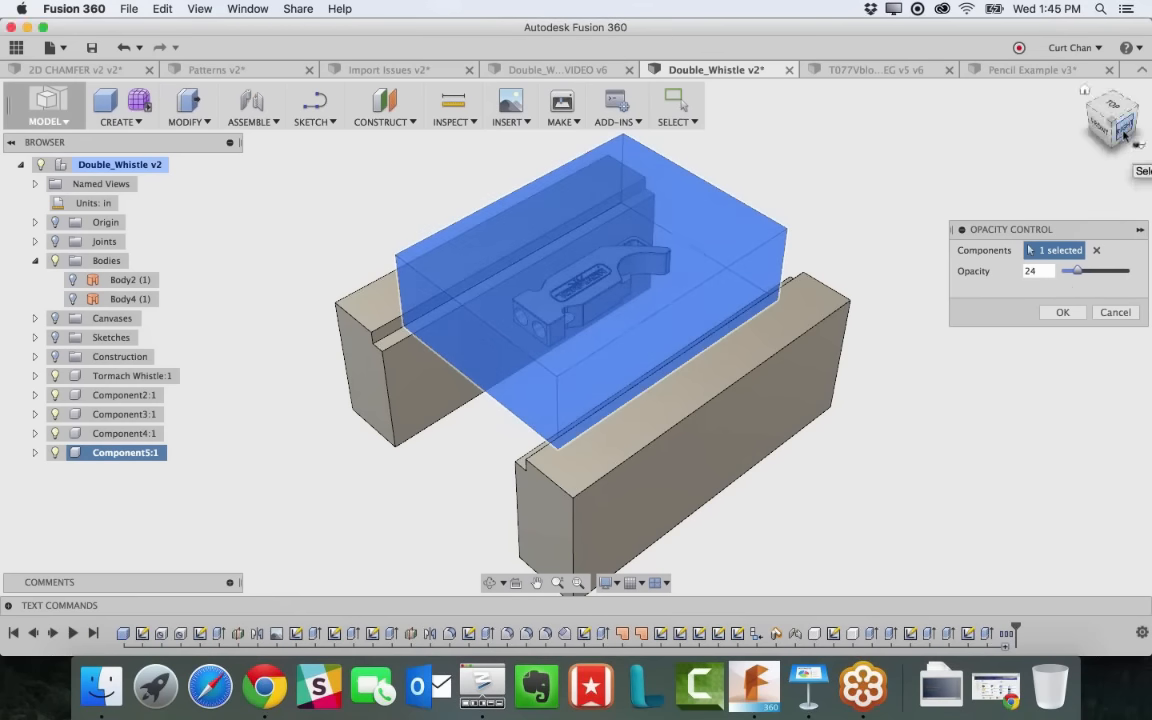
left_click(1127, 128)
left_click(1063, 312)
Inspect how the whistle sits between the jaws inside the stock, and isolate the Tormach Whistle component
scroll(534, 322, "up", 4)
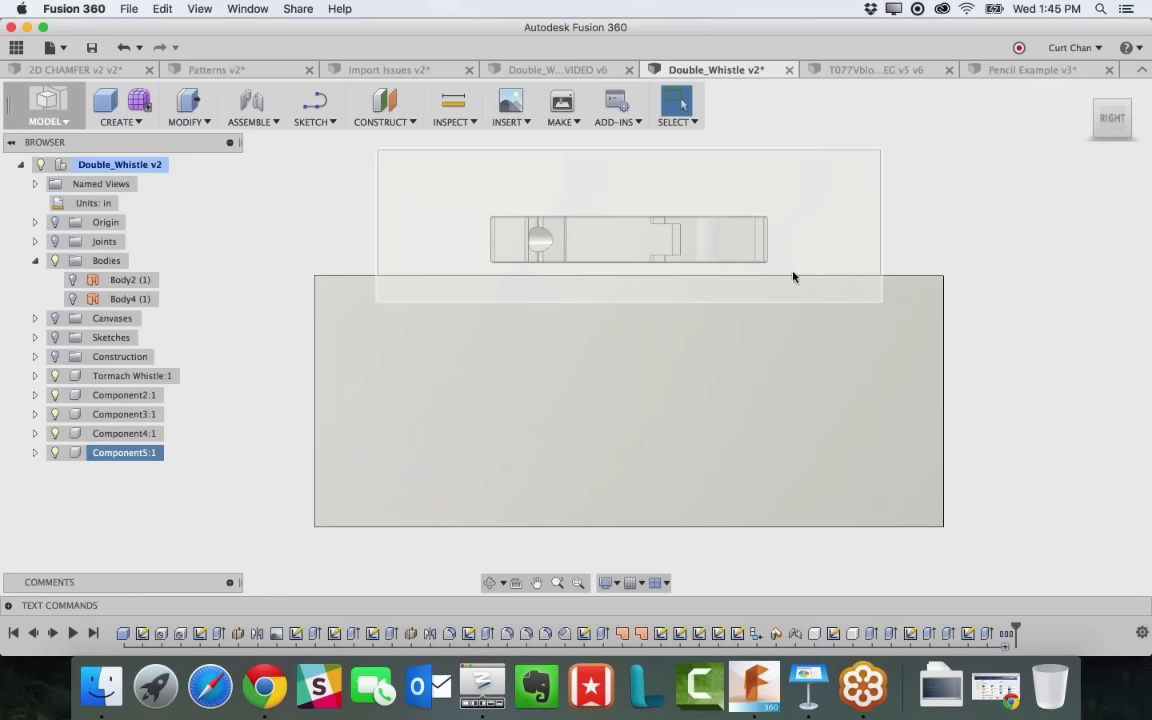
scroll(884, 348, "up", 2)
middle_click_drag(884, 348, 869, 340, "shift")
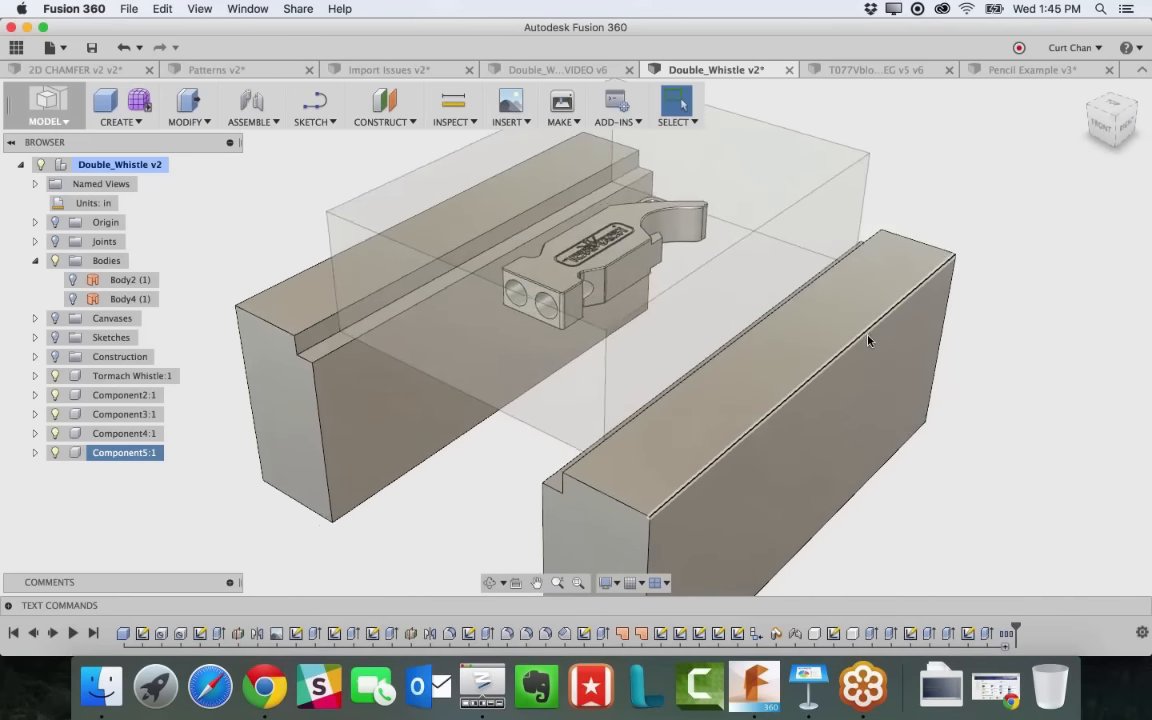
scroll(862, 340, "down", 2)
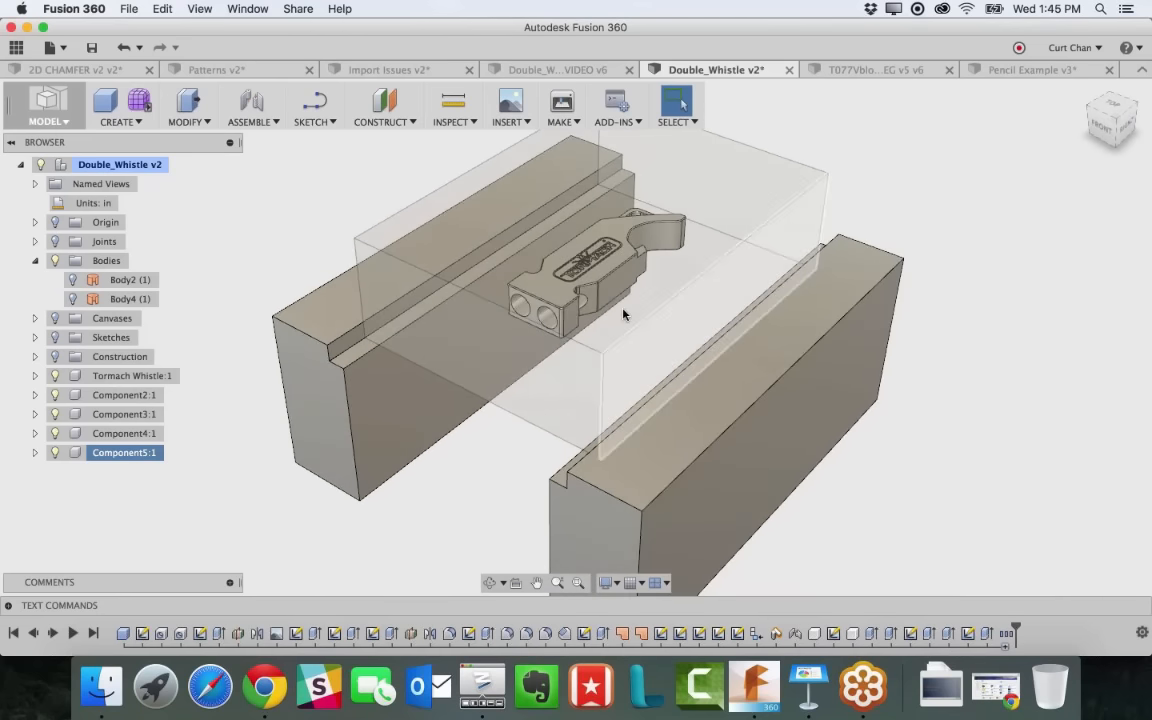
left_click(131, 377)
right_click(131, 379)
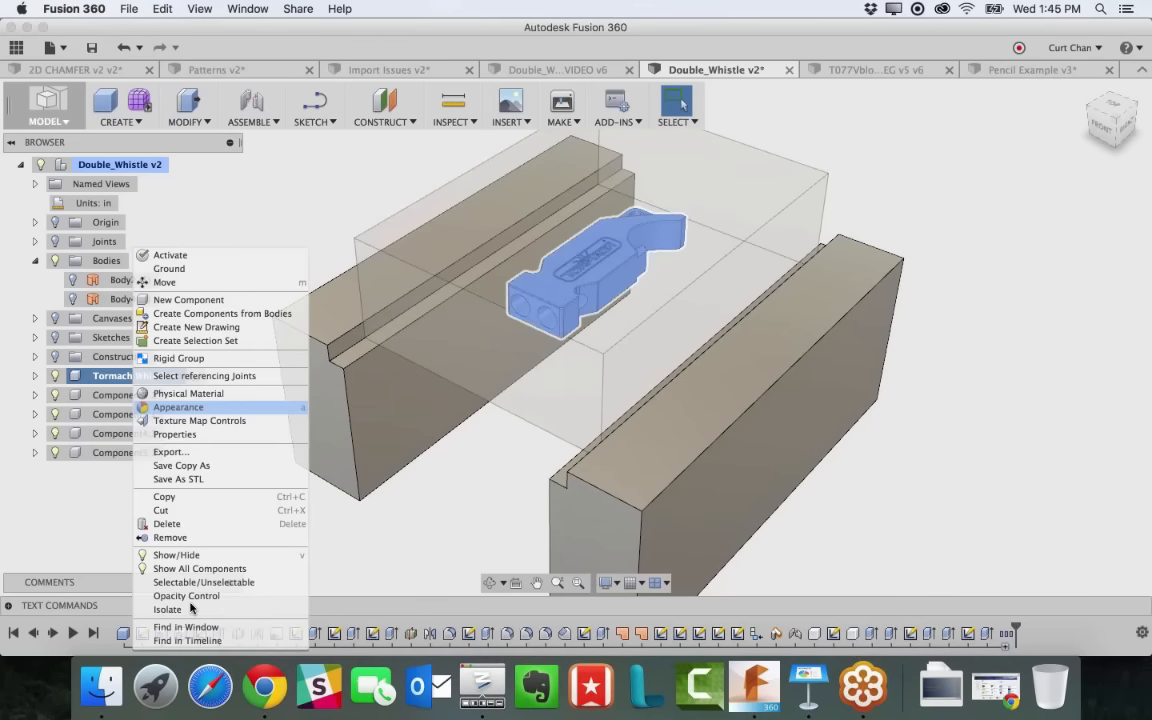
left_click(200, 605)
left_click(471, 474)
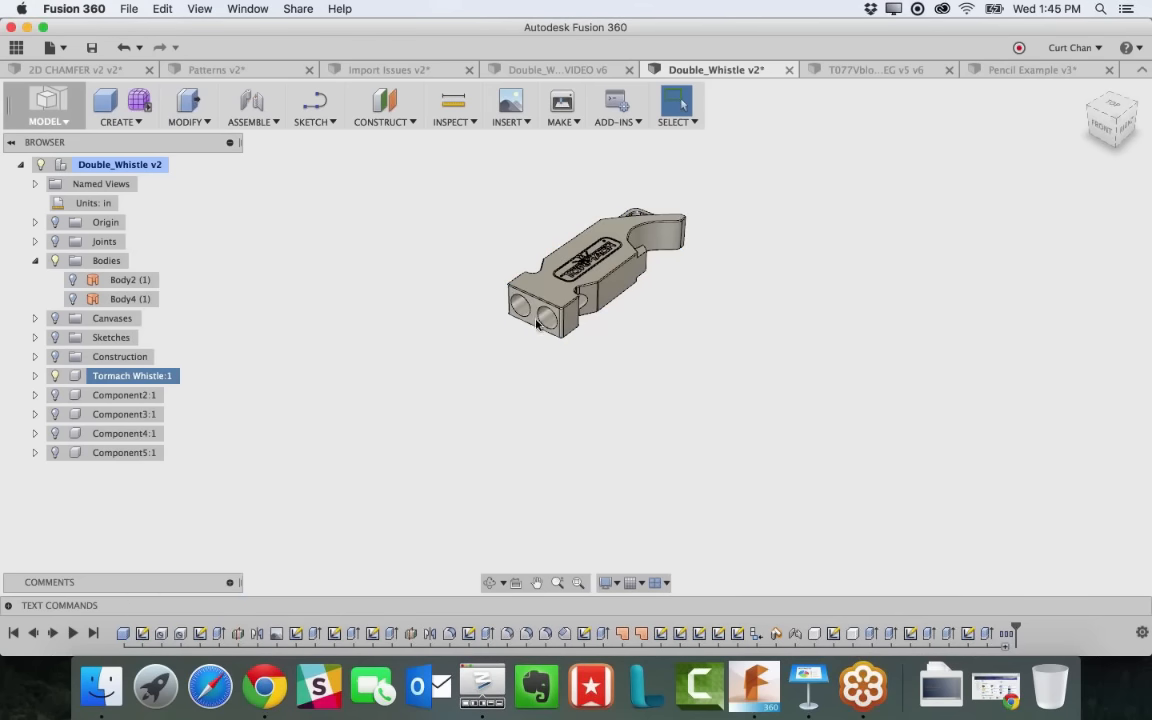
Show the root component's joints and origin around the isolated whistle
scroll(538, 318, "right", 5, "shift")
scroll(538, 318, "right", 5, "shift")
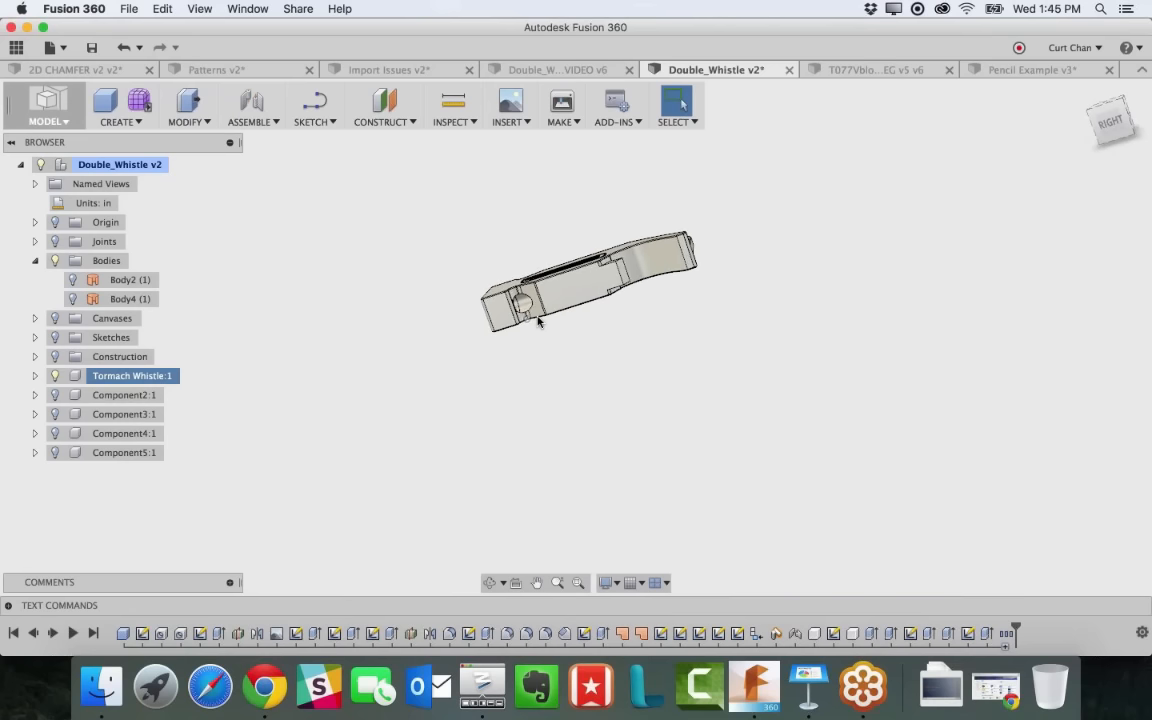
scroll(538, 318, "right", 2, "shift")
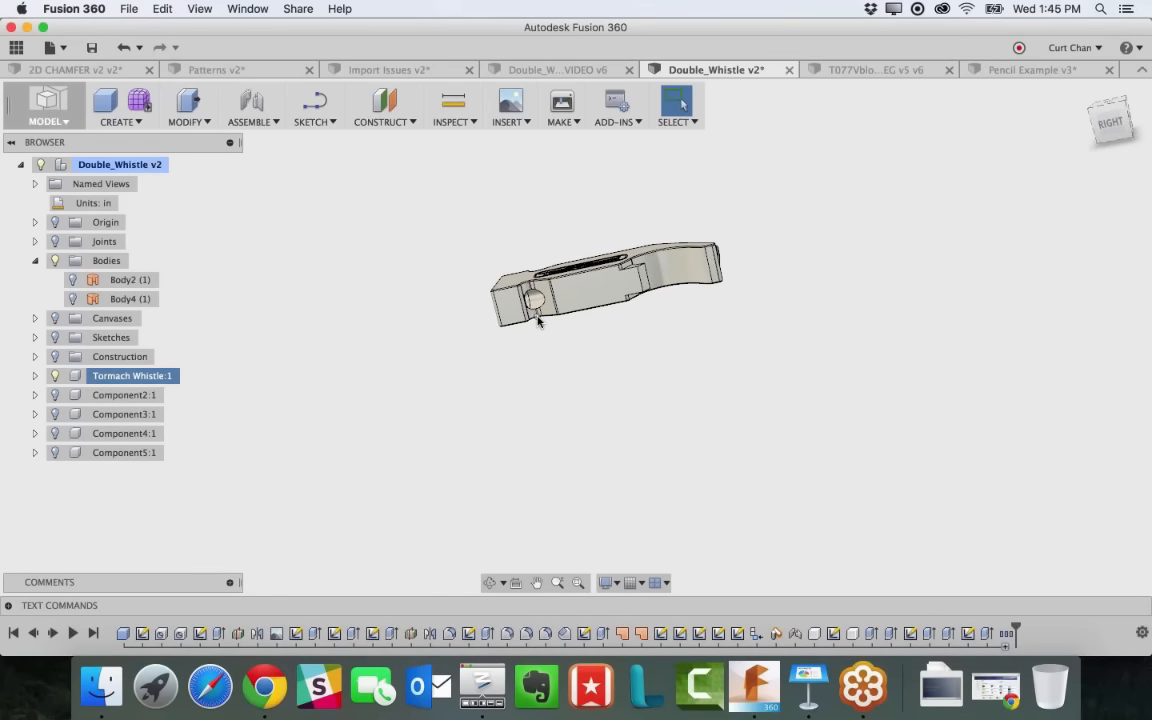
scroll(538, 321, "right", 1, "shift")
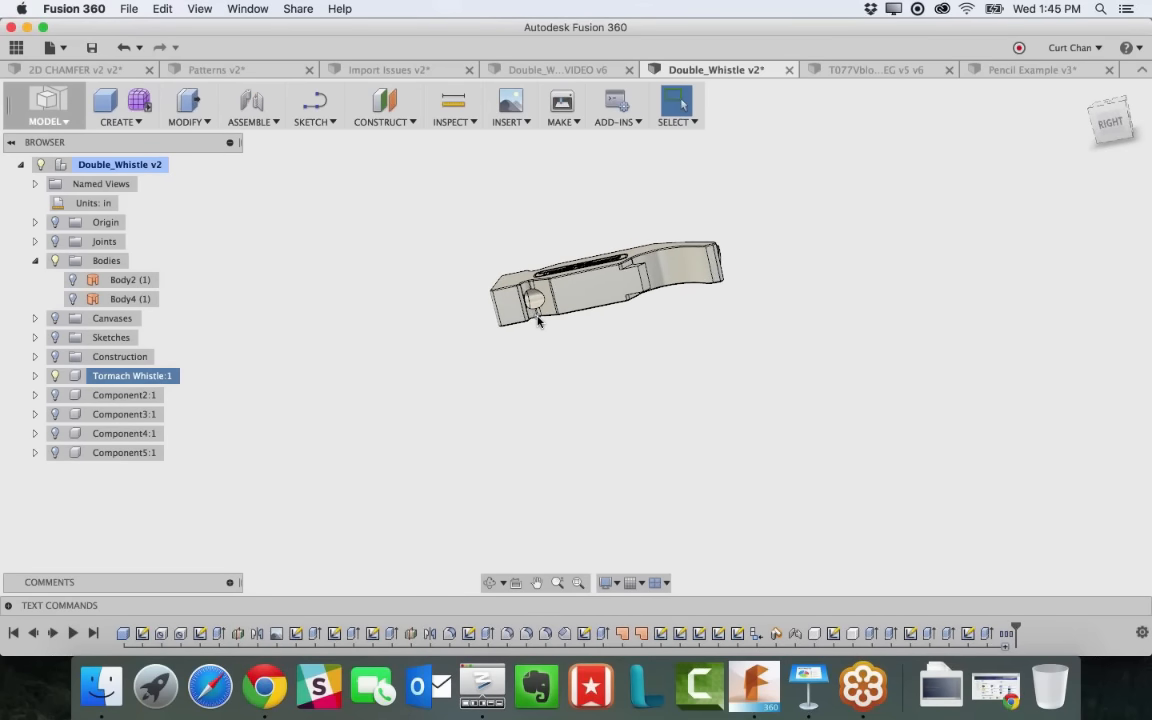
left_click(55, 244)
scroll(607, 344, "down", 3, "shift")
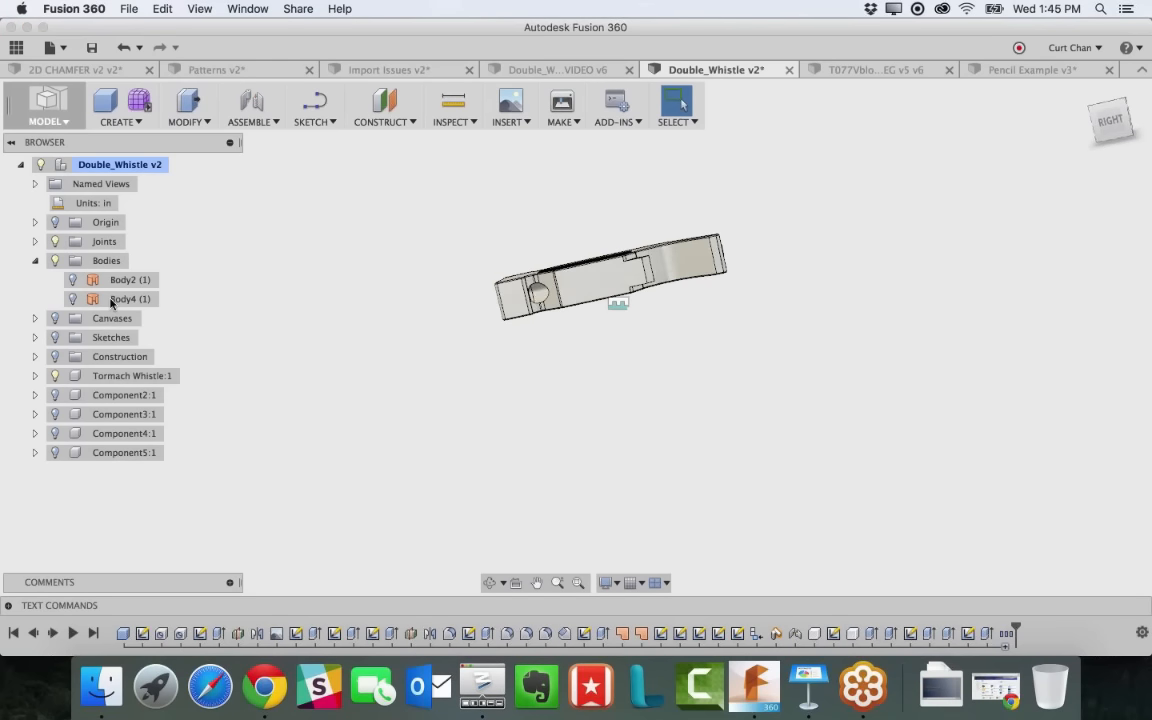
left_click(55, 225)
scroll(658, 330, "up", 4)
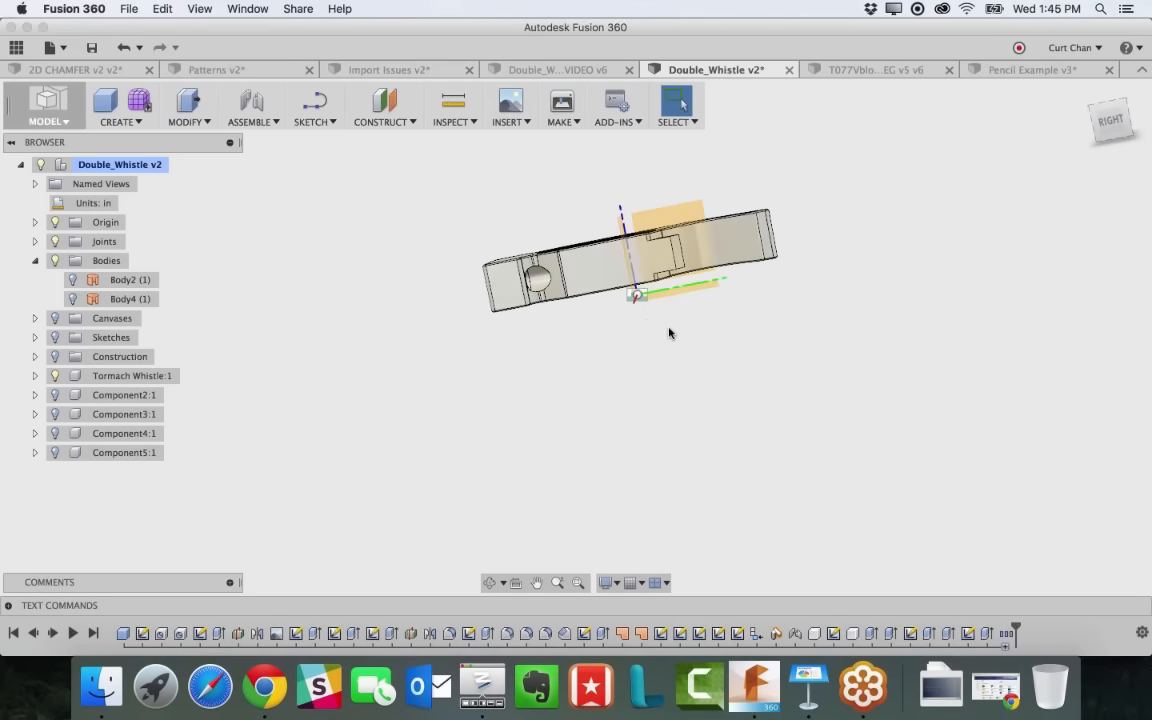
Unisolate the Tormach Whistle component to bring back the soft jaws and the stock block
middle_click_drag(686, 325, 684, 337, "shift")
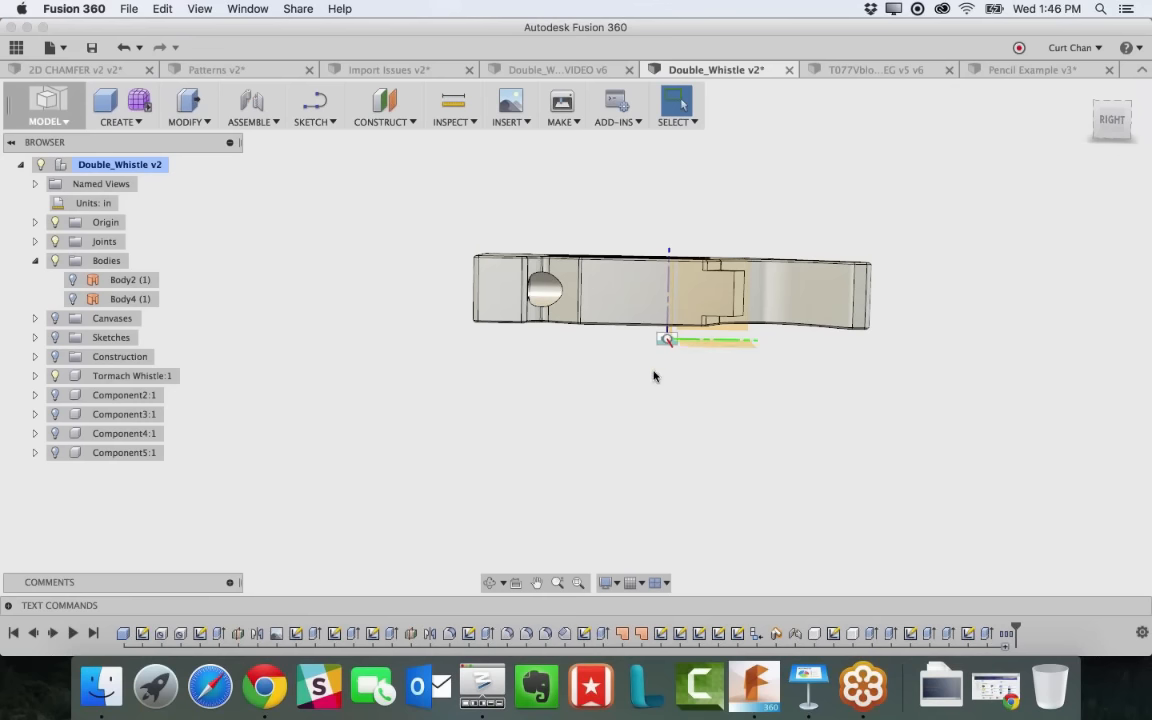
middle_click_drag(660, 368, 650, 369, "shift")
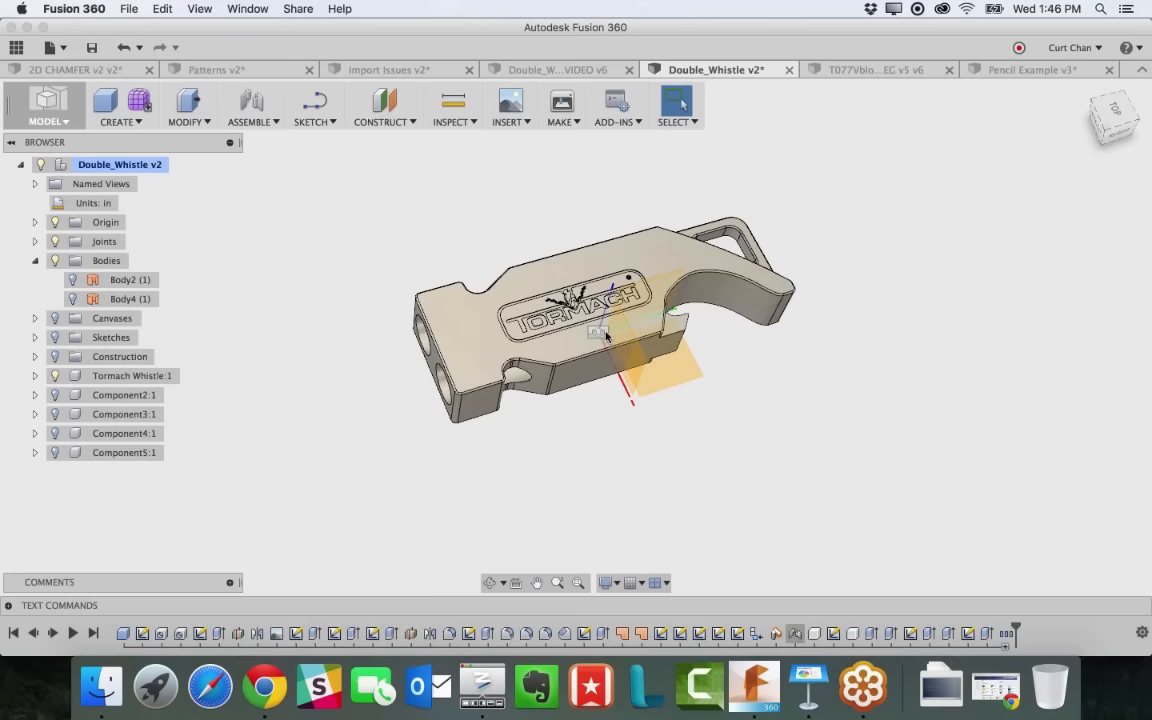
middle_click_drag(196, 417, 178, 389, "shift")
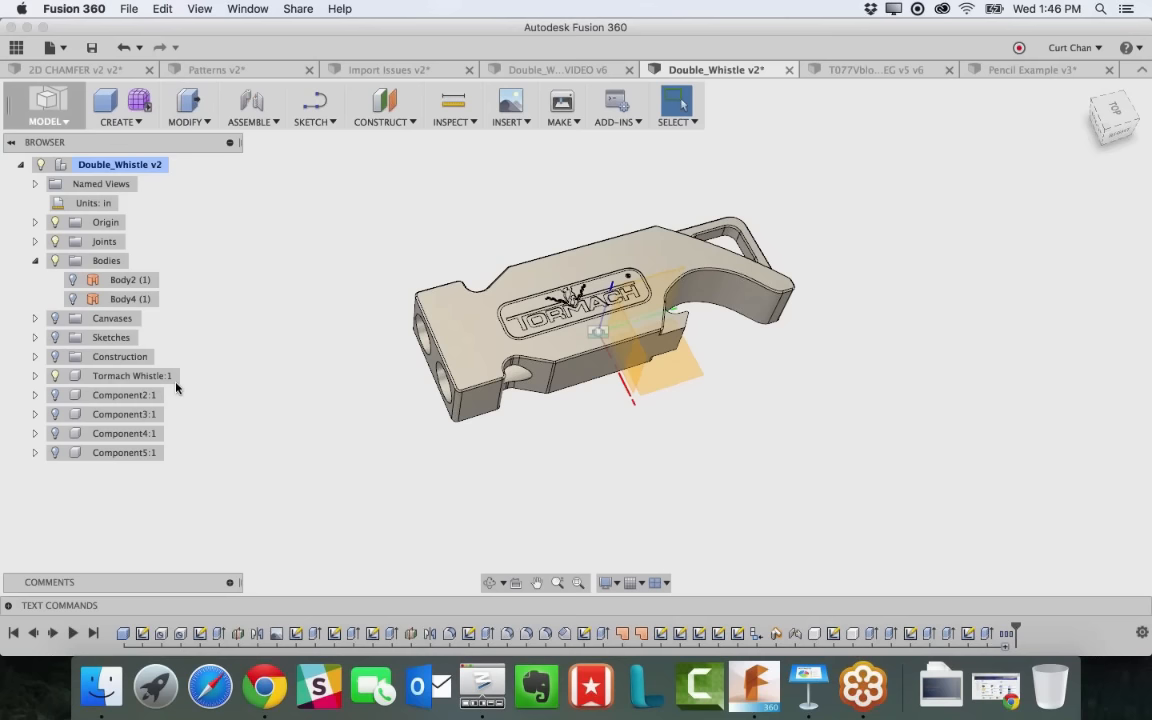
right_click(416, 247)
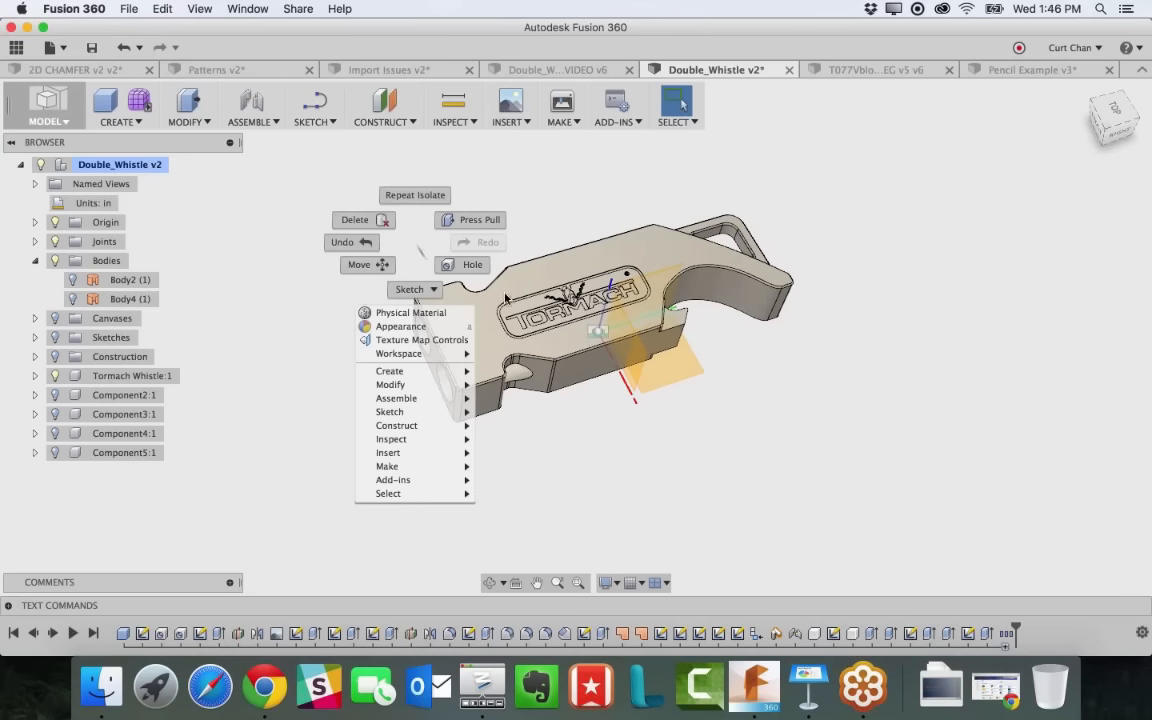
left_click(506, 297)
left_click(512, 290)
right_click(422, 203)
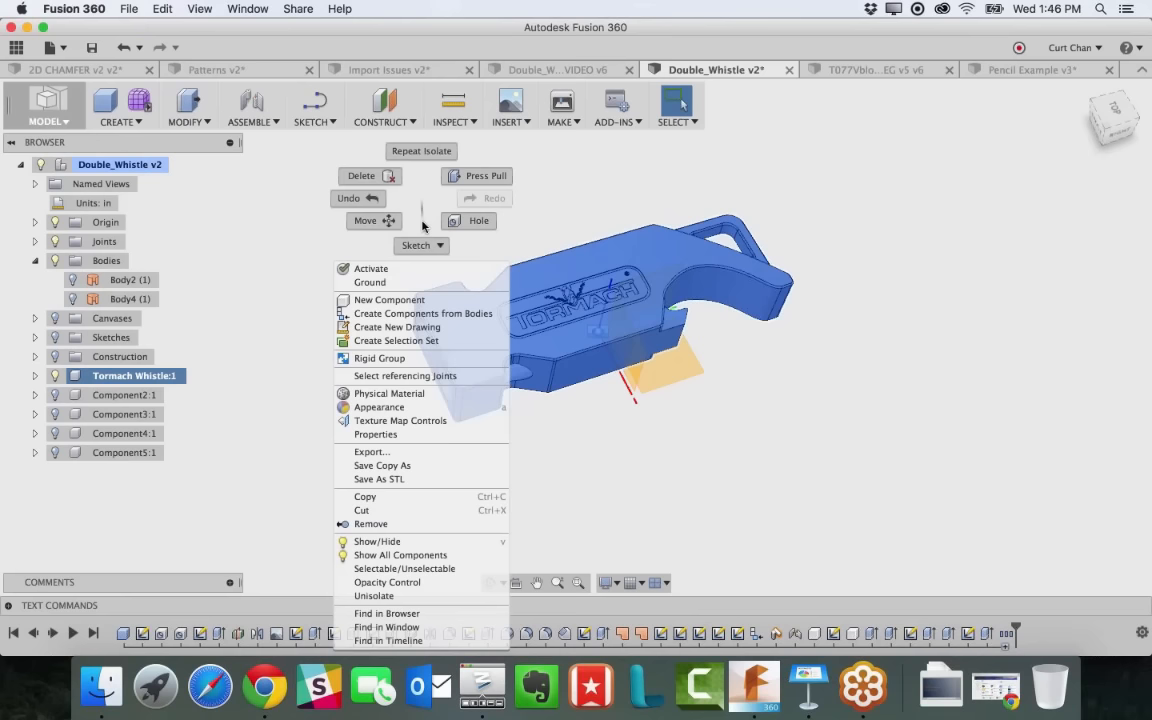
left_click(458, 597)
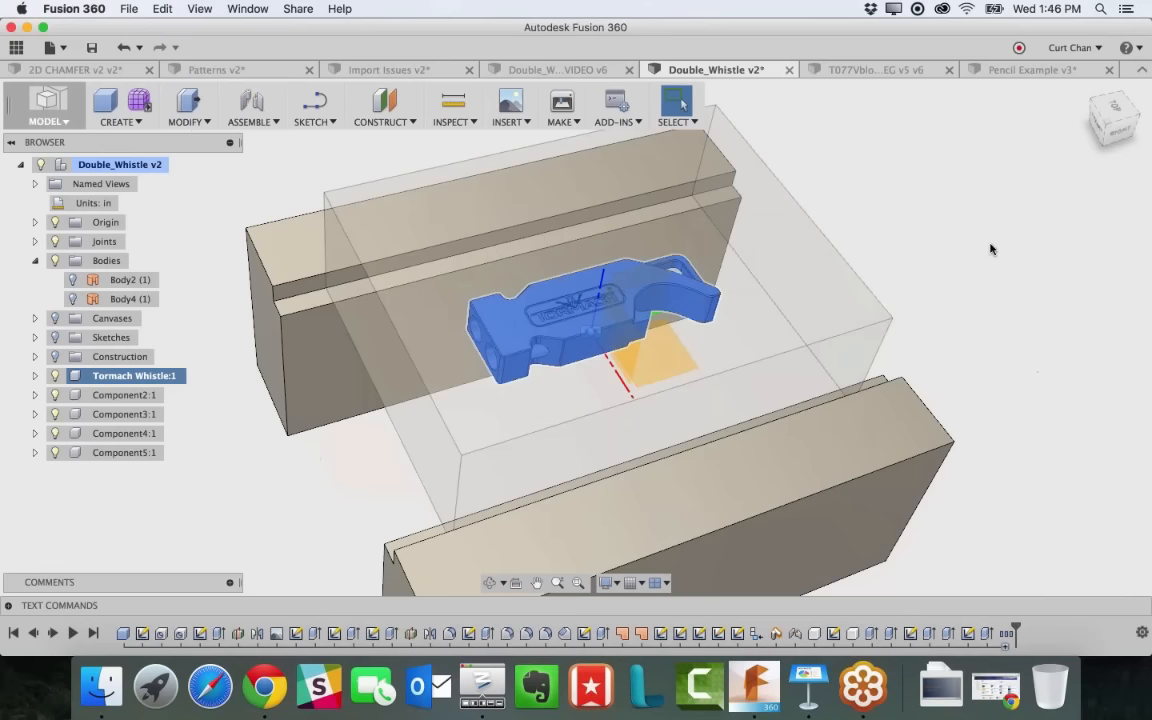
Examine how the whistle sits between the soft jaws inside the transparent stock block
scroll(991, 249, "down", 3)
middle_click_drag(991, 249, 947, 228, "shift")
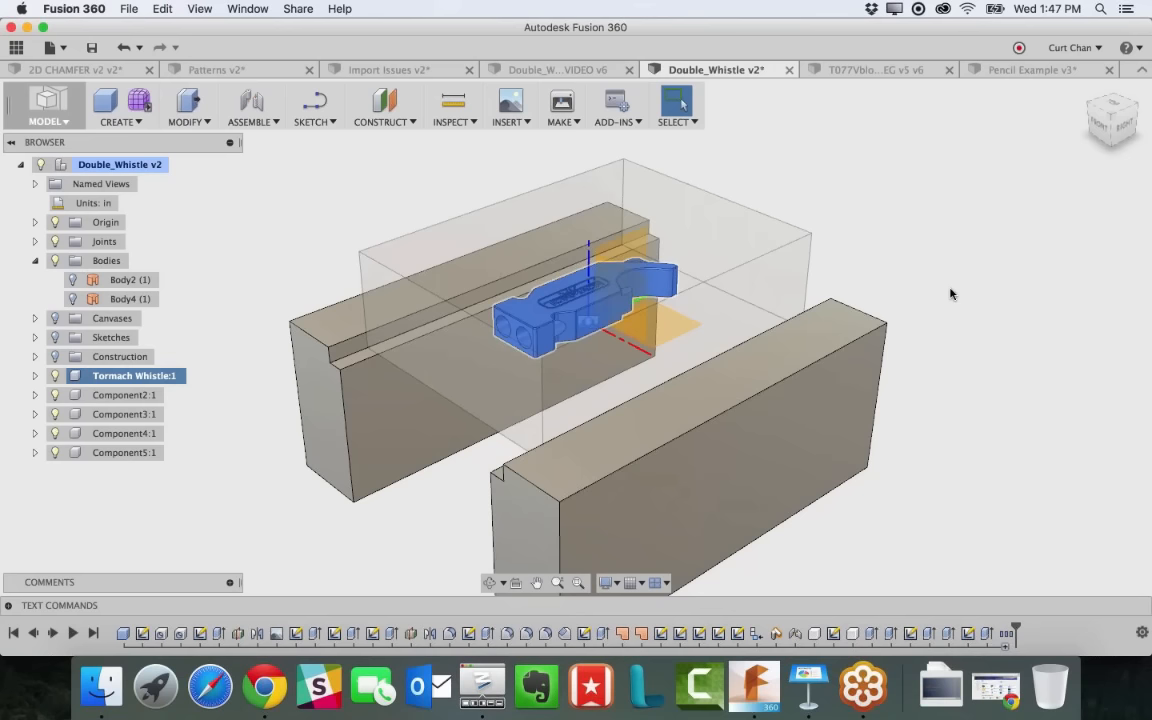
left_click(769, 183)
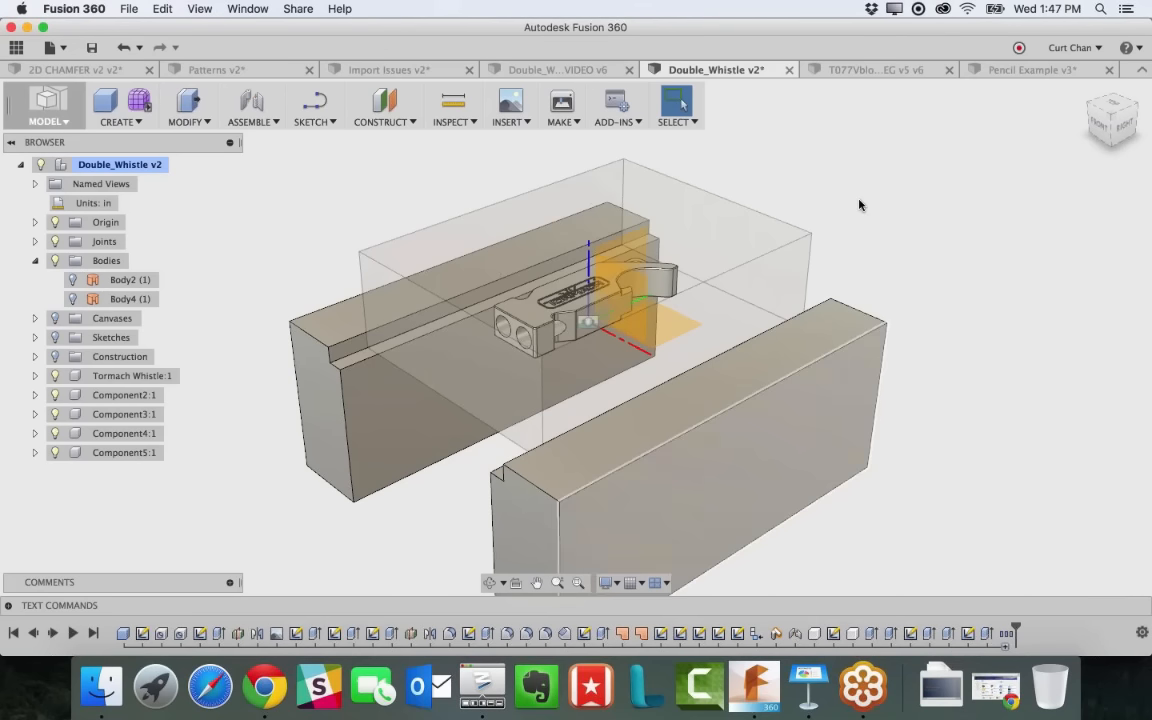
scroll(620, 380, "up", 1)
scroll(620, 380, "up", 10)
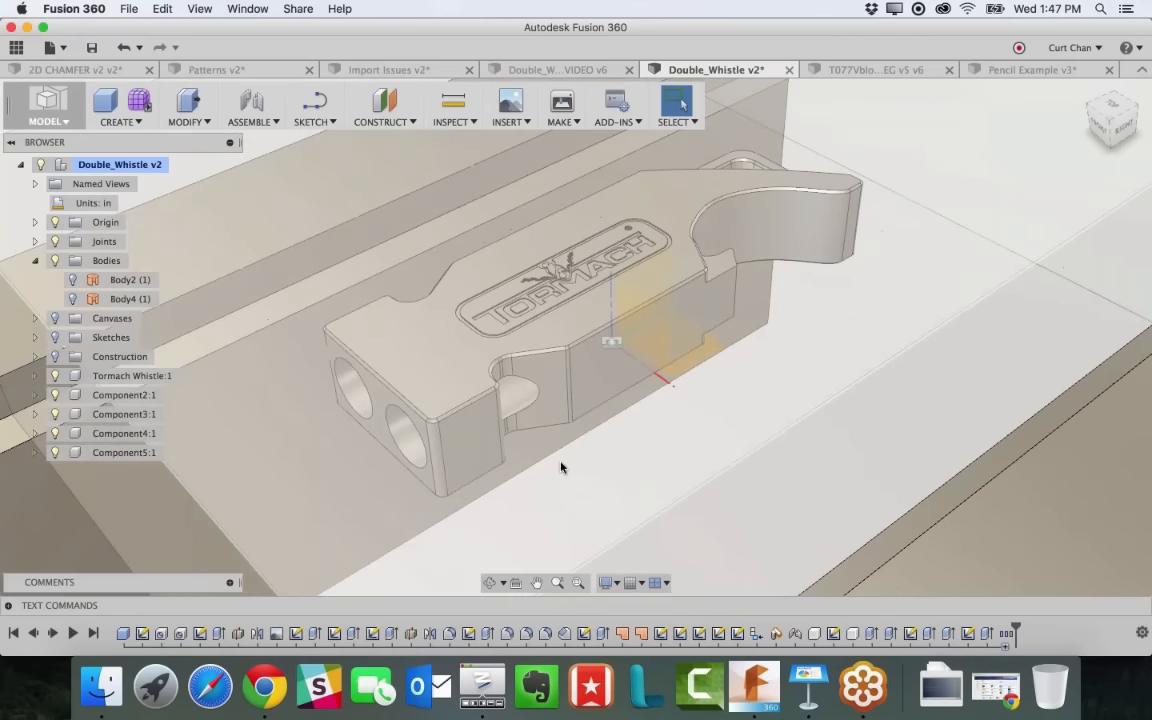
scroll(467, 421, "down", 10)
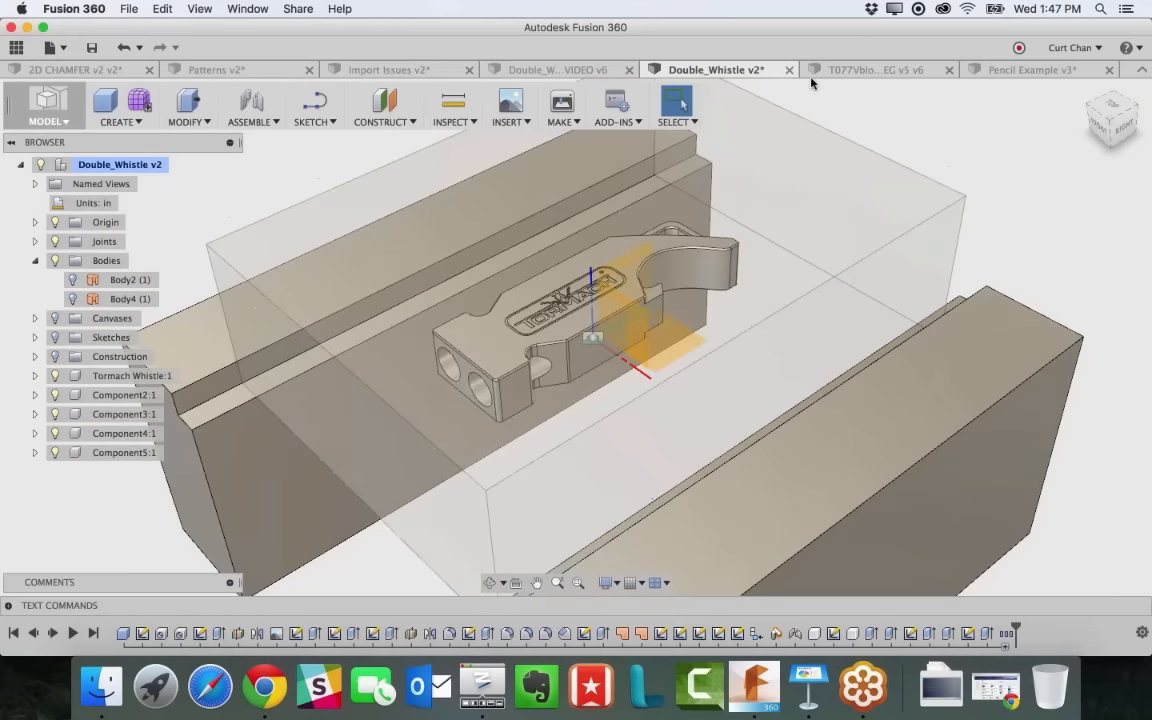
In the Double_Whistle_VIDEO v6 document, suppress the Engrave4 operation and unsuppress Trace1 under Op2_Side1
left_click(835, 69)
left_click(489, 66)
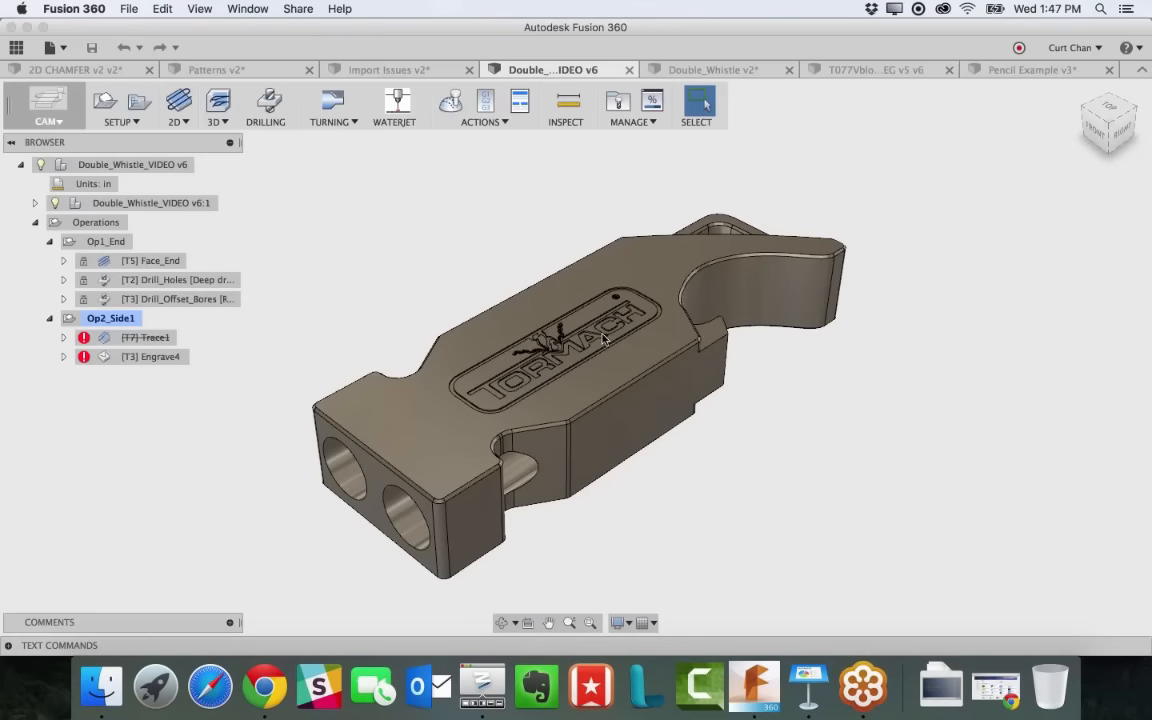
left_click(137, 340)
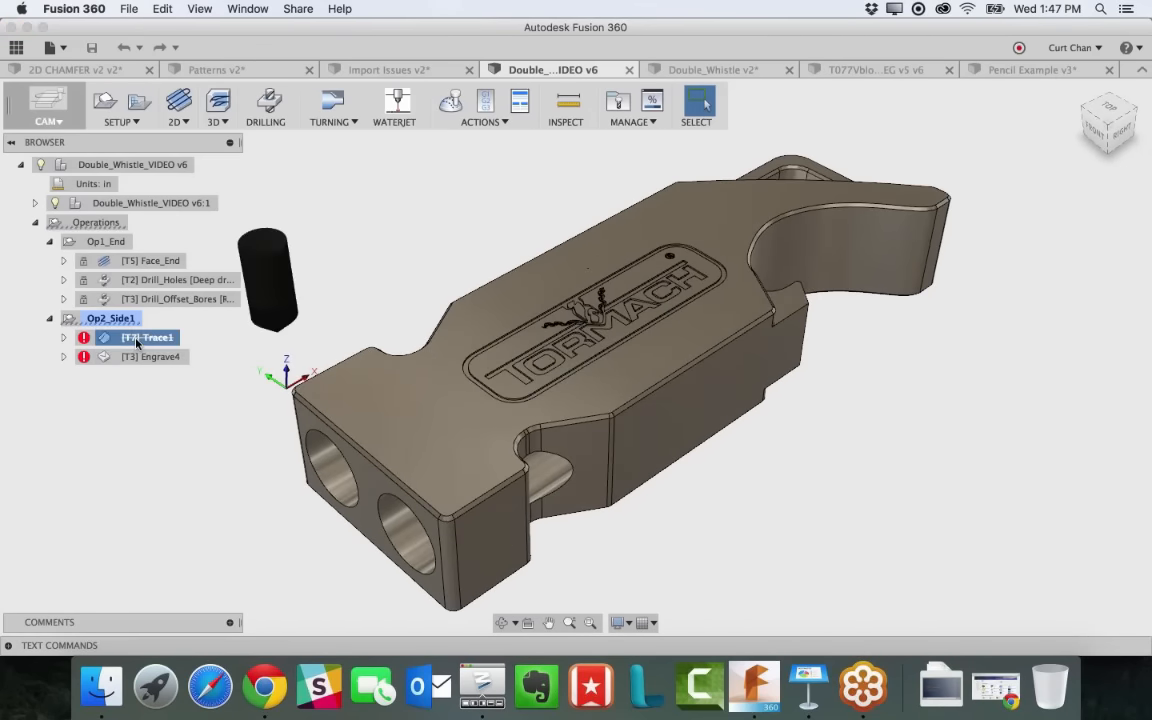
right_click(140, 356)
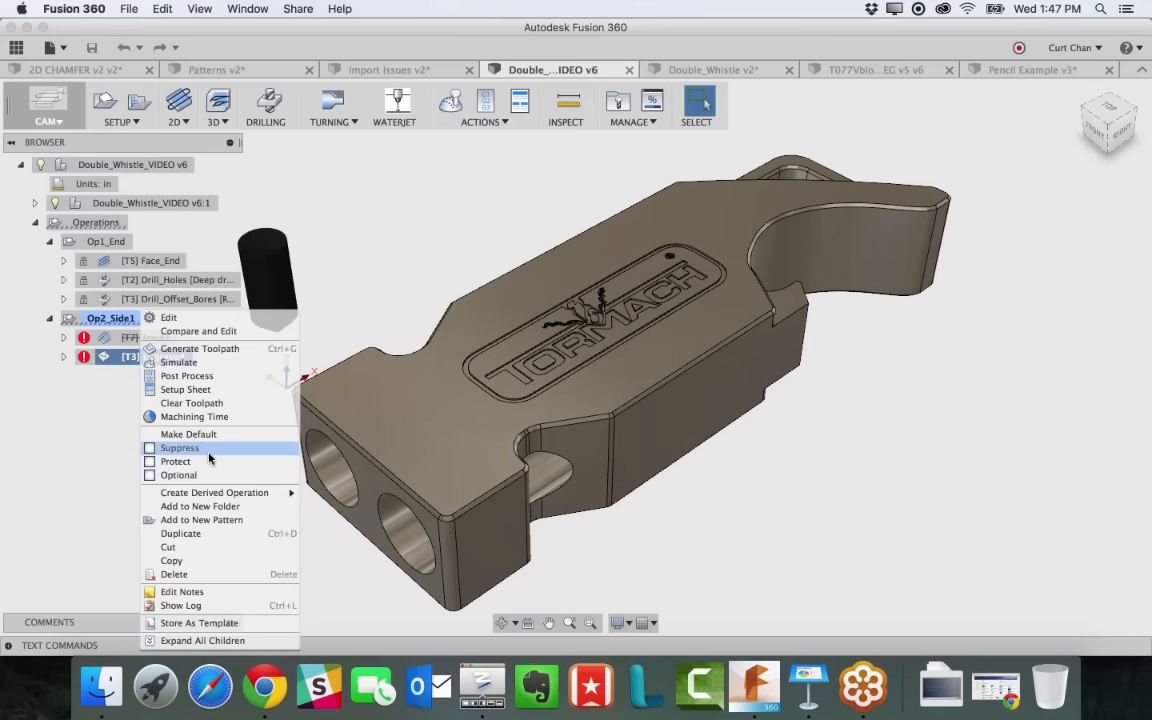
left_click(208, 458)
right_click(155, 337)
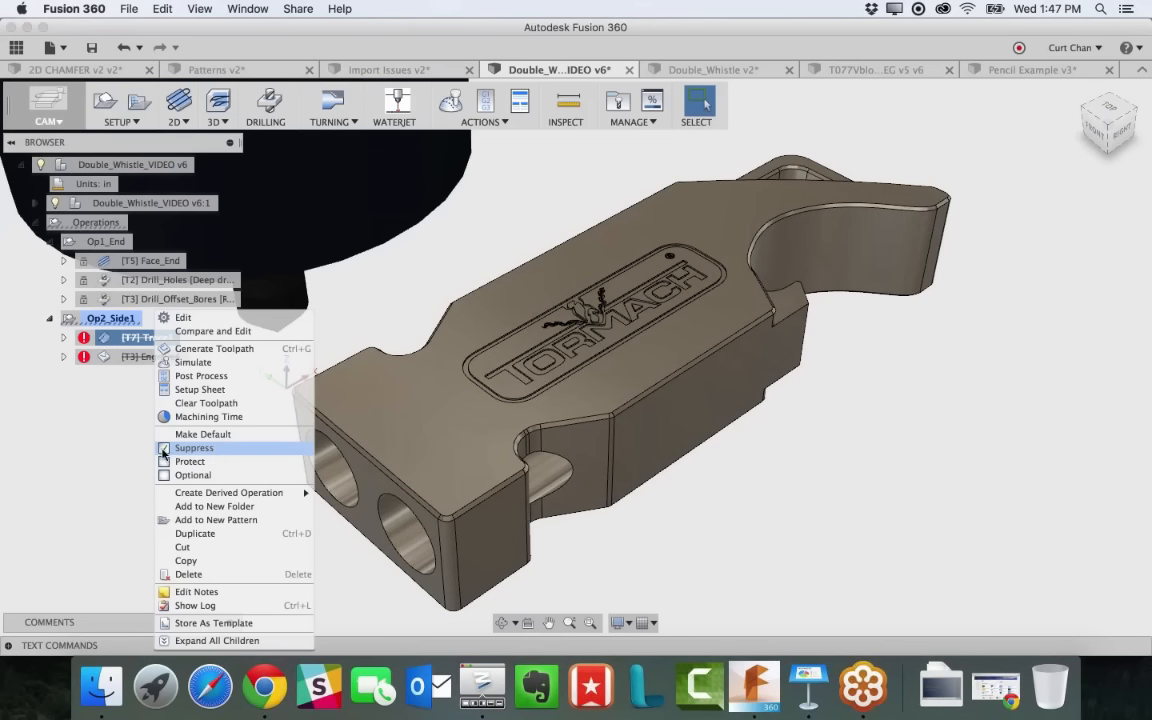
left_click(163, 452)
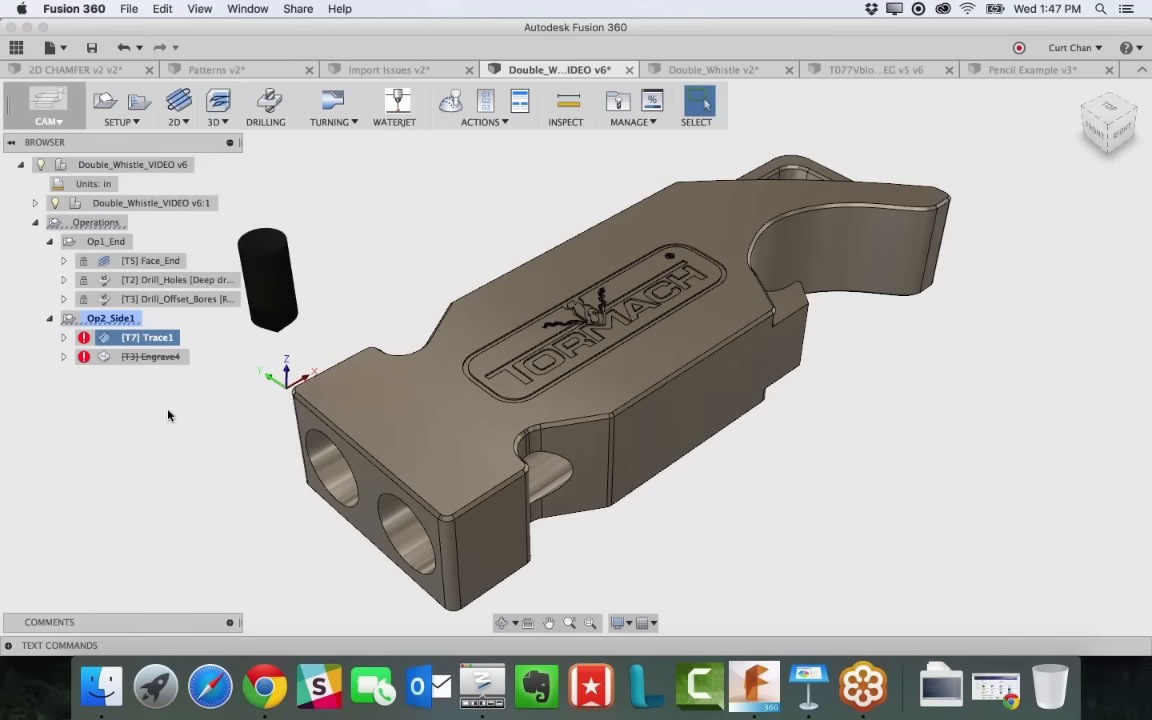
left_click(287, 293)
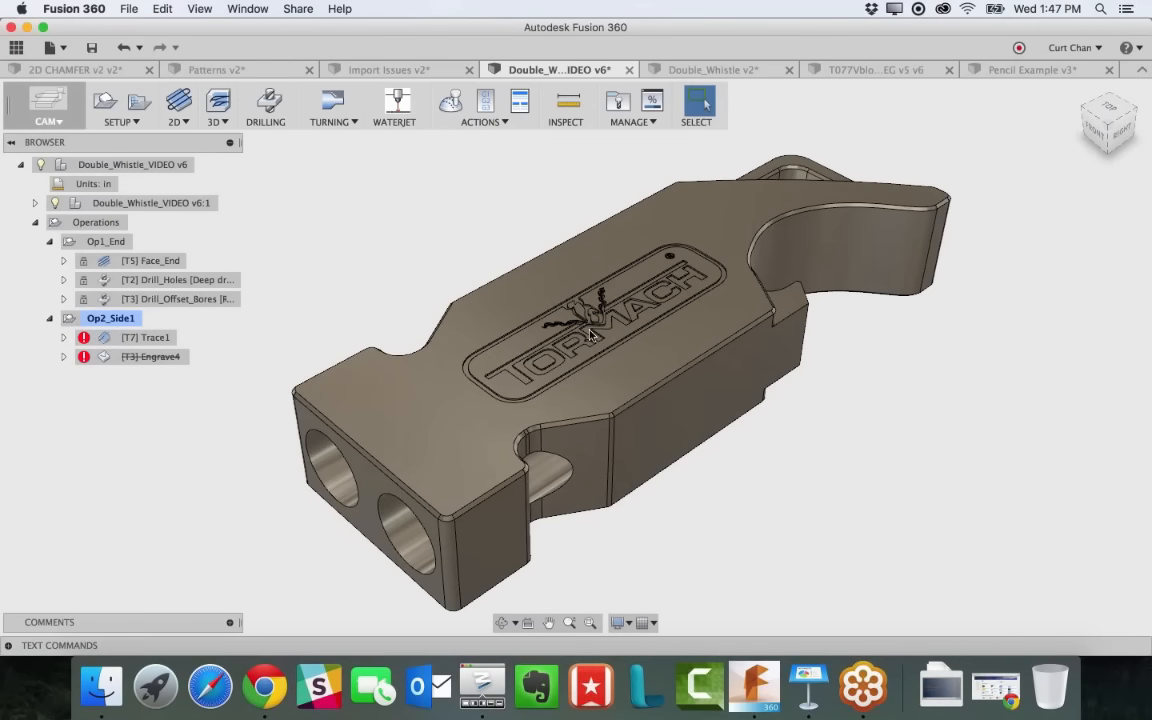
Review which logo curves the Trace1 operation under Op2_Side1 uses as geometry, without changing its settings
scroll(590, 332, "up", 5)
middle_click_drag(514, 406, 480, 428, "shift")
left_click(113, 320)
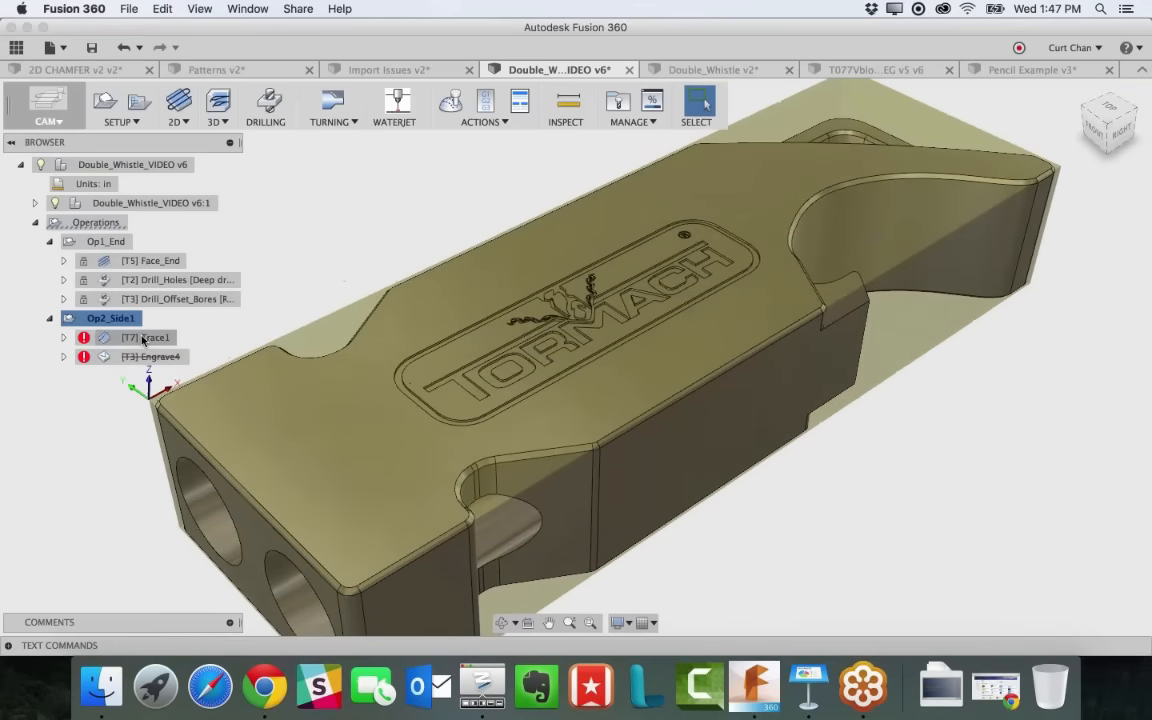
left_click(143, 338)
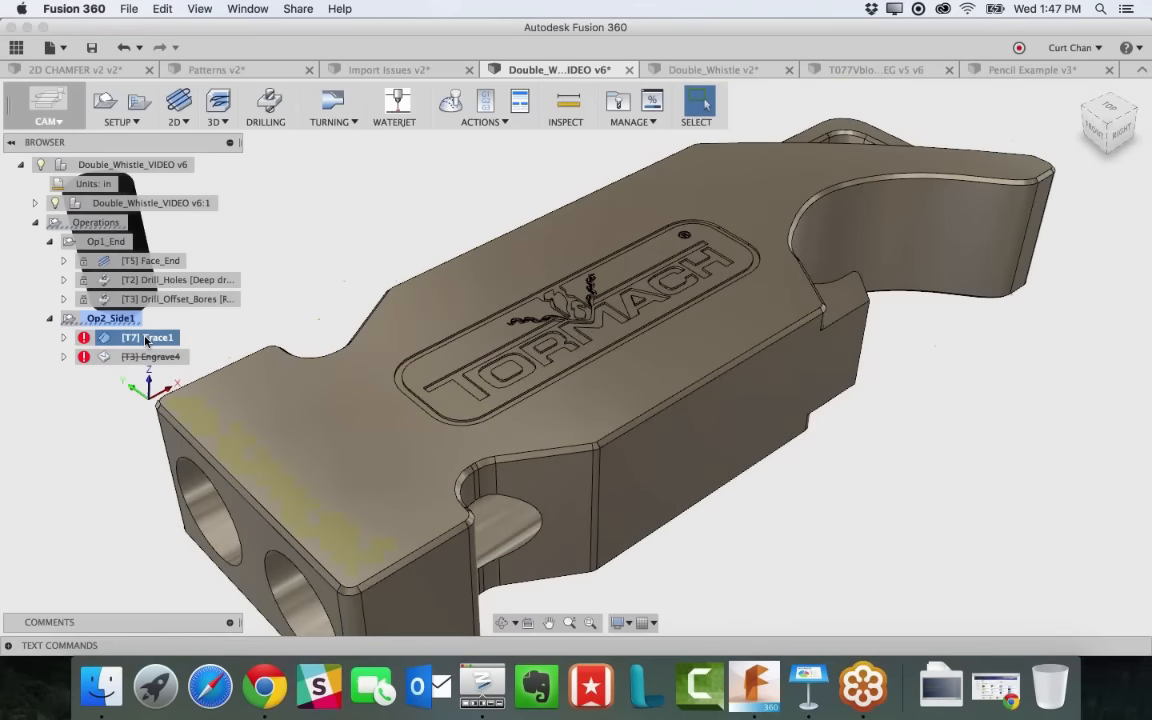
right_click(143, 338)
key("Escape")
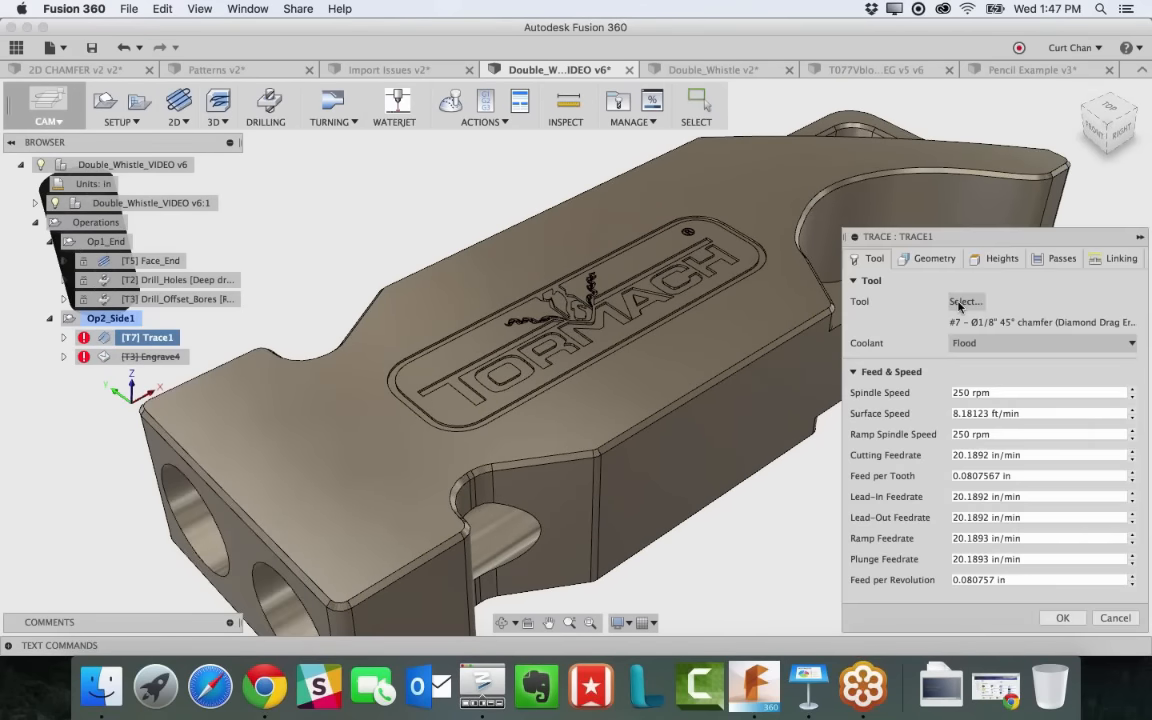
left_click(954, 261)
scroll(594, 315, "up", 4)
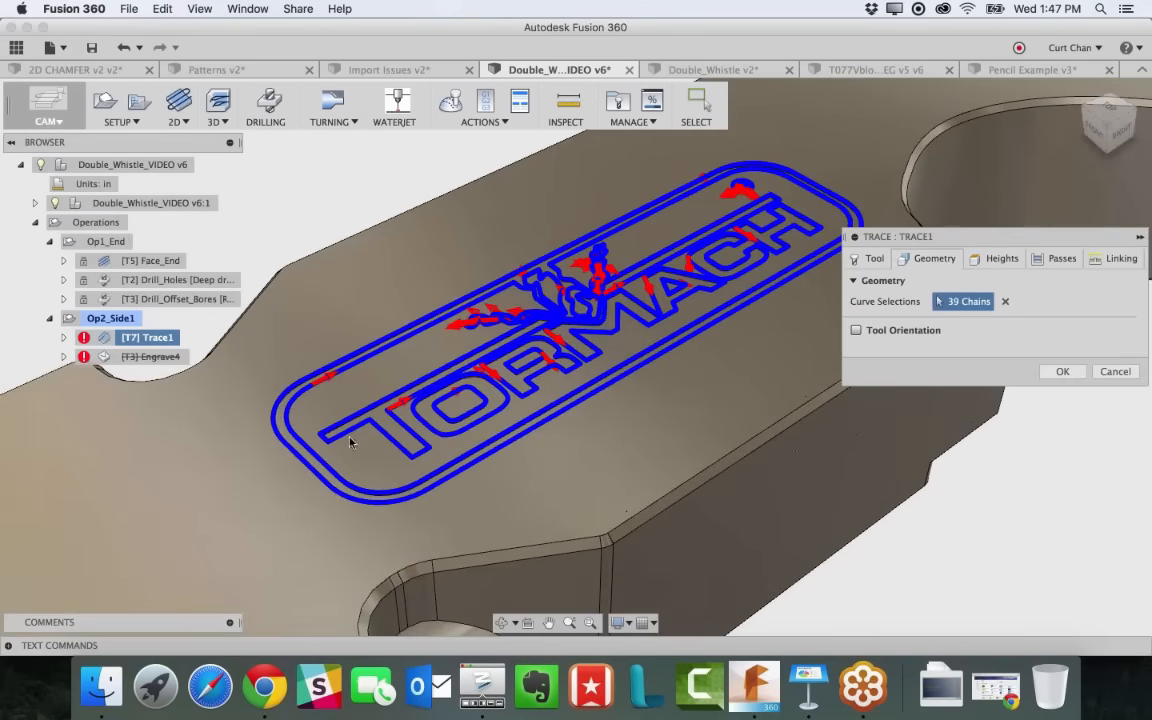
left_click(1113, 371)
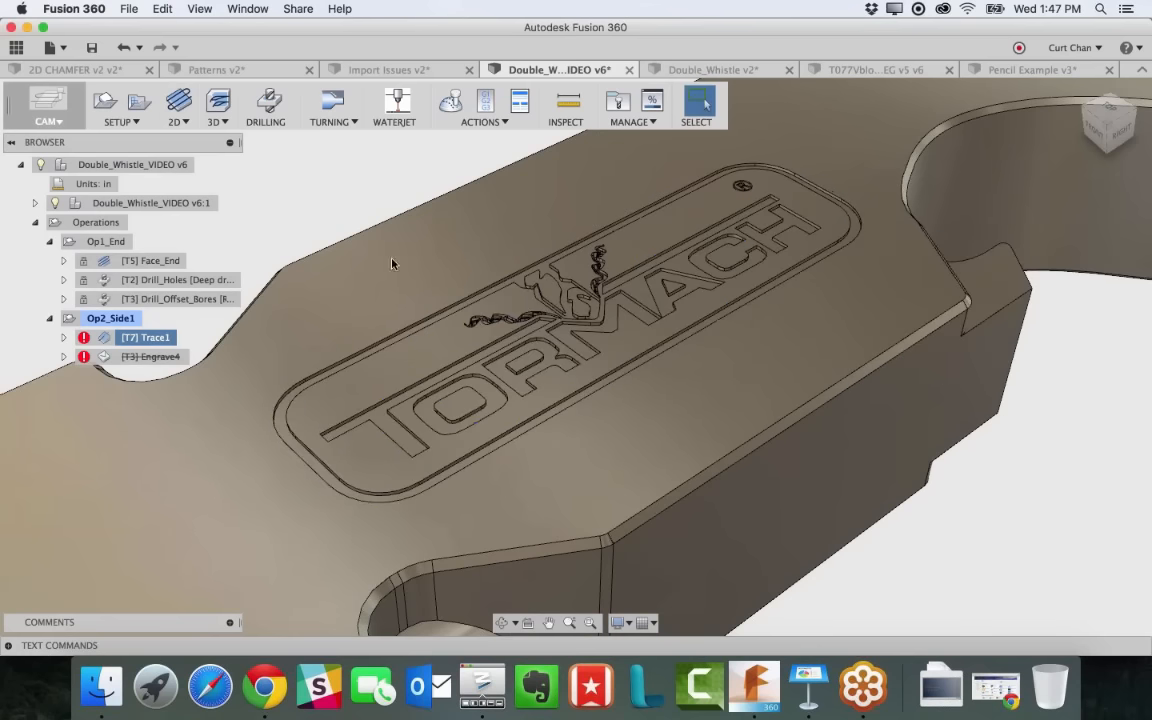
scroll(340, 214, "down", 4)
left_click(178, 115)
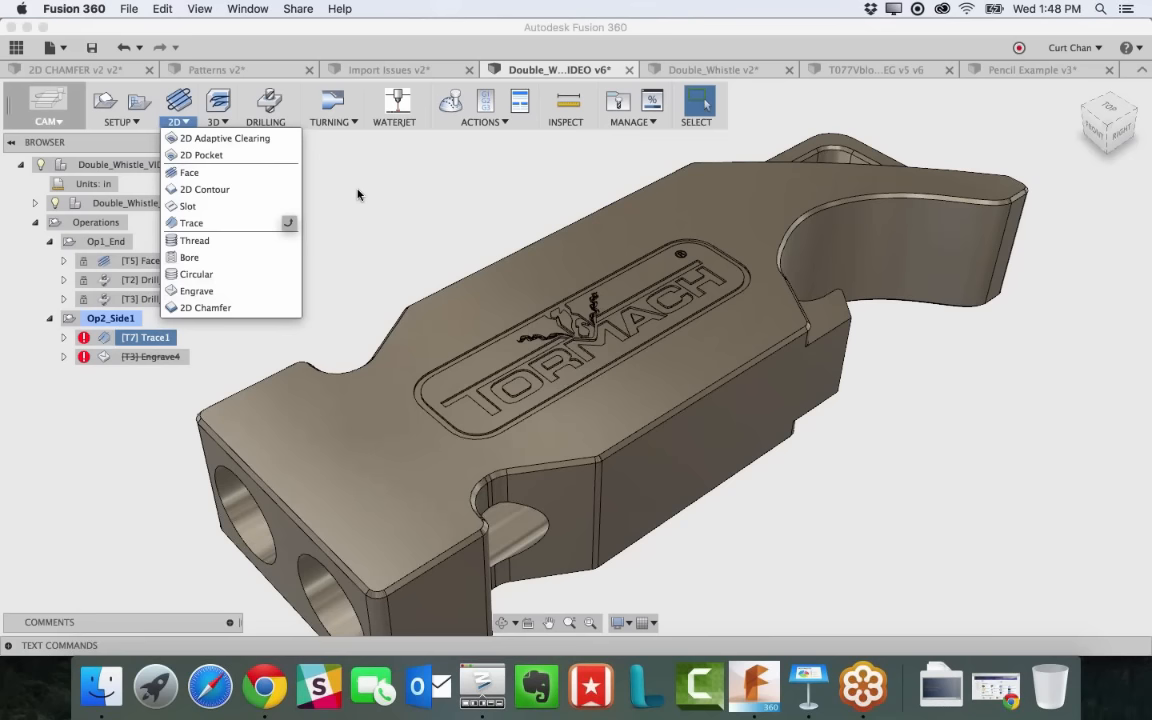
left_click(411, 240)
middle_click_drag(590, 378, 580, 399, "shift")
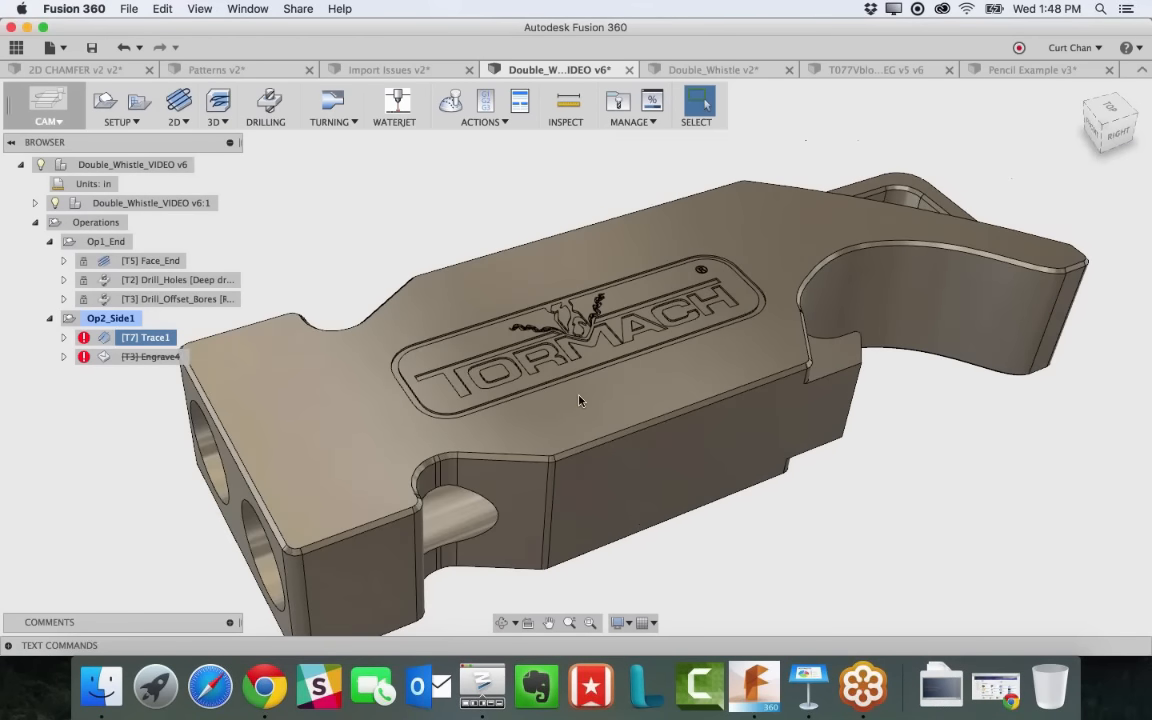
Hide the whistle model and generate the toolpath for the Trace1 operation
right_click(150, 314)
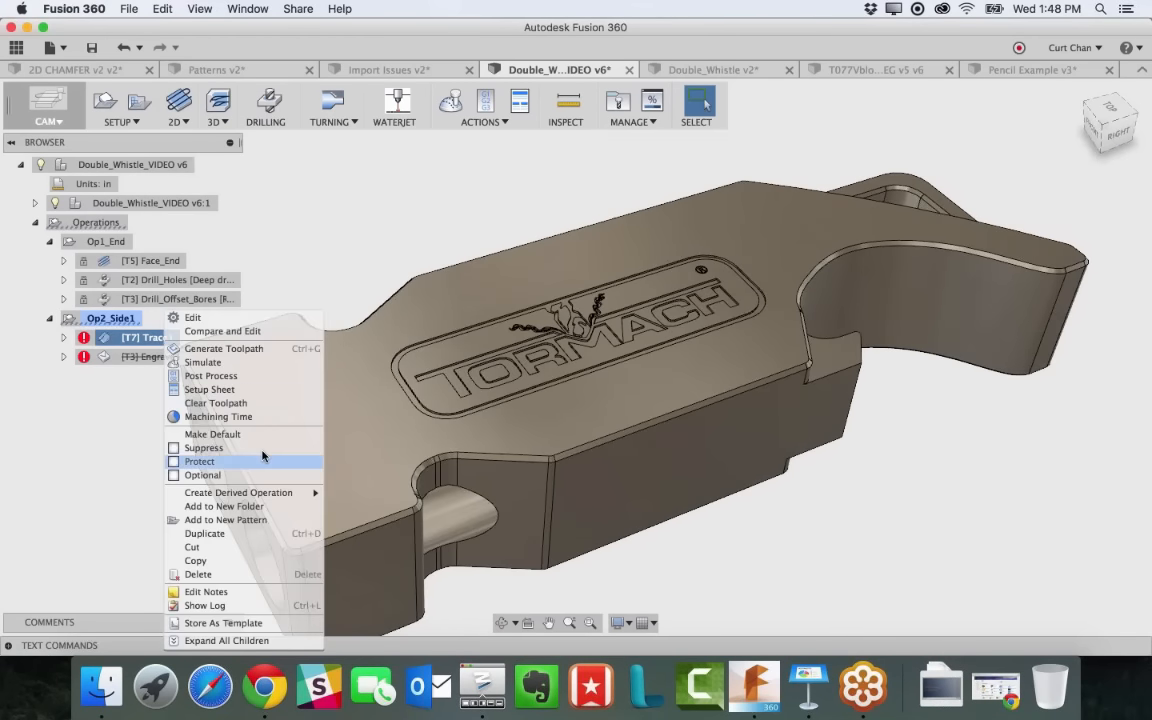
left_click(365, 277)
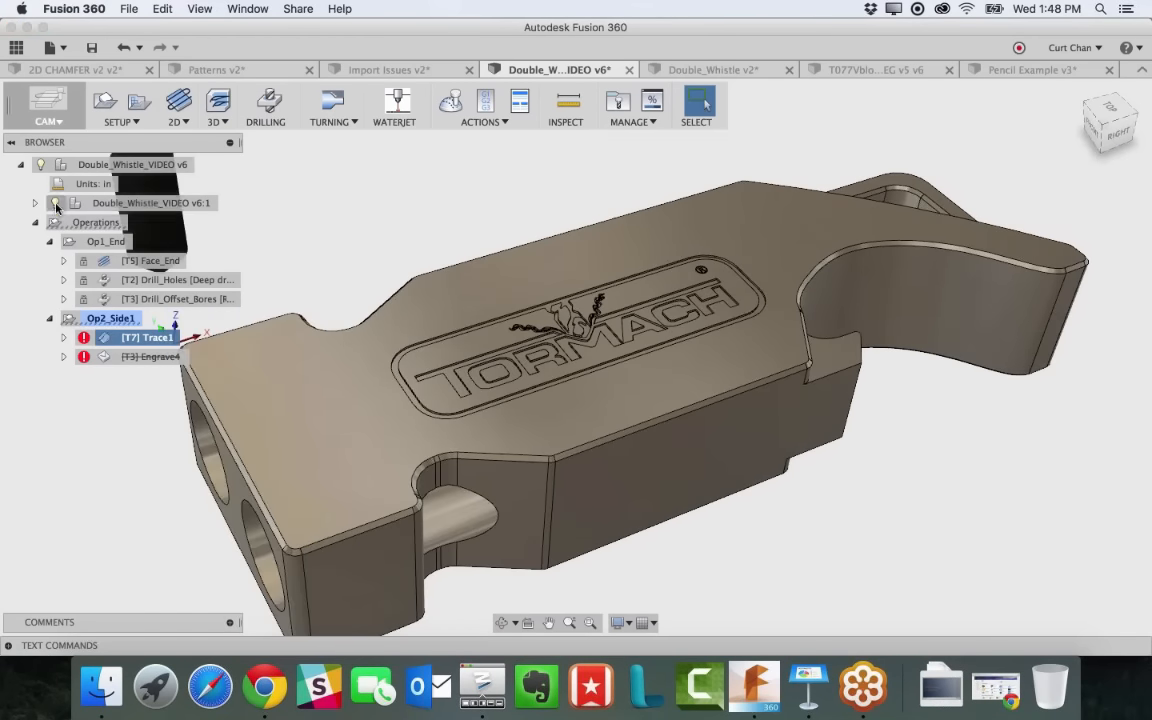
left_click(56, 204)
right_click(140, 344)
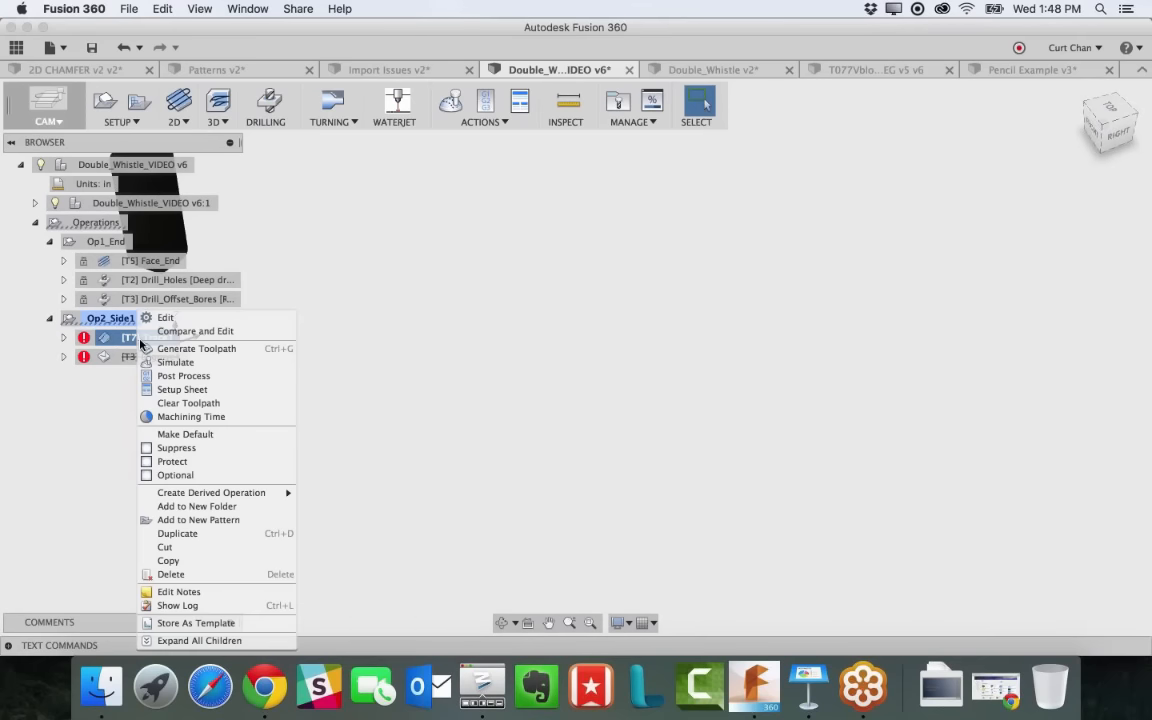
left_click(212, 362)
left_click(632, 366)
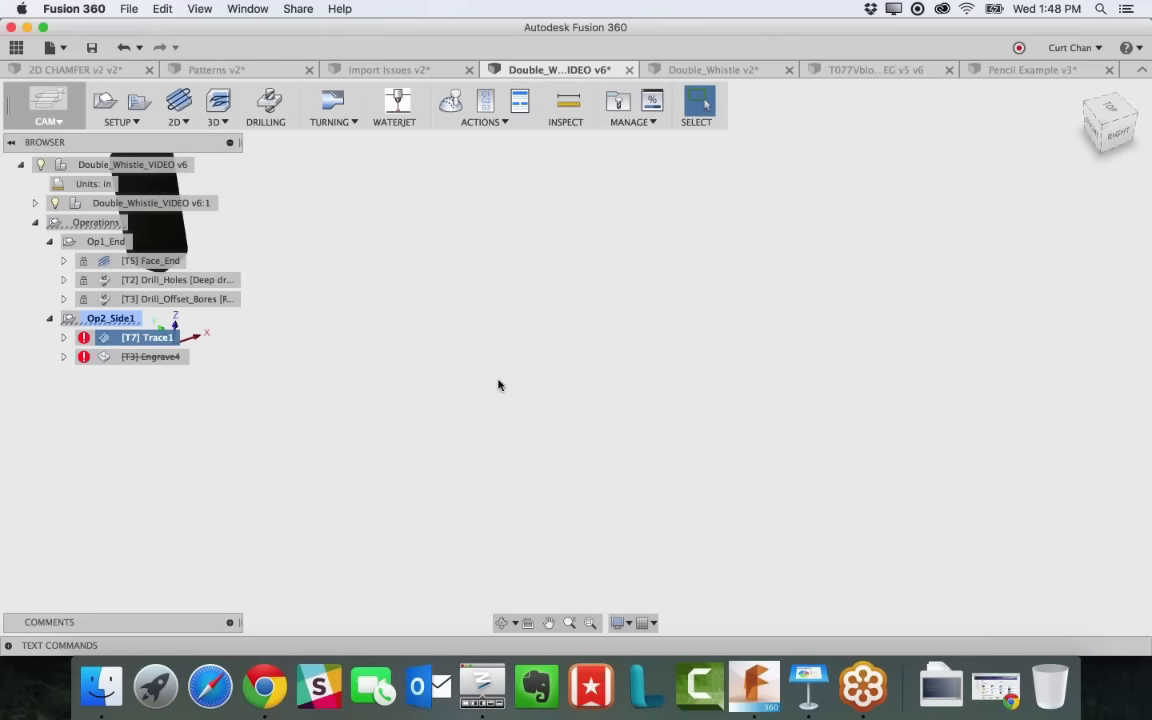
right_click(162, 337)
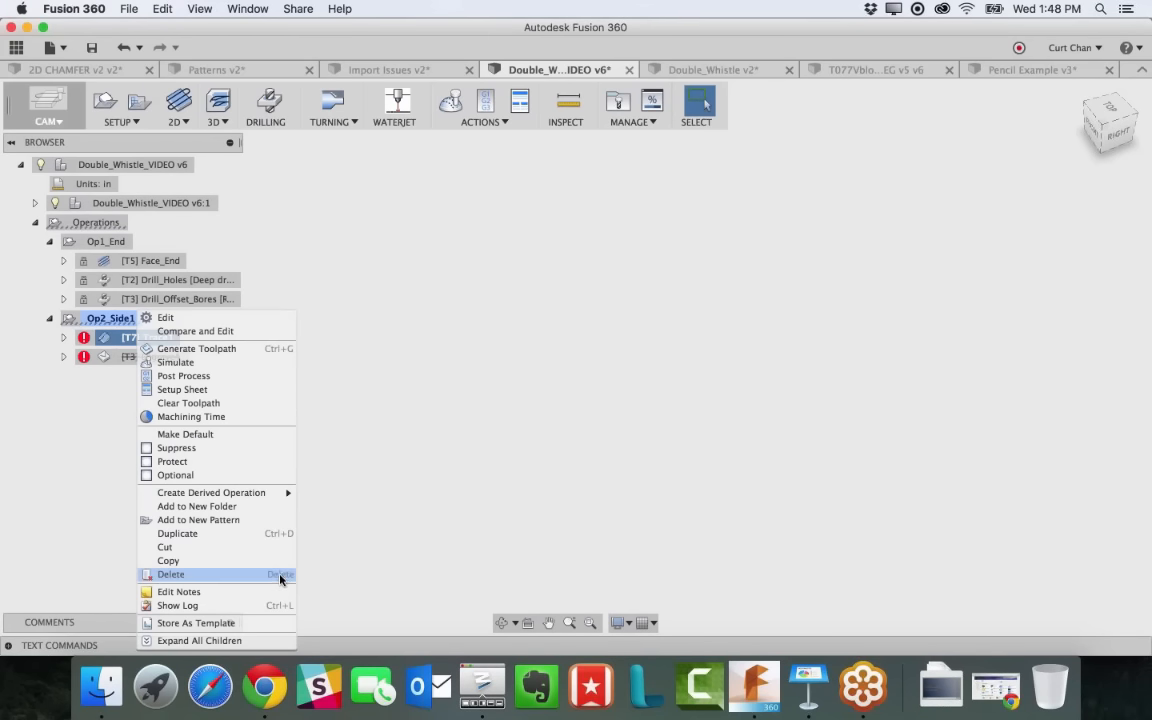
left_click(507, 386)
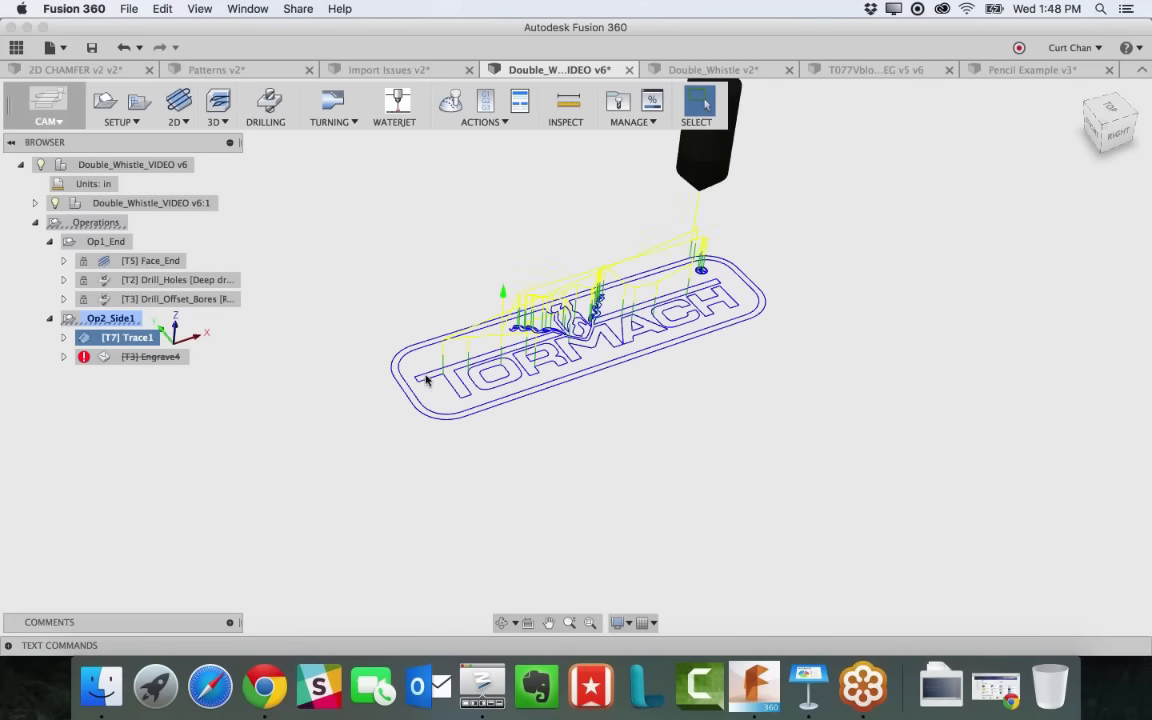
Simulate the Trace1 operation with the stock shown and the toolpath display mode set to Tail, and inspect the engraved logo
double_click(143, 338)
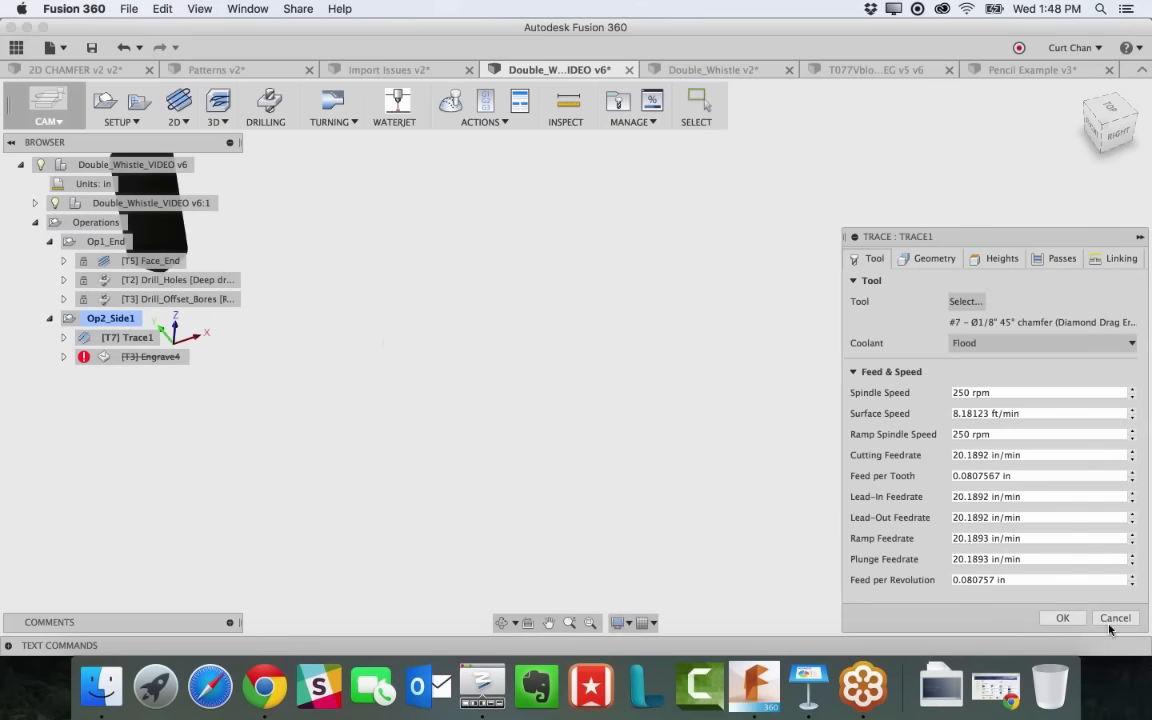
left_click(1110, 624)
right_click(142, 337)
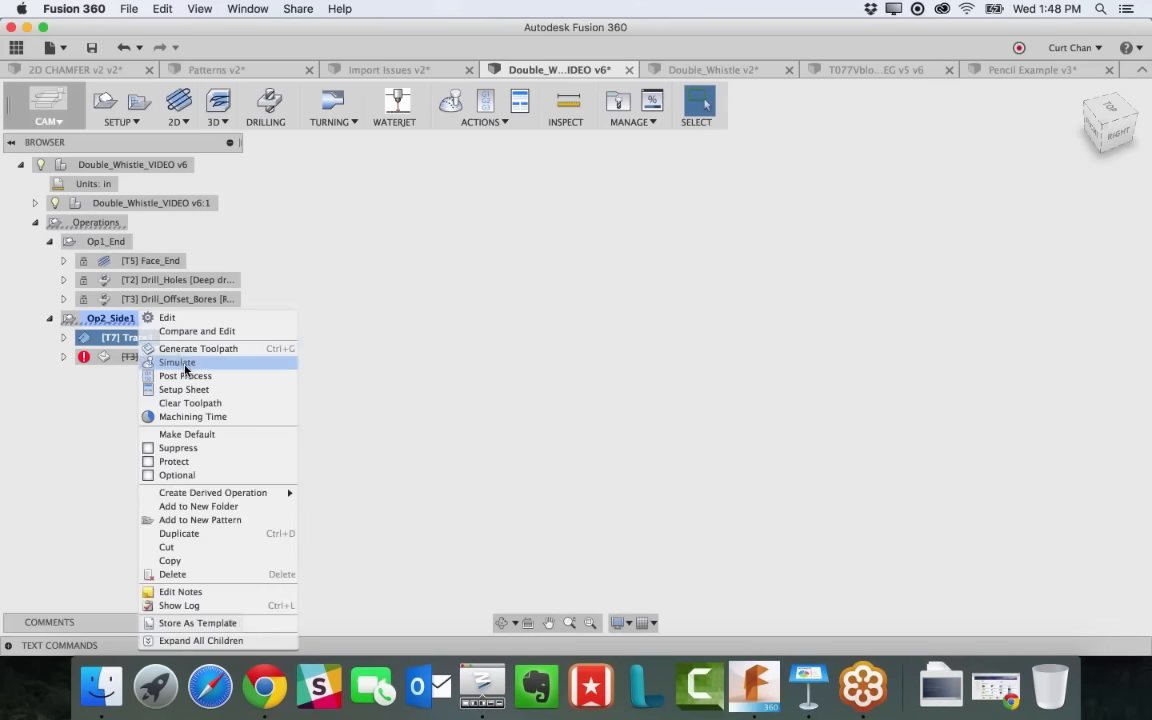
left_click(178, 362)
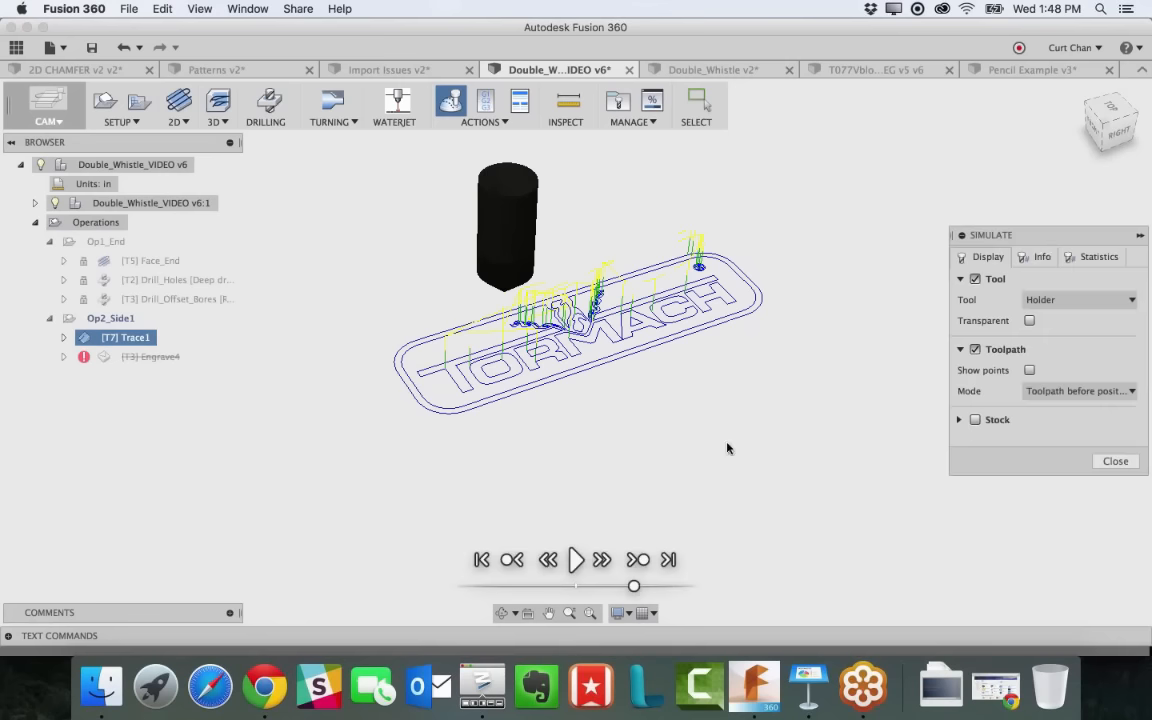
left_click(976, 420)
left_click(1080, 391)
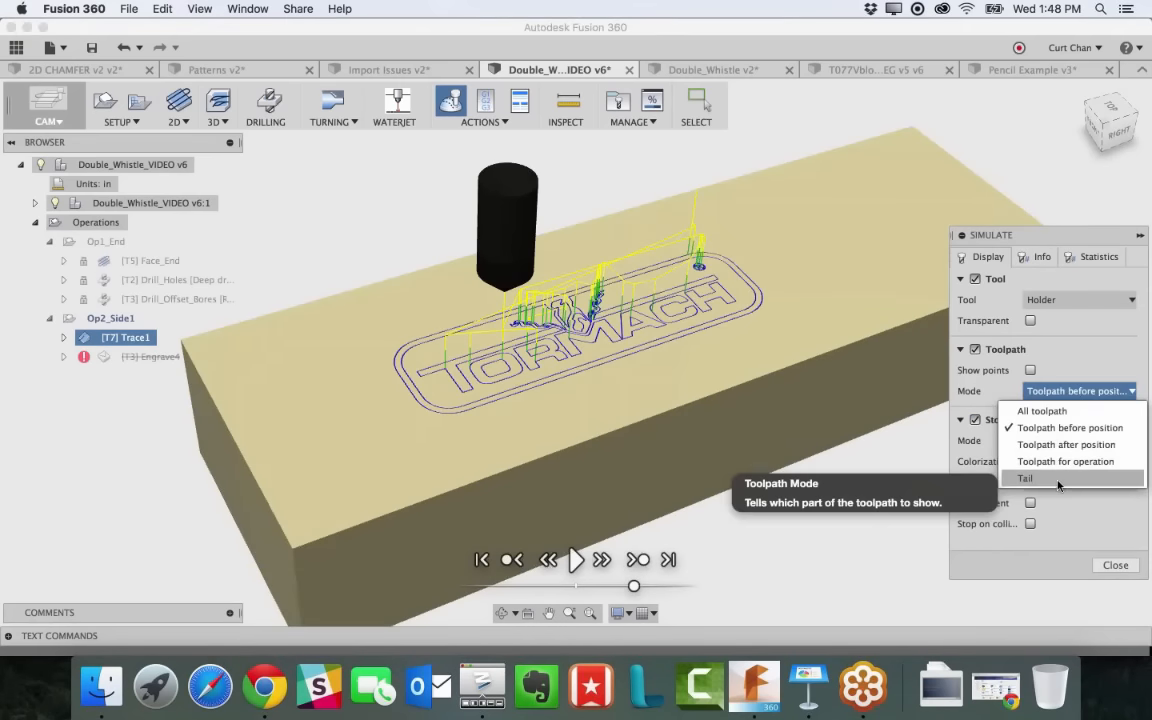
left_click(1025, 478)
scroll(766, 432, "up", 5)
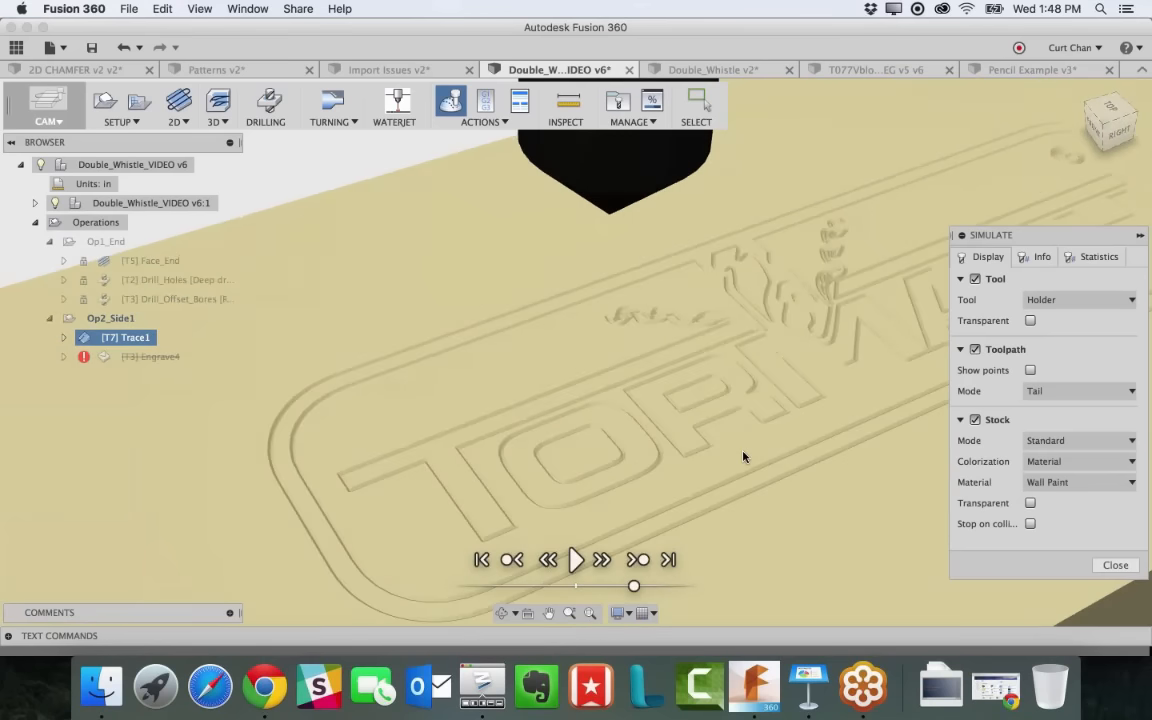
scroll(743, 457, "up", 3)
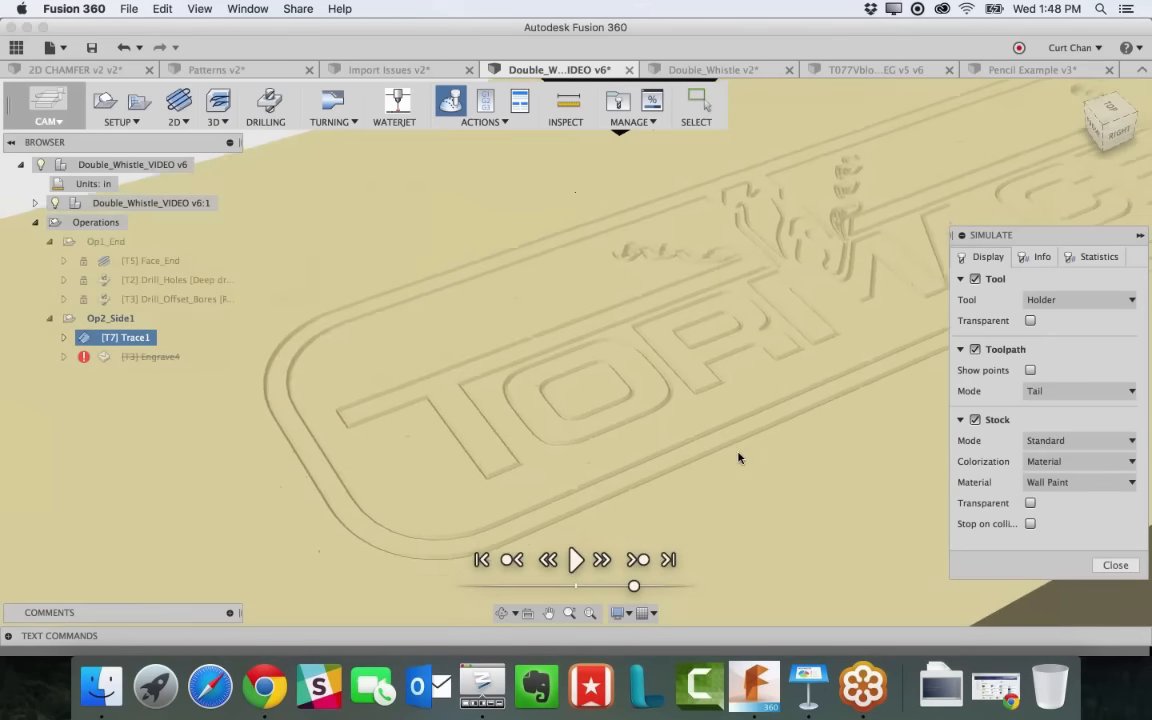
Play the Trace1 stock simulation through to the end at increased speed and close the simulation
left_click(577, 561)
left_click_drag(634, 586, 672, 590)
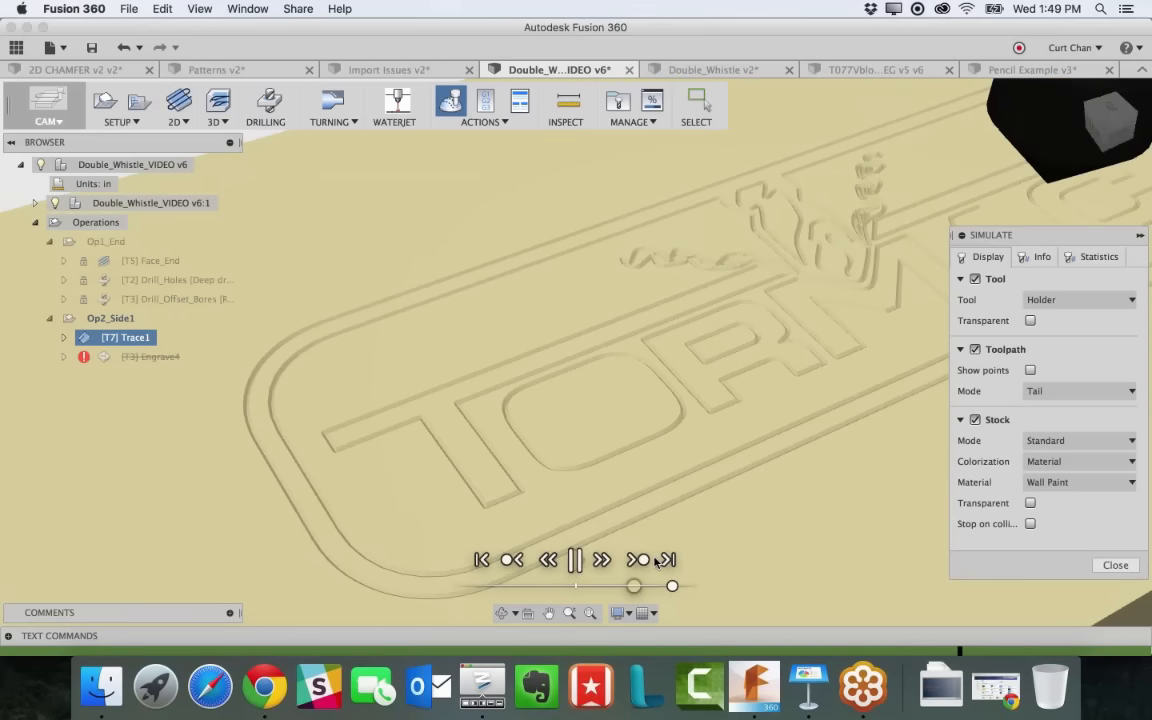
left_click(641, 564)
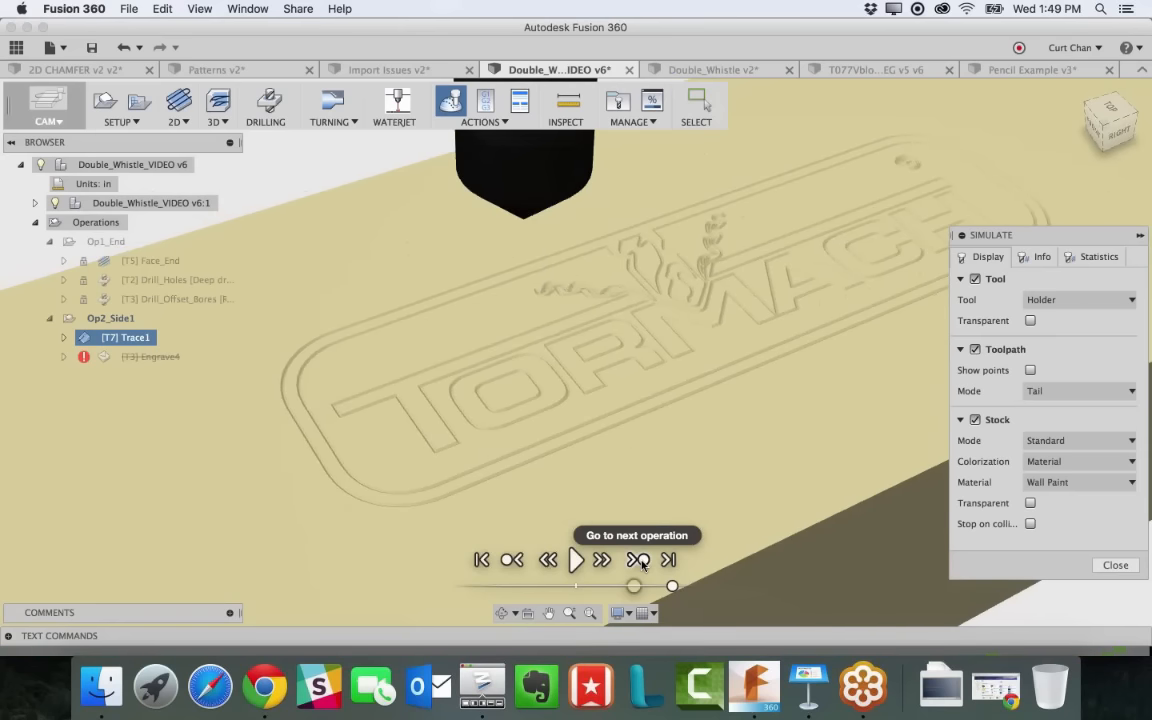
left_click(1115, 565)
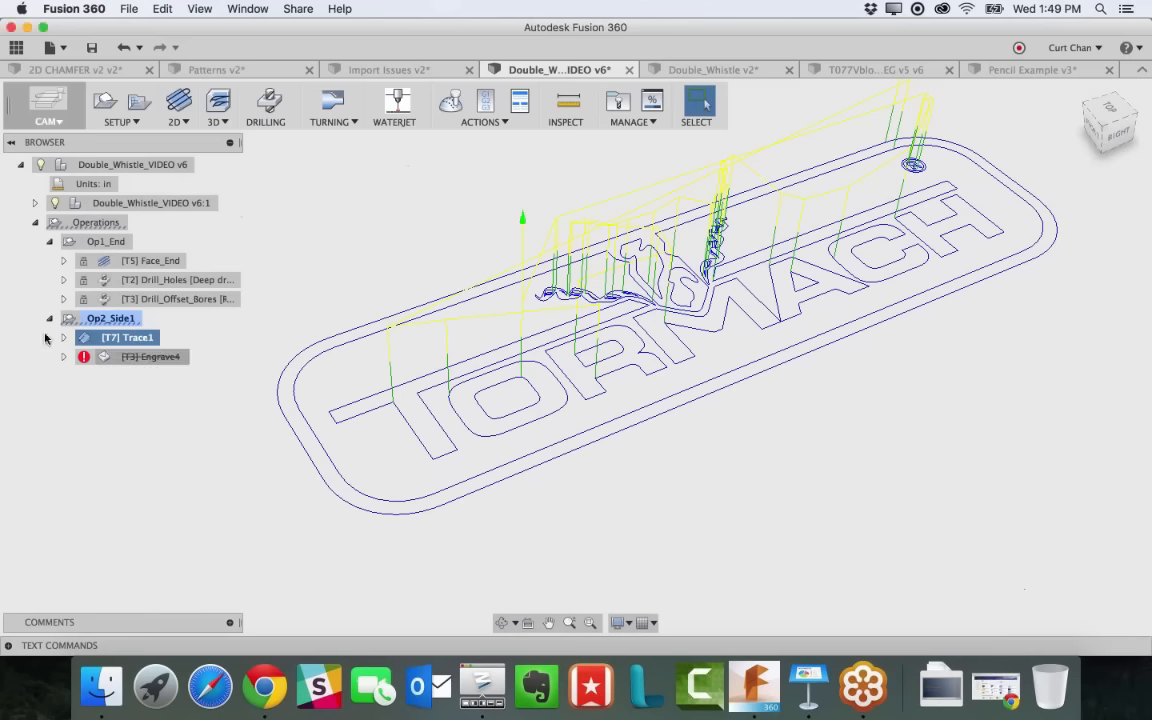
Show the whistle model and create a derived 2D Engrave operation from Trace1, keeping its inherited tool, logo contours and default settings
left_click(208, 458)
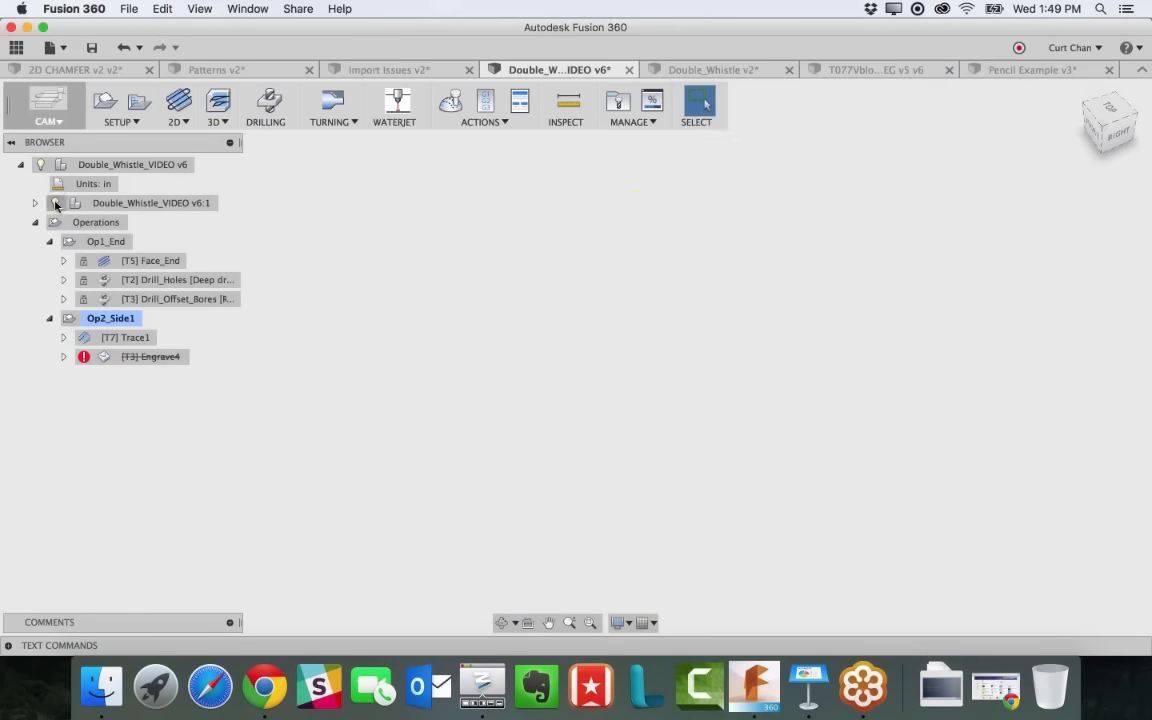
left_click(55, 202)
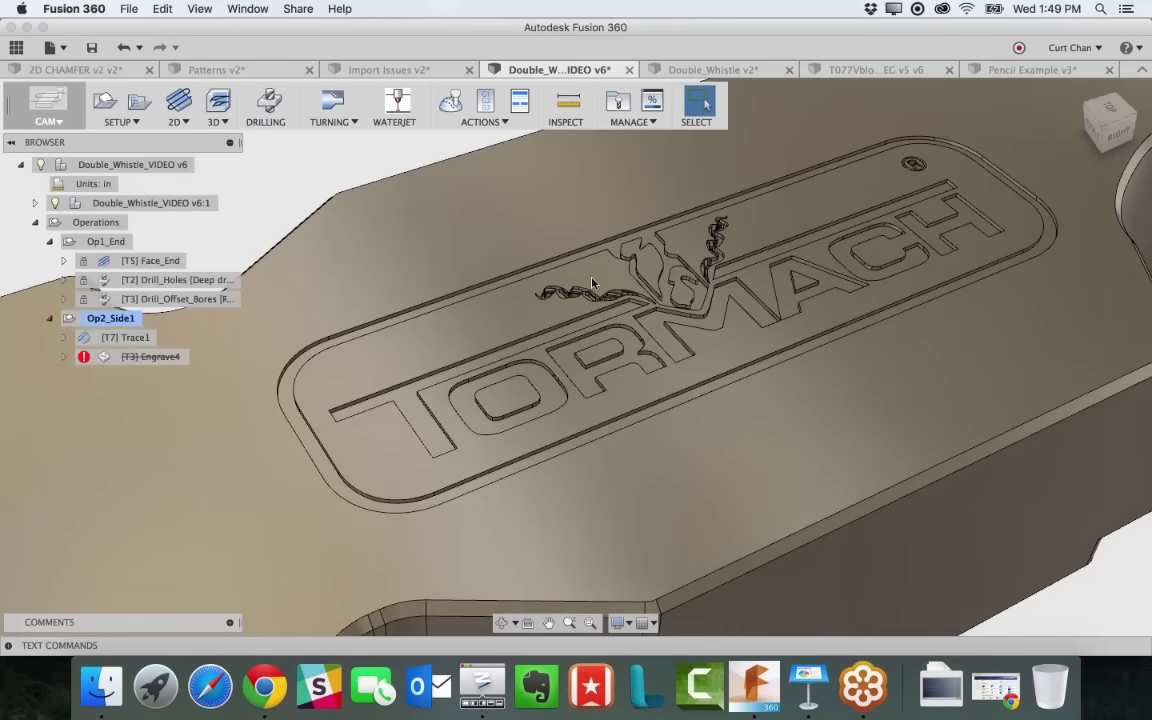
right_click(124, 340)
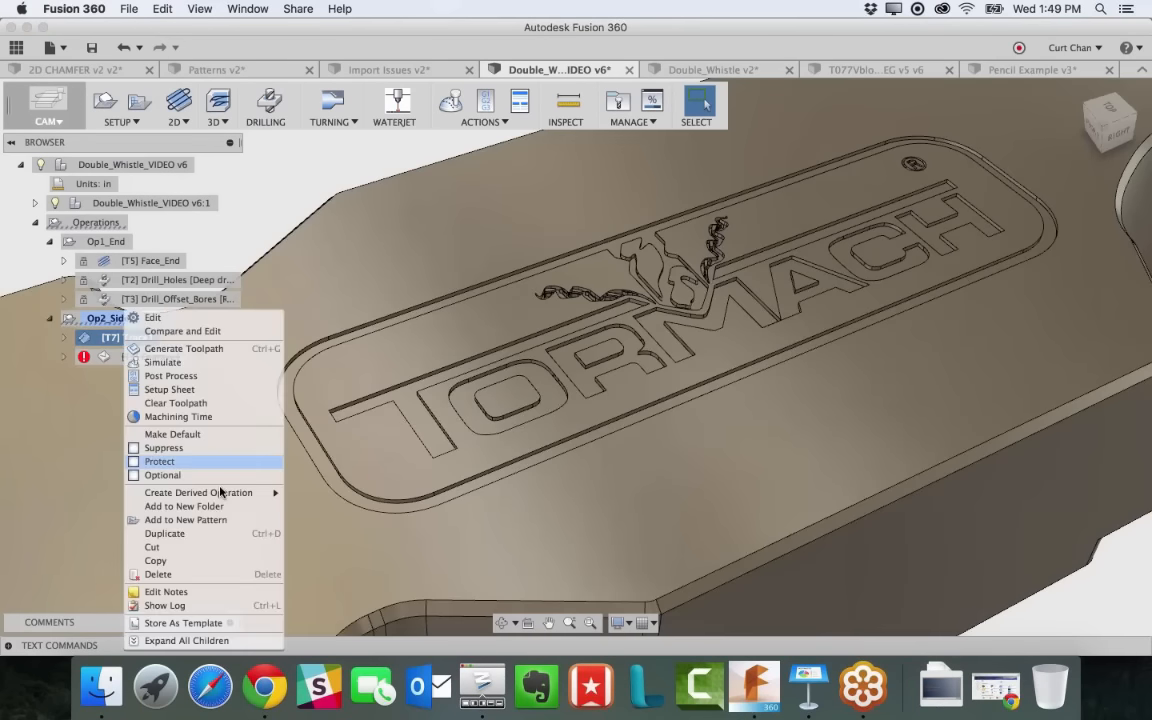
mouse_move(223, 495)
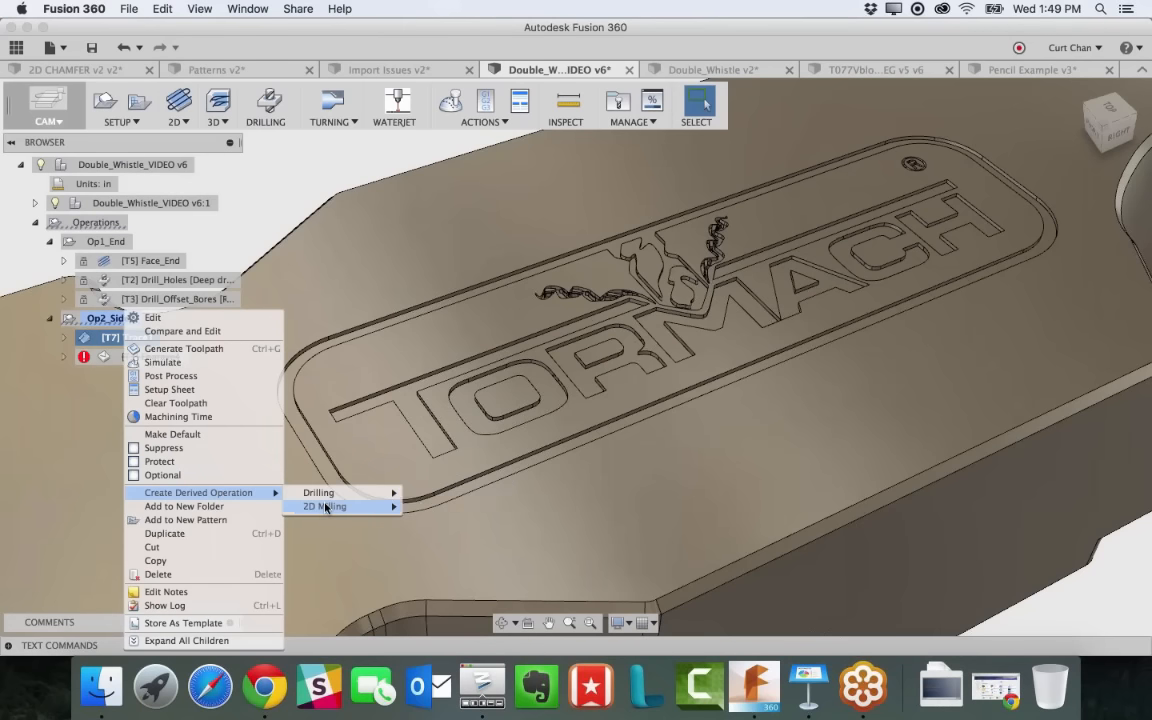
mouse_move(330, 506)
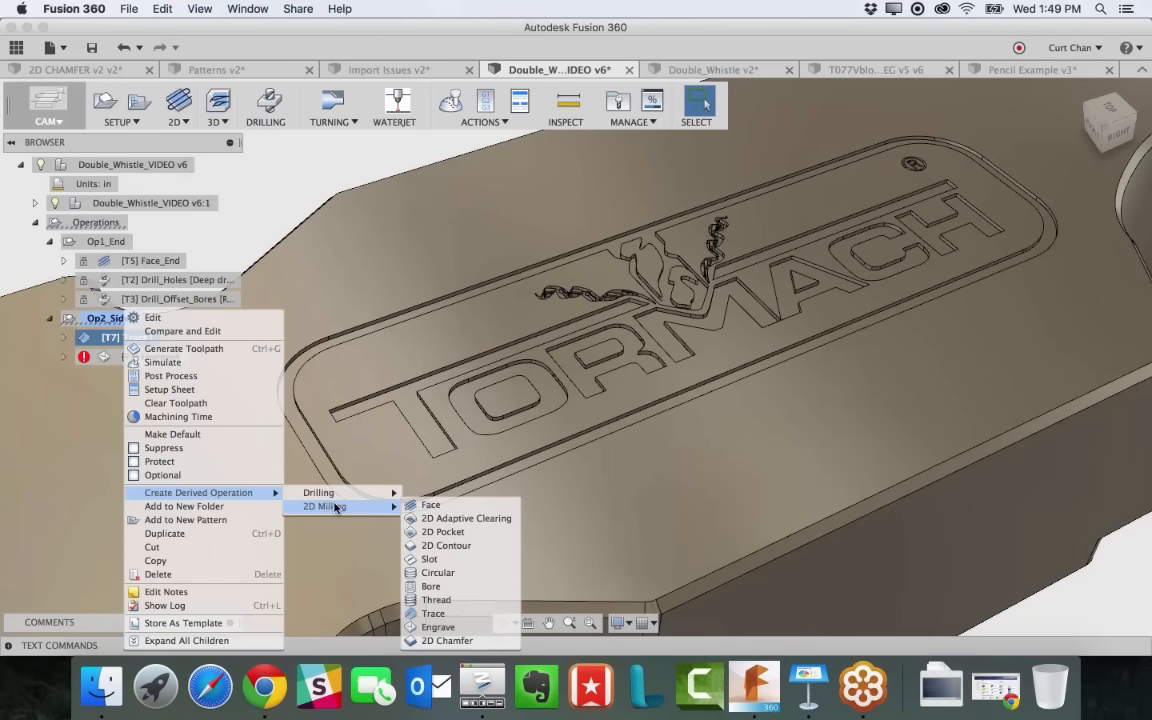
left_click(438, 627)
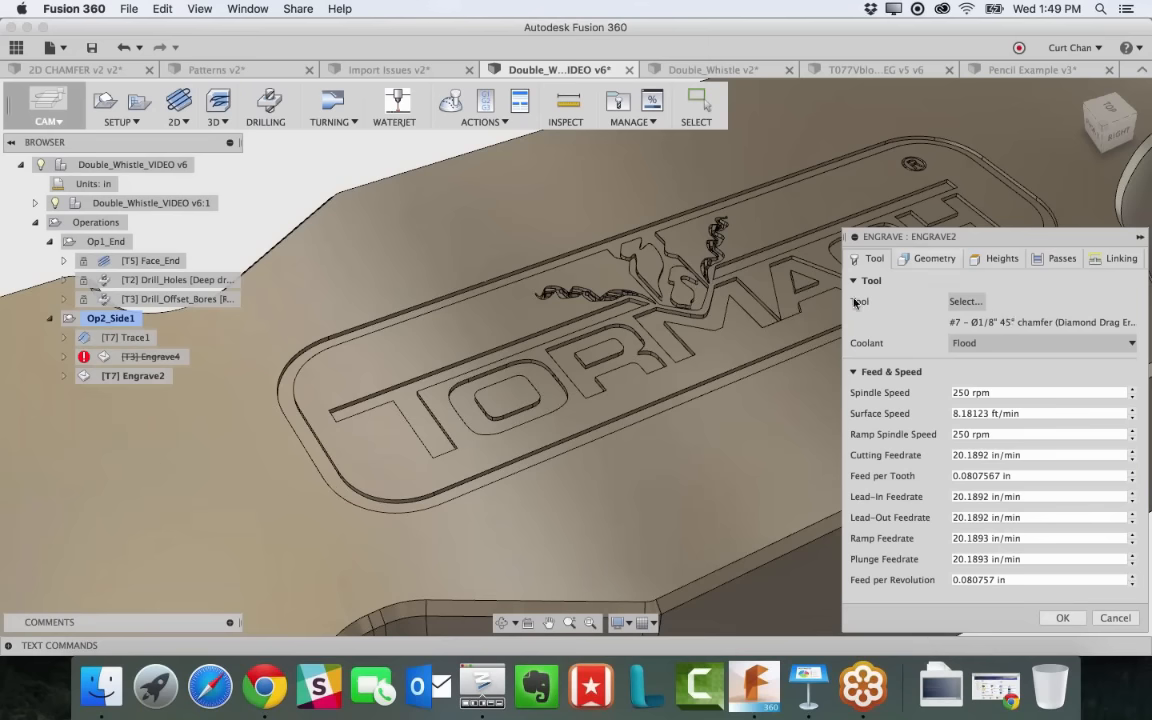
left_click(922, 259)
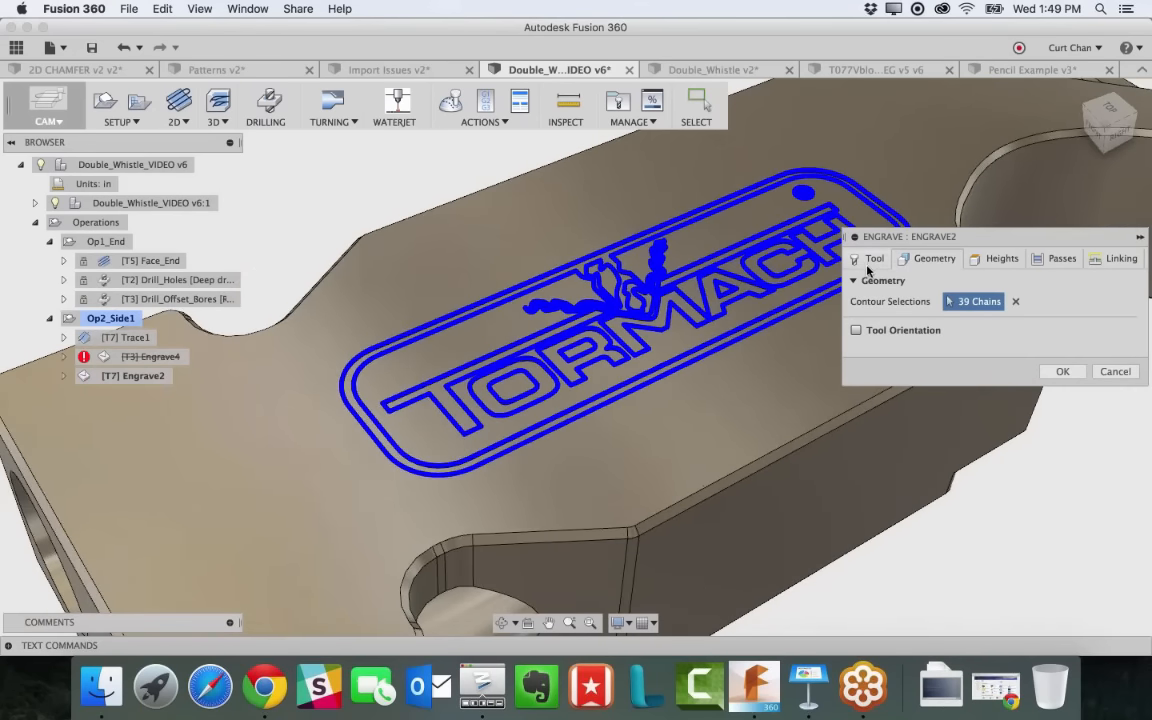
left_click(998, 259)
left_click(1060, 259)
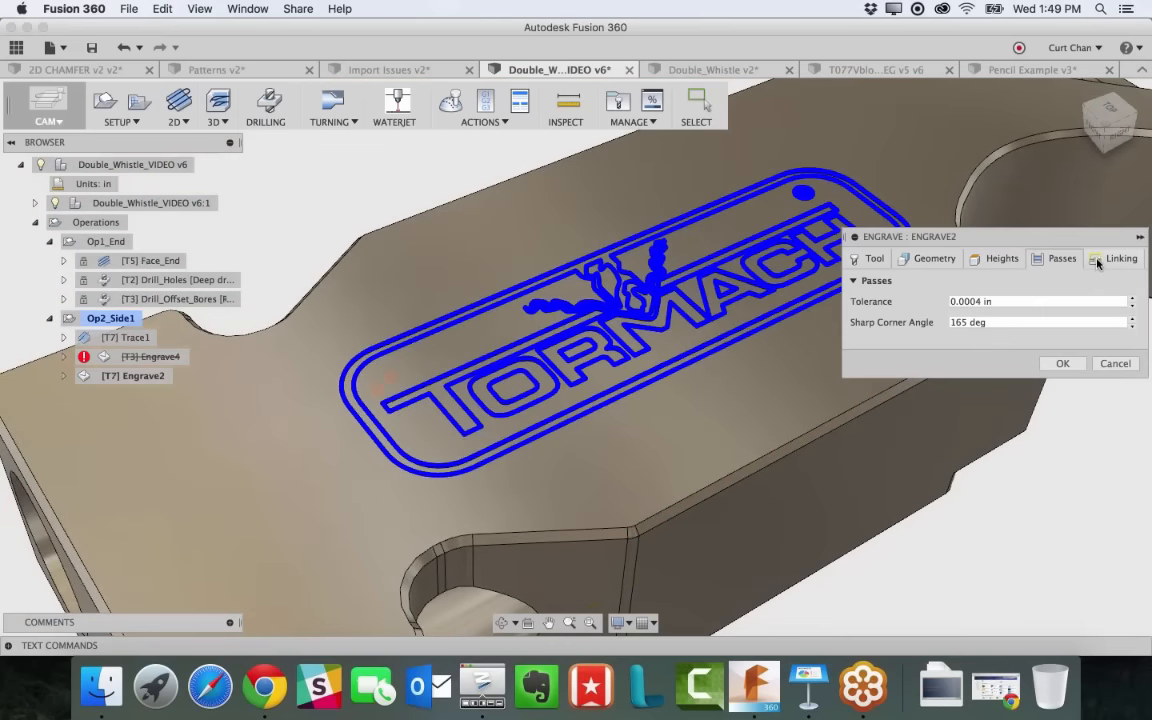
left_click(1099, 262)
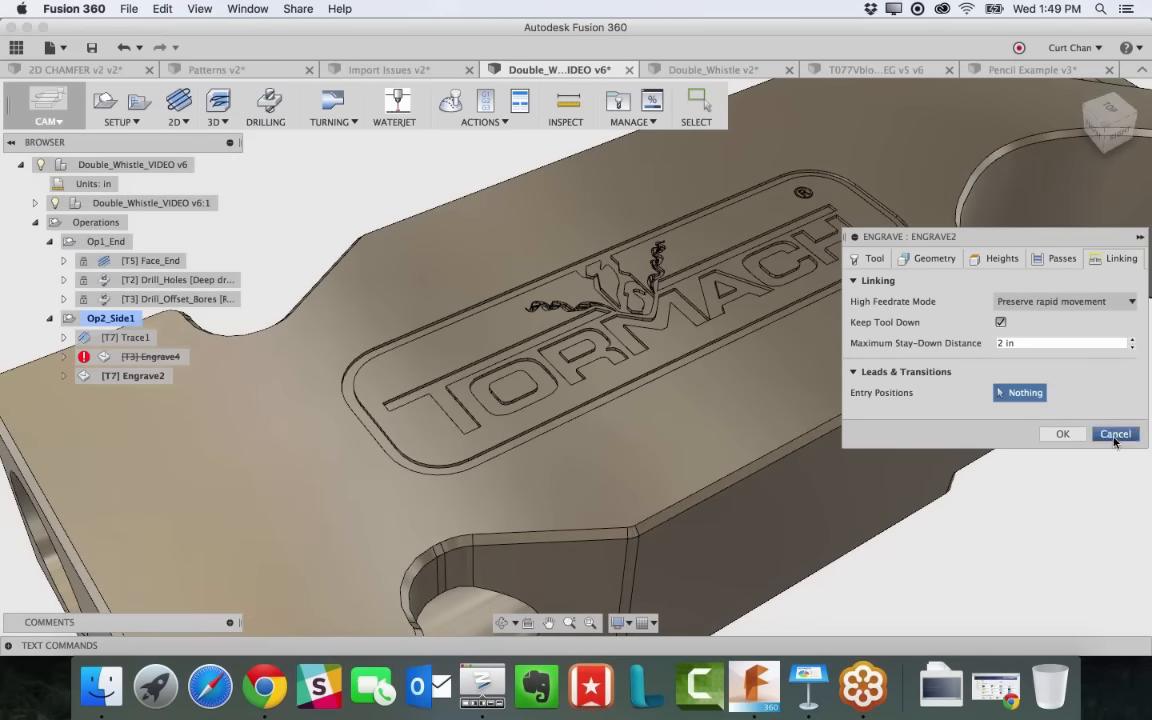
left_click(1063, 435)
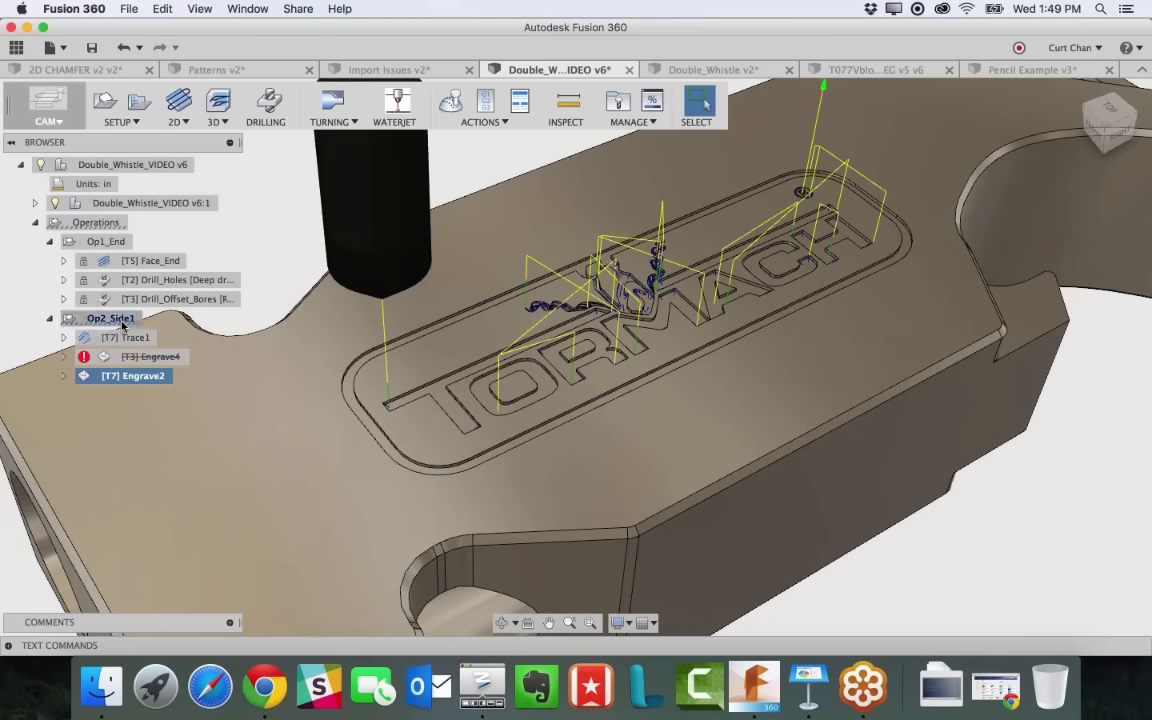
Examine the Engrave2 toolpath up close around the logo letters and hide the whistle model
scroll(398, 371, "up", 5)
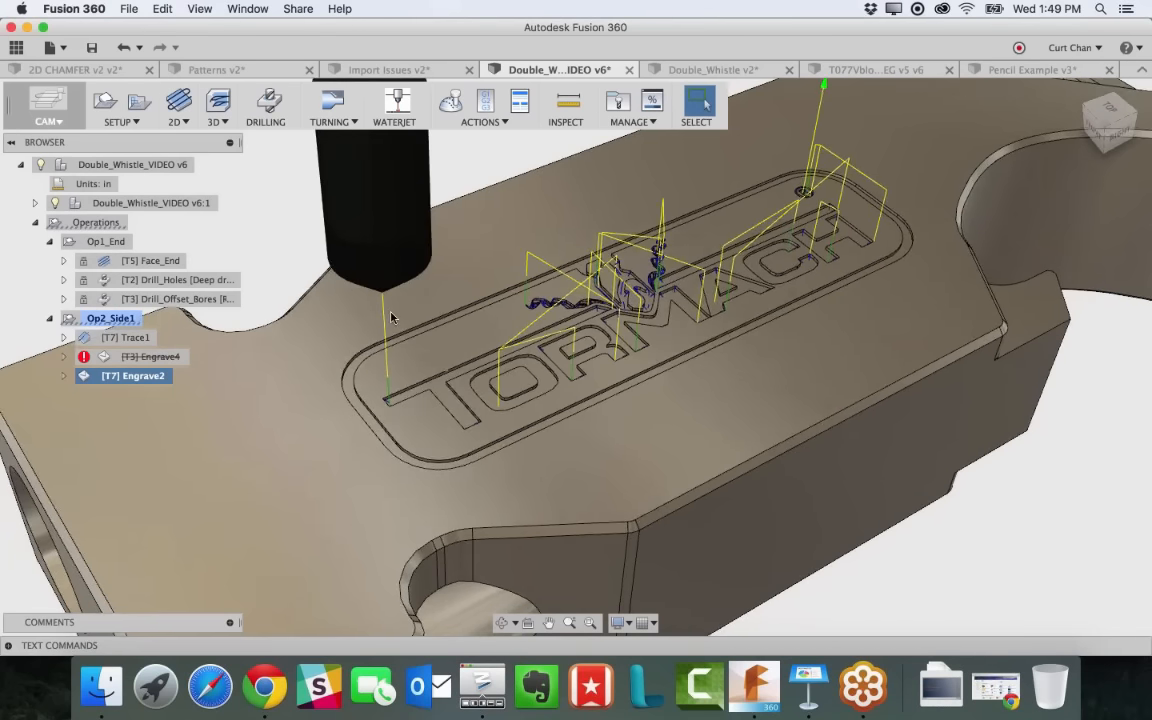
scroll(403, 373, "up", 3)
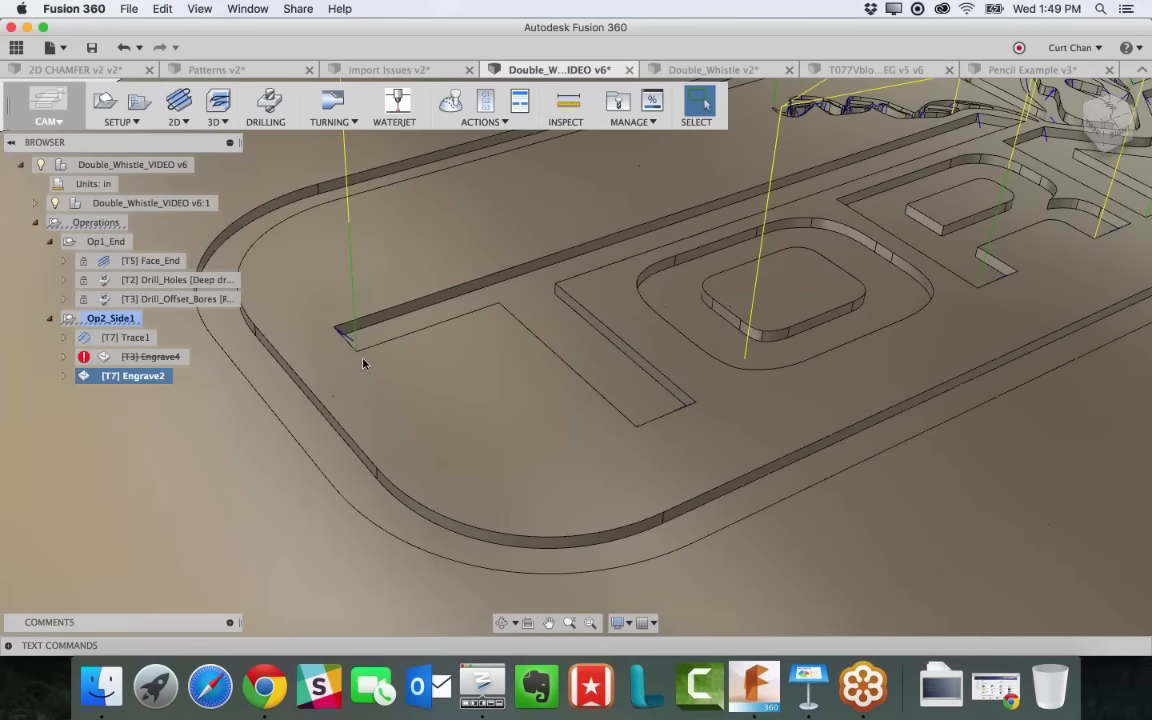
scroll(377, 373, "down", 5)
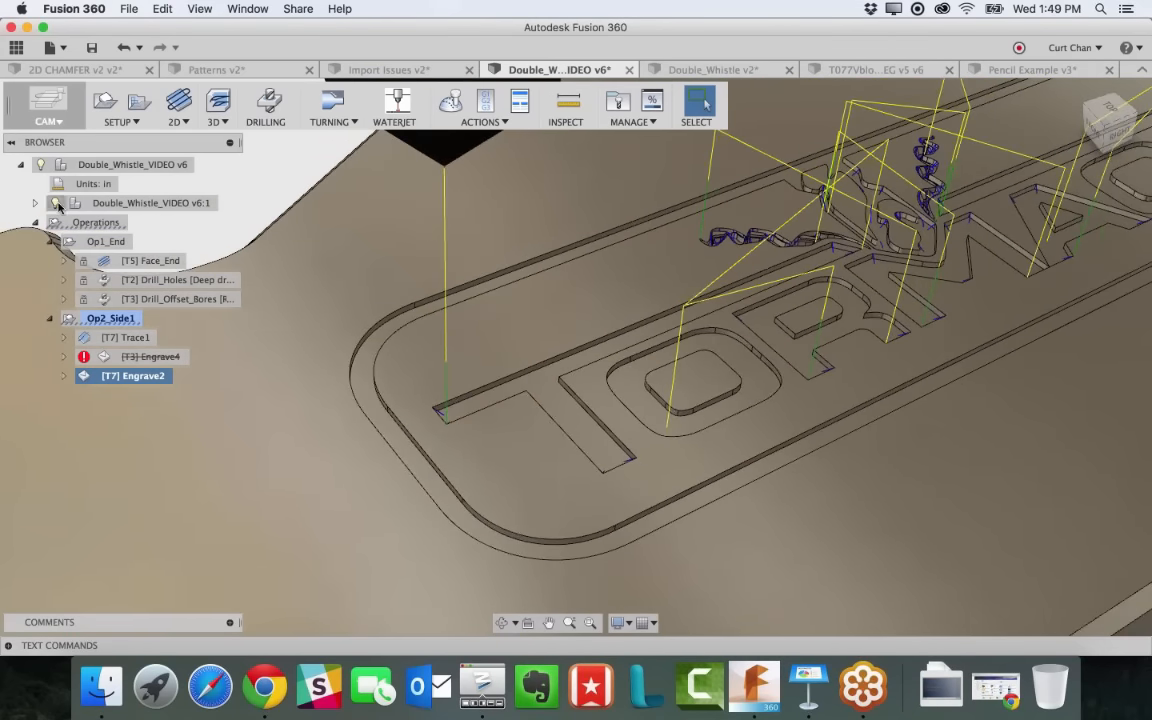
left_click(55, 202)
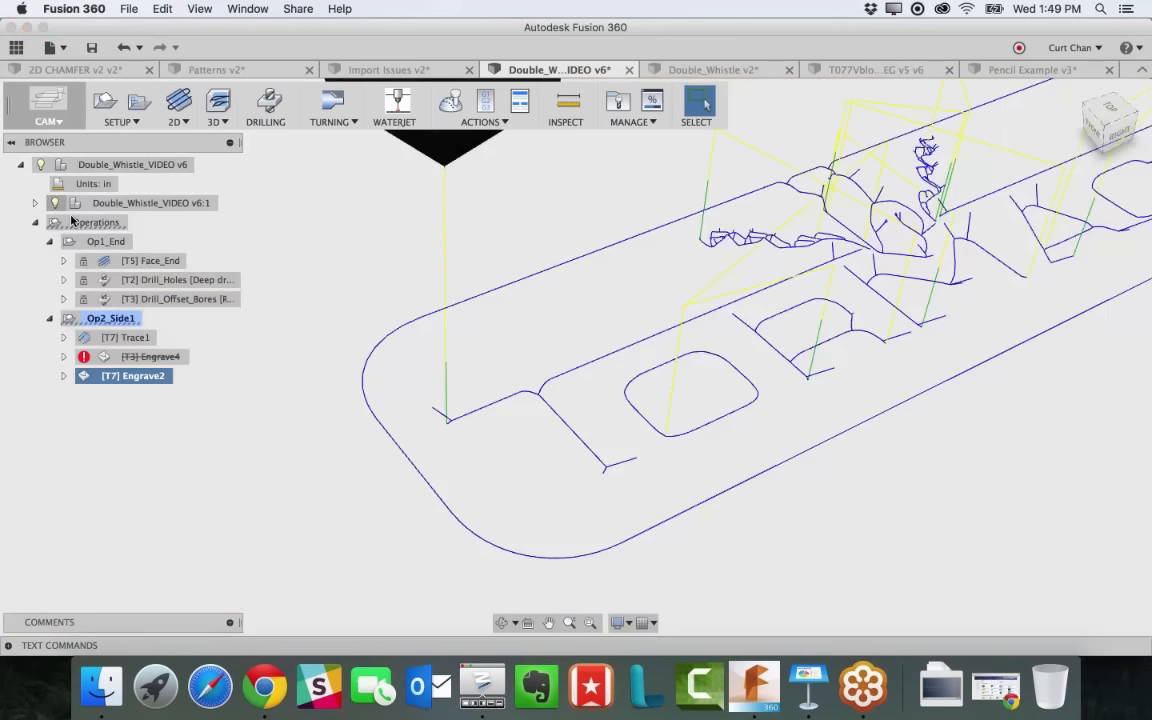
Simulate the Engrave2 operation with the stock shown, inspect the V-carved logo and close the simulation
right_click(146, 381)
left_click(200, 362)
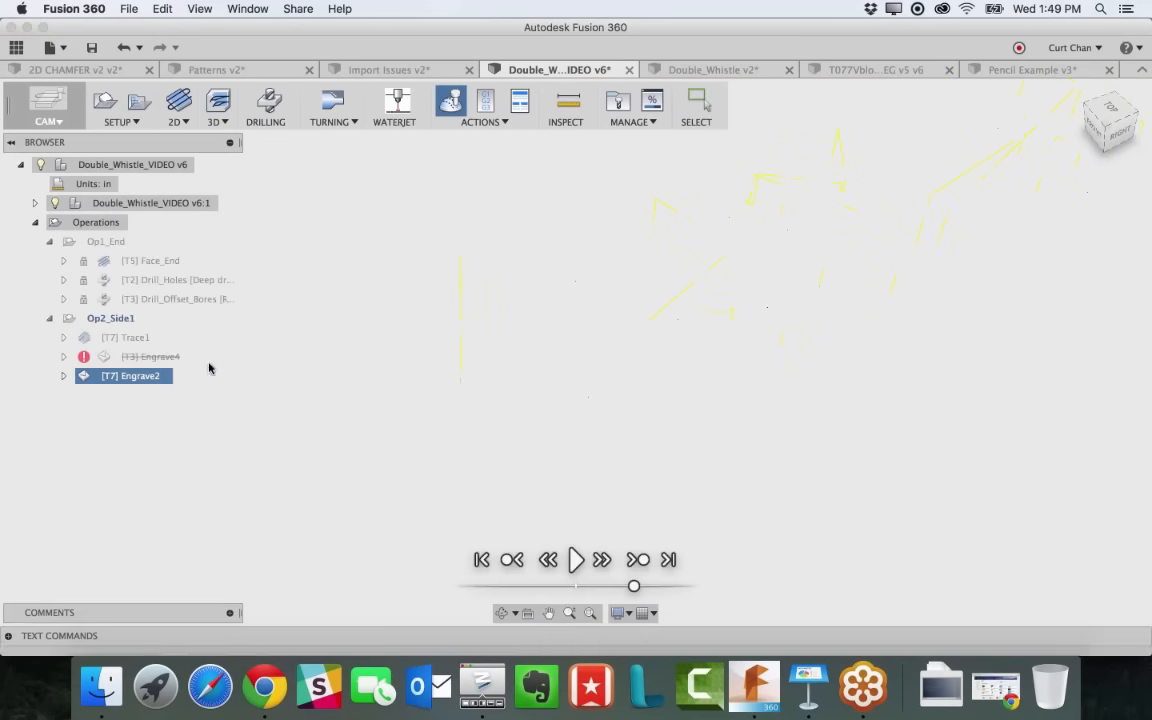
left_click(983, 420)
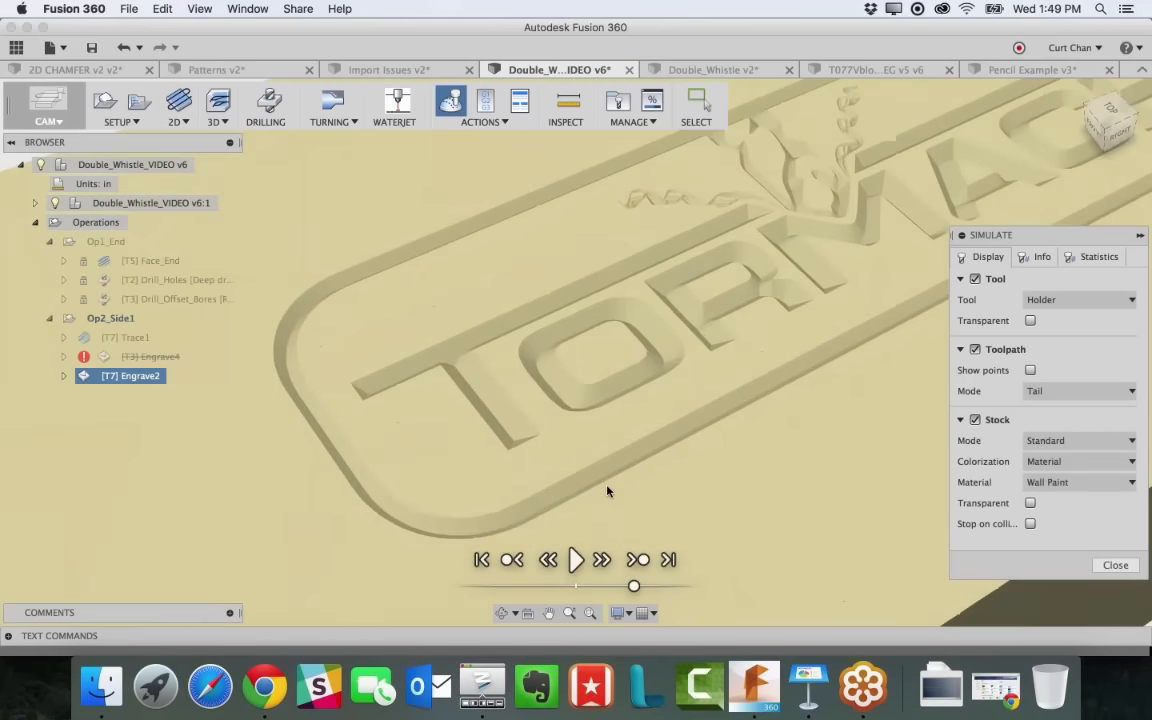
left_click(576, 560)
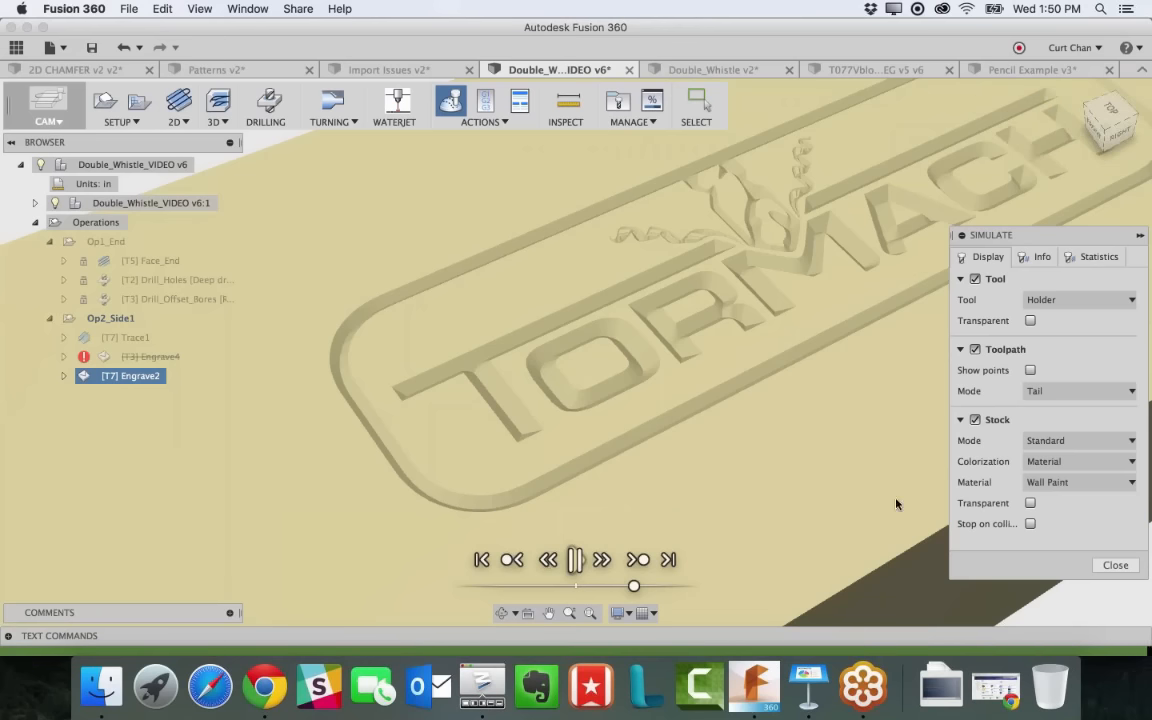
left_click(1104, 566)
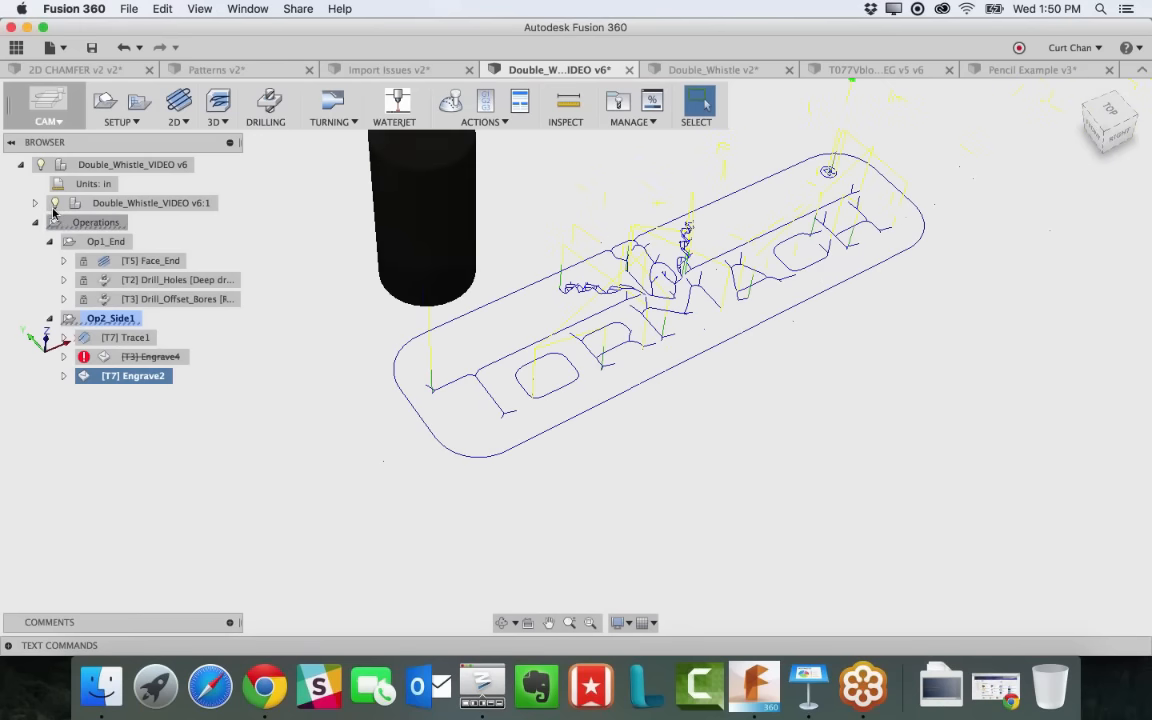
Show the whistle model again and deselect the Engrave2 operation
left_click(55, 203)
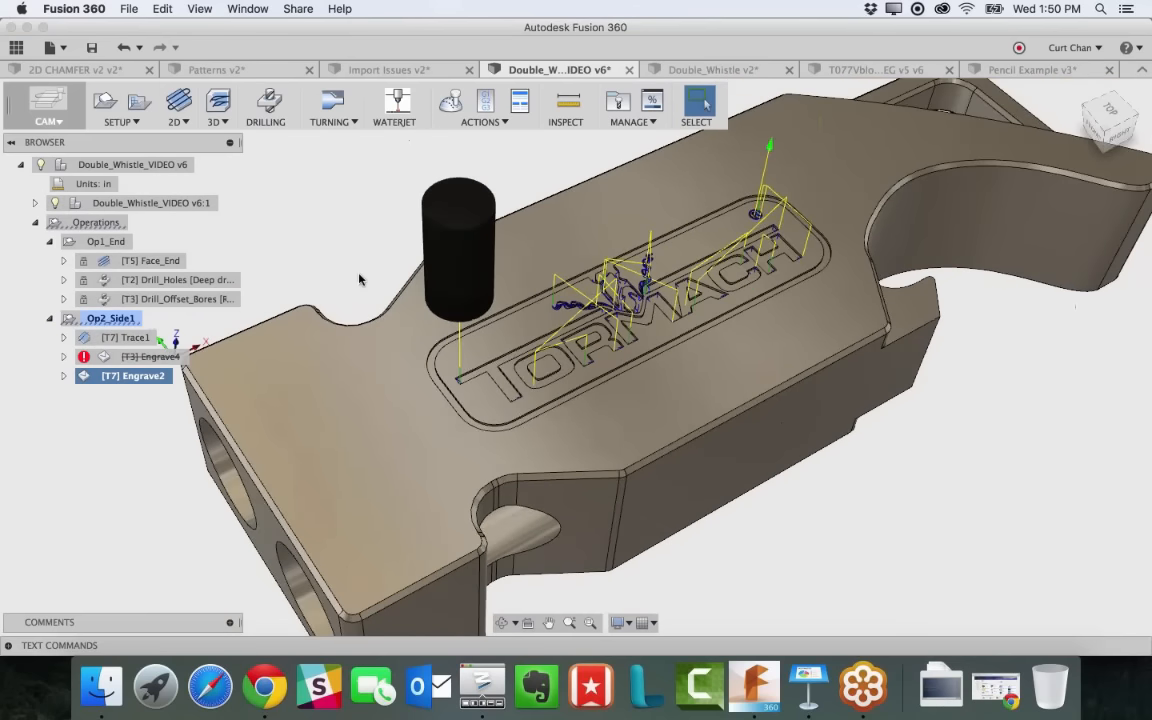
left_click(359, 280)
scroll(359, 280, "down", 3)
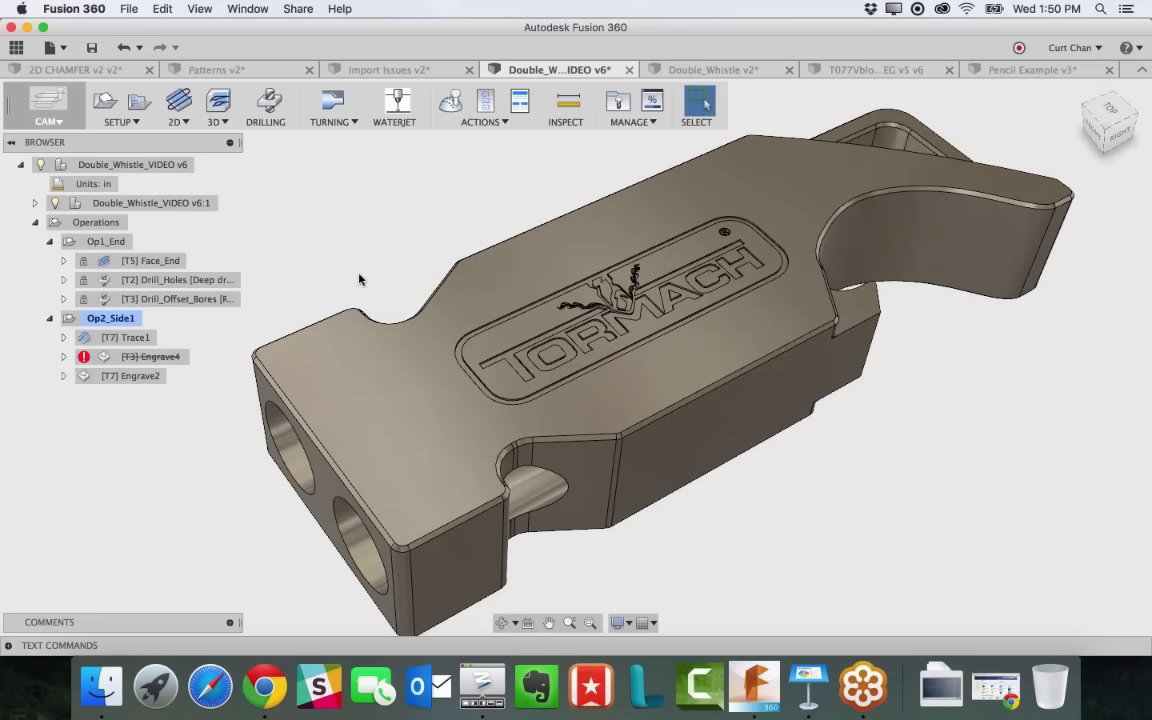
Add the Trace and Engrave commands to the CAM Toolbox as shortcuts
key("s")
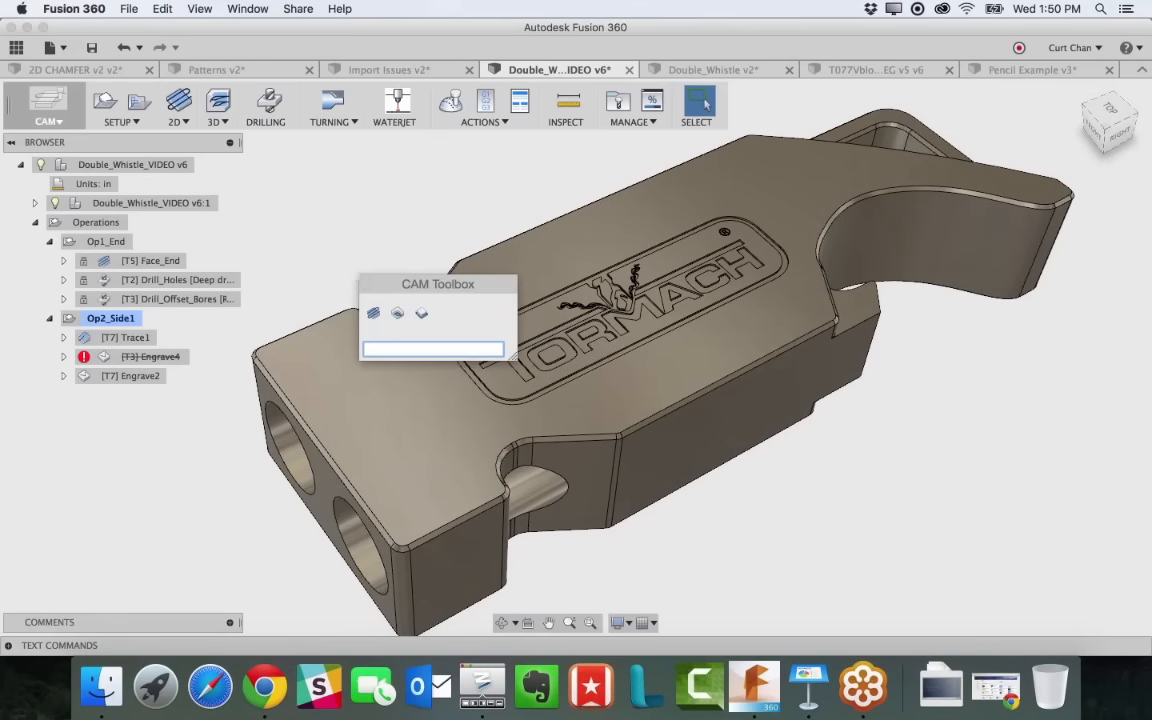
type("trac")
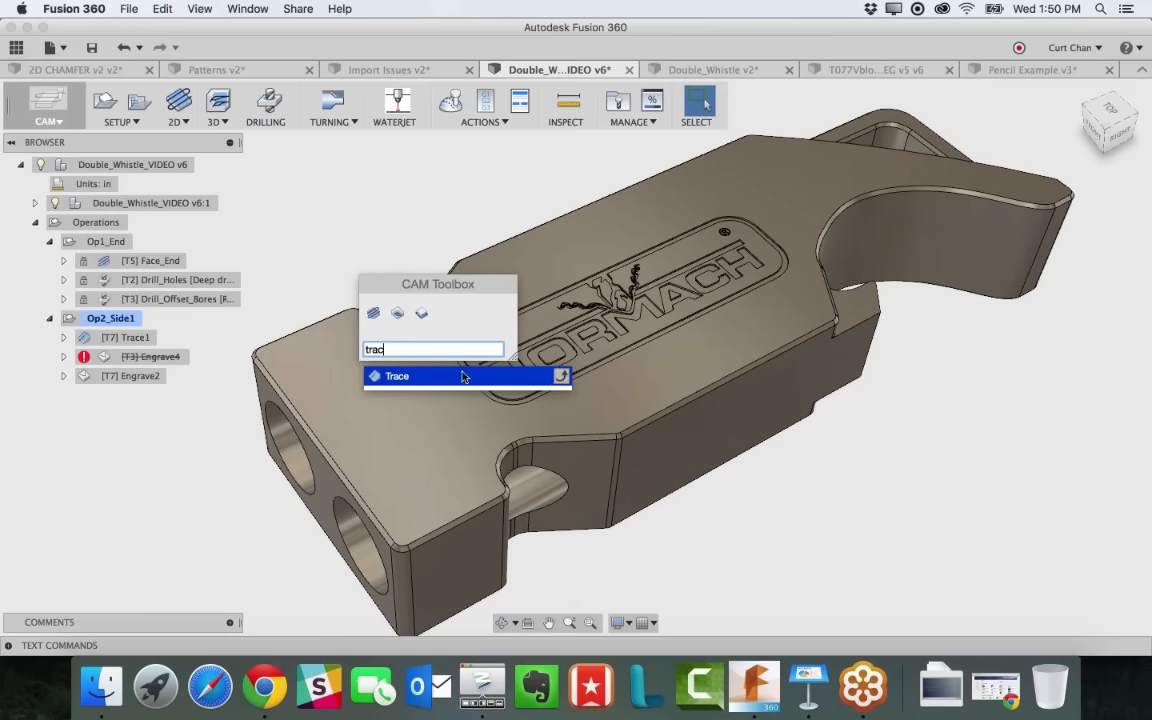
left_click(558, 375)
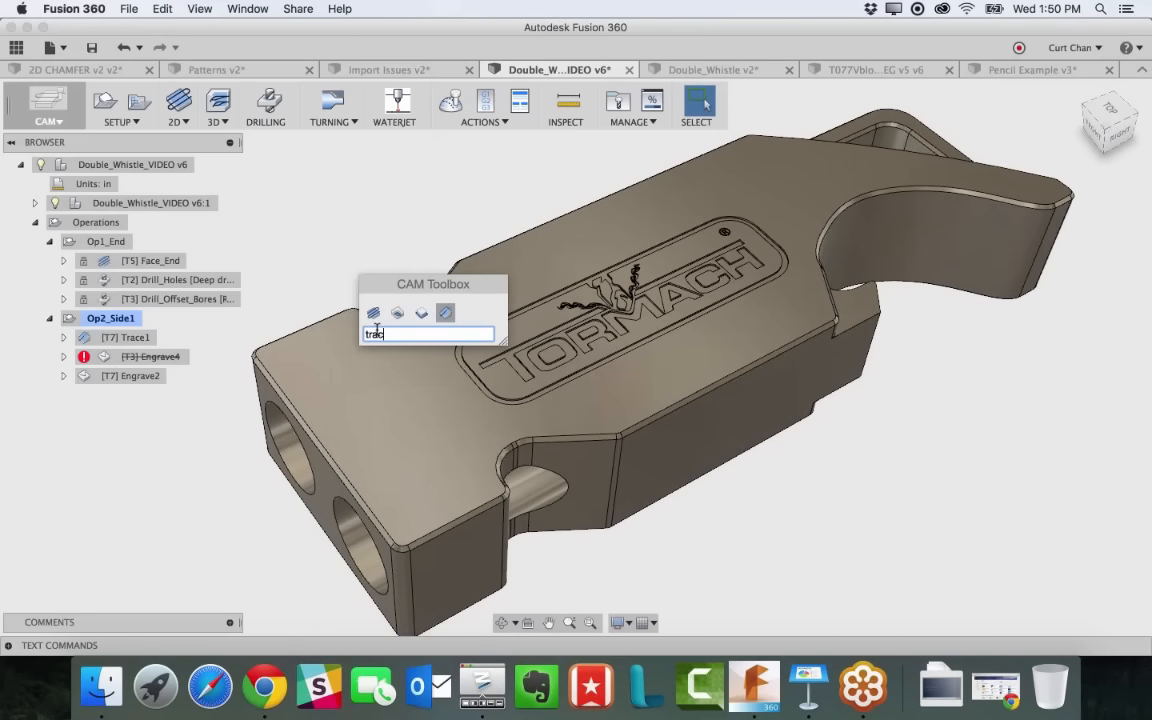
type("en")
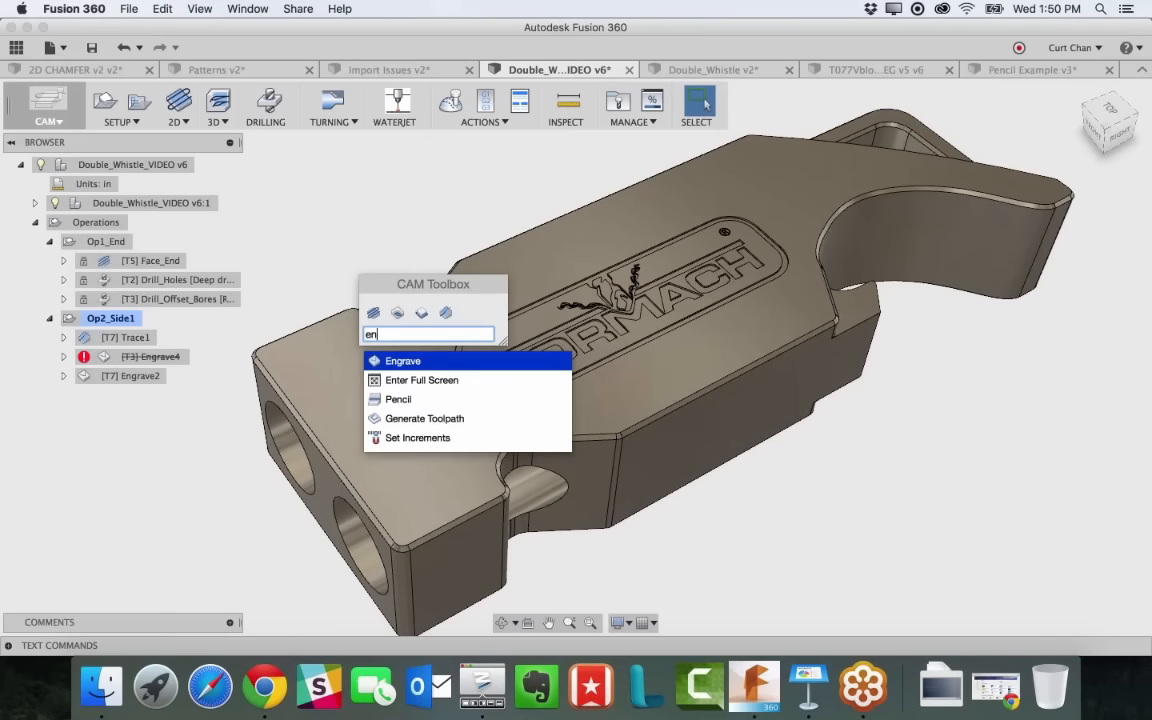
left_click(562, 363)
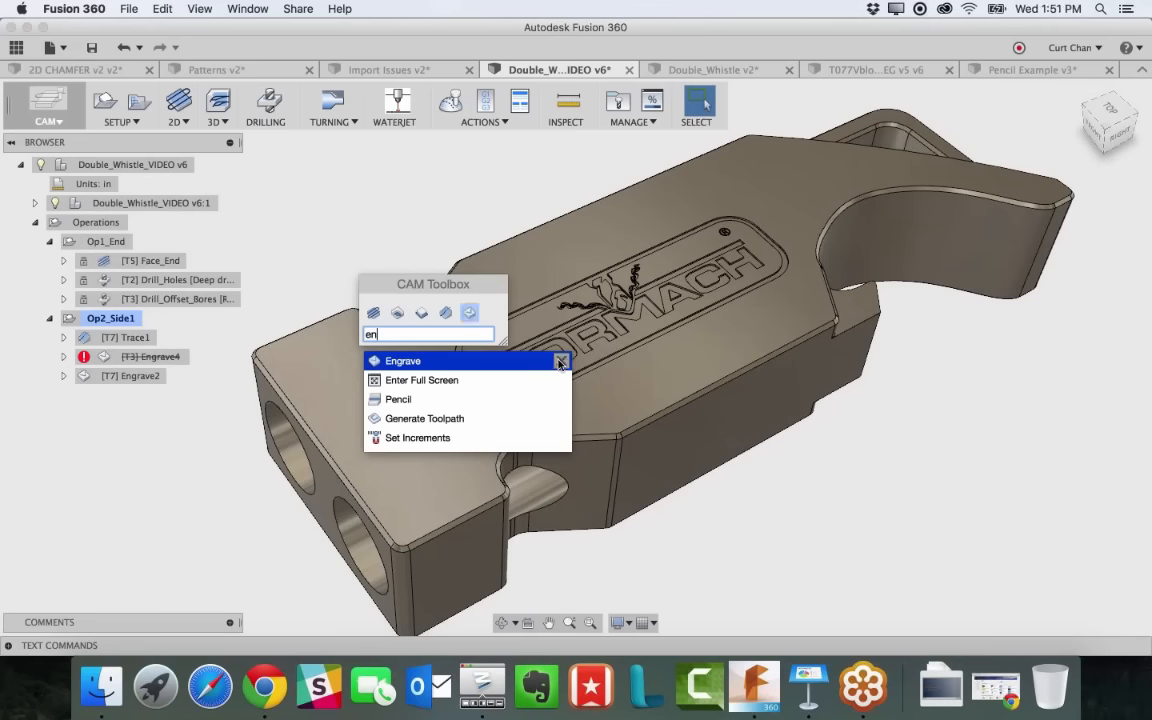
left_click(441, 218)
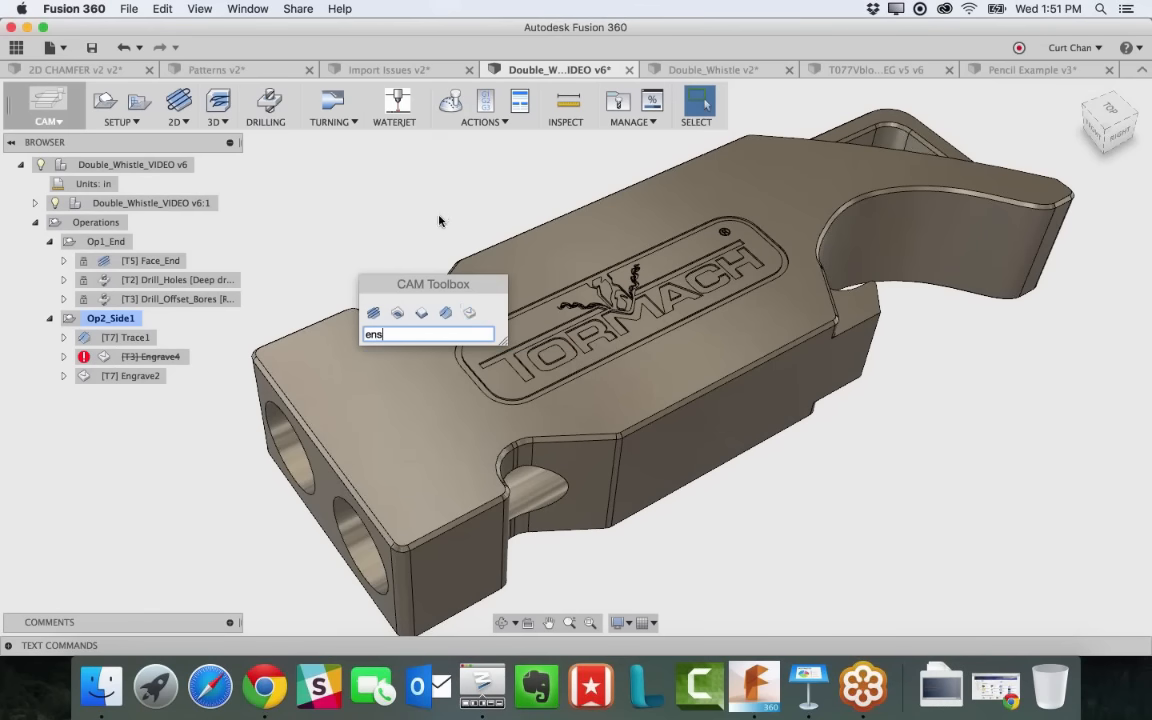
left_click(436, 227)
key("s")
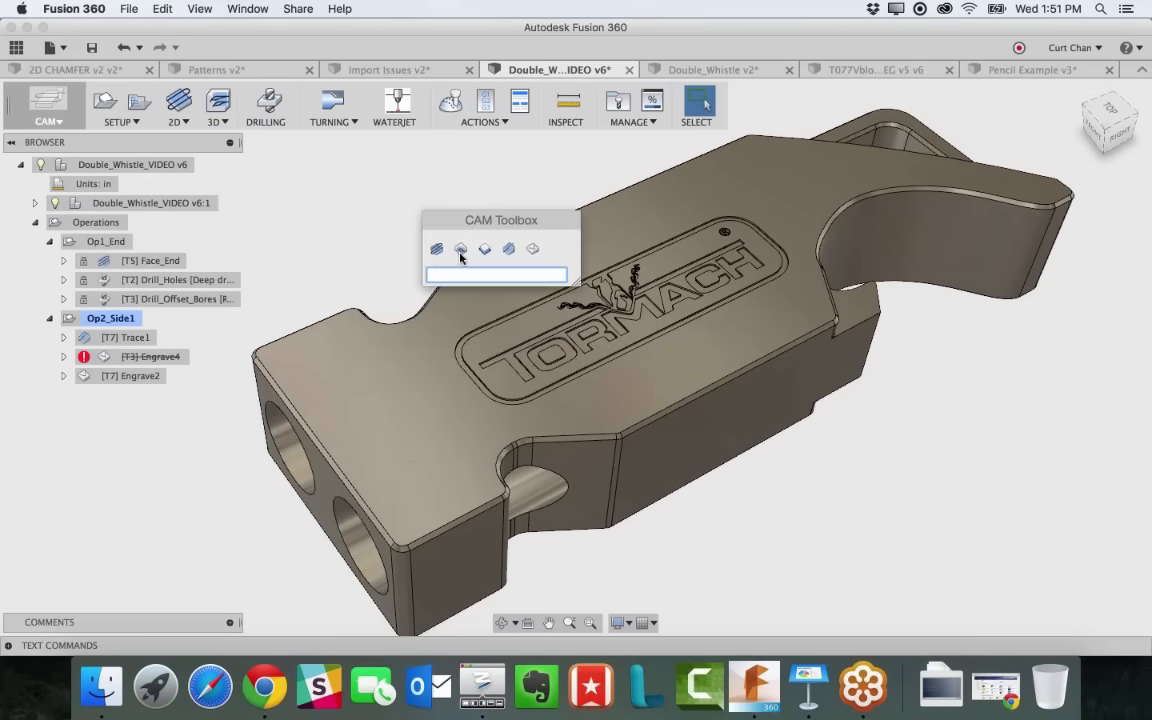
left_click(529, 251)
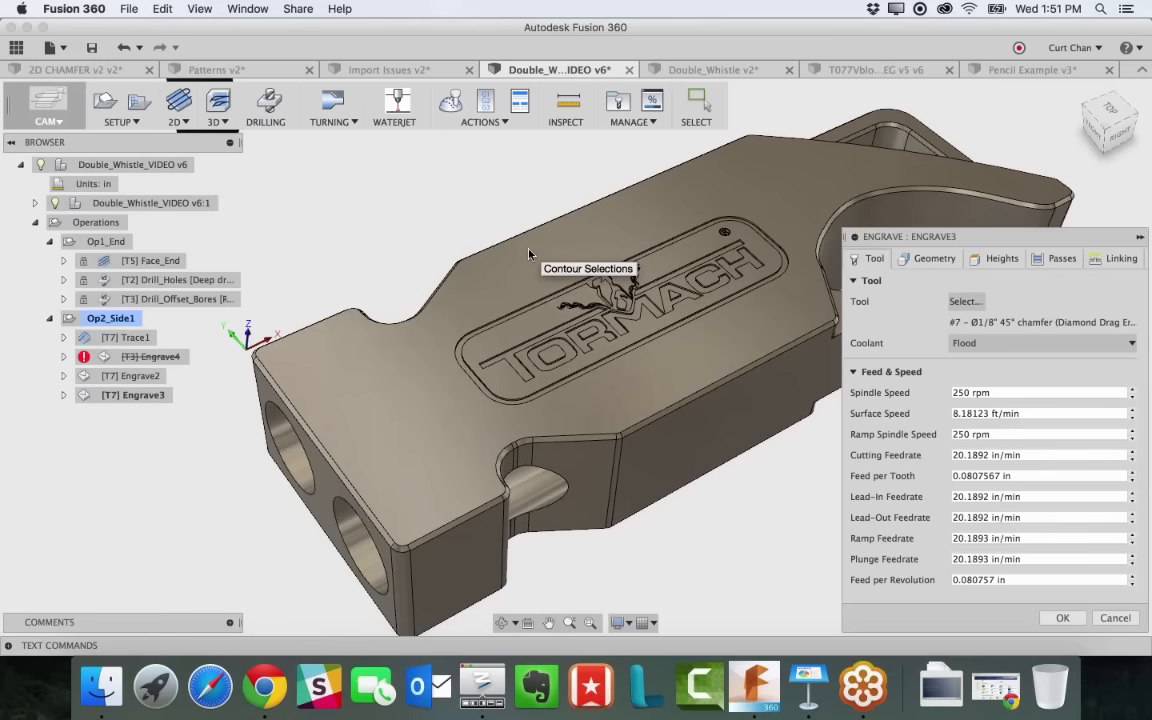
left_click(1113, 618)
Switch from the CAM workspace to the Model workspace for the whistle
left_click(48, 108)
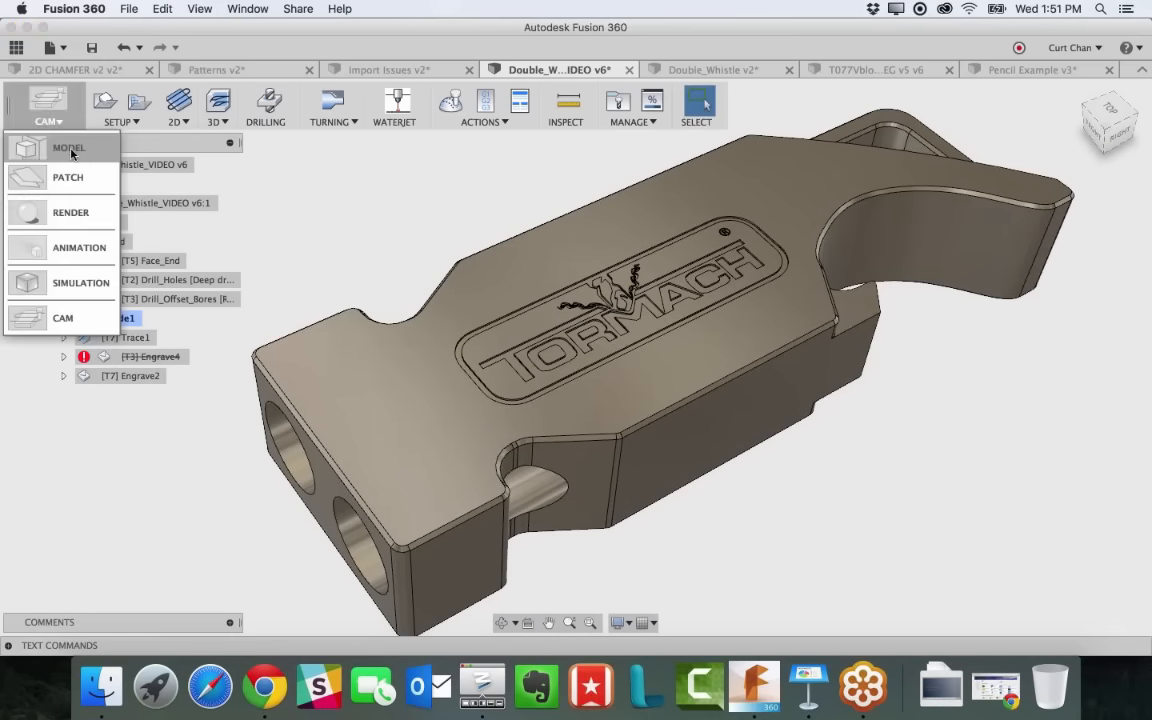
left_click(68, 148)
key("s")
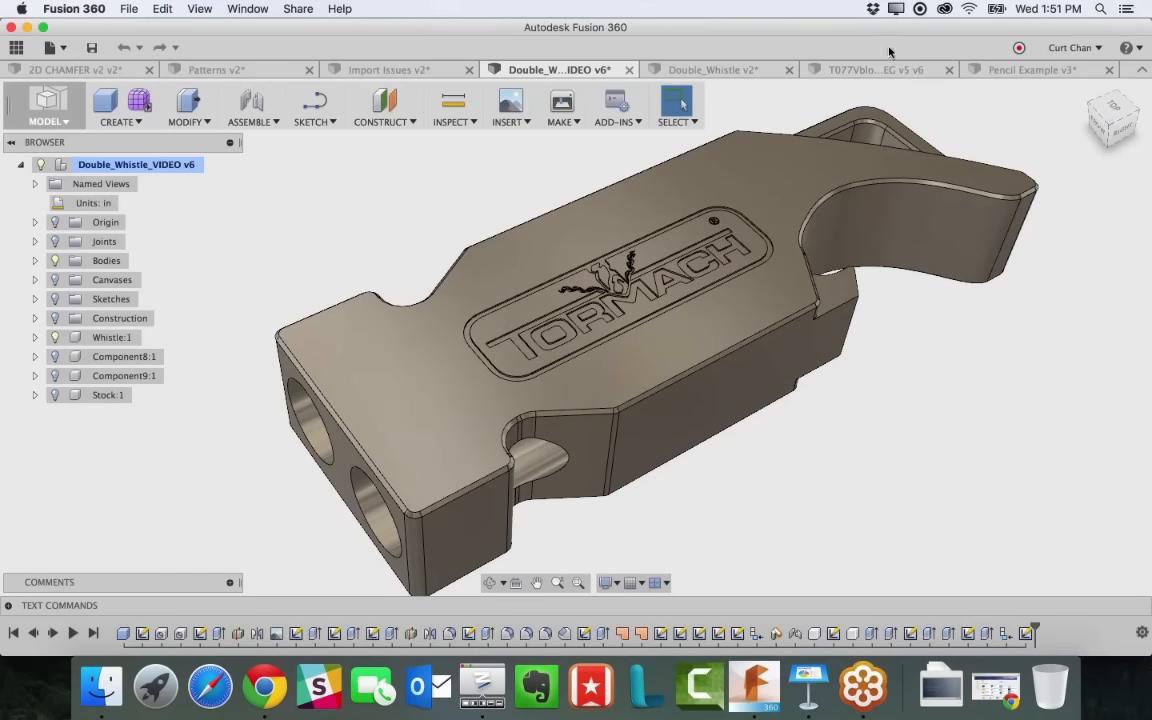
scroll(850, 390, "down", 3)
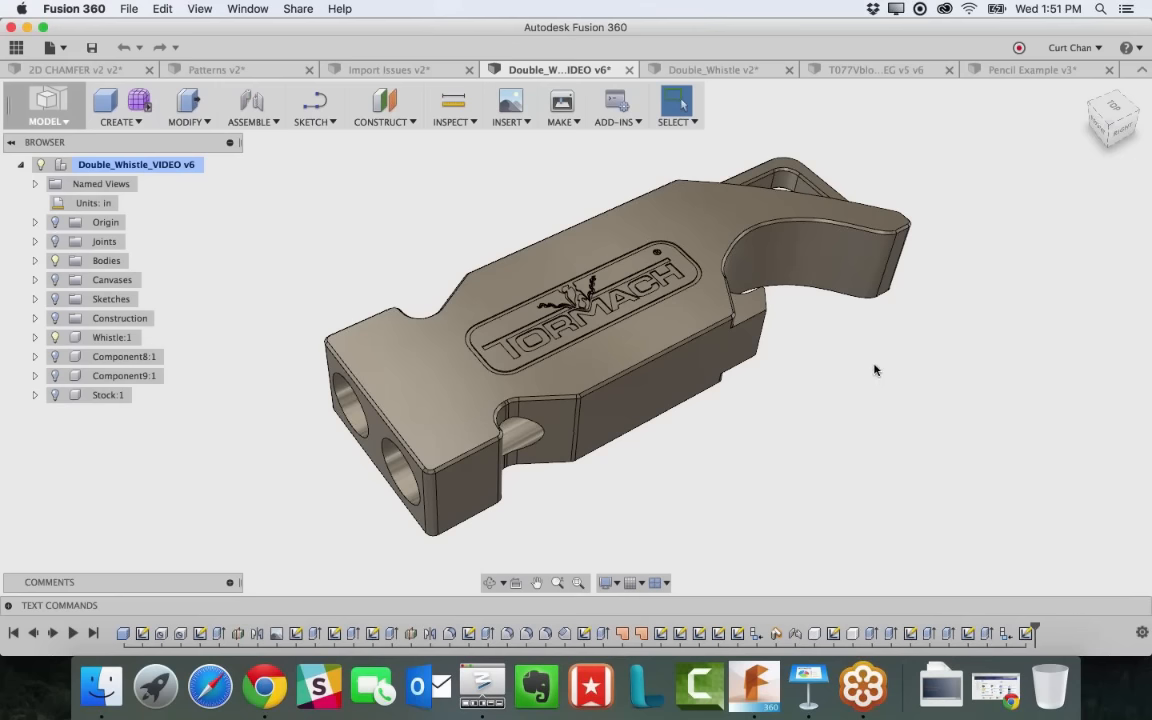
scroll(872, 369, "up", 2)
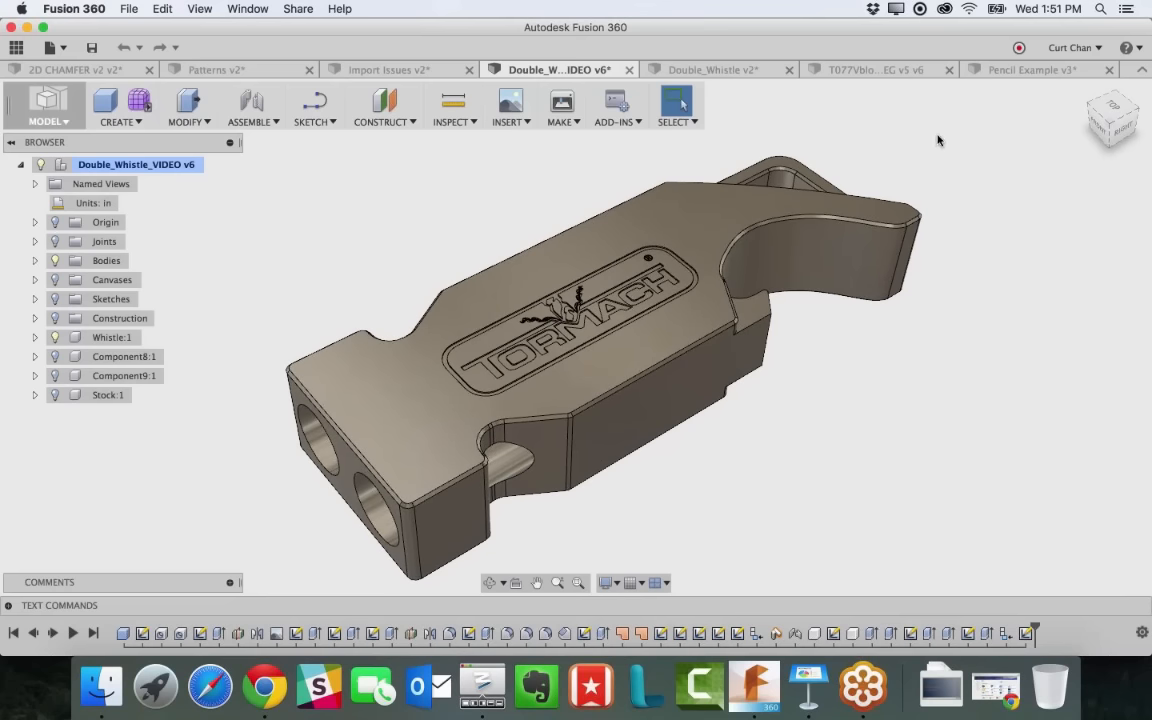
Switch to the T077Vblock2 design and collapse its Bodies folder
left_click(746, 70)
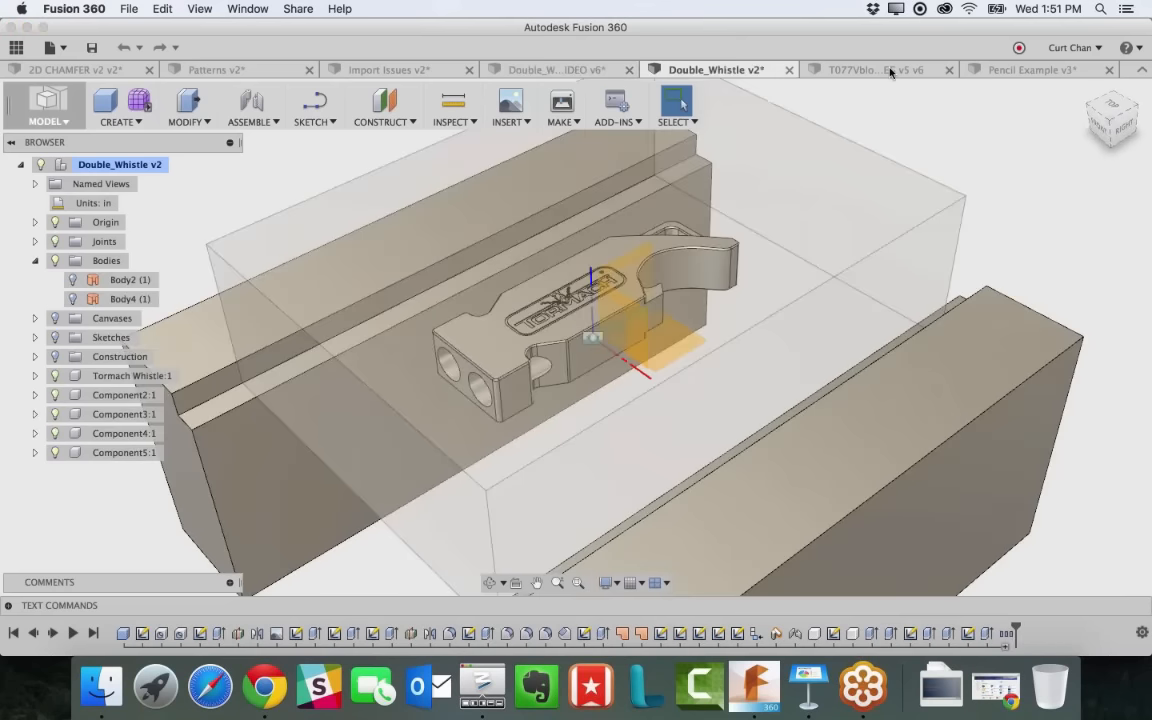
left_click(805, 68)
scroll(870, 259, "left", 3)
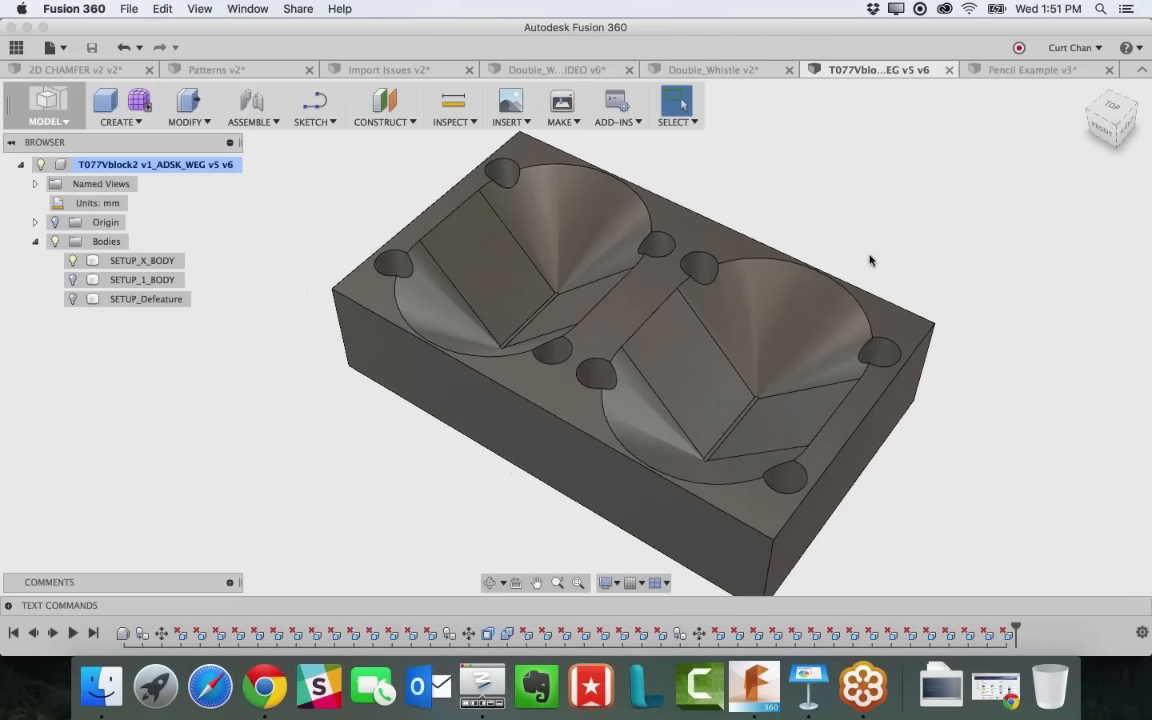
scroll(863, 256, "down", 1)
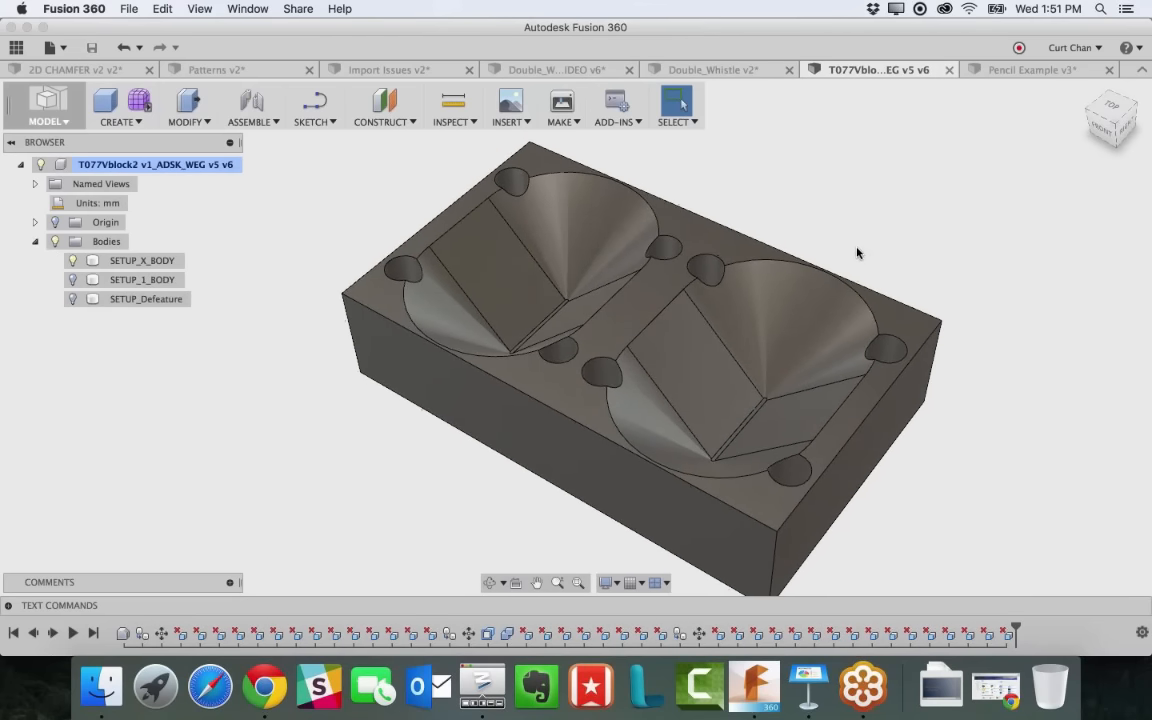
left_click(35, 241)
scroll(428, 289, "up", 2)
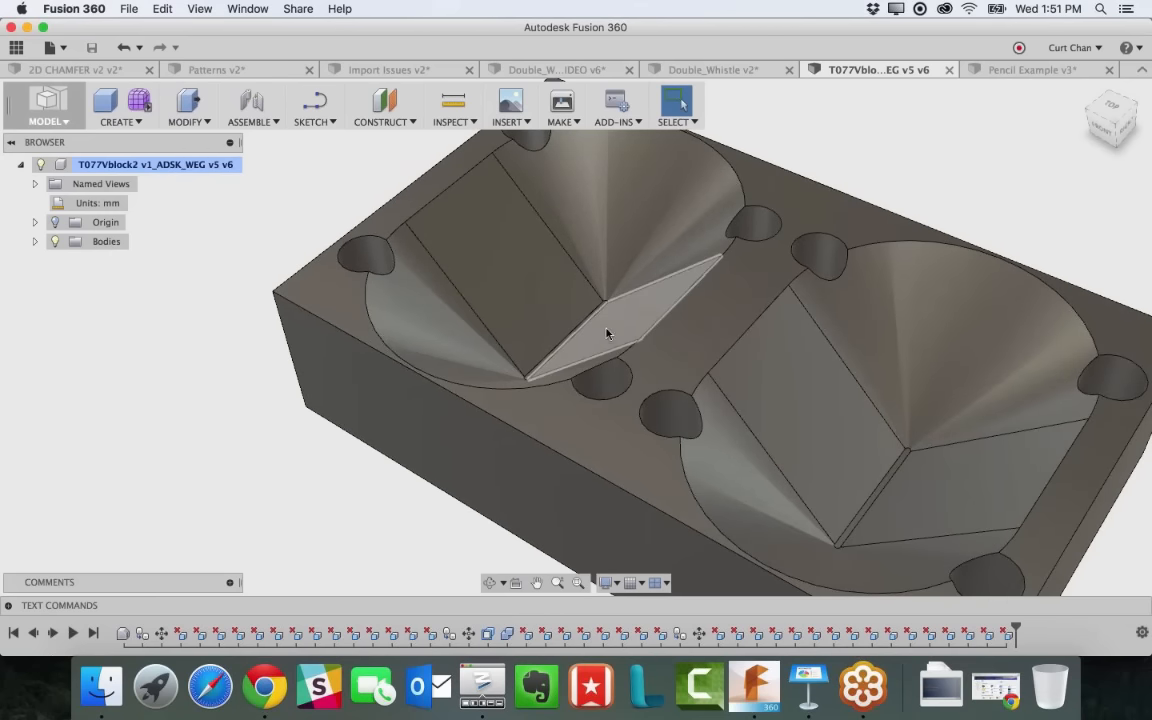
Switch the V-block design from the Model workspace to the CAM workspace
scroll(712, 391, "down", 3)
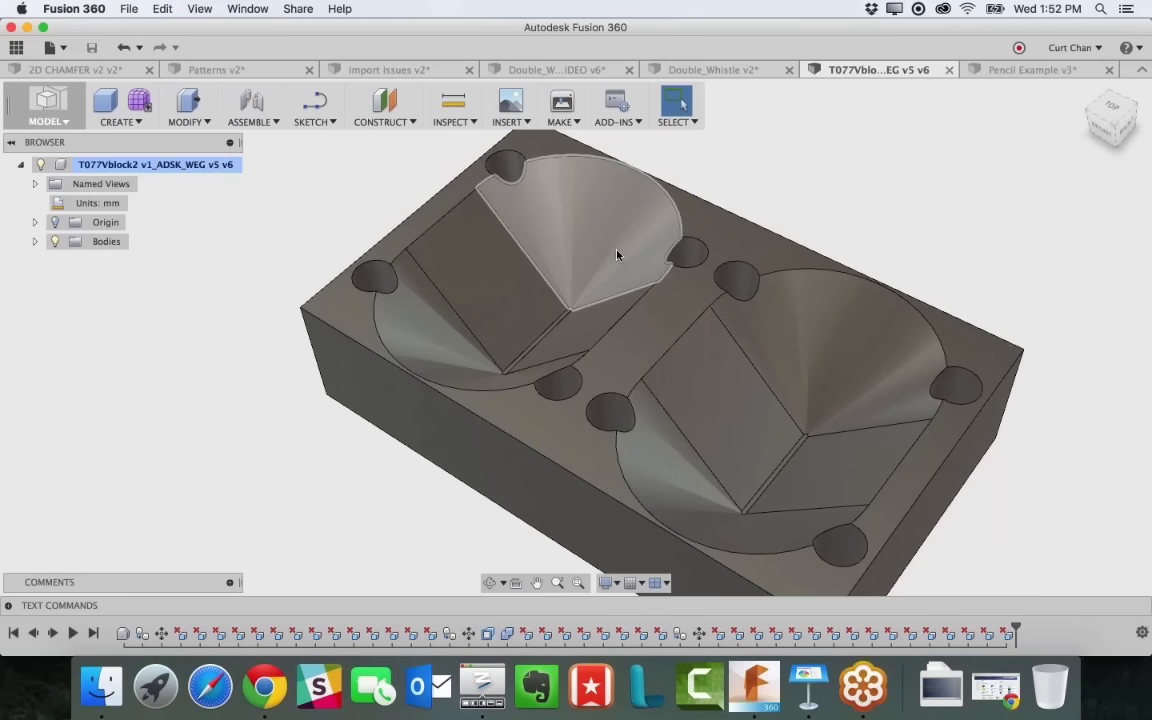
middle_click_drag(349, 367, 382, 223, "shift")
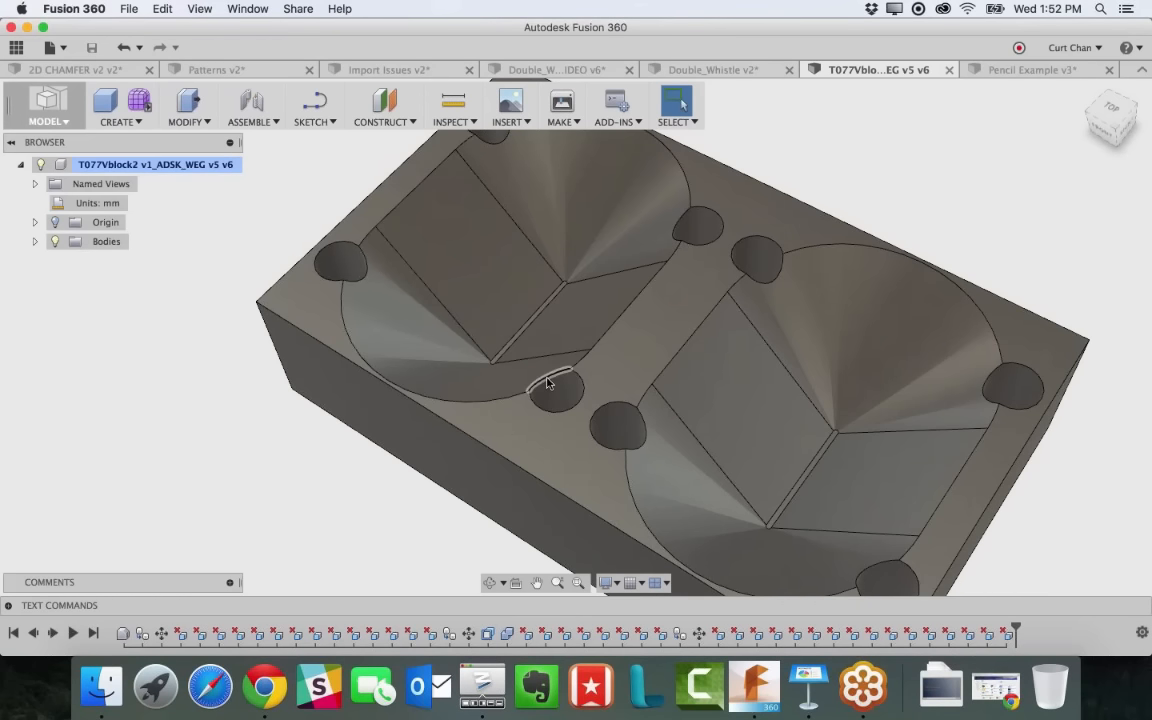
middle_click_drag(548, 385, 496, 357, "shift")
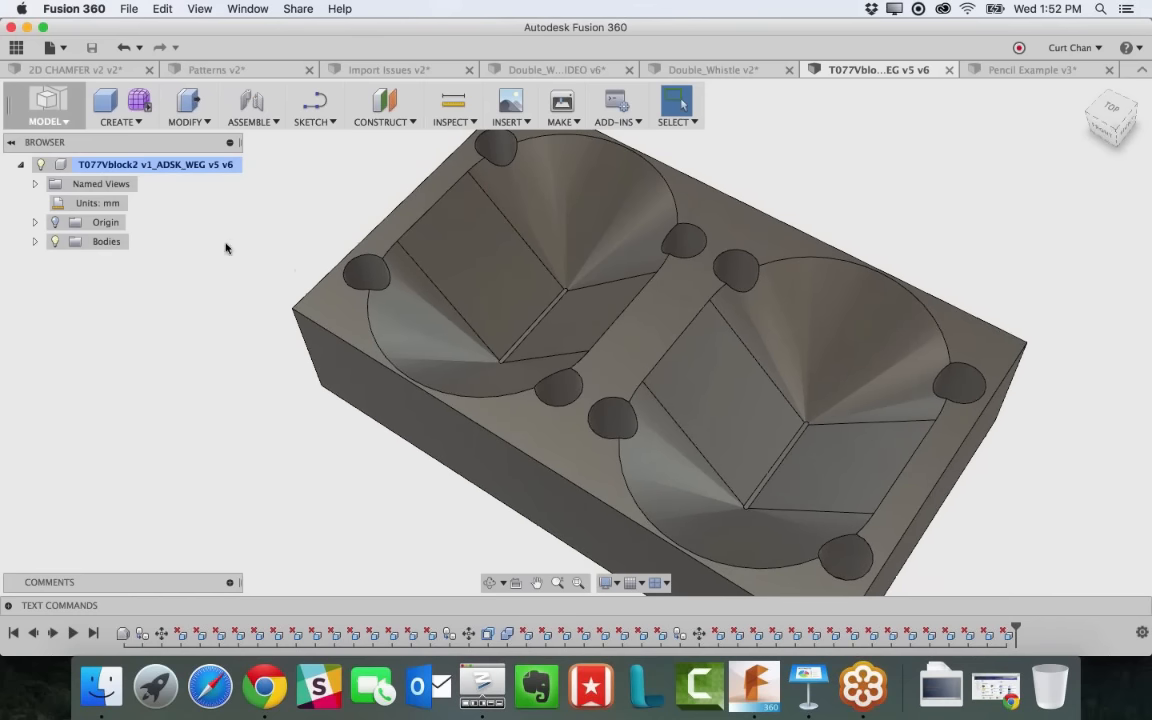
left_click(50, 100)
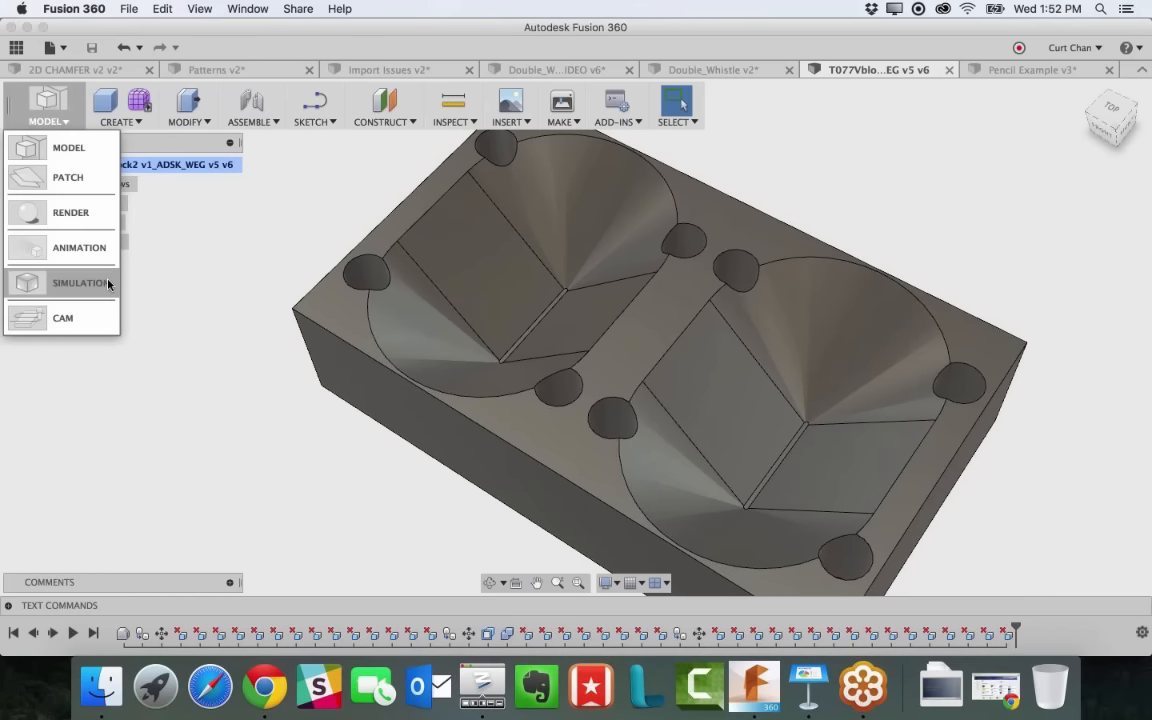
left_click(88, 318)
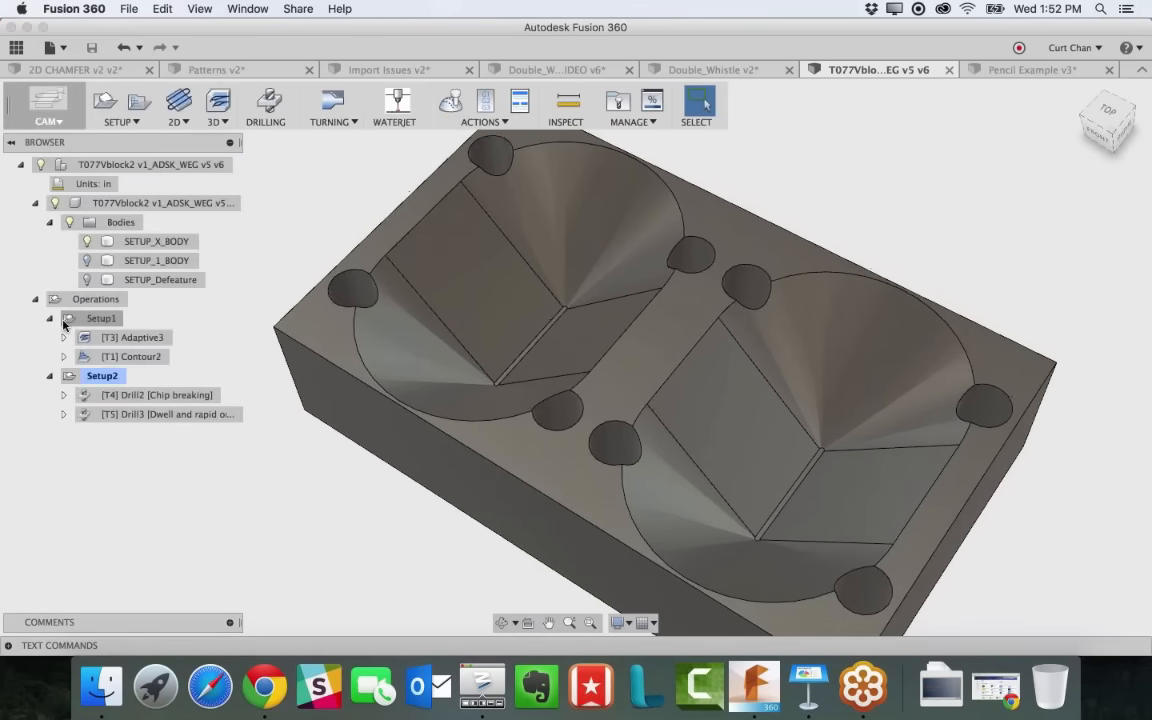
Collapse Setup1 and Setup2 under Operations and make Setup1 the active setup
left_click(49, 318)
left_click(49, 337)
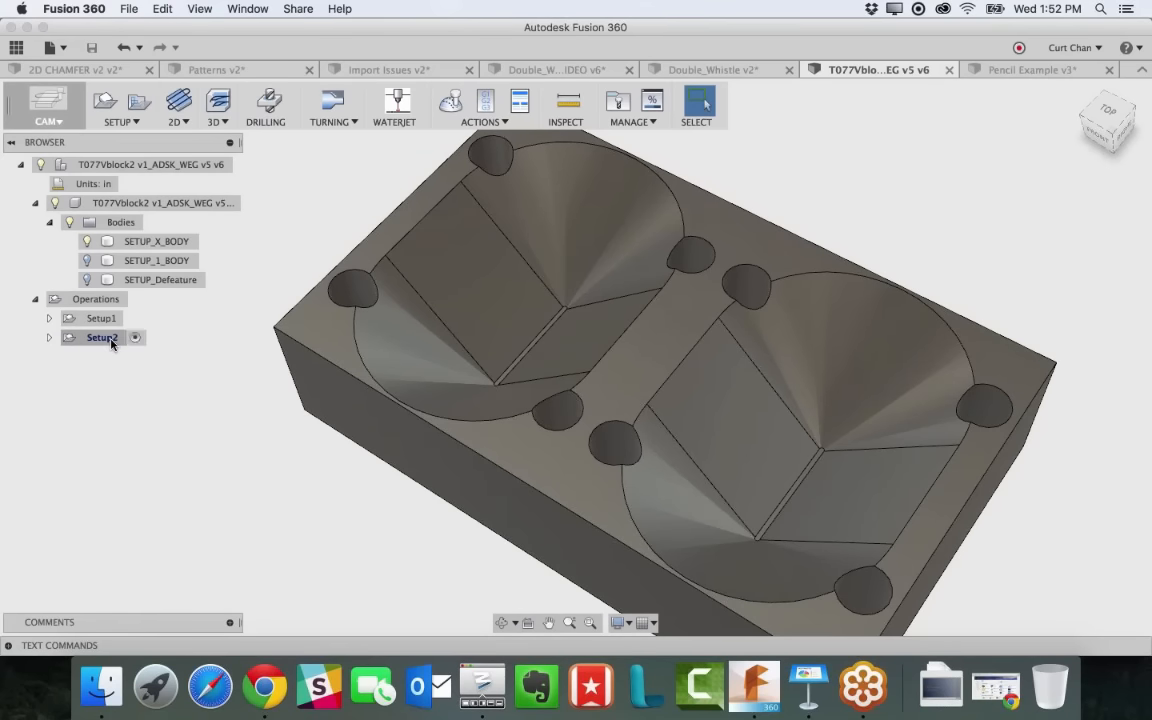
double_click(103, 318)
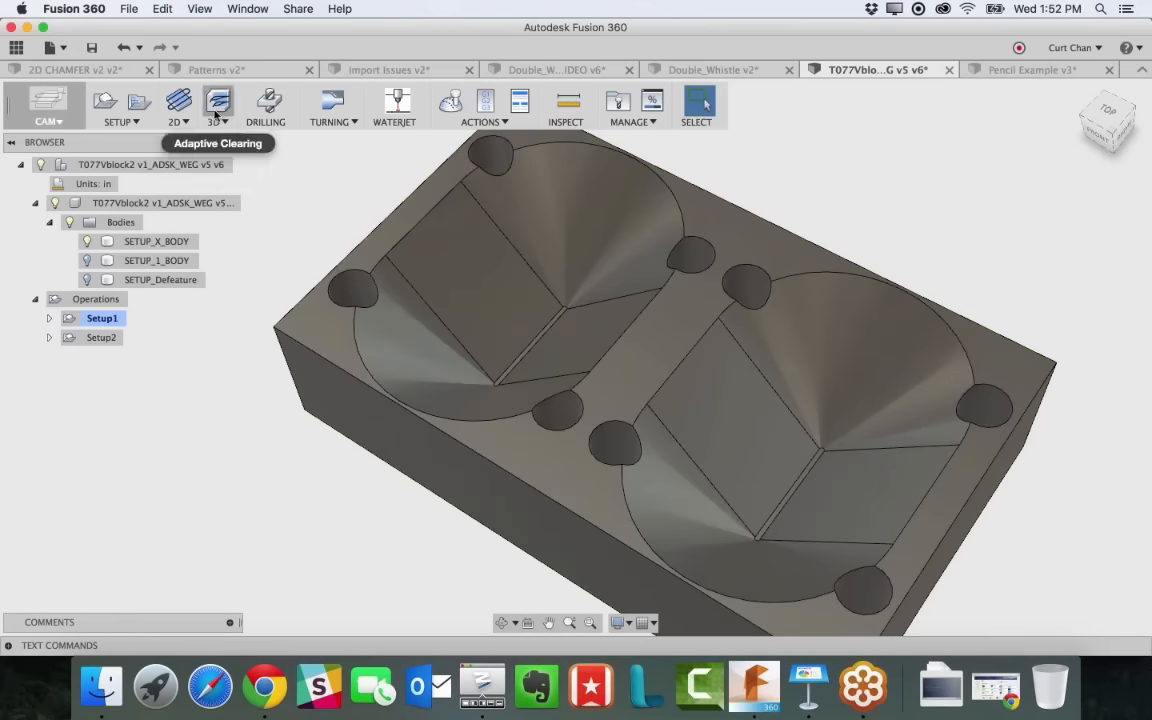
Try a 3D Adaptive Clearing in Setup1 with the first pocket's outline and a corner hole's edge as machining boundary selections
left_click(216, 118)
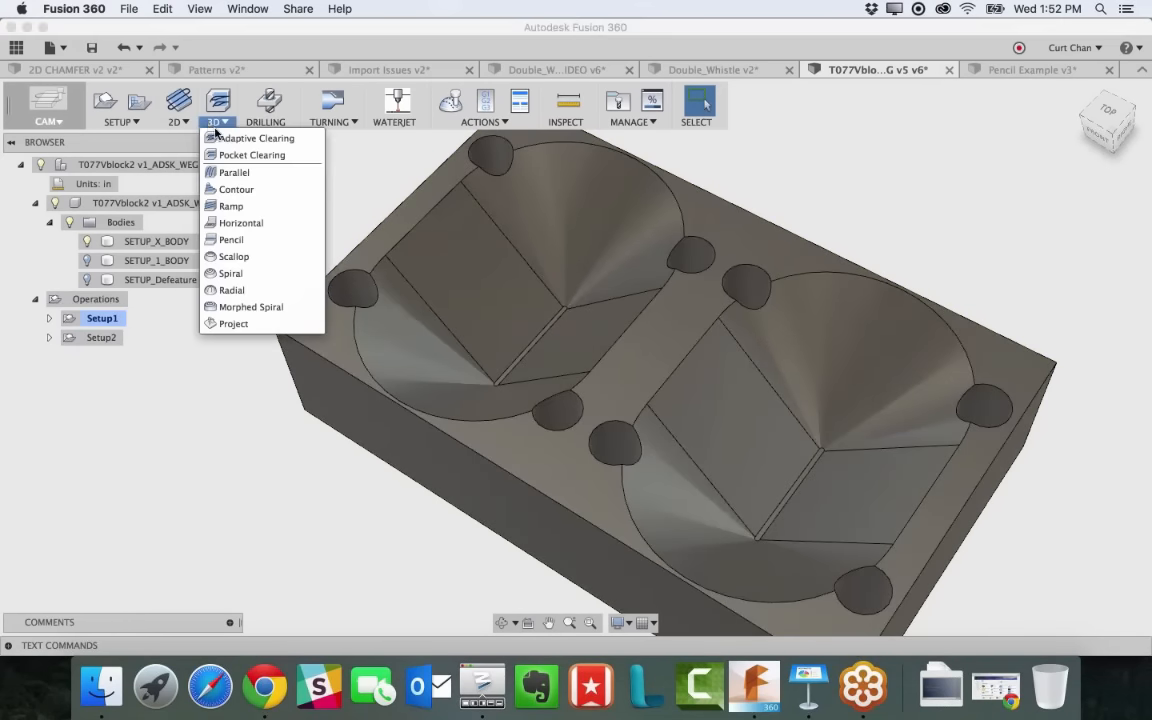
left_click(225, 138)
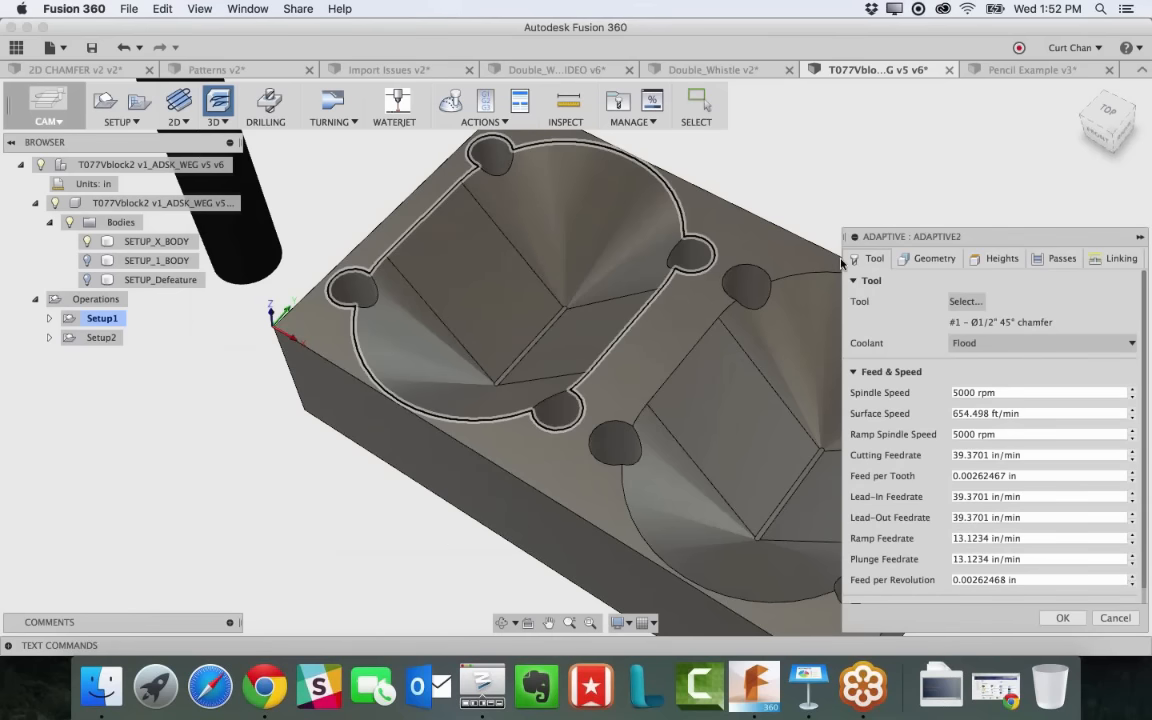
left_click(934, 258)
left_click(430, 215)
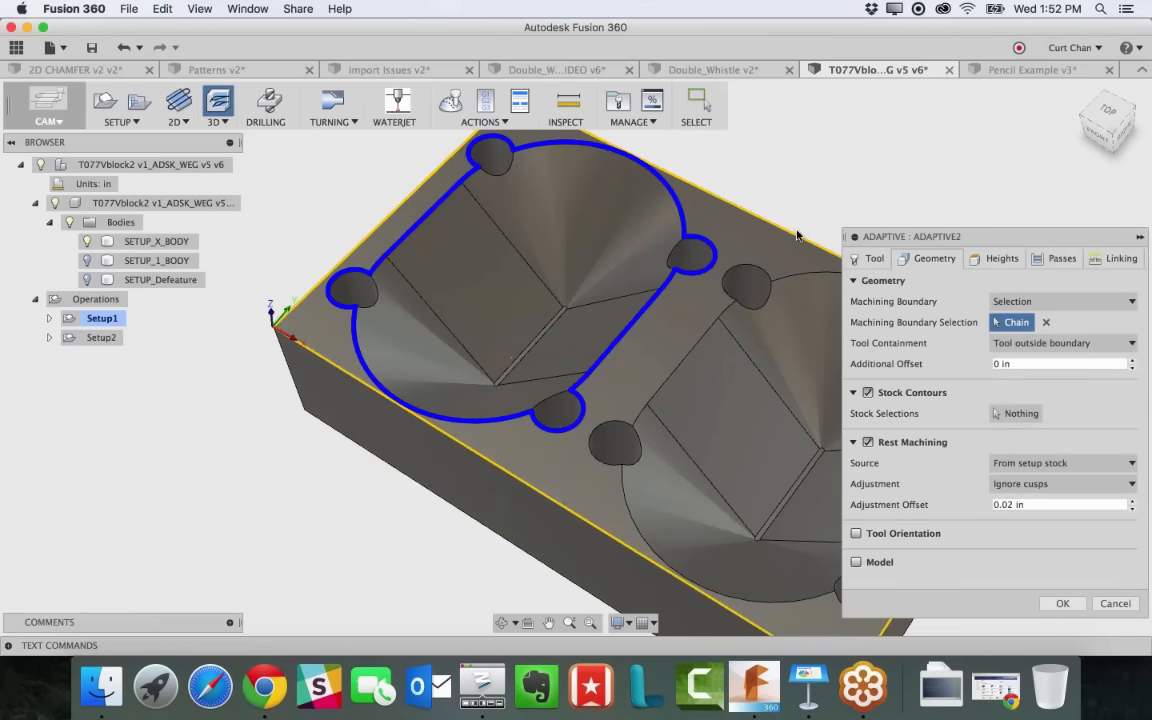
left_click(1125, 301)
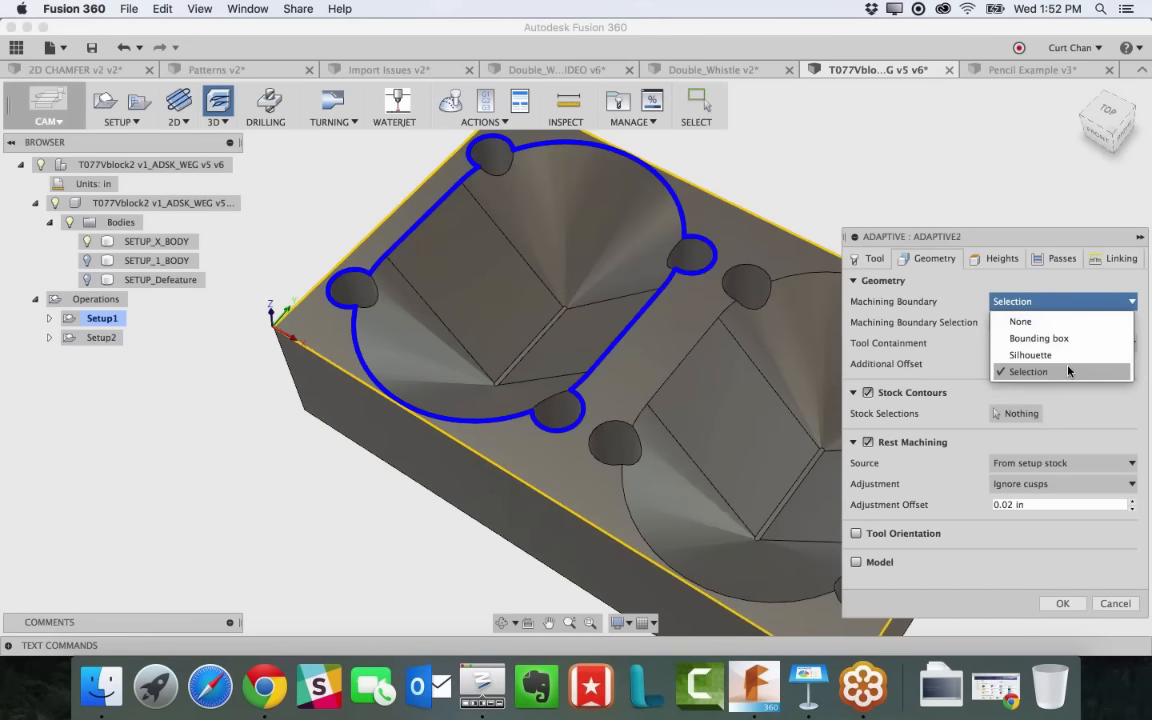
left_click(1030, 371)
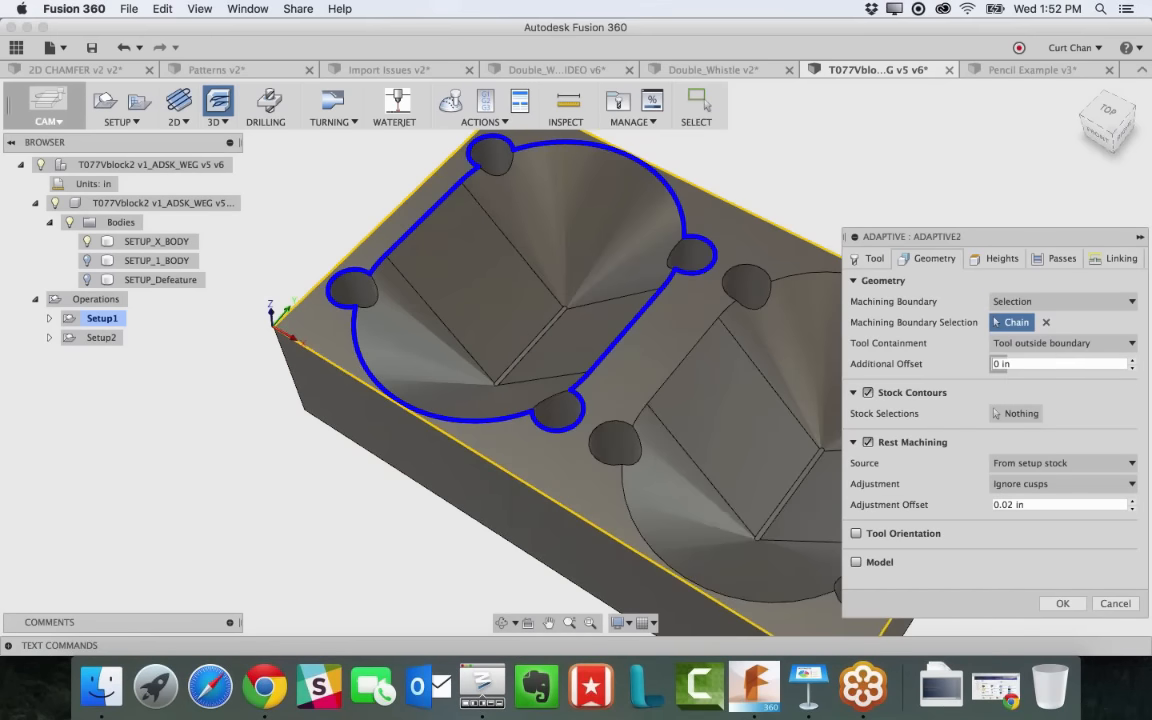
left_click(491, 174)
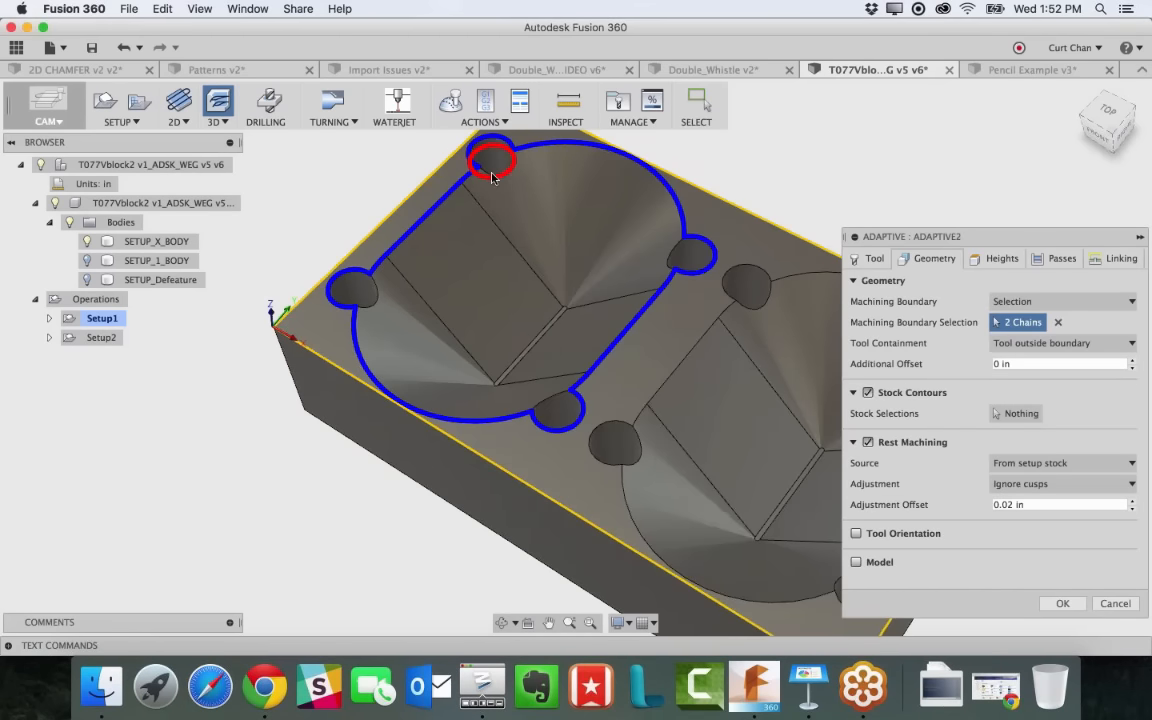
left_click(630, 245)
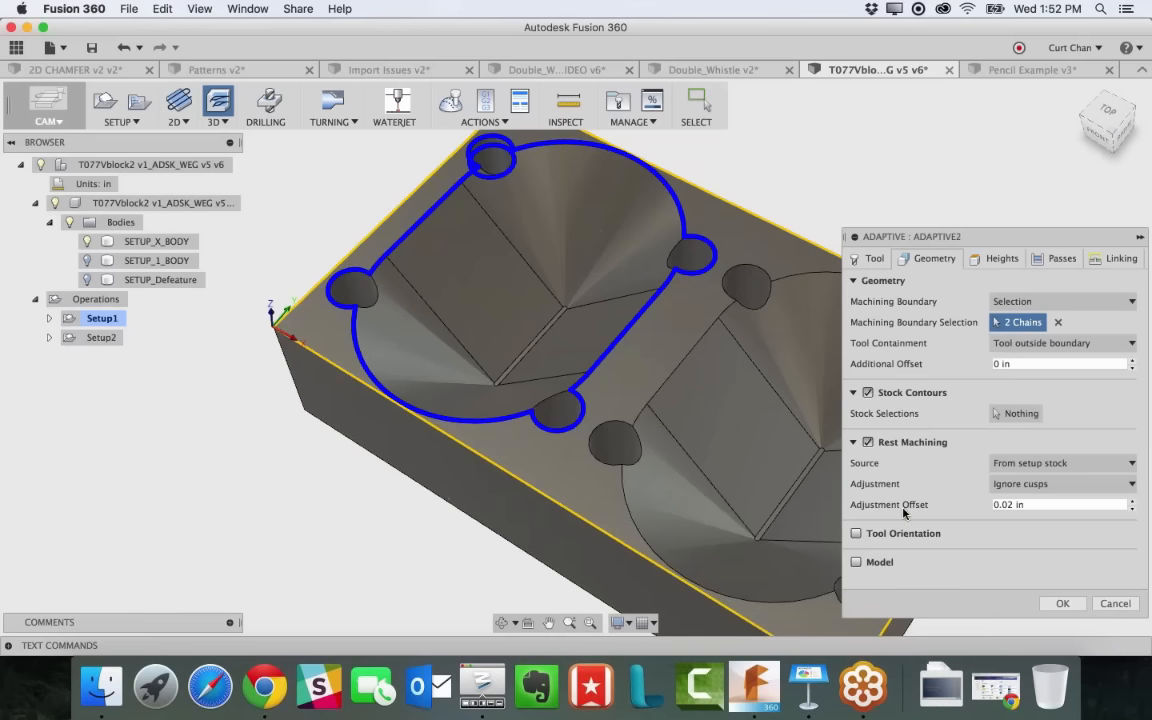
left_click(1115, 603)
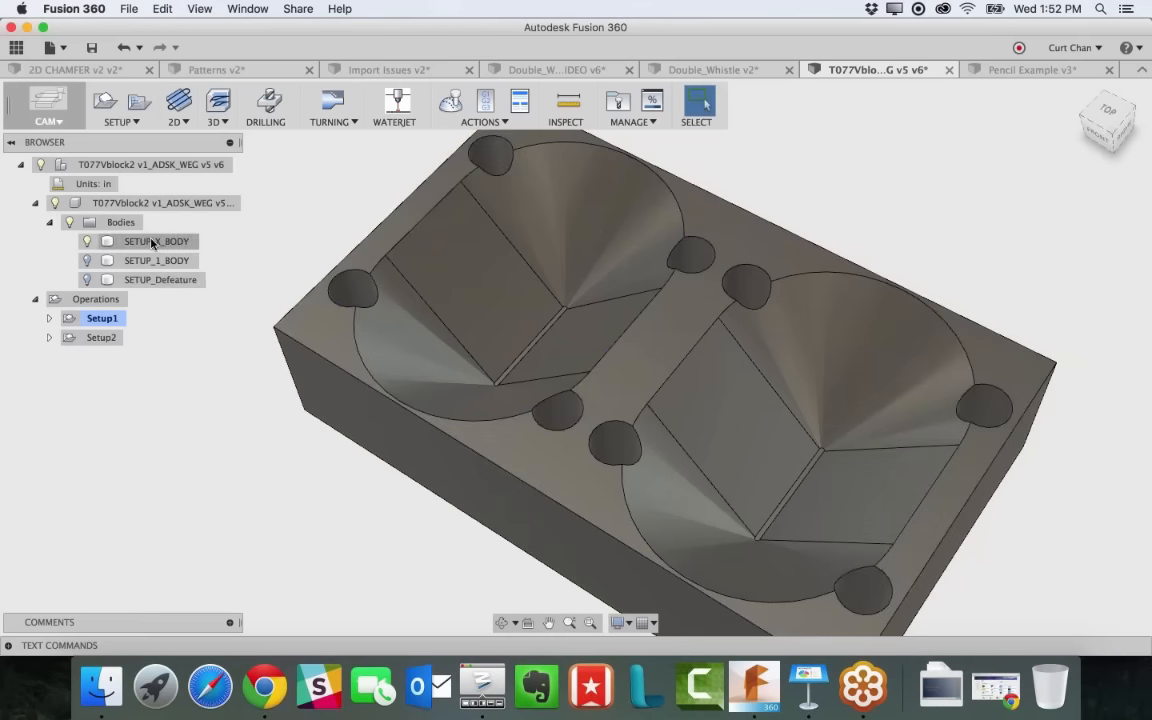
Highlight SETUP_X_BODY to identify it on the part, clear the selection and return to the Model workspace
left_click(153, 243)
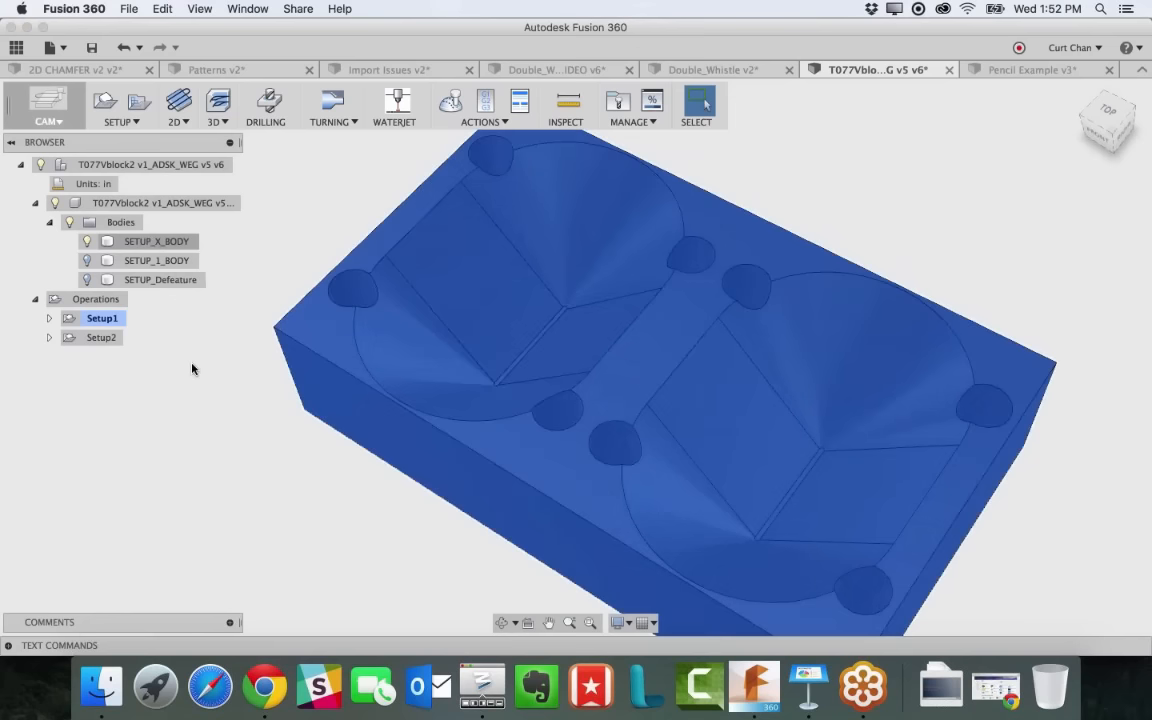
left_click(191, 368)
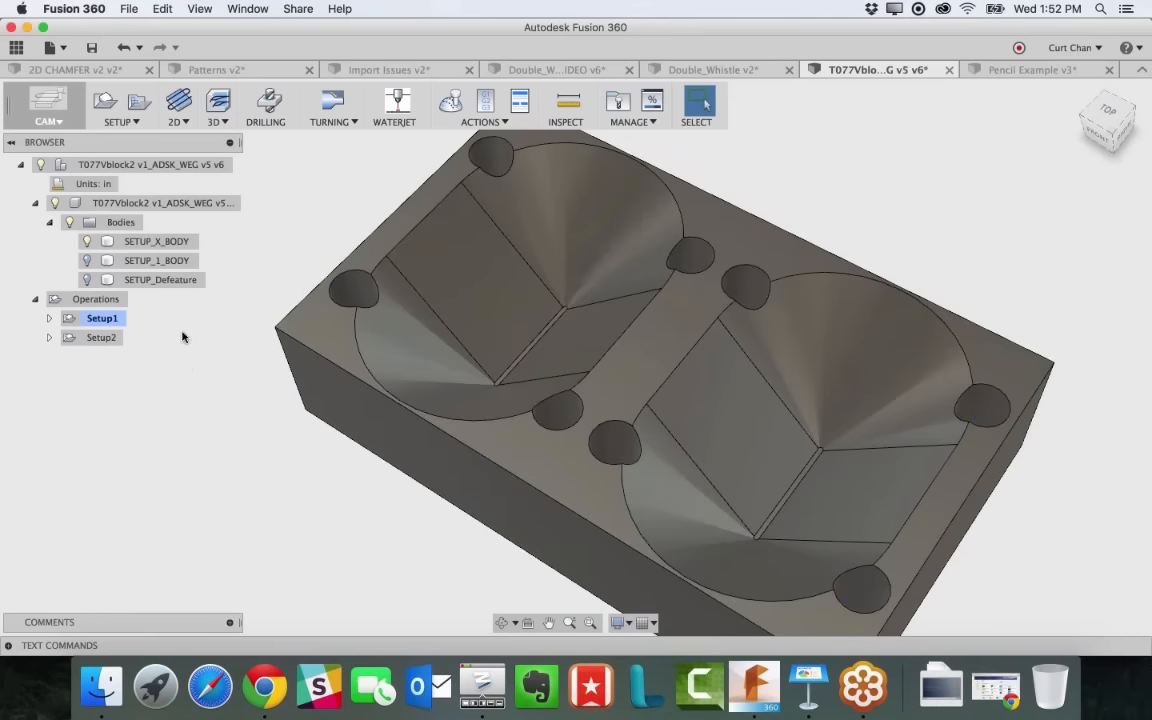
middle_click_drag(310, 275, 307, 401, "shift")
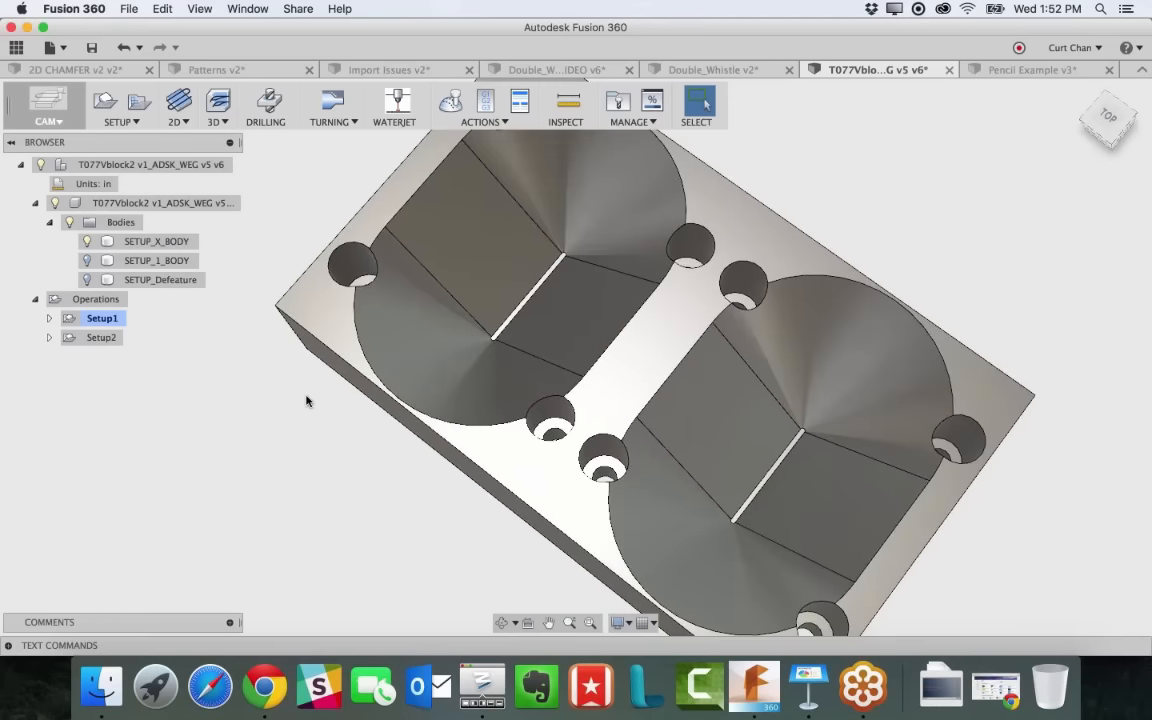
scroll(307, 401, "left", 5, "shift")
scroll(307, 400, "up", 2, "shift")
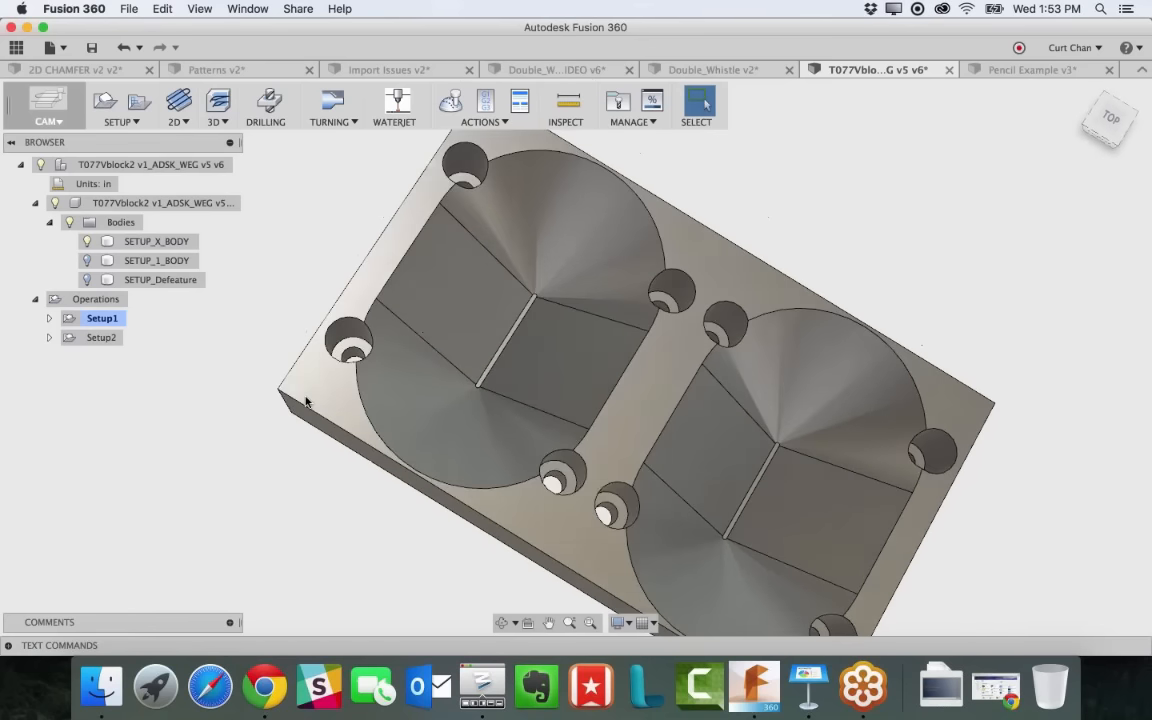
scroll(327, 381, "up", 5)
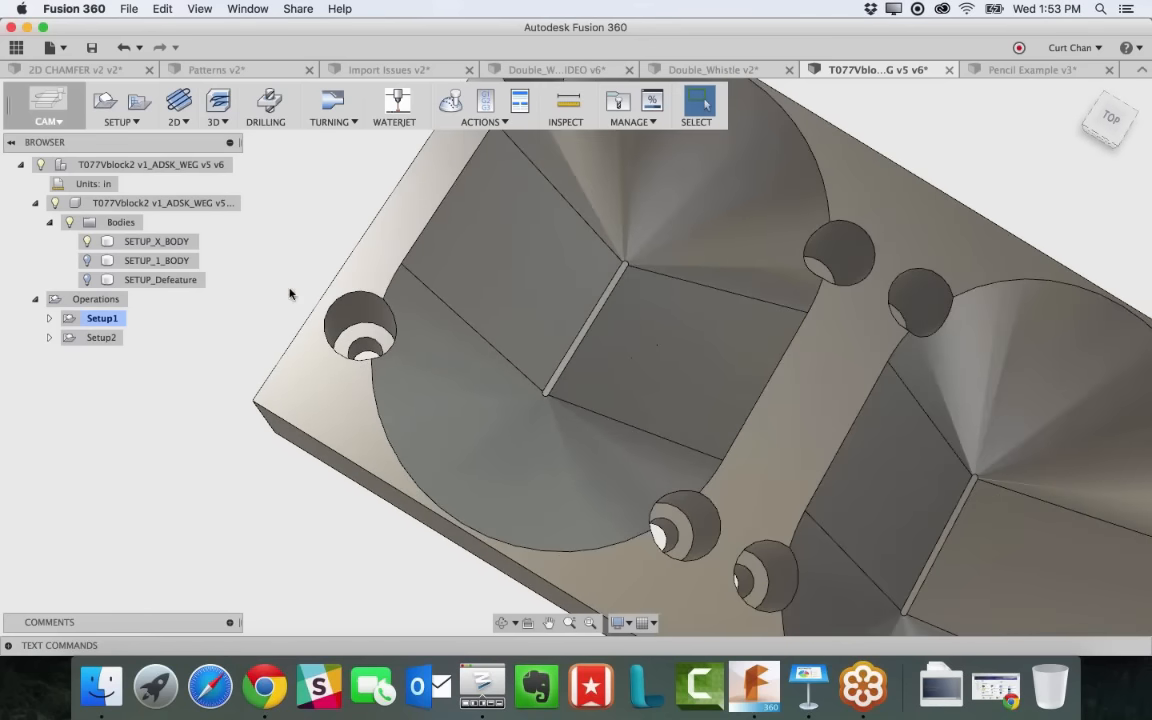
left_click(48, 100)
left_click(60, 146)
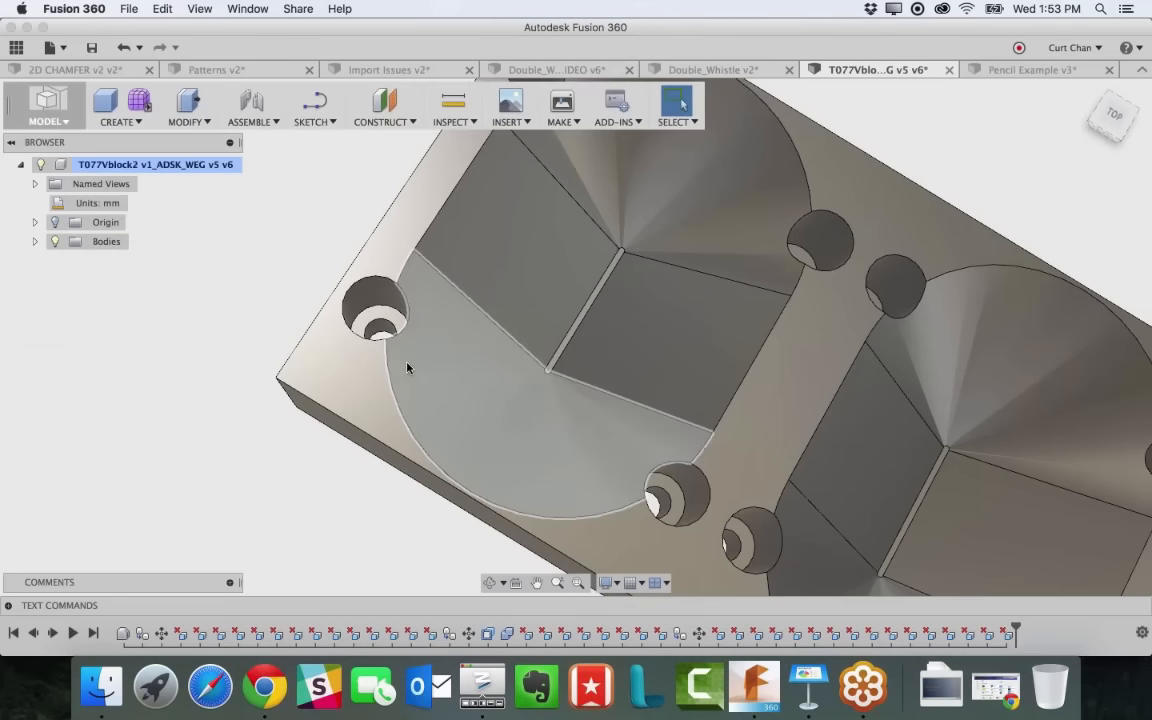
Delete the faces of the counterbored hole at the first pocket's outer corner, nearest the block's front edge
scroll(400, 355, "up", 4)
left_click(374, 305)
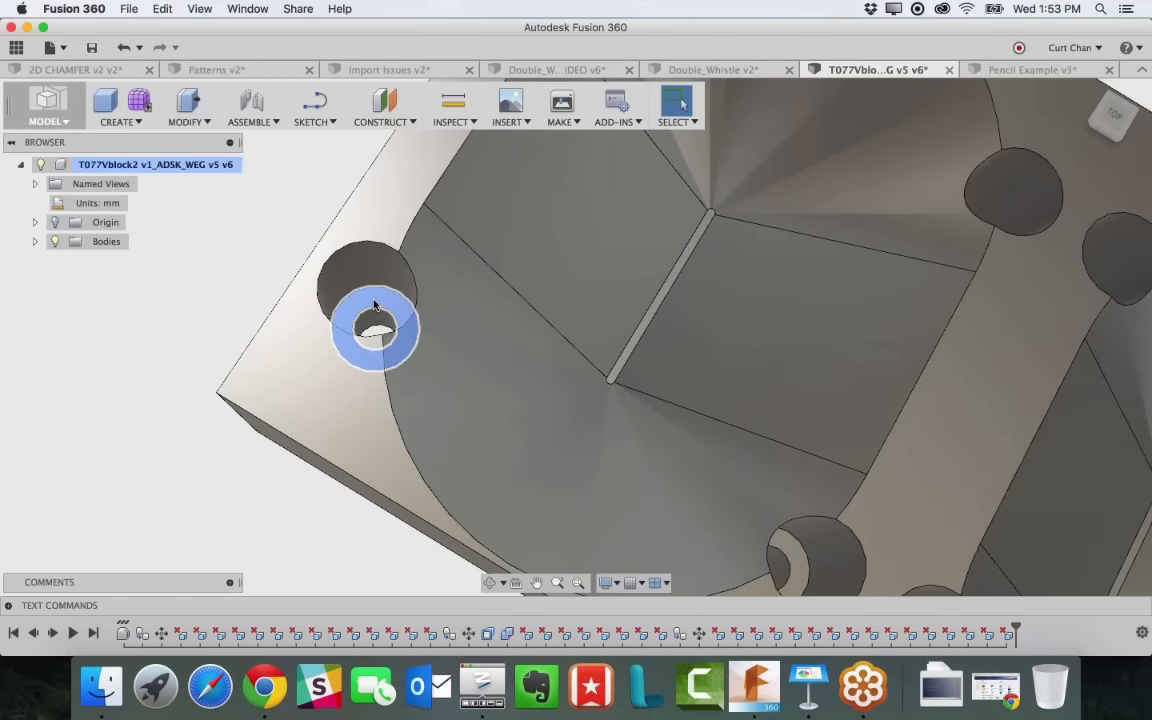
key("Delete")
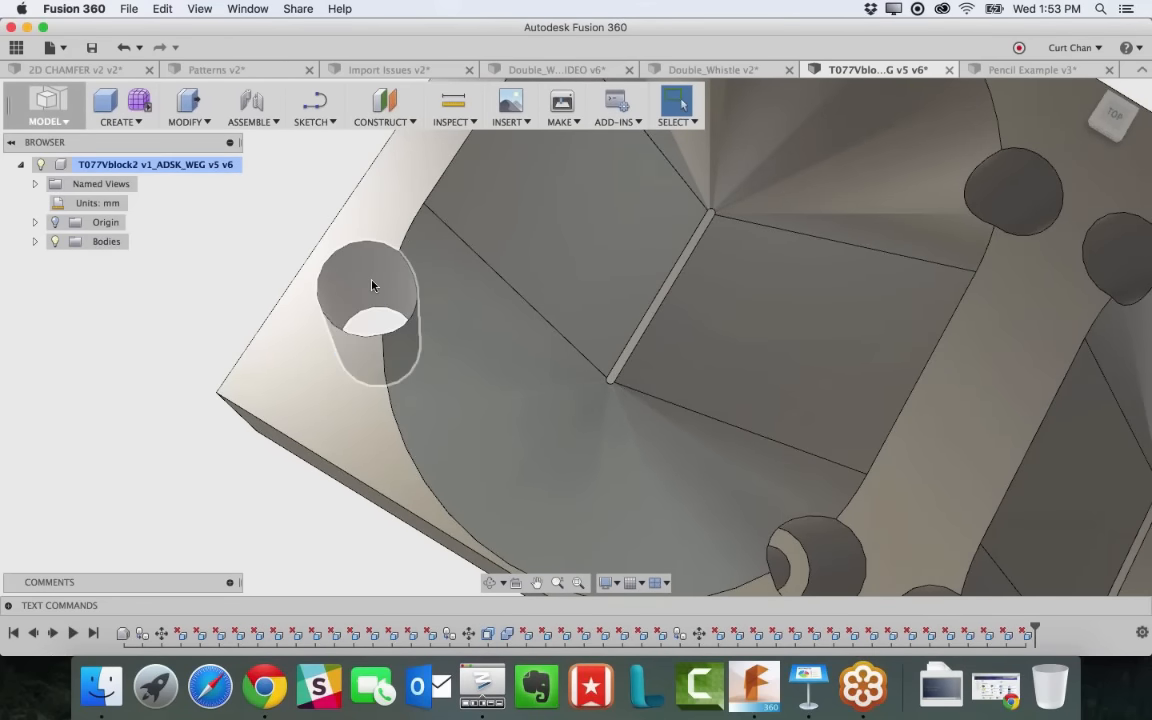
Delete the counterbore floor and cylindrical wall of the first pocket's front hole beside the central web
scroll(379, 336, "down", 2)
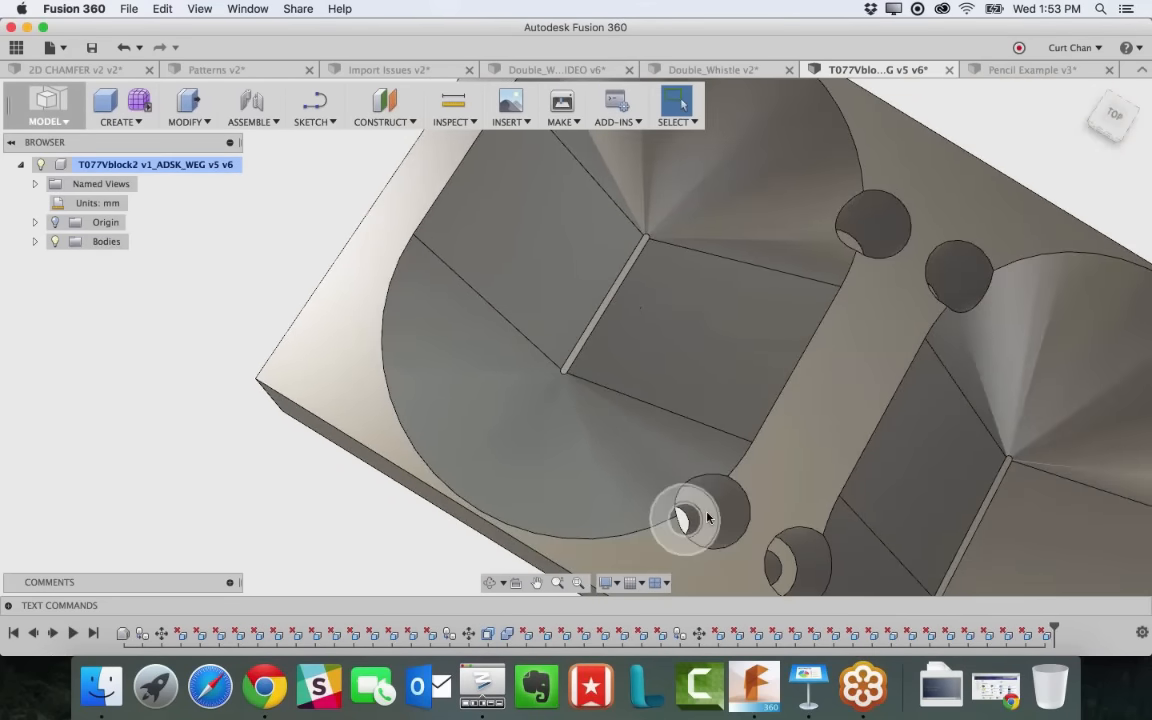
scroll(700, 496, "down", 1)
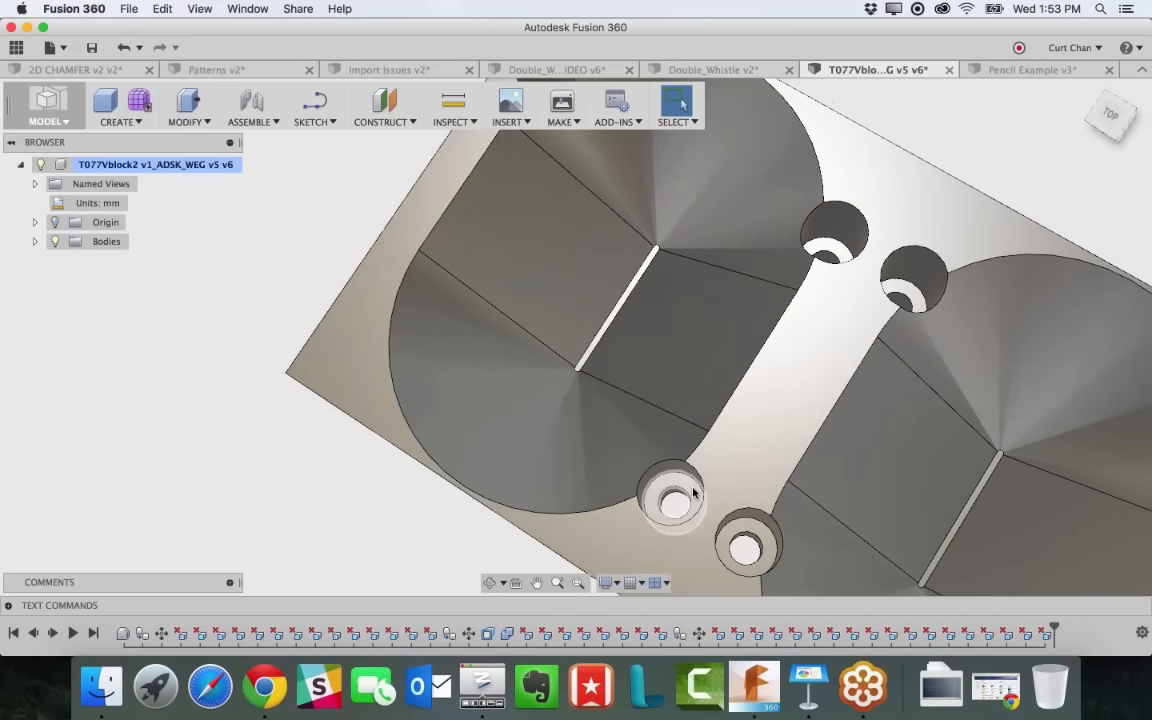
left_click(694, 492)
key("Delete")
left_click(687, 476)
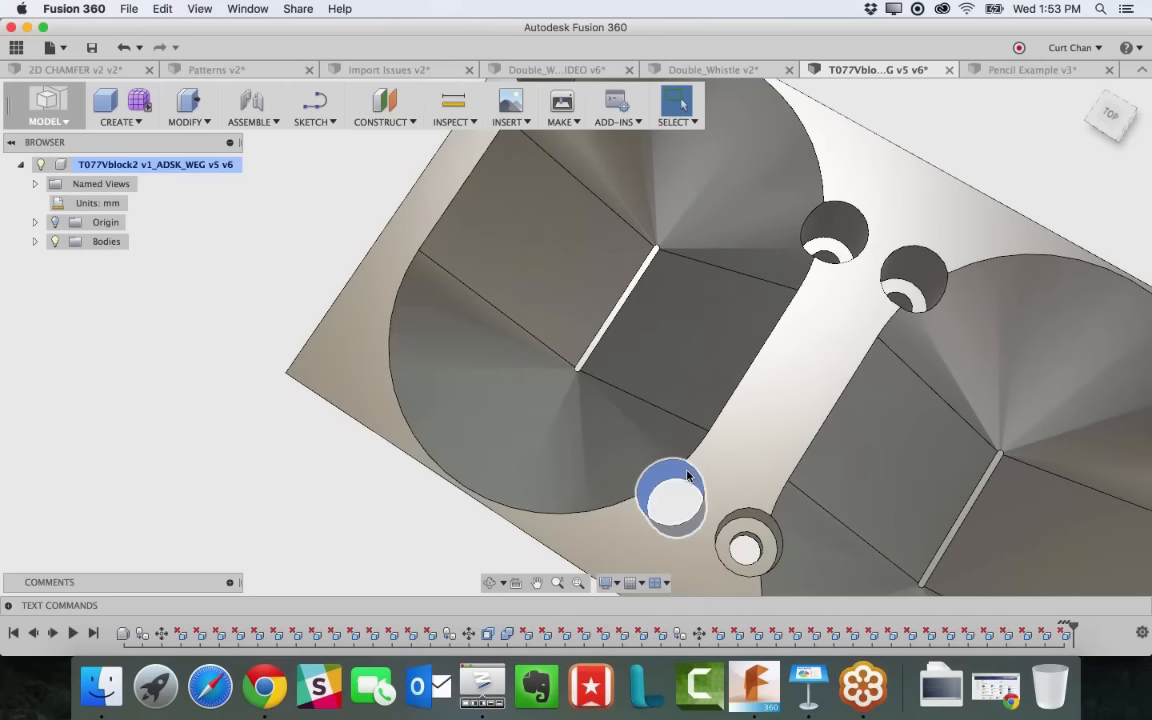
key("Delete")
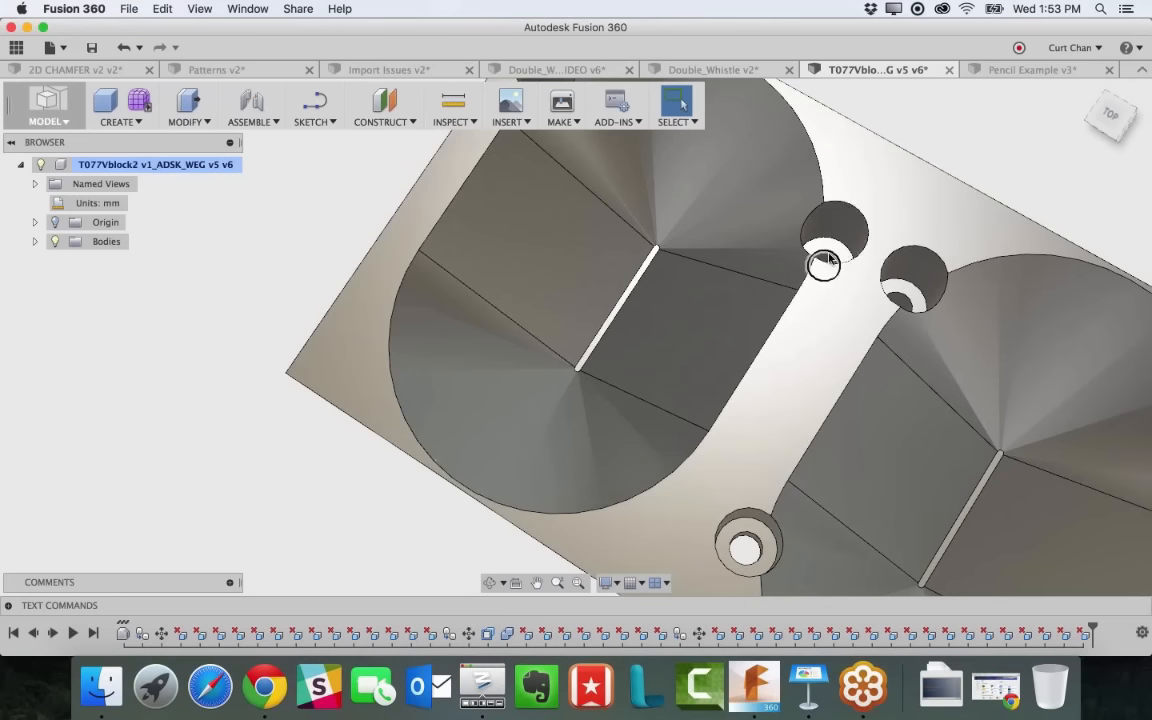
Delete the counterbore floor and wall of the first pocket's rear hole beside the central web
left_click(826, 258)
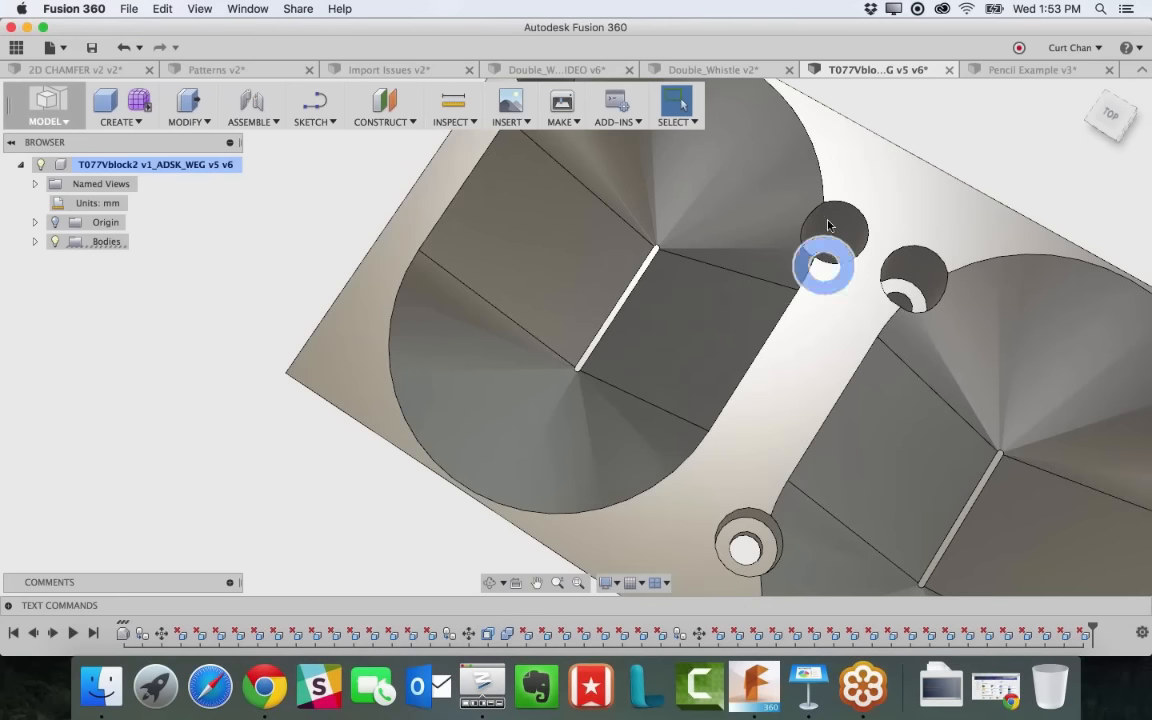
key("Delete")
left_click(828, 221)
key("Delete")
Undo all the hole face deletions around the first pocket
scroll(724, 358, "down", 5)
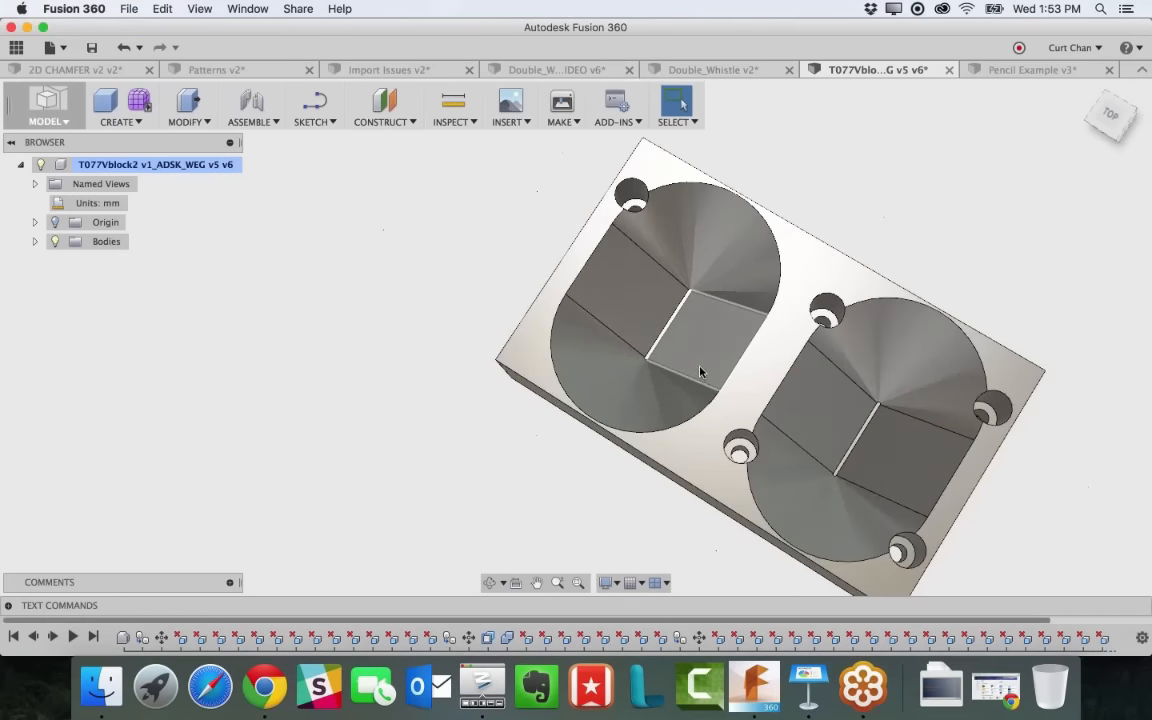
scroll(699, 367, "down", 1)
middle_click_drag(699, 367, 687, 363, "shift")
scroll(683, 361, "up", 1)
key("super+z")
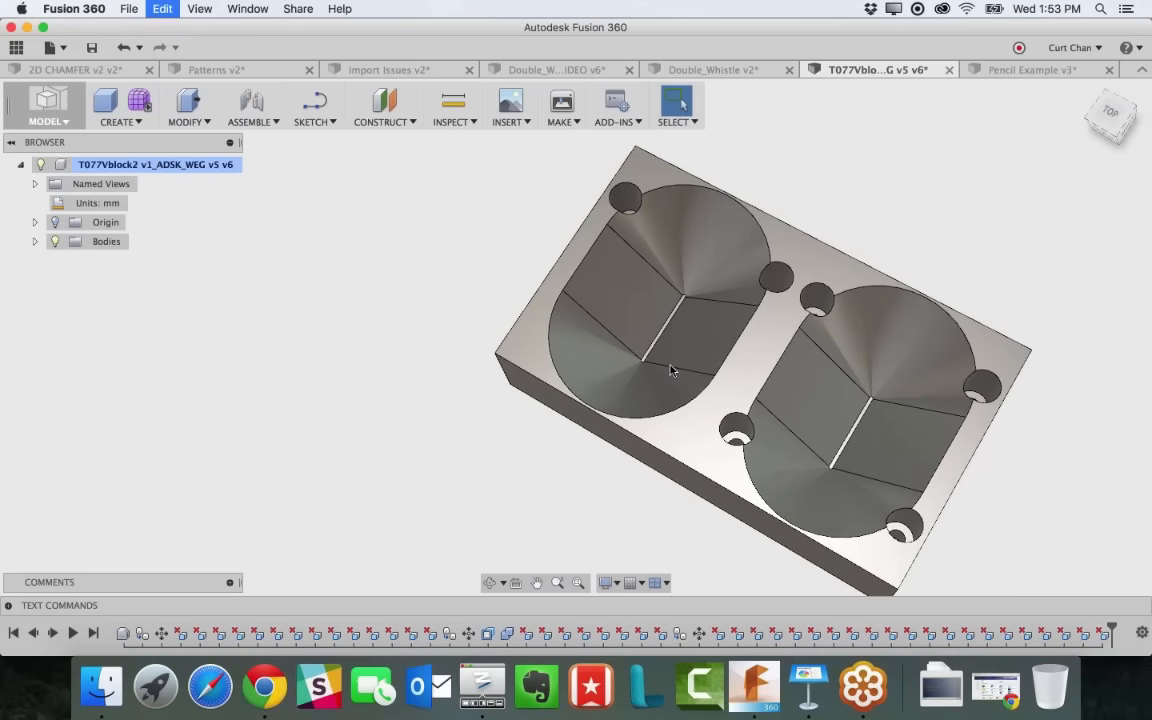
key("super+z")
key("super+z")
key("super+z")
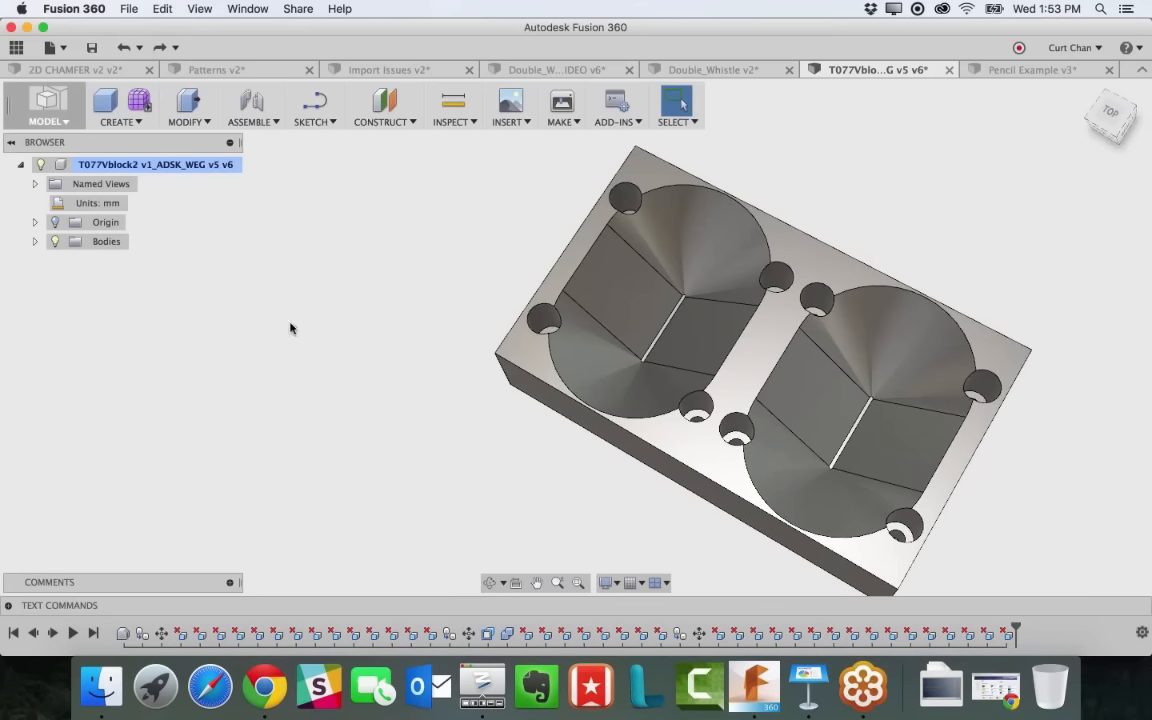
Show the SETUP_Defeature body and hide SETUP_X_BODY so the V-block is displayed without its holes
left_click(35, 241)
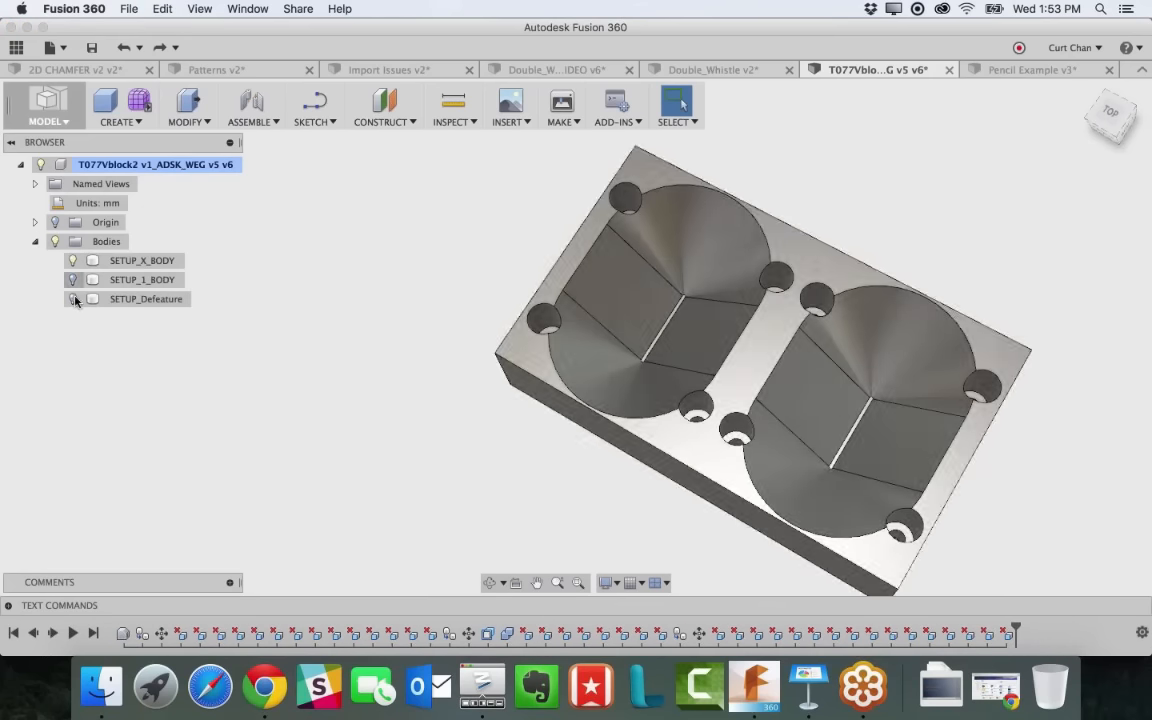
left_click(73, 299)
left_click(72, 260)
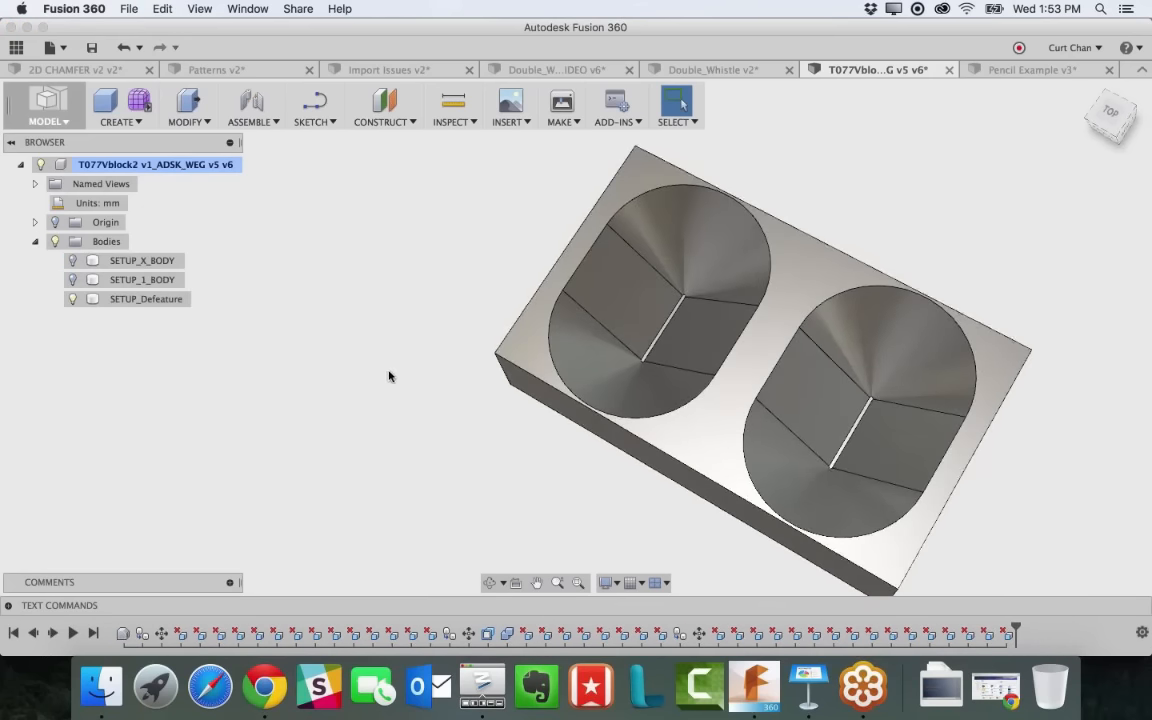
middle_click_drag(389, 376, 381, 372, "shift")
Switch to the CAM workspace and regenerate the toolpaths of Setup1
left_click(55, 112)
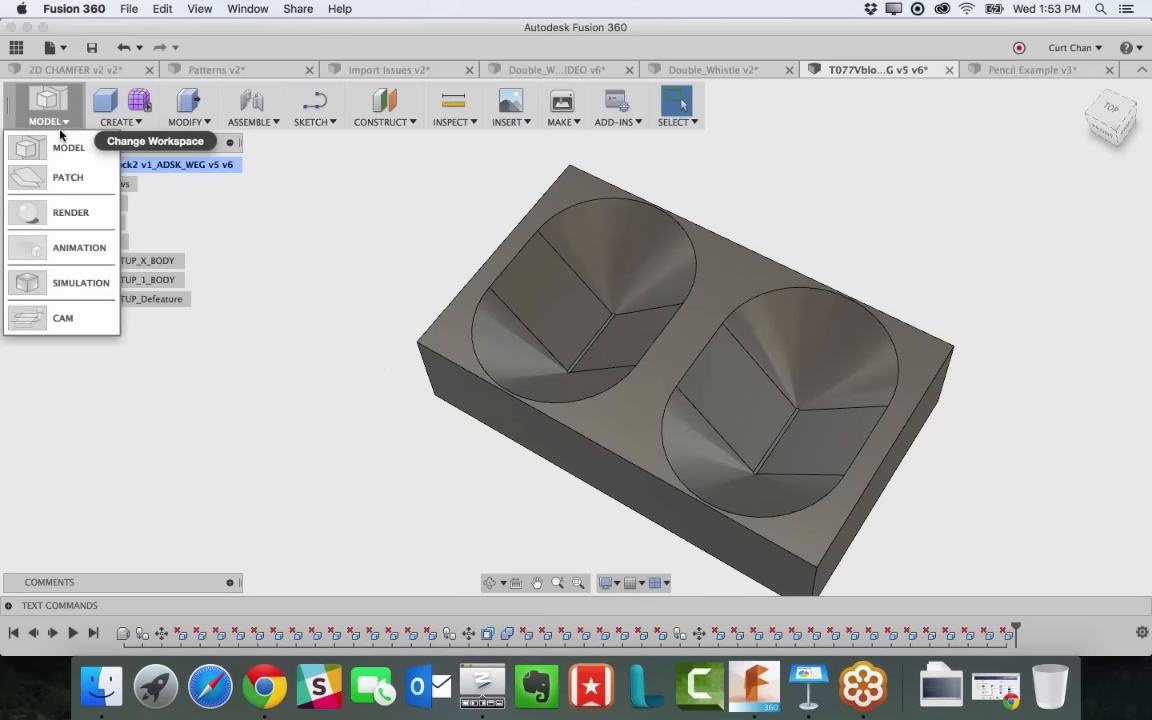
left_click(60, 316)
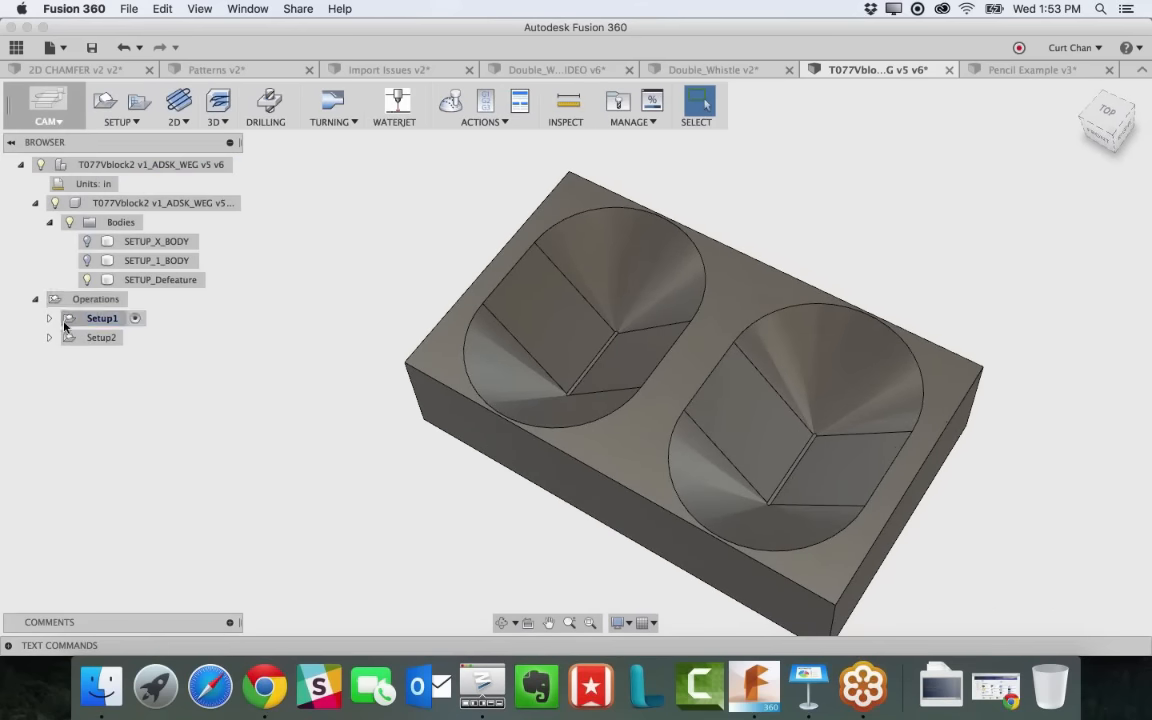
left_click(64, 322)
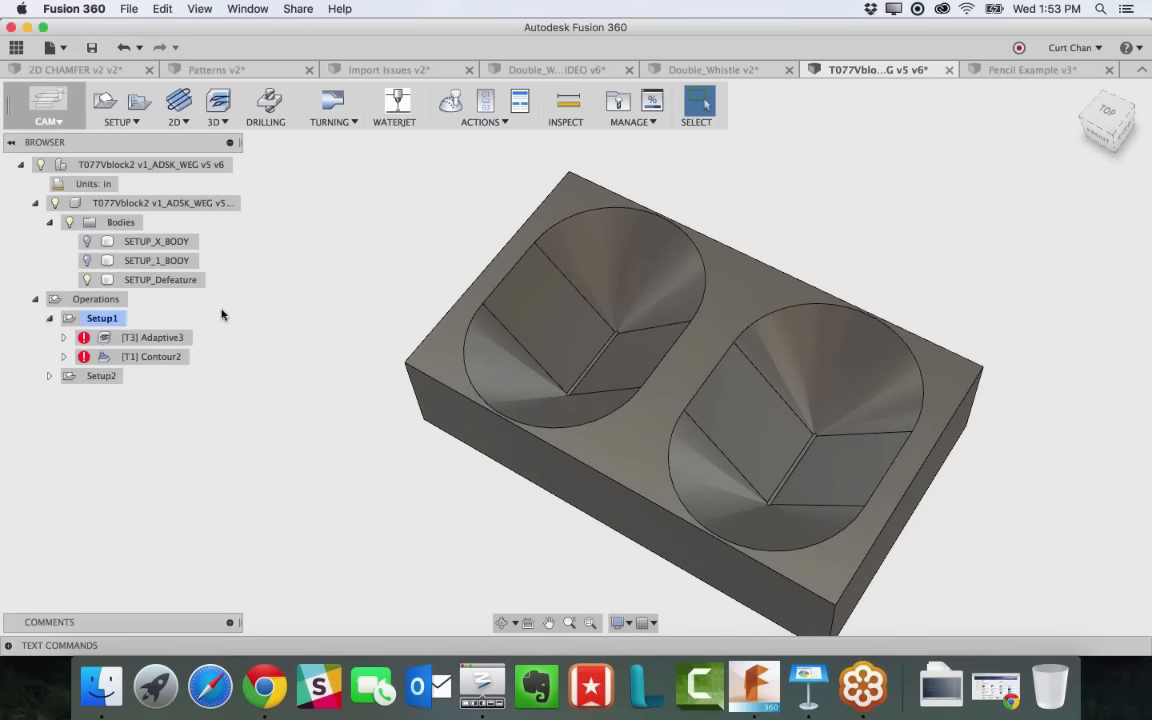
key("super+g")
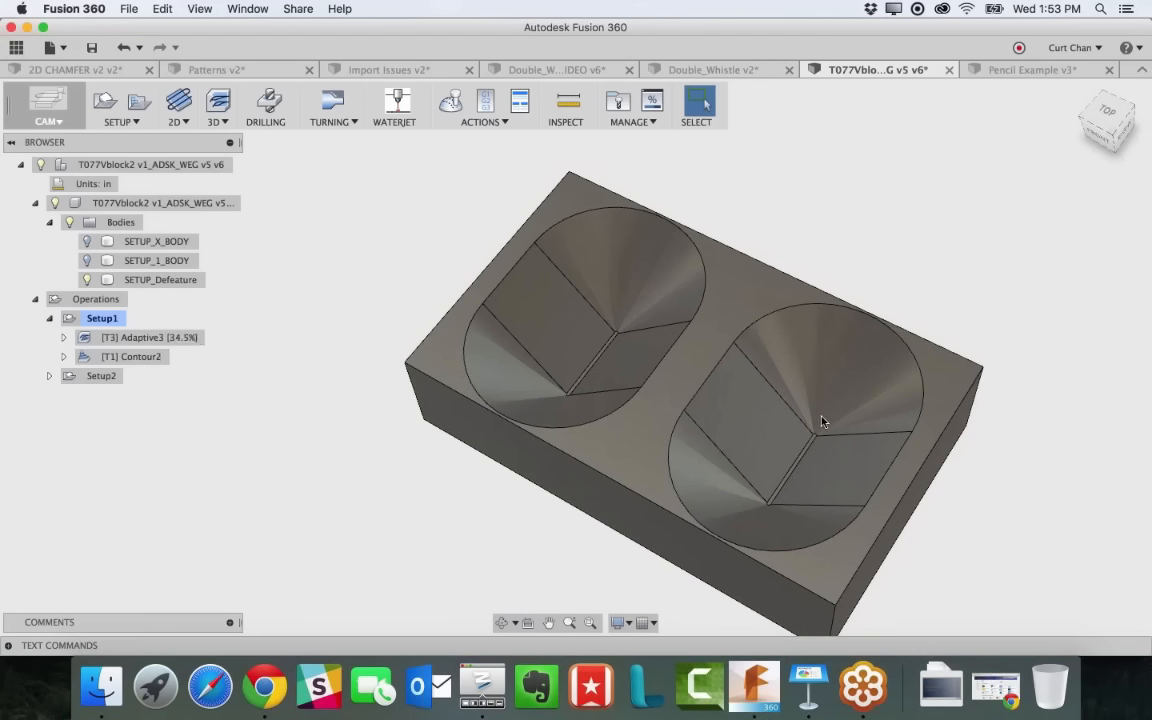
Review Setup1's Adaptive3 and Contour2 toolpaths across the two defeatured pockets
left_click(108, 319)
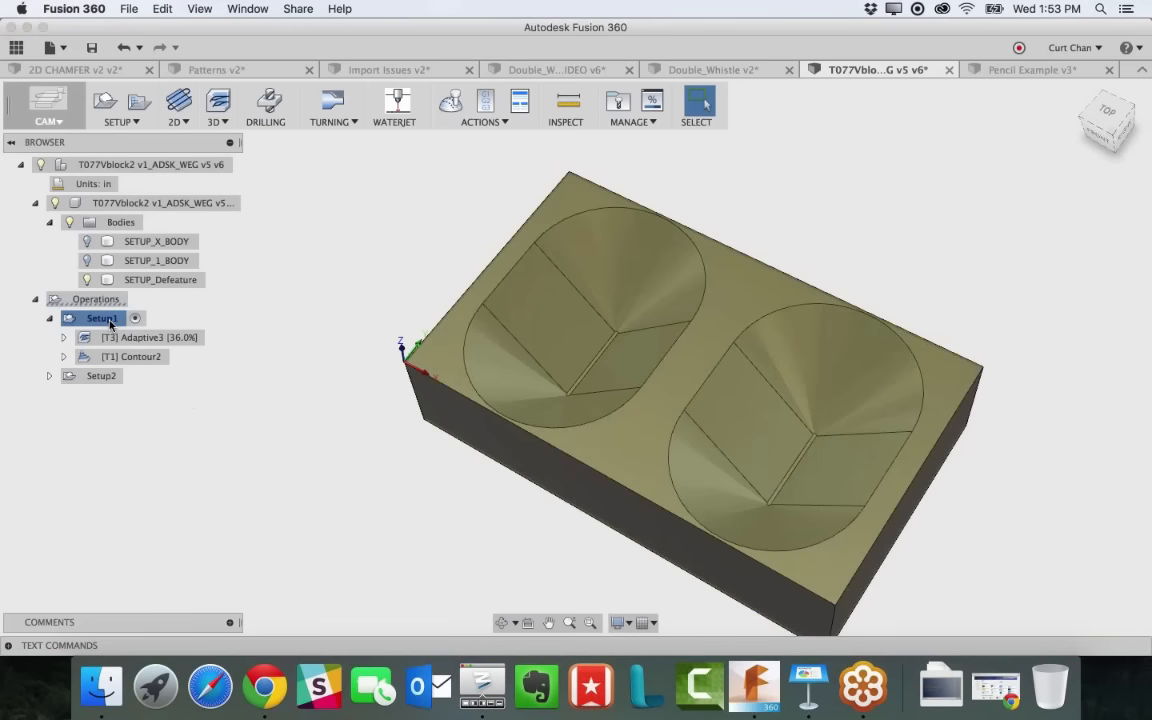
left_click(118, 338)
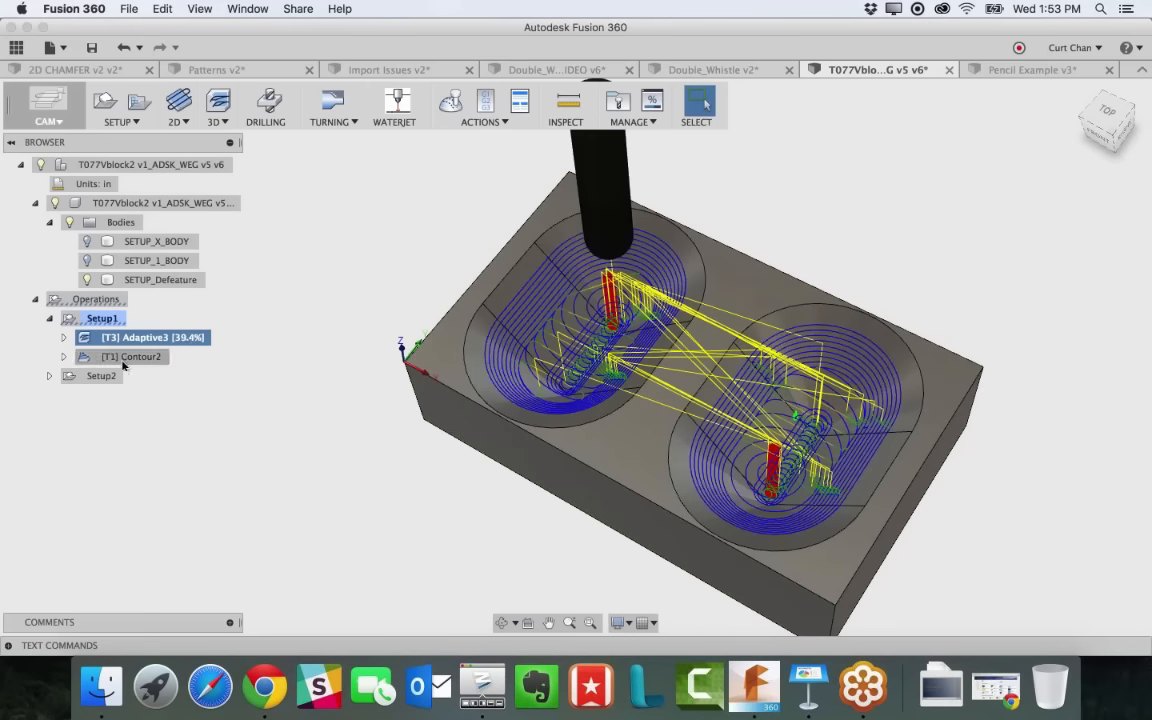
left_click(128, 357)
scroll(246, 430, "up", 5)
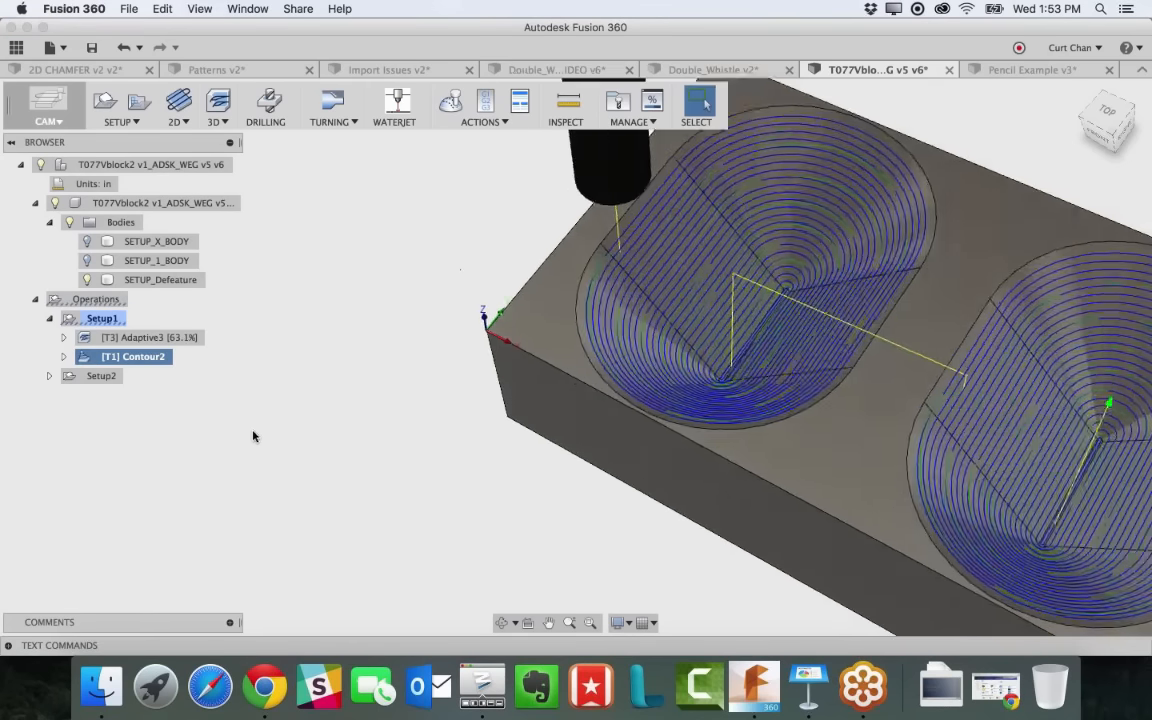
scroll(253, 436, "down", 5)
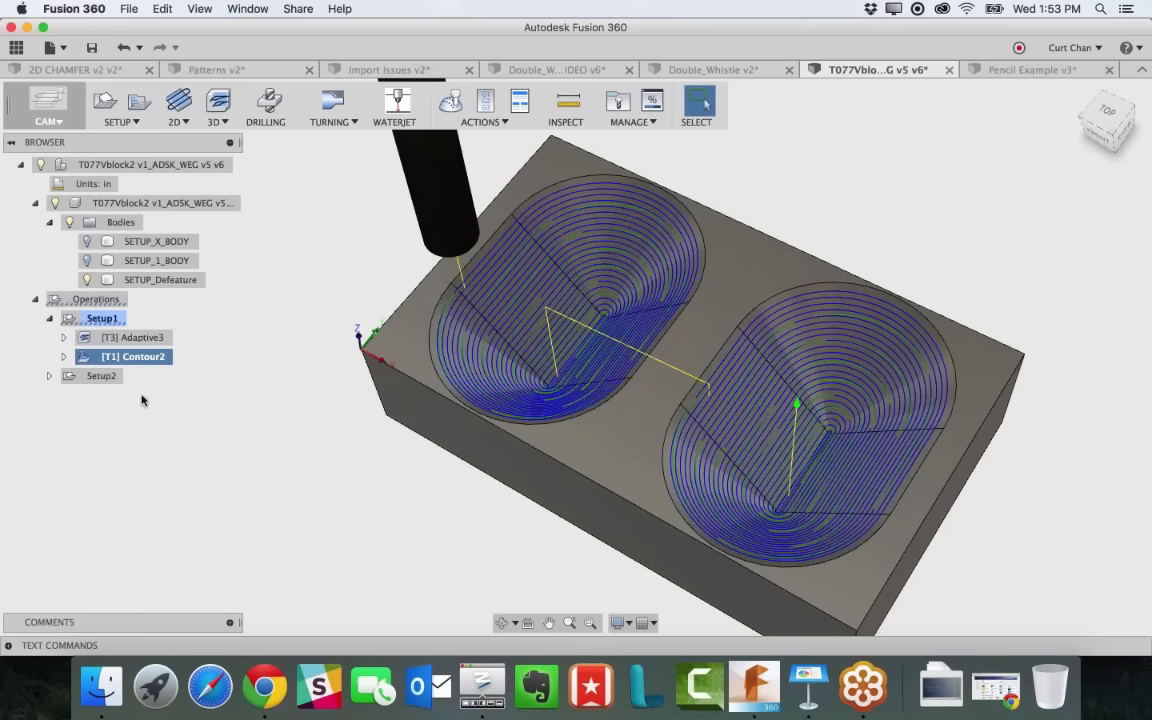
Expand Setup2's operations, show the SETUP_X_BODY body and hide SETUP_Defeature
left_click(100, 376)
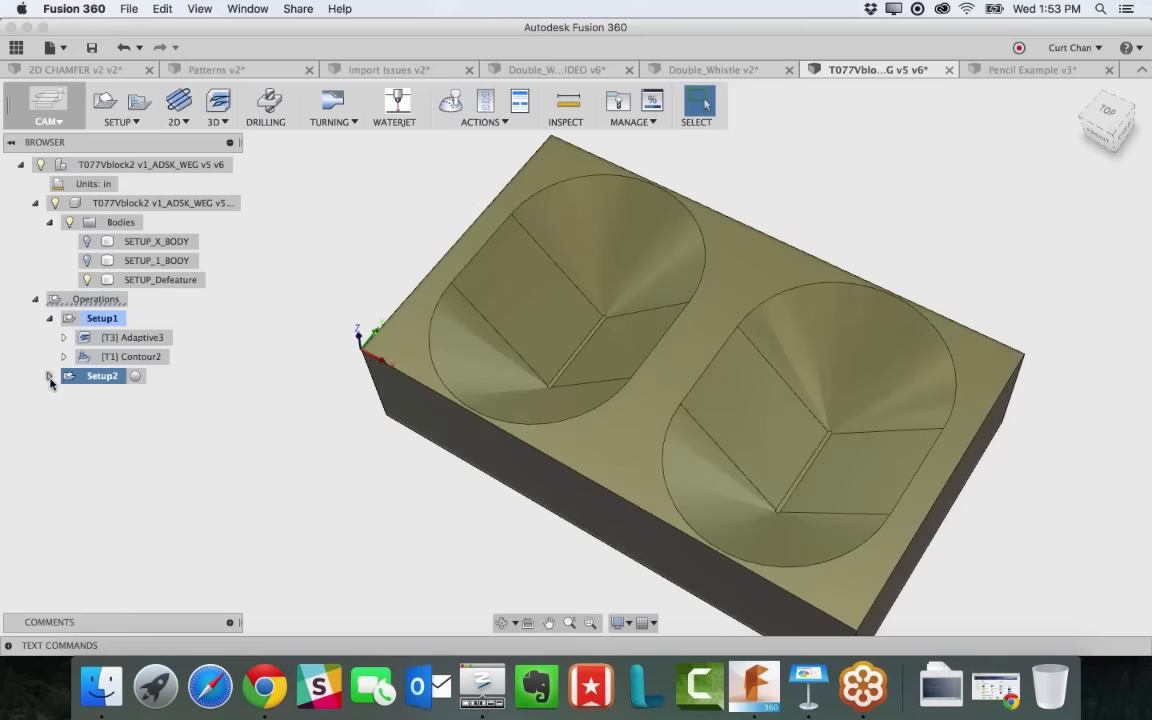
left_click(48, 376)
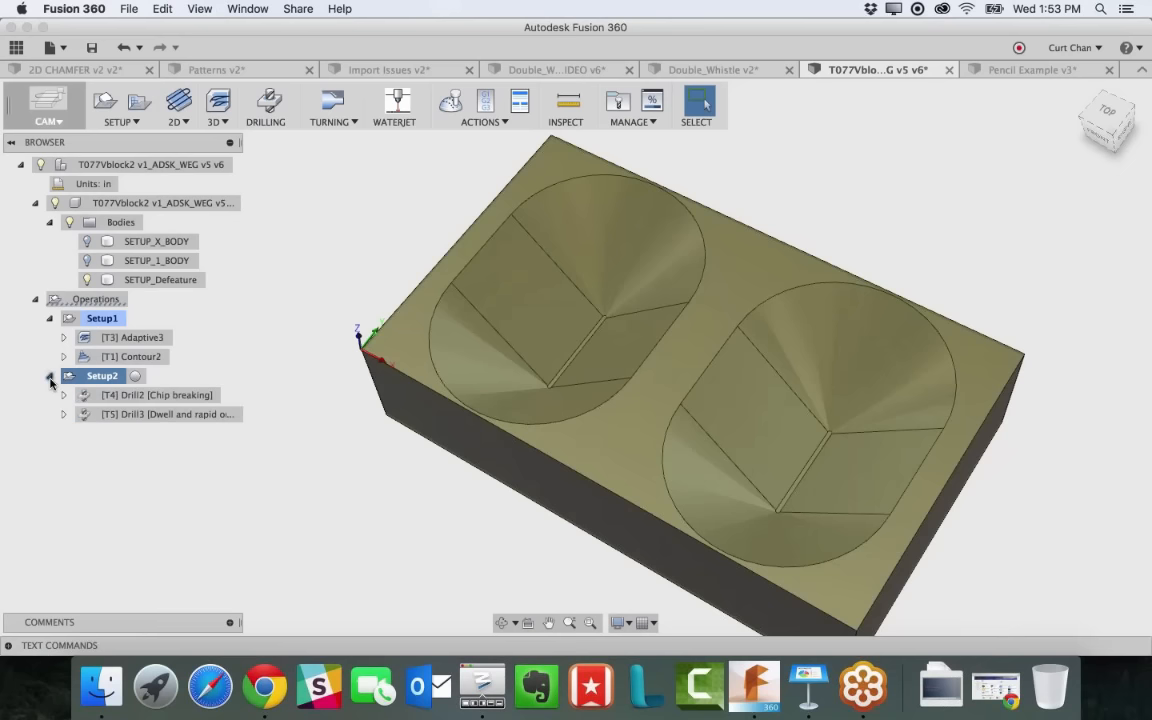
left_click(86, 243)
left_click(86, 241)
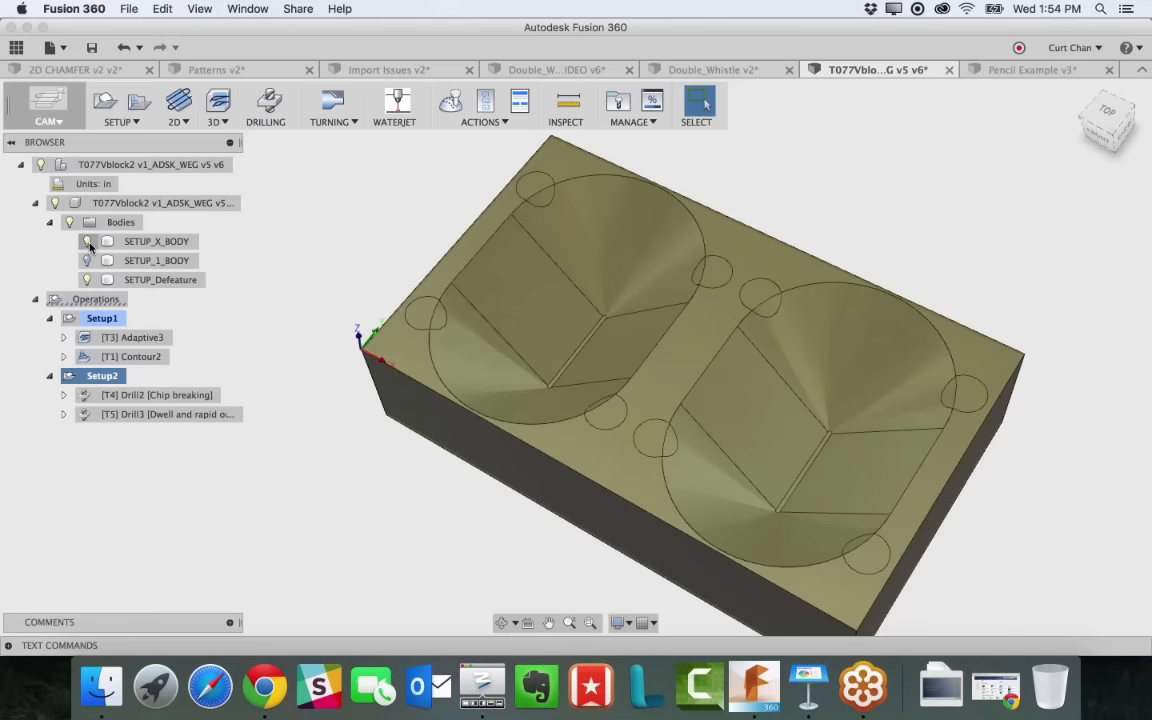
left_click(86, 280)
left_click(86, 280)
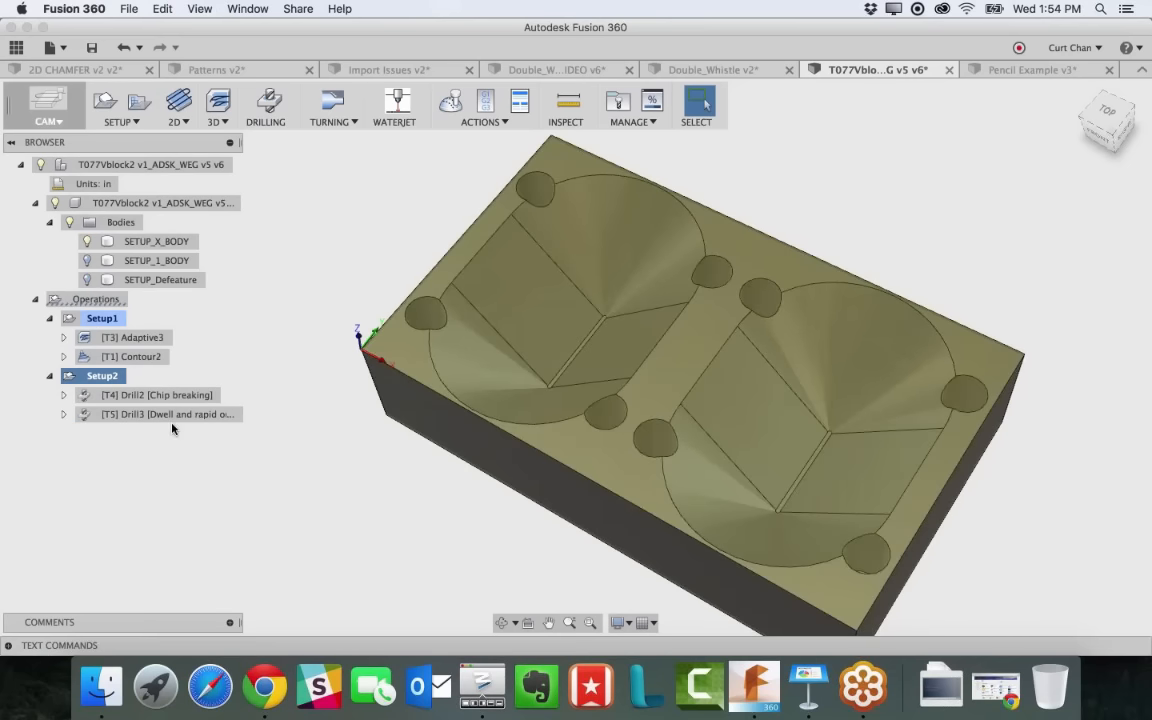
Review the Drill2 and Drill3 toolpaths of Setup2 over the V-block's holes, and clear the selection
left_click(140, 398)
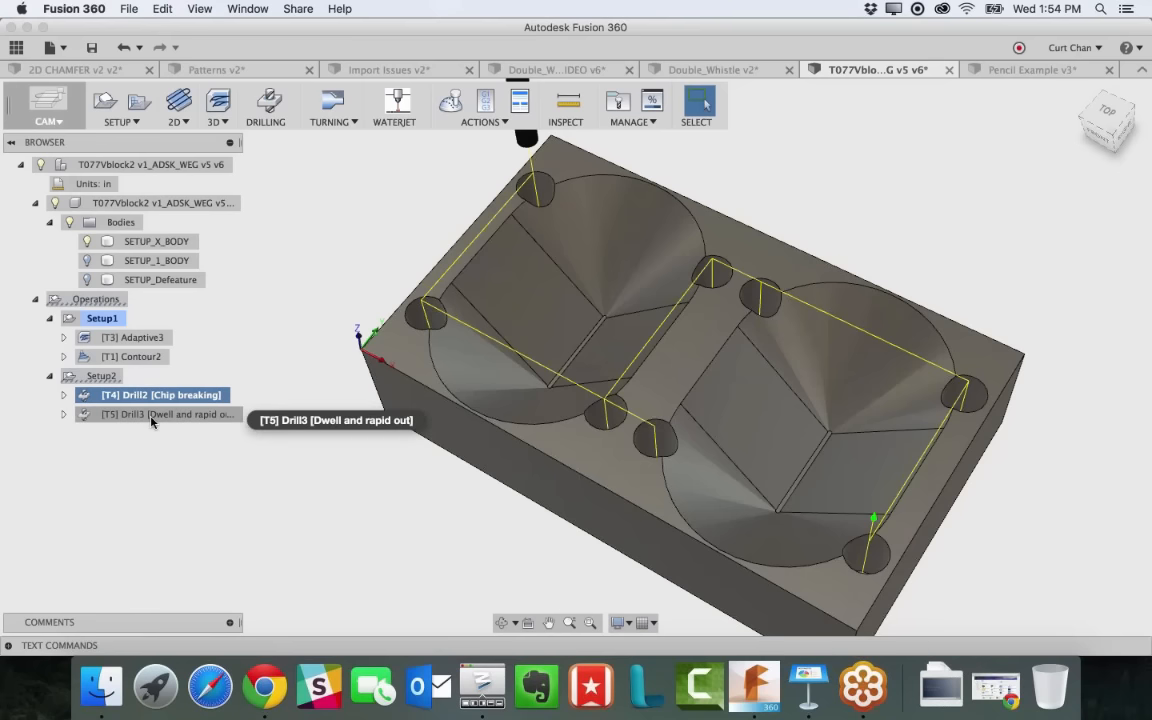
left_click(152, 421)
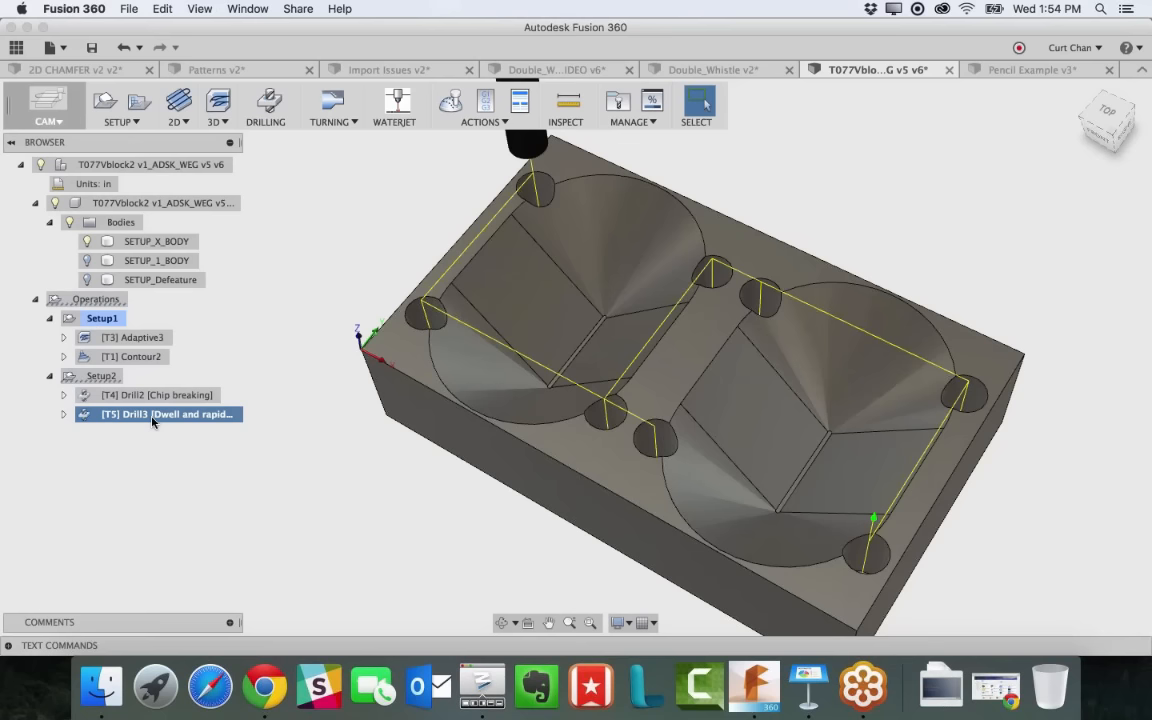
key("Up")
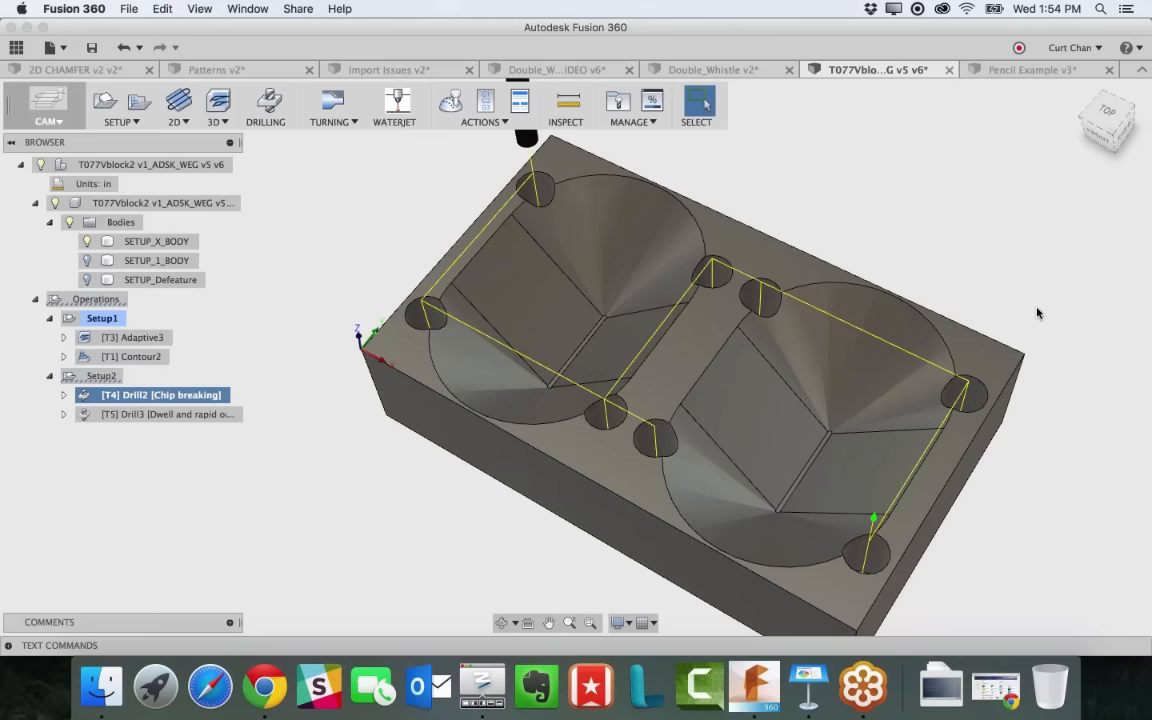
left_click(876, 319)
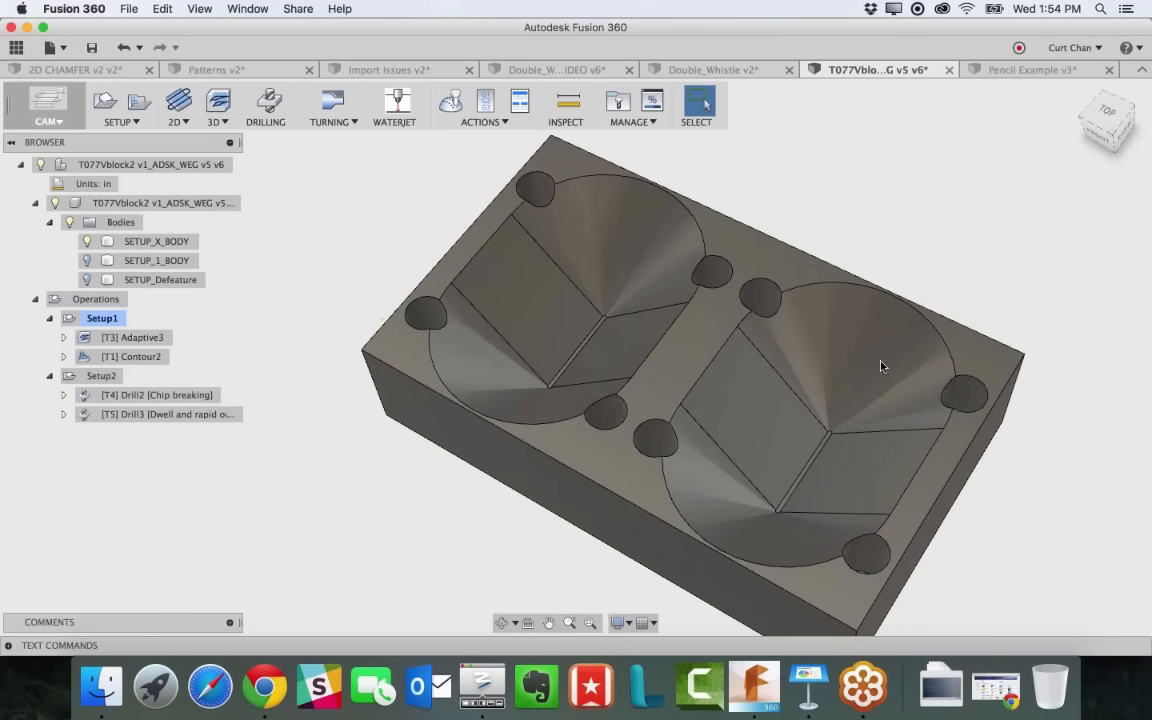
In the Pencil Example document, generate a 3D Pencil toolpath using the #2 Ø1/2" ball end mill
left_click(995, 70)
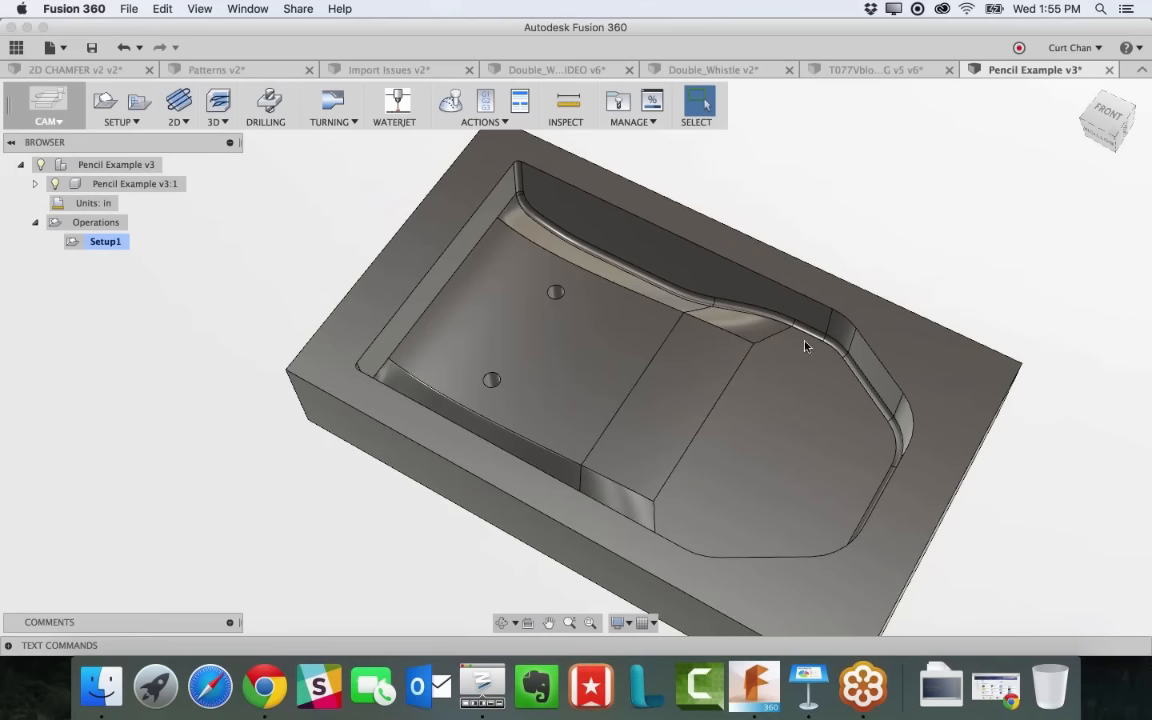
middle_click_drag(361, 241, 233, 194, "shift")
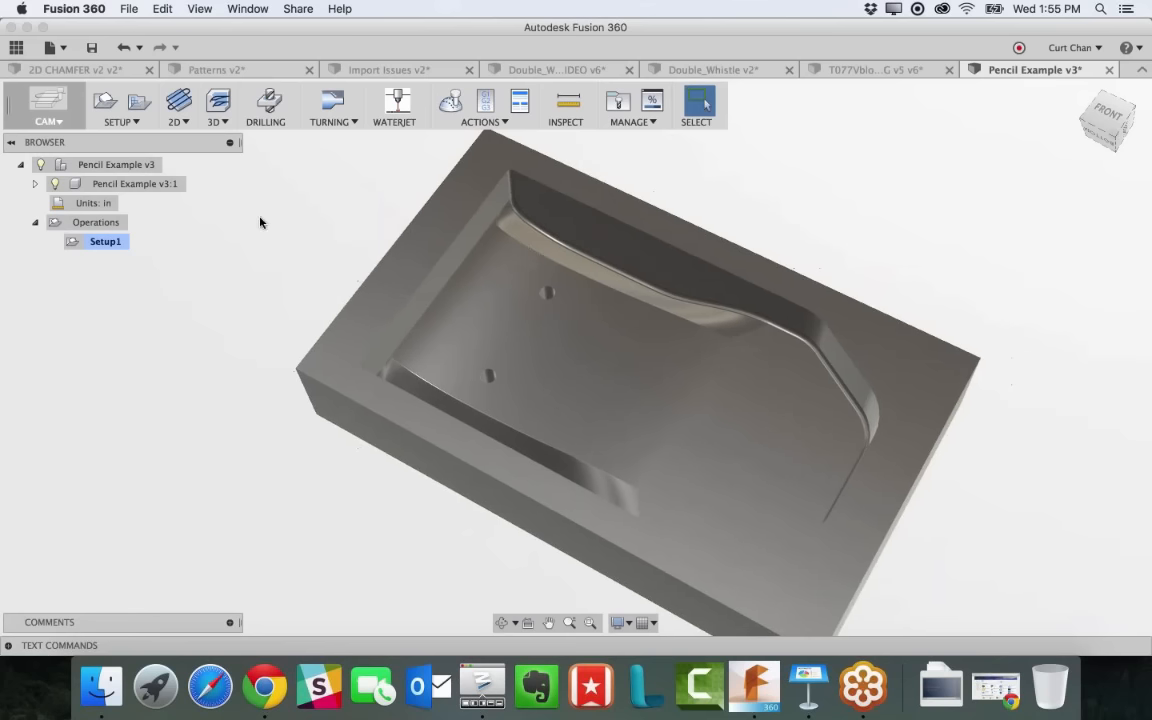
left_click(216, 121)
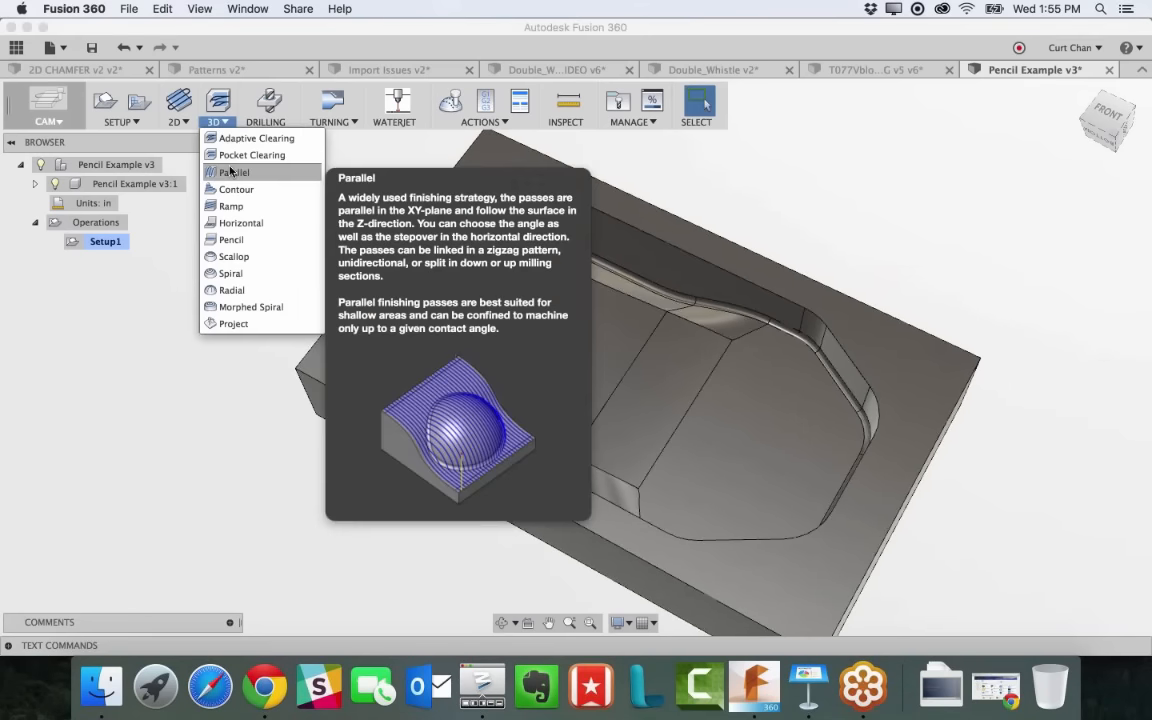
left_click(228, 240)
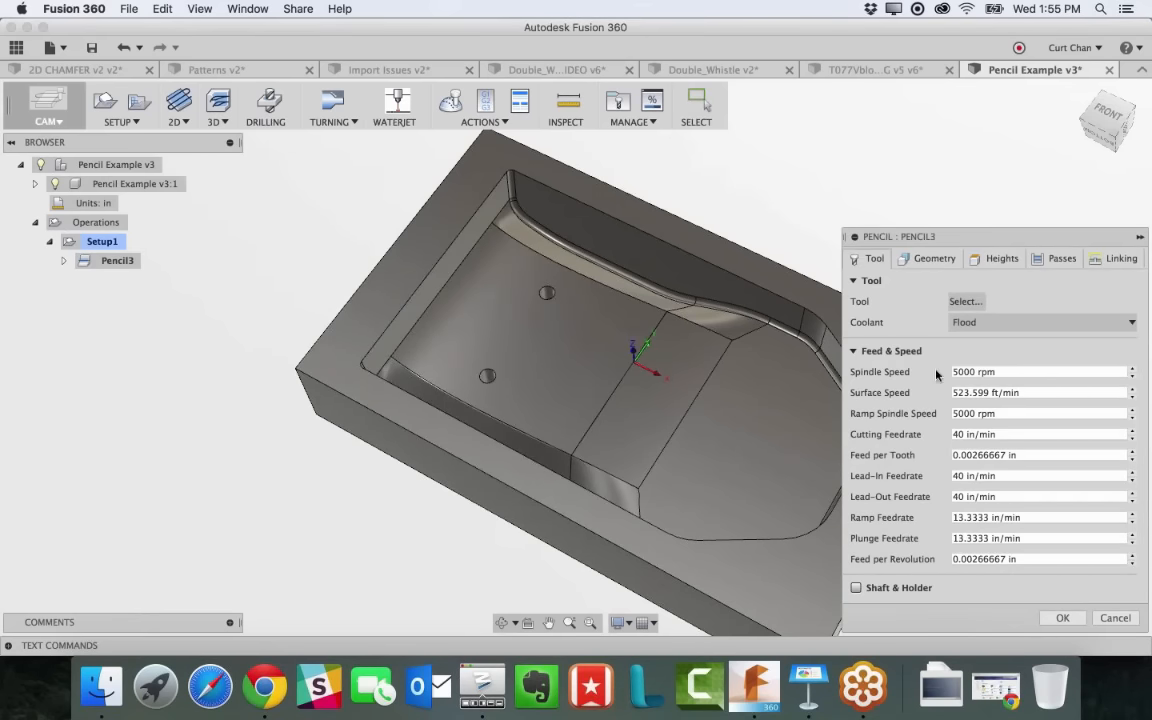
left_click(966, 301)
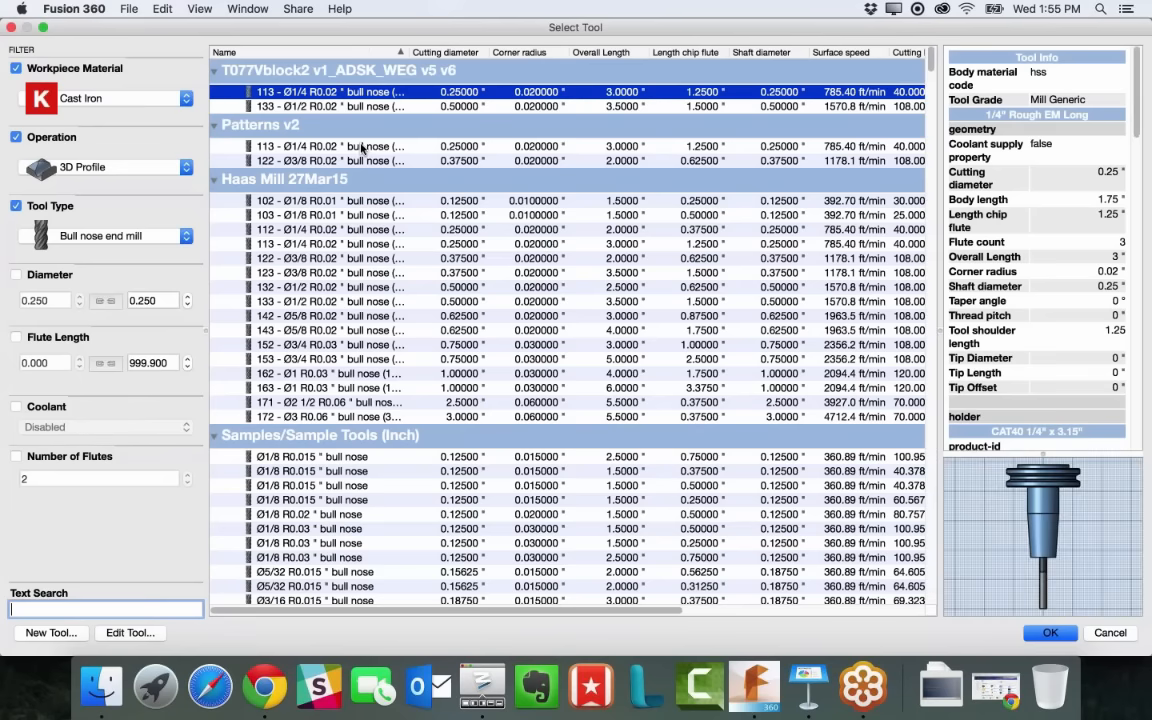
left_click(311, 106)
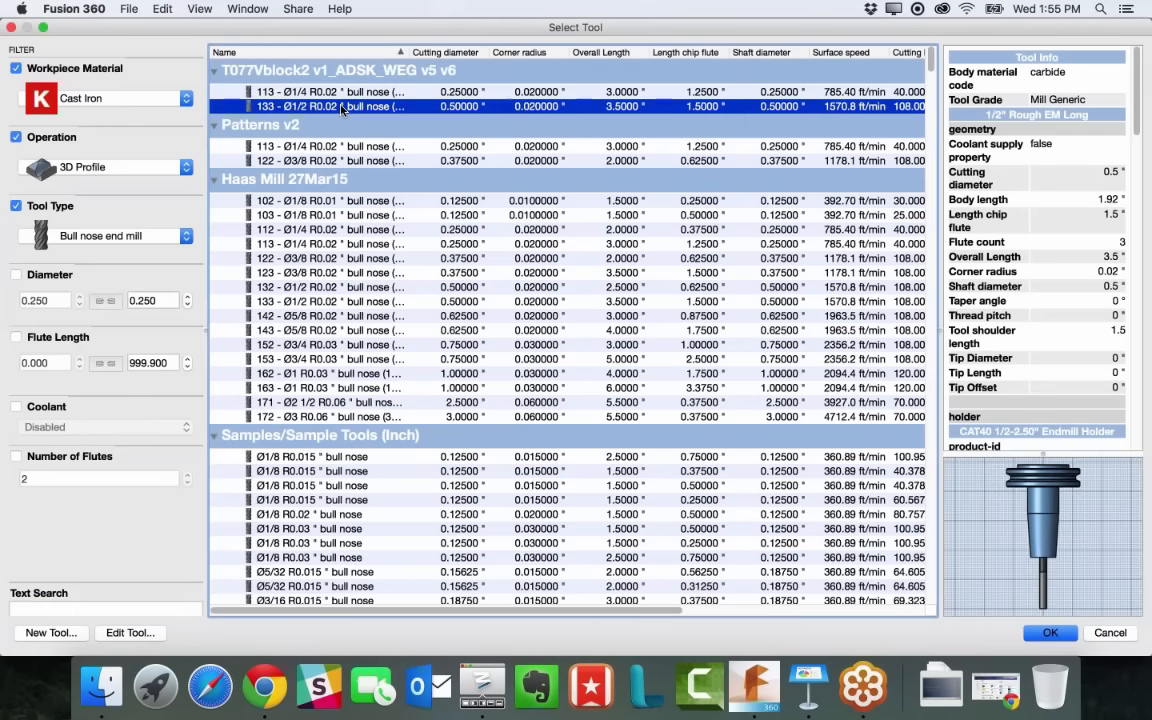
left_click(123, 246)
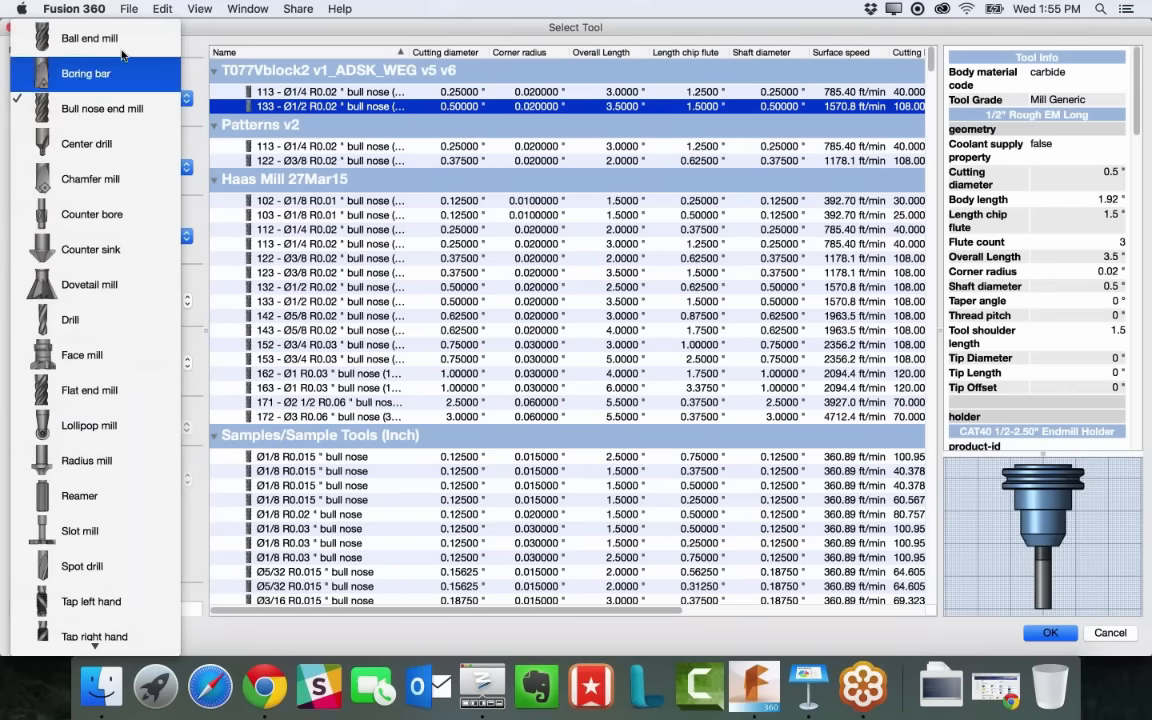
left_click(110, 38)
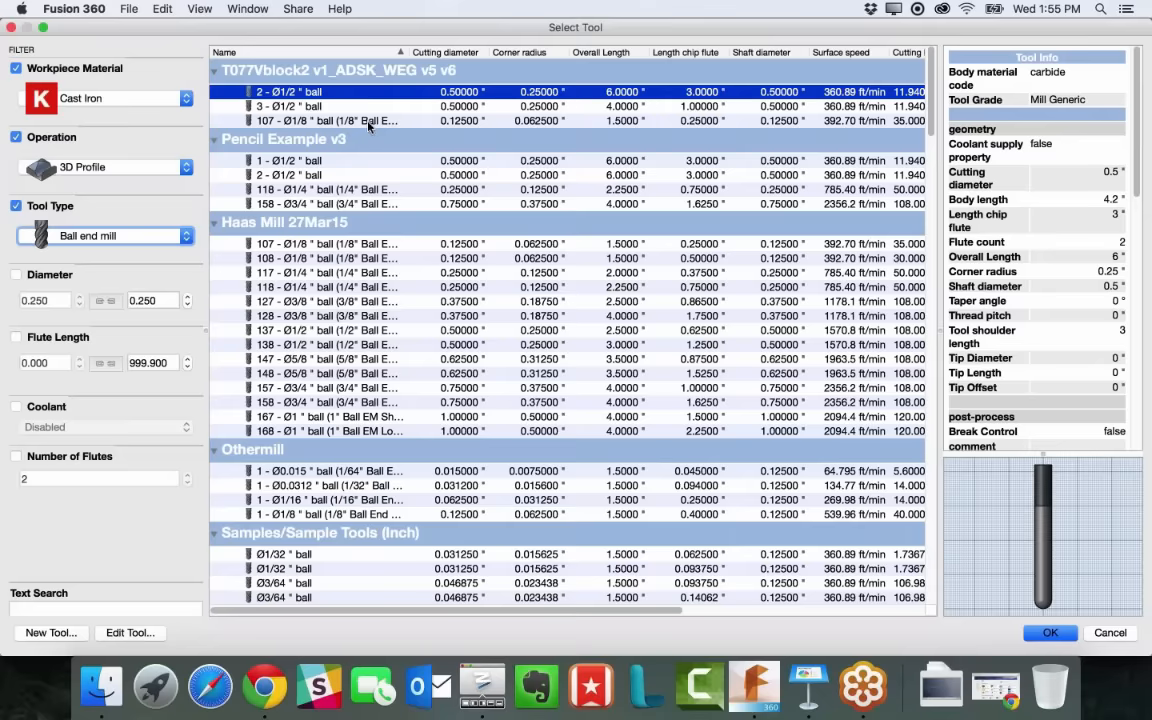
left_click(1050, 632)
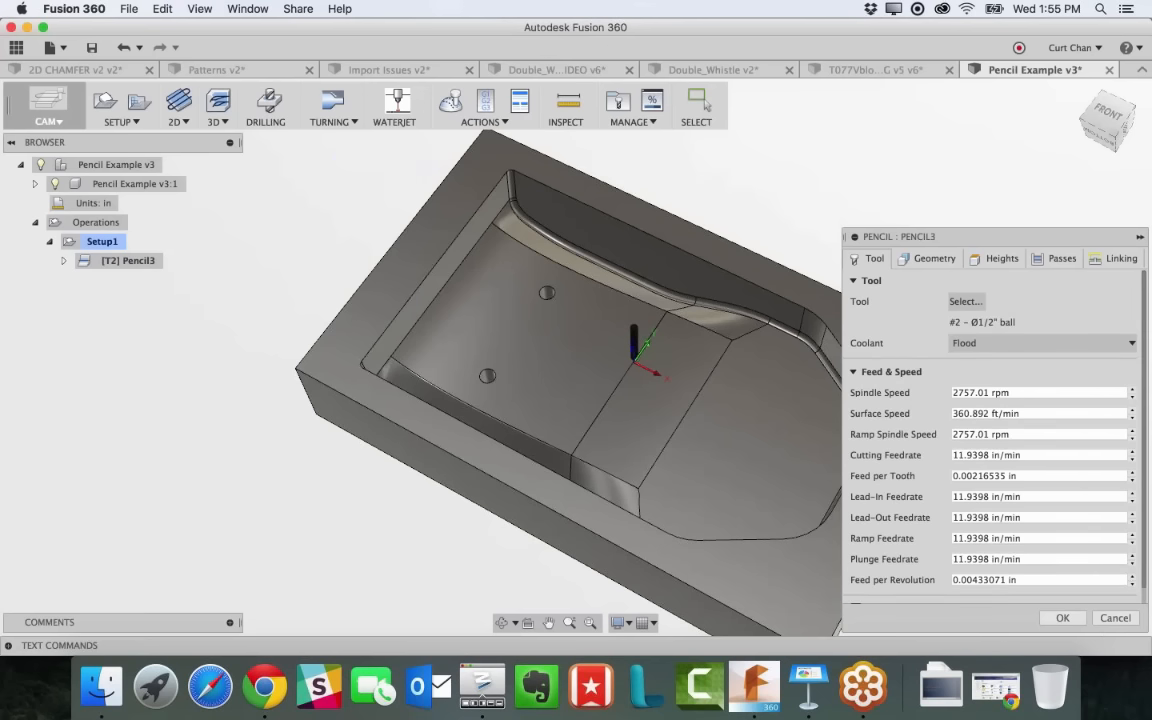
left_click(1062, 618)
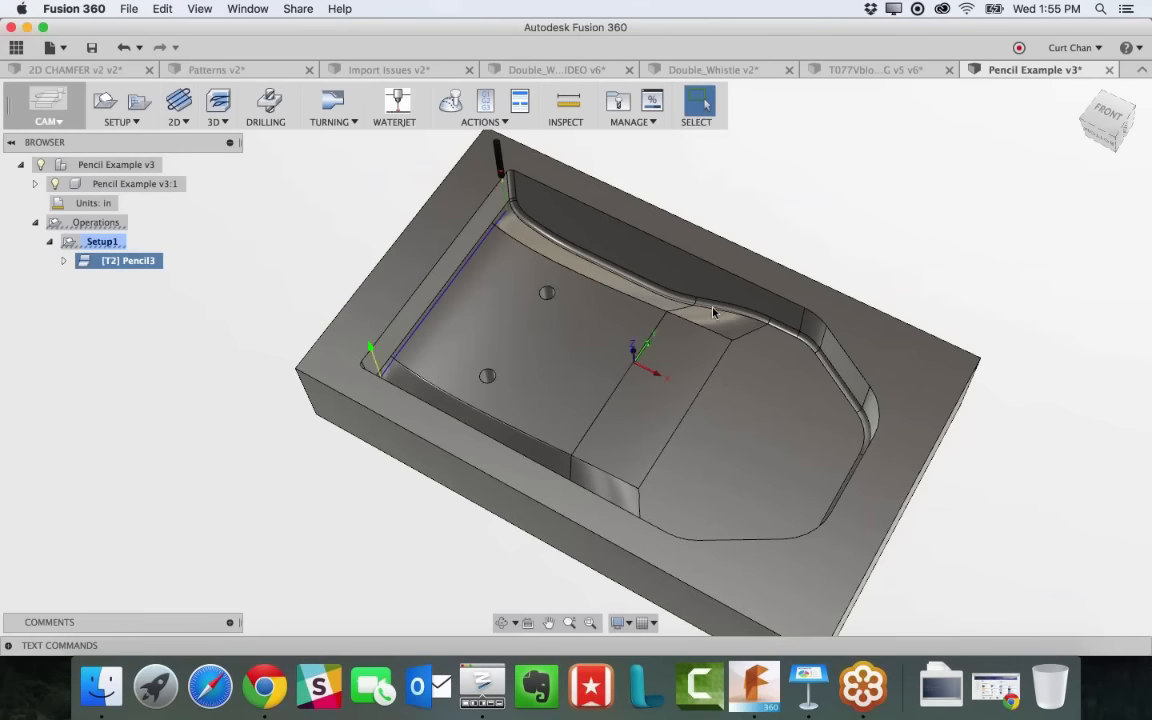
Examine where the pencil toolpath runs around the pocket's fillets and its straight end wall
scroll(766, 514, "up", 4)
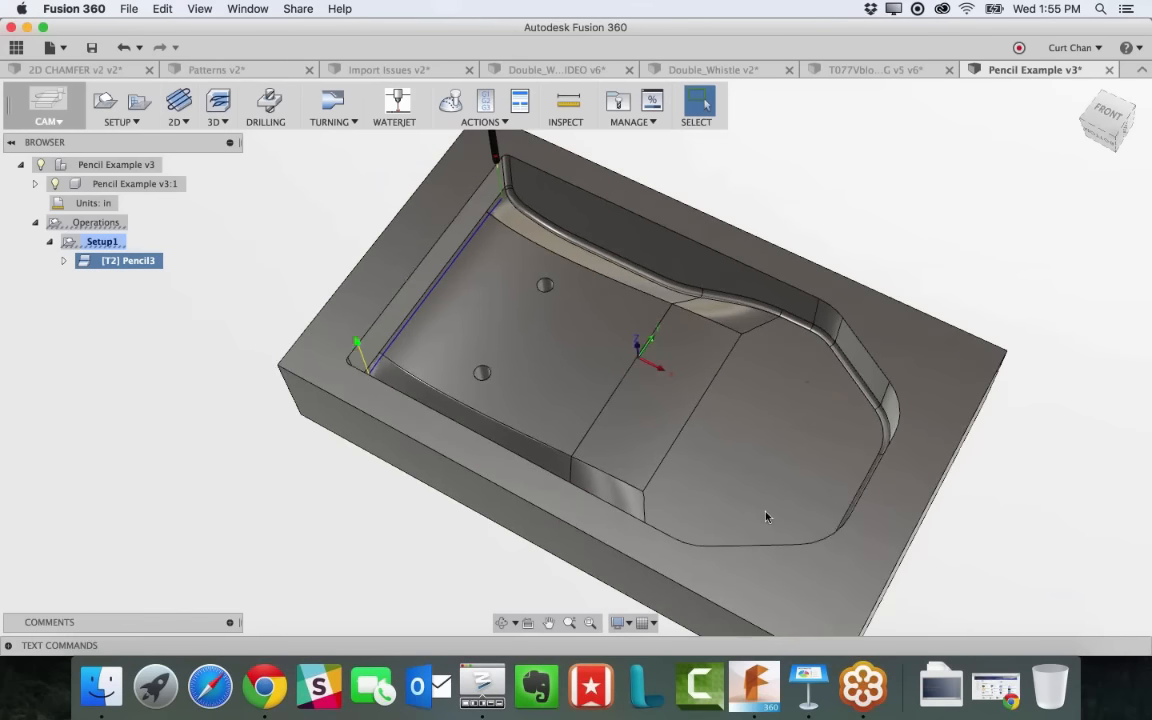
scroll(762, 513, "up", 2, "shift")
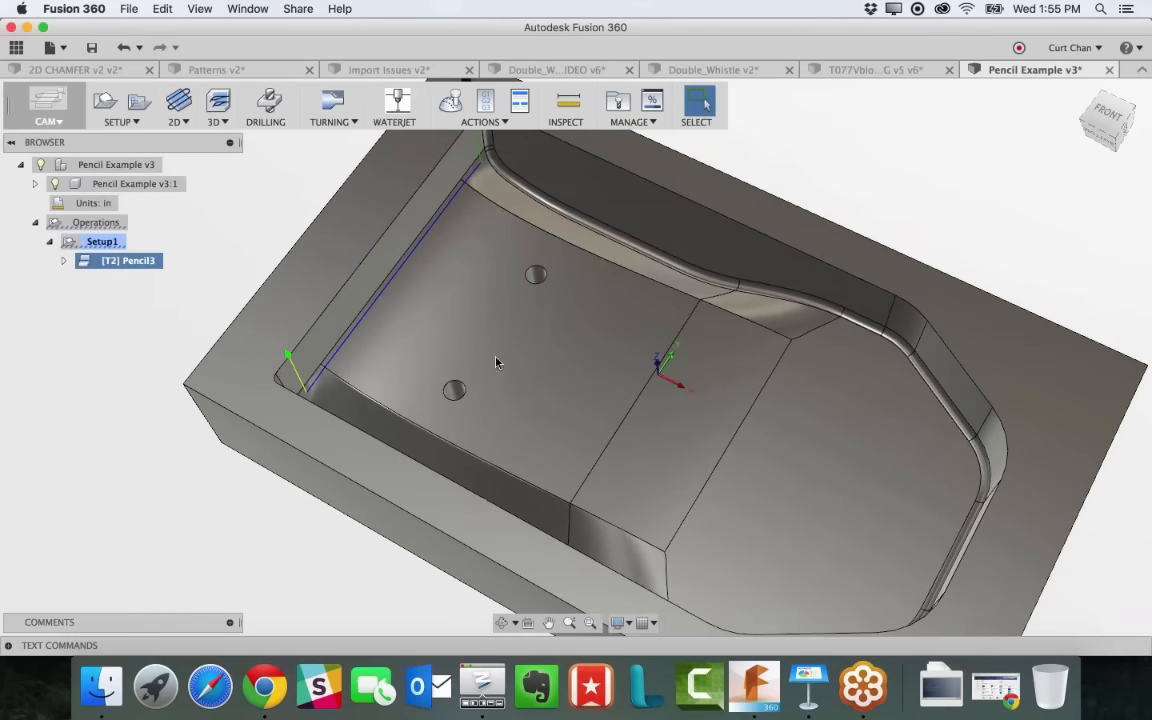
scroll(391, 249, "up", 6)
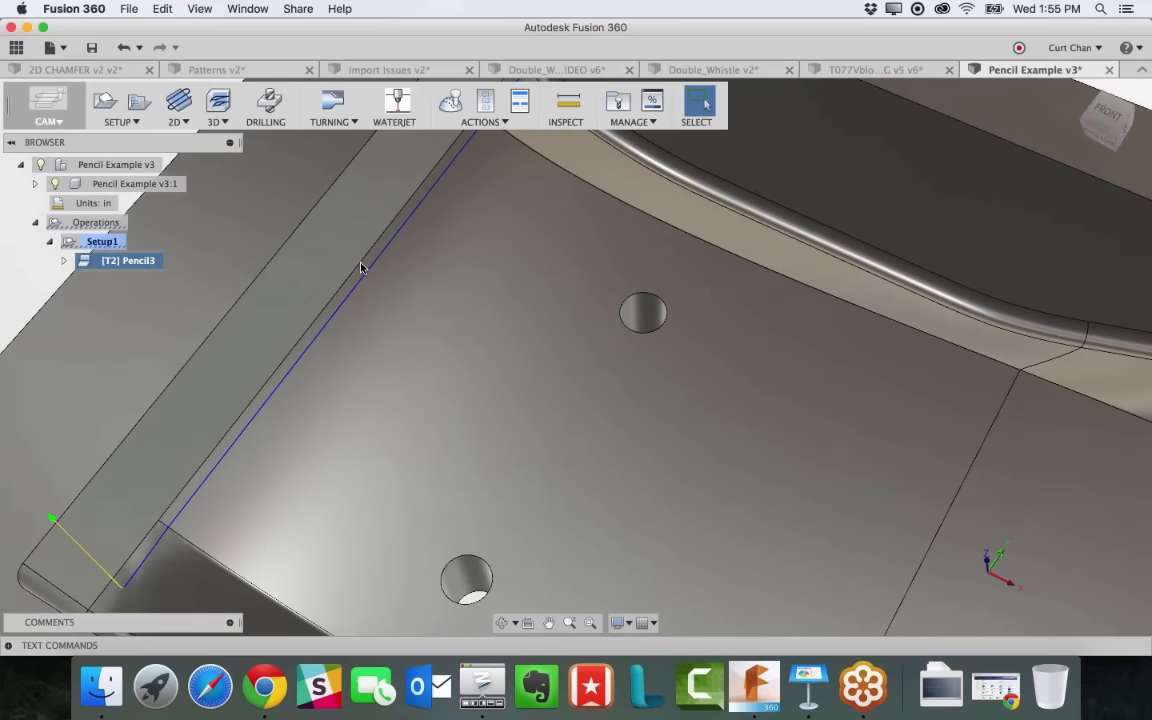
scroll(362, 265, "down", 8)
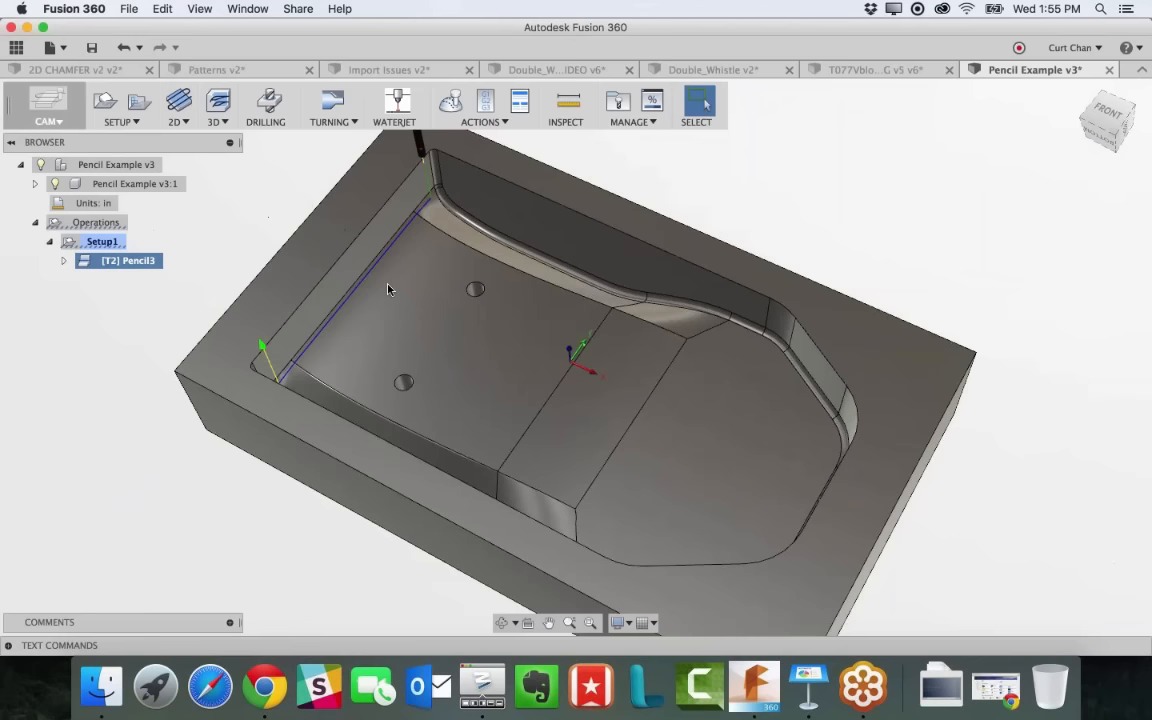
scroll(390, 289, "up", 1)
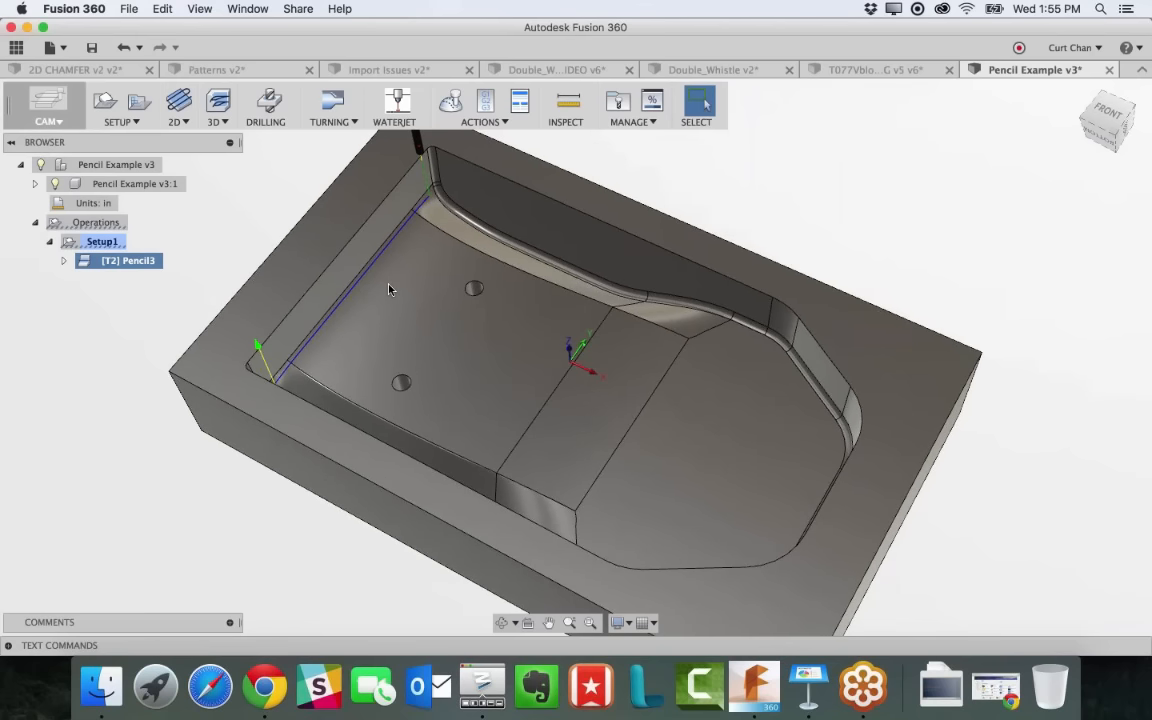
scroll(365, 227, "up", 3)
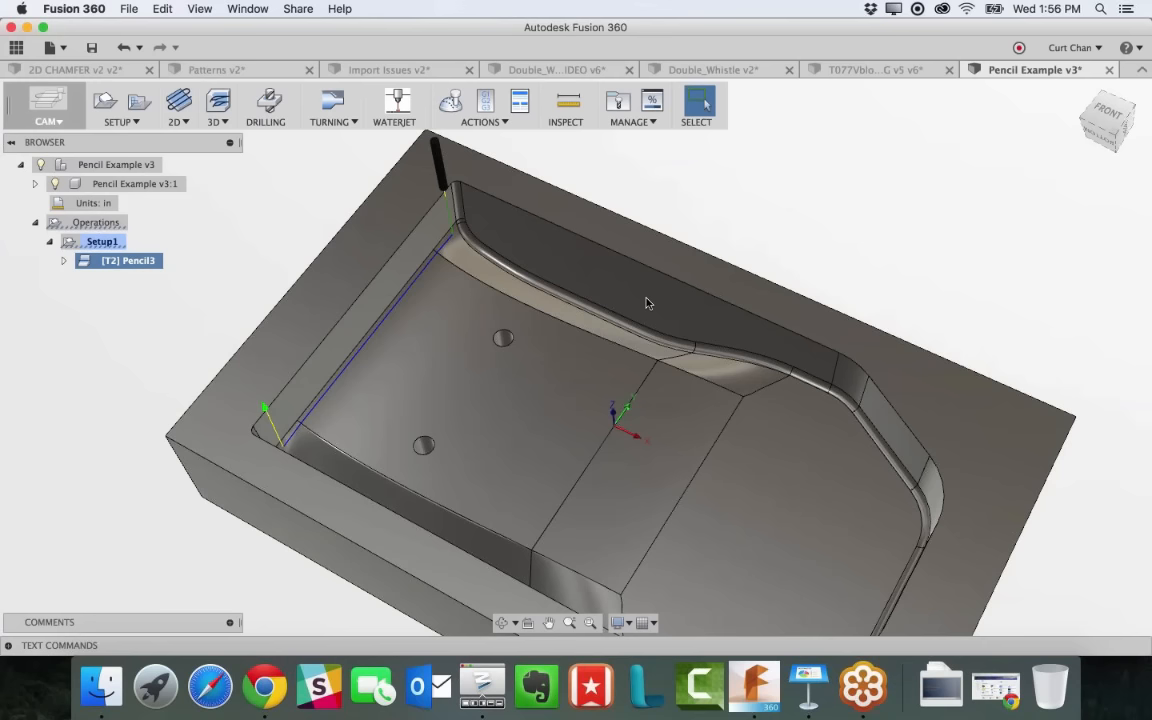
Edit the Pencil3 operation to use an overthickness of 0.5 in, and regenerate its toolpath around the pocket
right_click(158, 263)
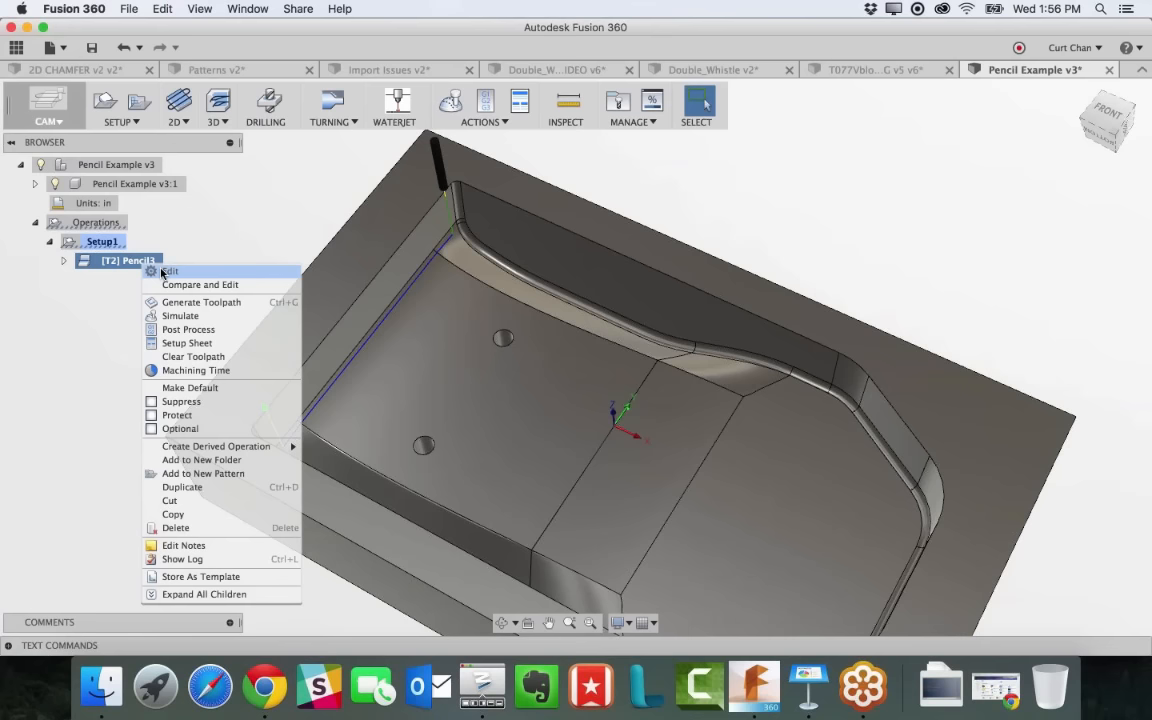
left_click(166, 271)
left_click(1064, 266)
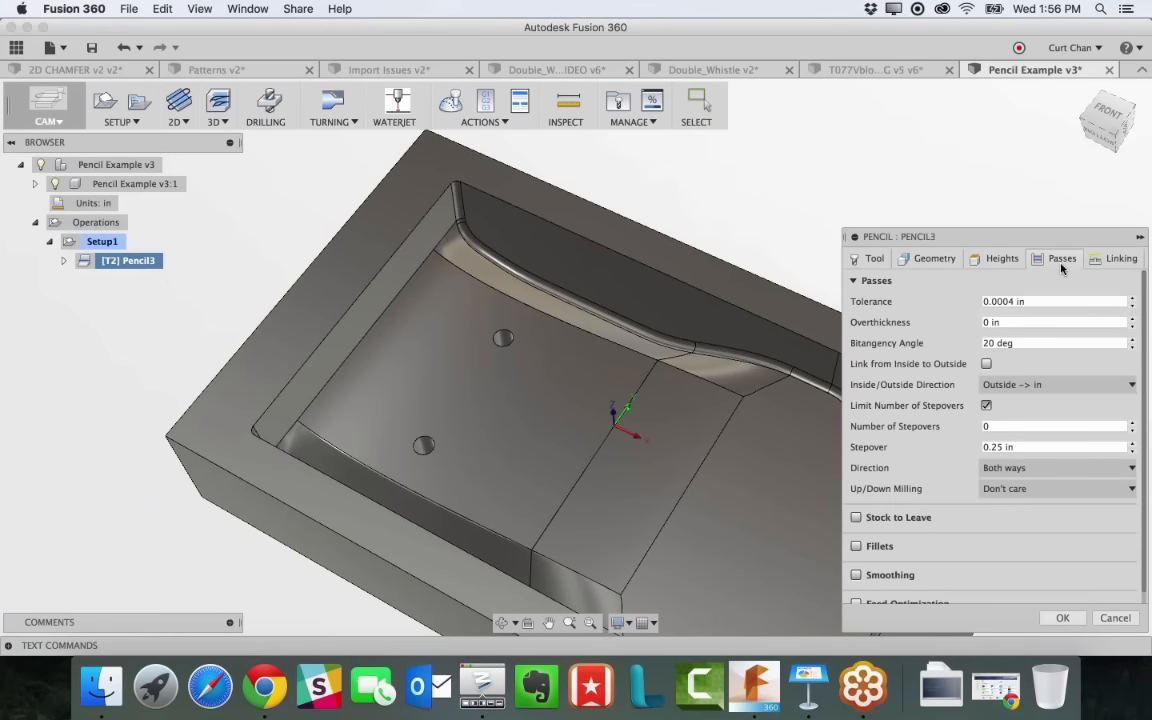
left_click(988, 322)
double_click(989, 322)
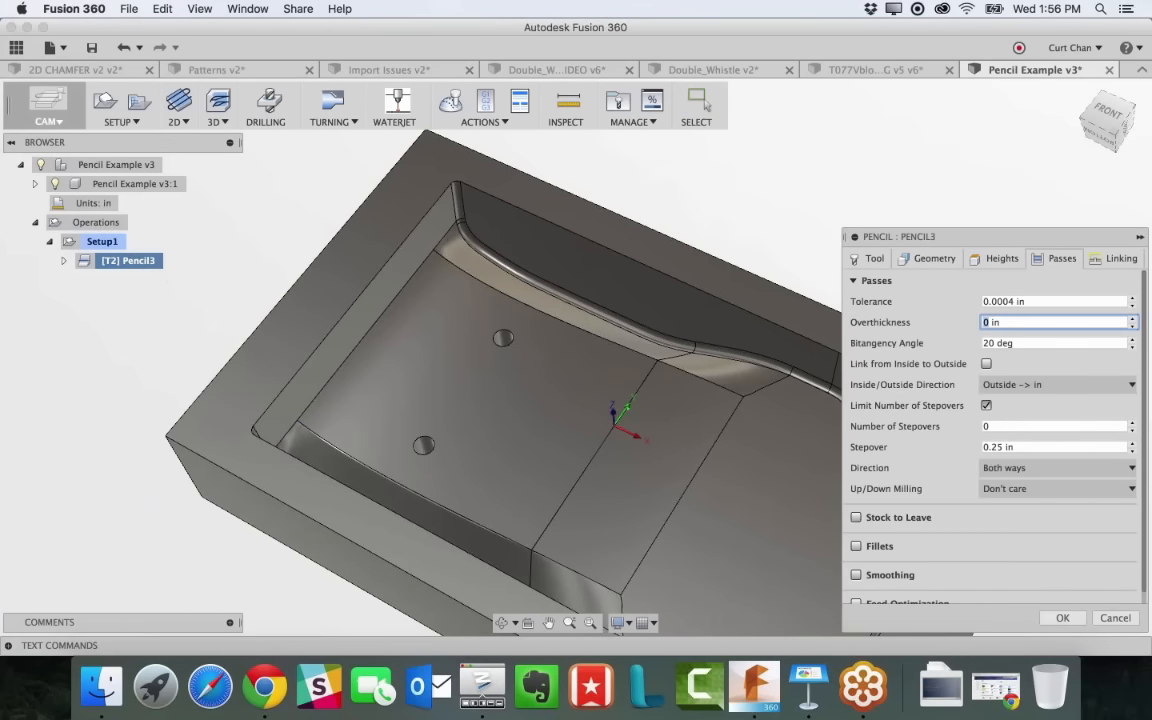
type(".5")
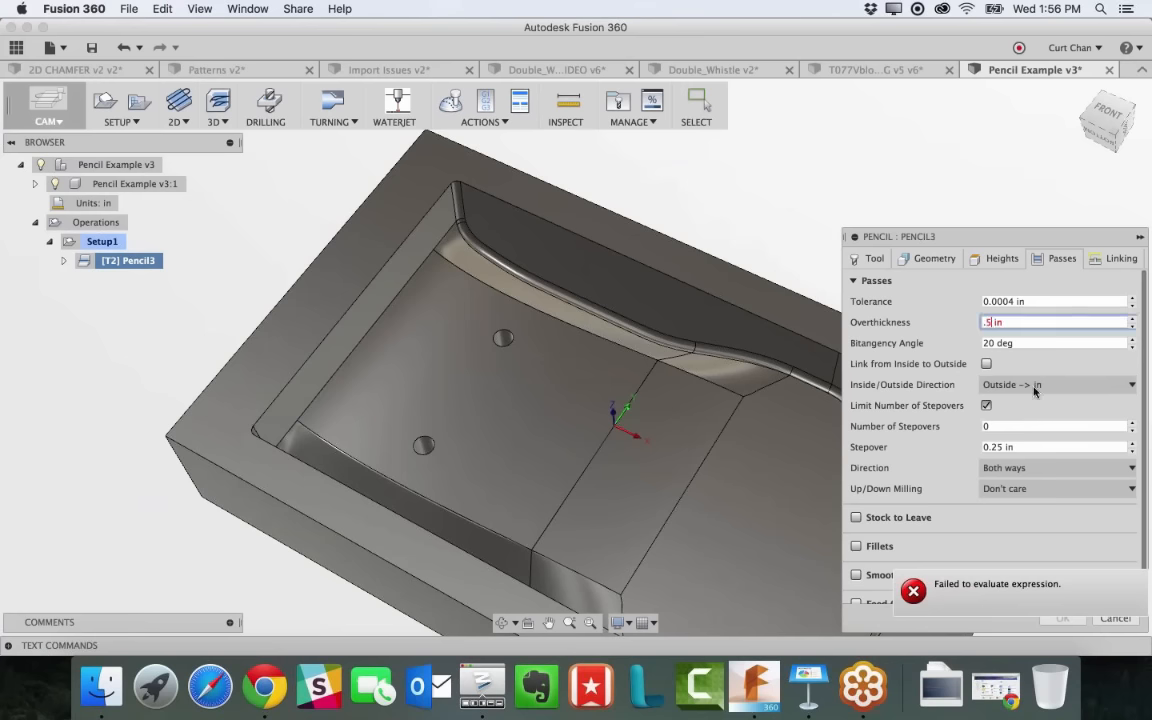
left_click(1063, 618)
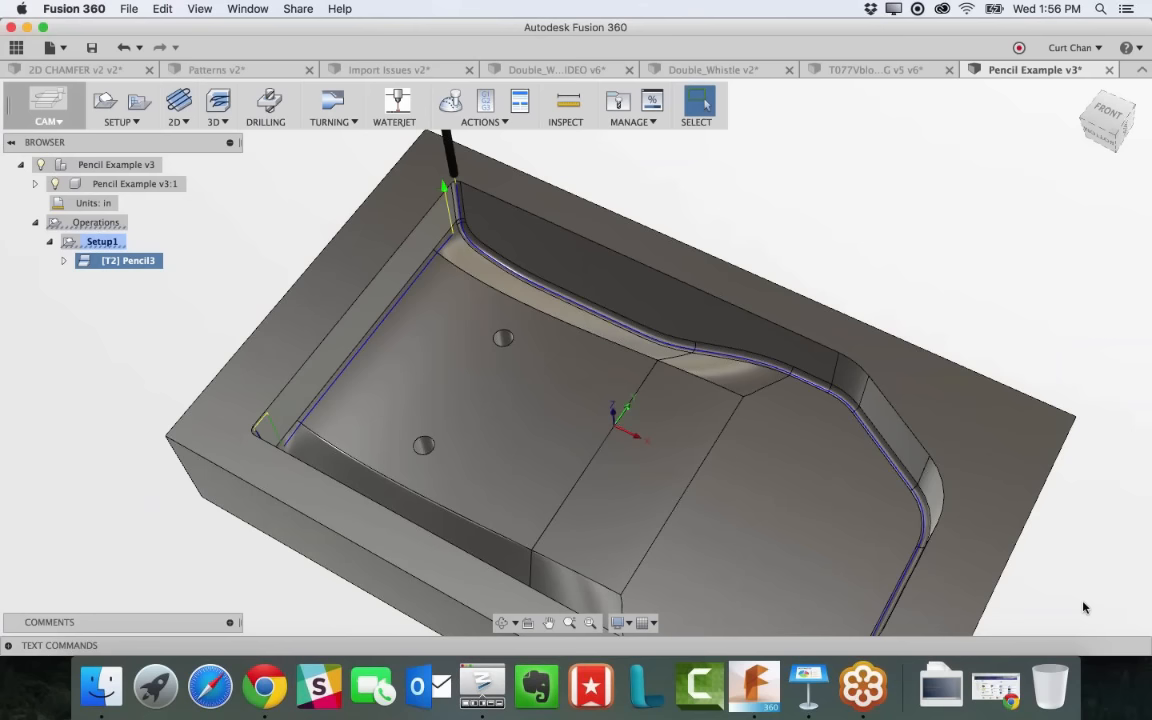
scroll(1083, 607, "down", 2)
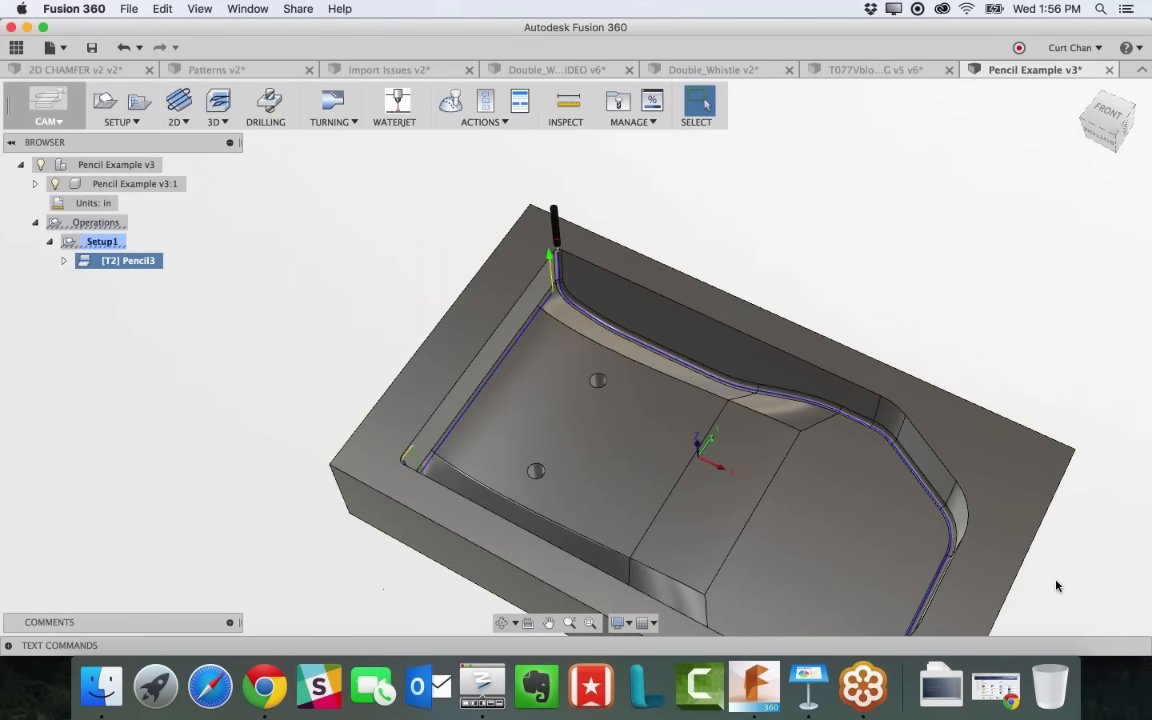
scroll(1056, 585, "down", 1)
middle_click_drag(1047, 571, 1008, 490)
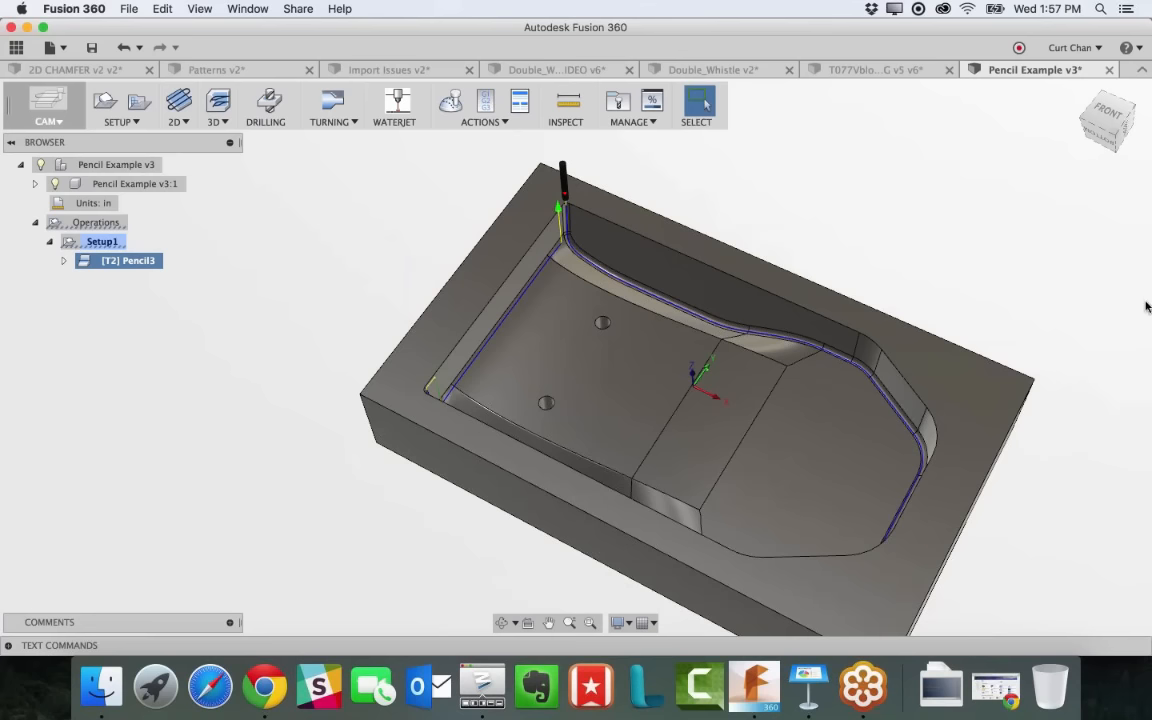
Switch to Keynote and show the support resources slide and the Fusion 360 customers slide of the webinar presentation
left_click(808, 687)
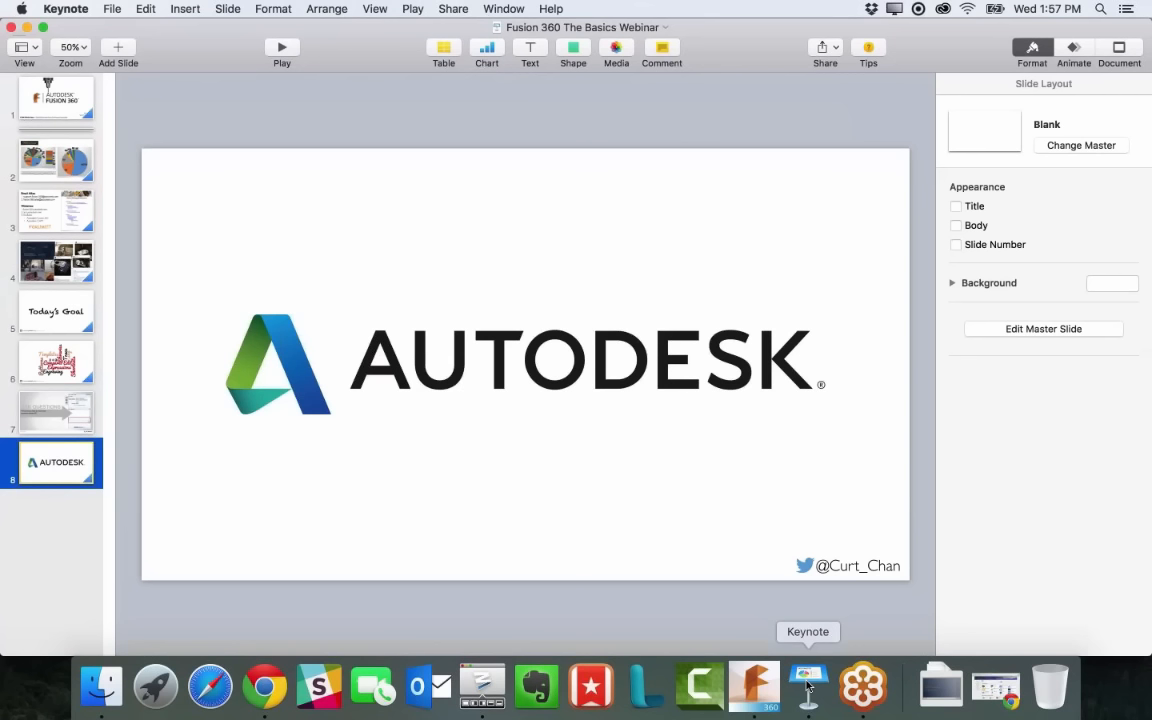
left_click(38, 196)
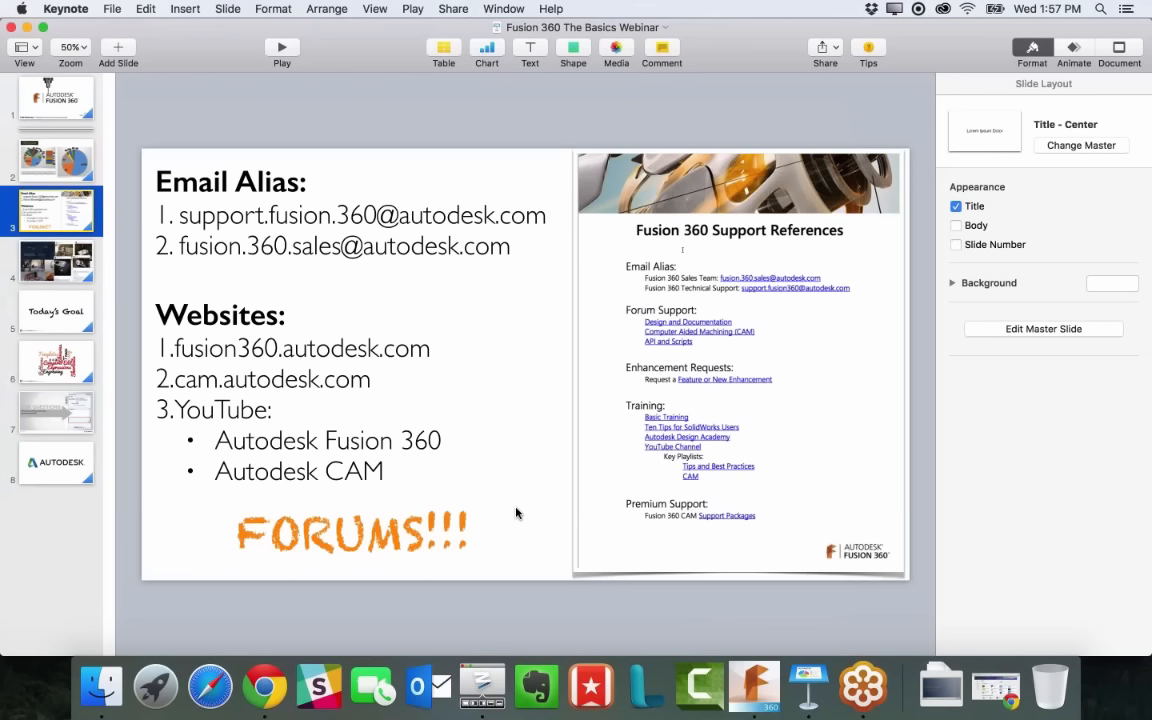
left_click(40, 258)
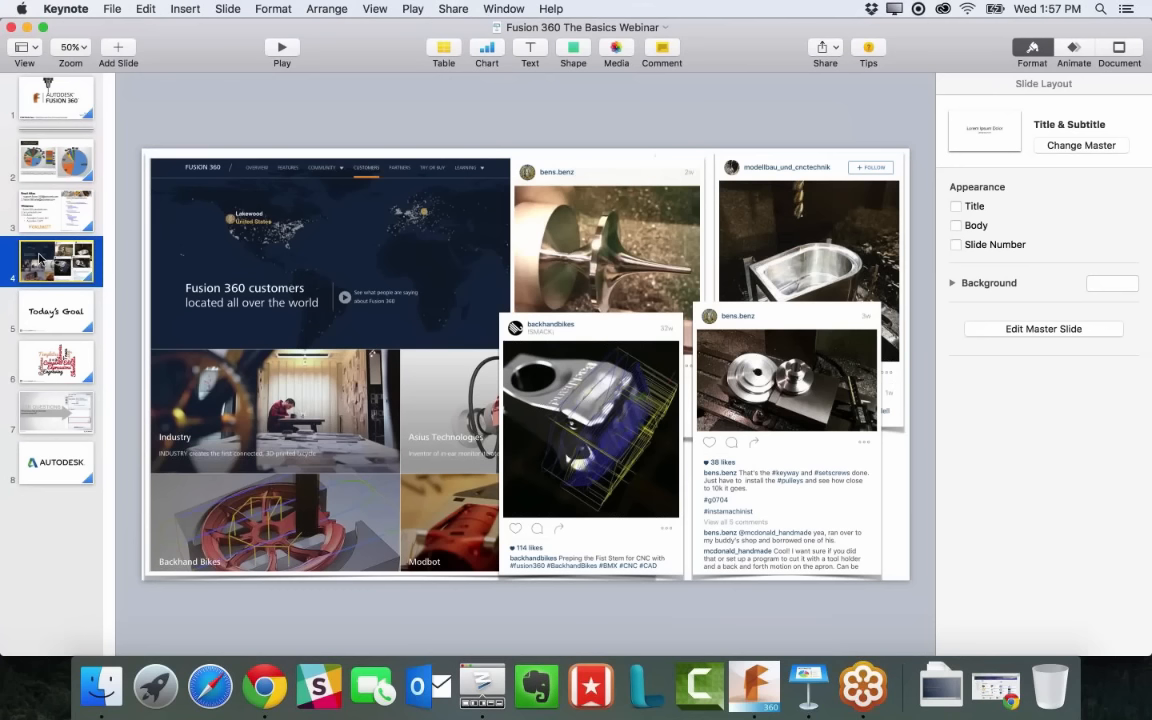